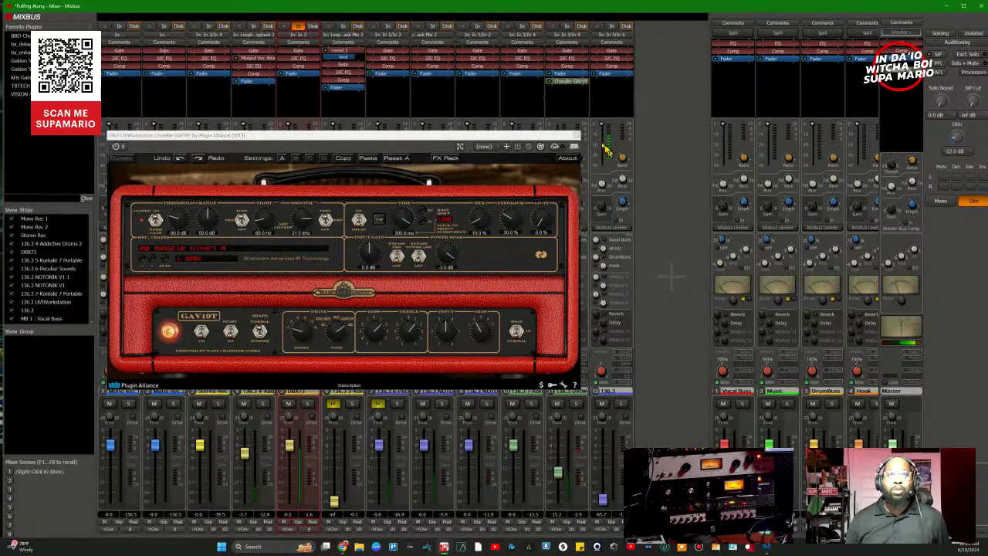
Step: Close the Chandler GAV19T plugin window and view the whole song arrangement in the editor
{"action": "left_click", "coordinate": [578, 136]}
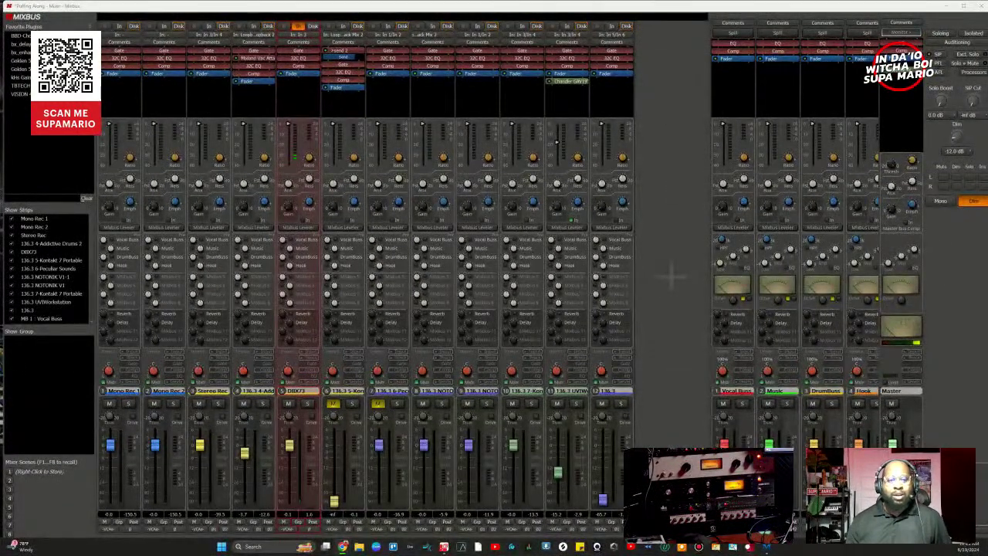
{"action": "left_click", "coordinate": [706, 185]}
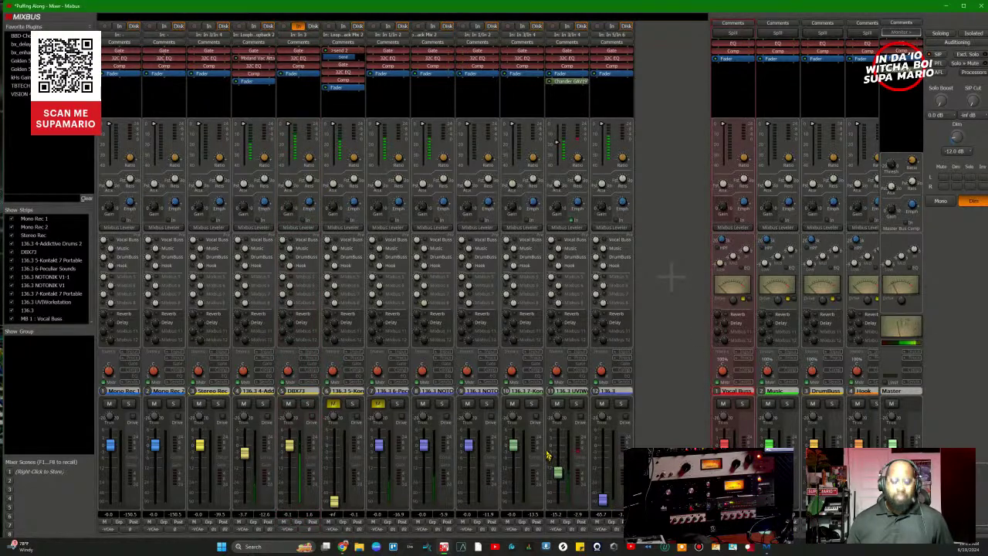
{"action": "key", "text": "alt+m"}
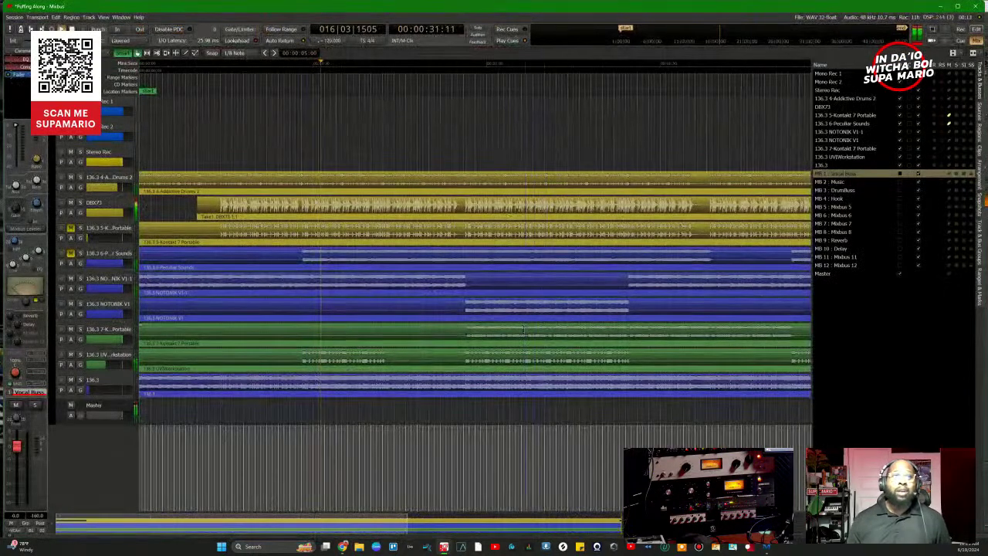
{"action": "key", "text": "minus"}
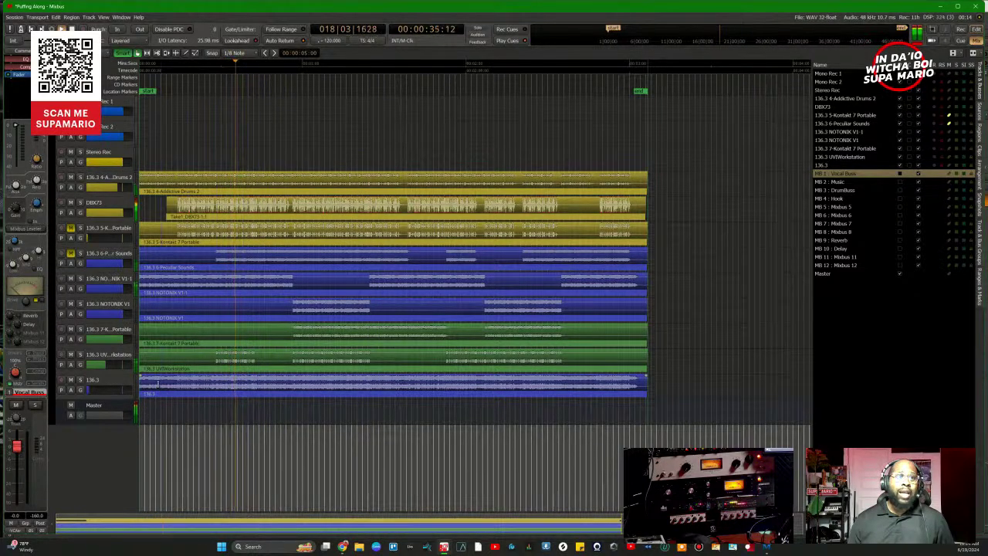
Step: Solo the 136.3 NOTONIK V1 track and play it from about 0:55, where its first clip audio starts
{"action": "key", "text": "space"}
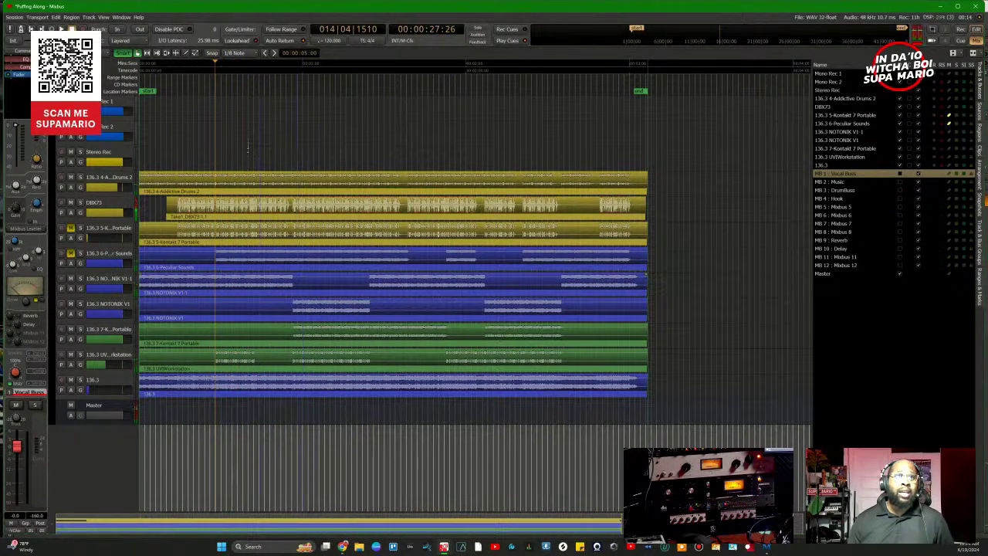
{"action": "left_click", "coordinate": [291, 69]}
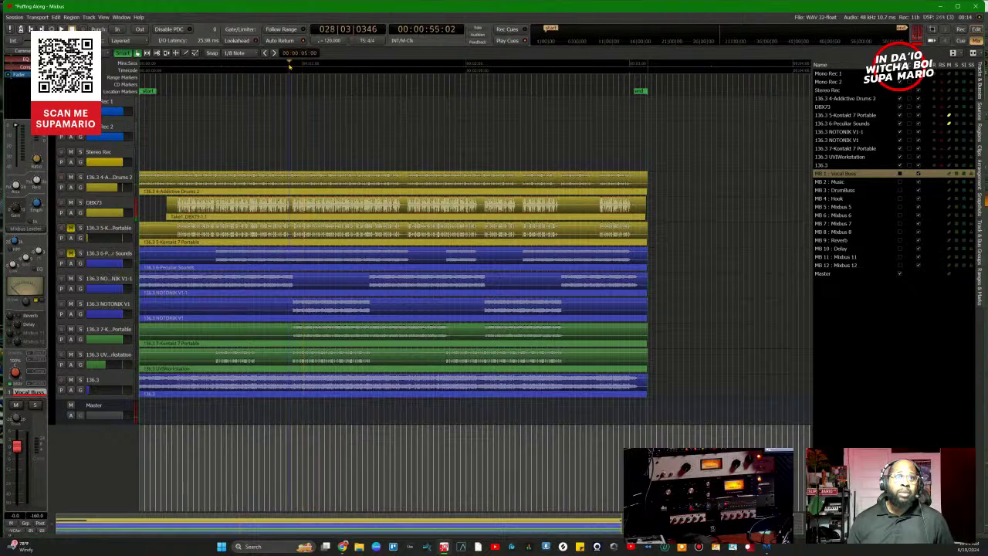
{"action": "left_click", "coordinate": [79, 304]}
{"action": "key", "text": "space"}
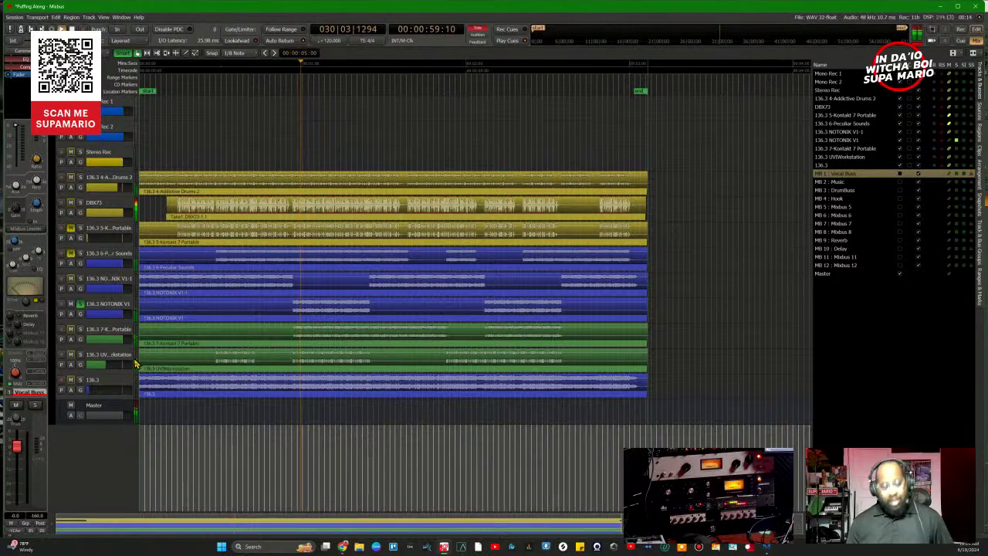
Step: Adjust the EQ on the soloed NOTONIK V1 mixer channel and check its spectrum in the master's VISION 4X analyzer
{"action": "key", "text": "alt+m"}
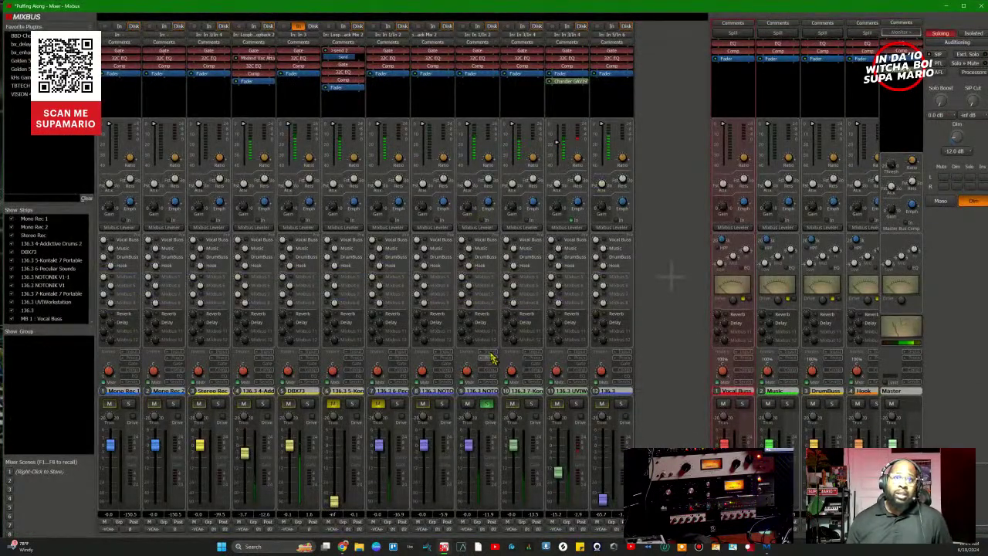
{"action": "left_click", "coordinate": [497, 379]}
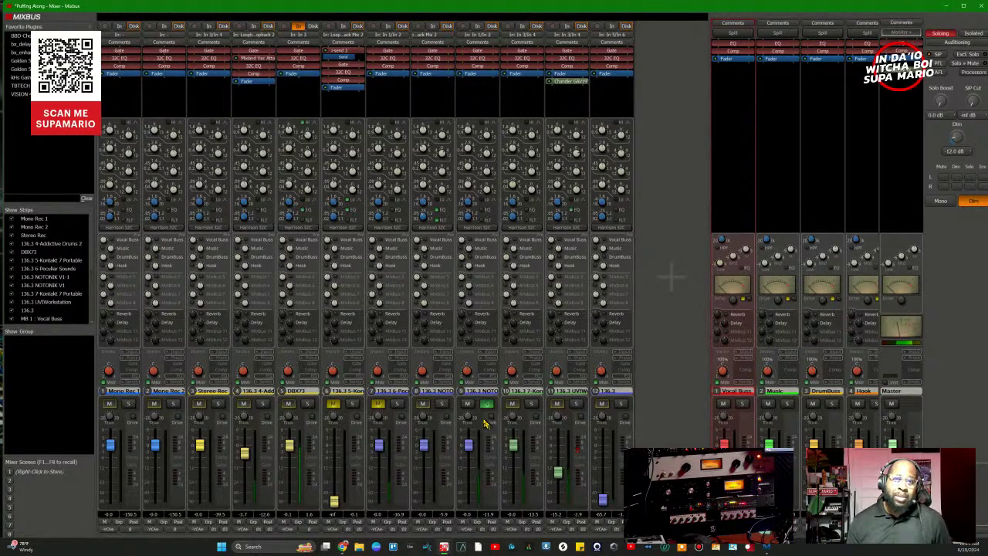
{"action": "left_click", "coordinate": [486, 133]}
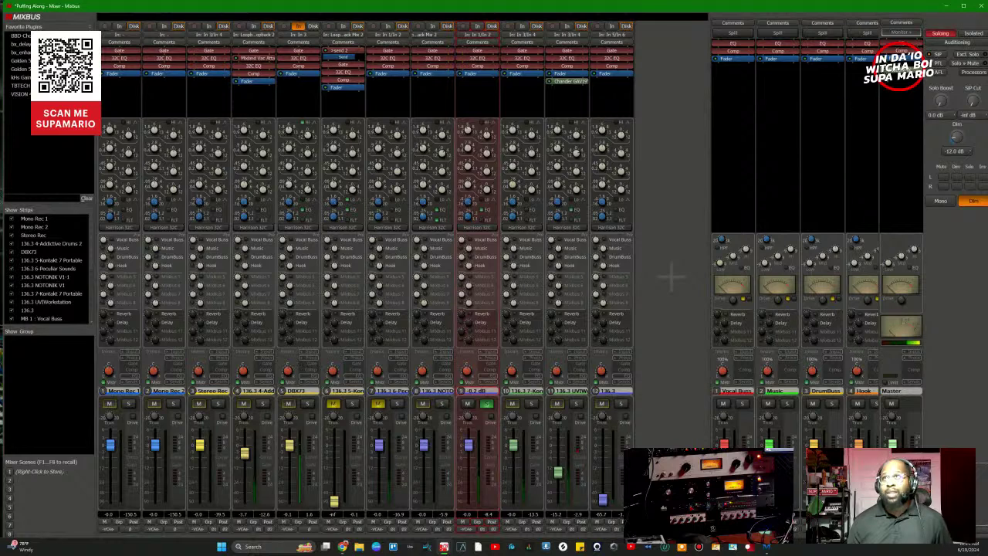
{"action": "double_click", "coordinate": [900, 67]}
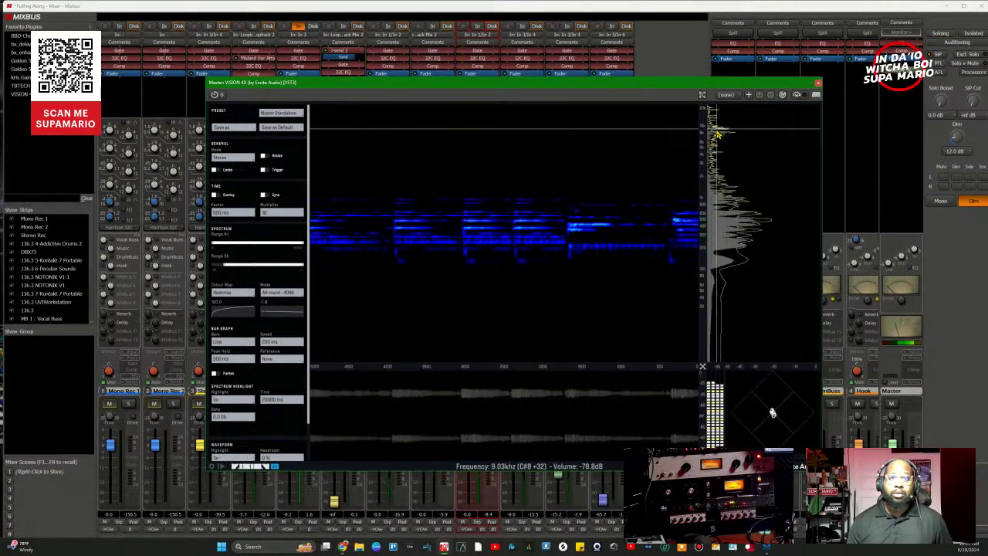
{"action": "left_click", "coordinate": [817, 83]}
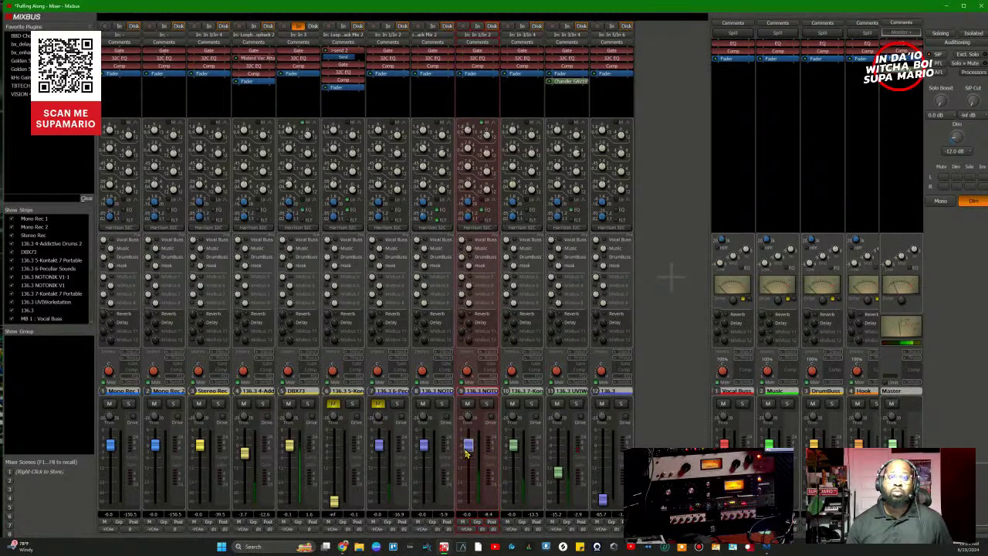
Step: Audition the 136.3 7-Kontakt 7 Portable channel in solo and raise its input trim
{"action": "left_click", "coordinate": [534, 405]}
{"action": "key", "text": "alt+m"}
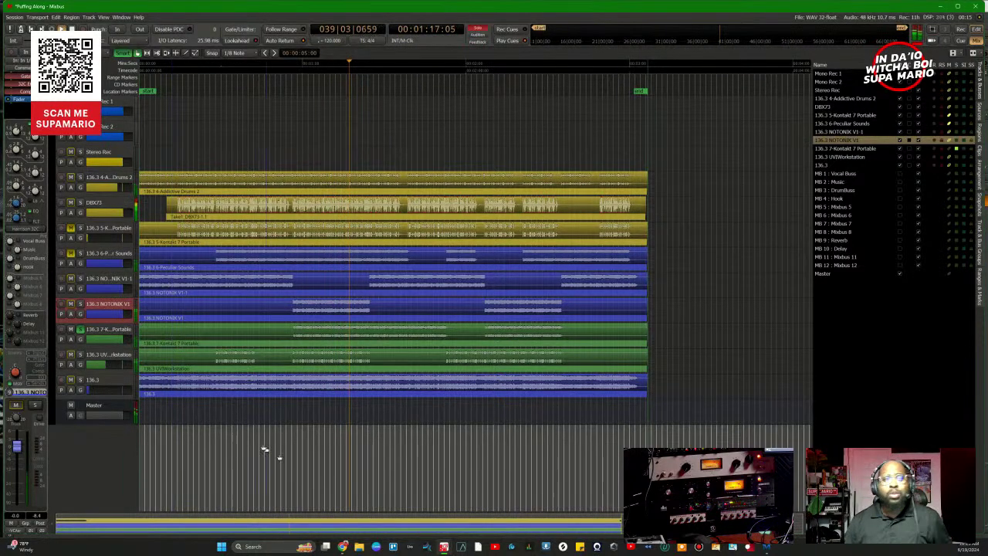
{"action": "key", "text": "alt+m"}
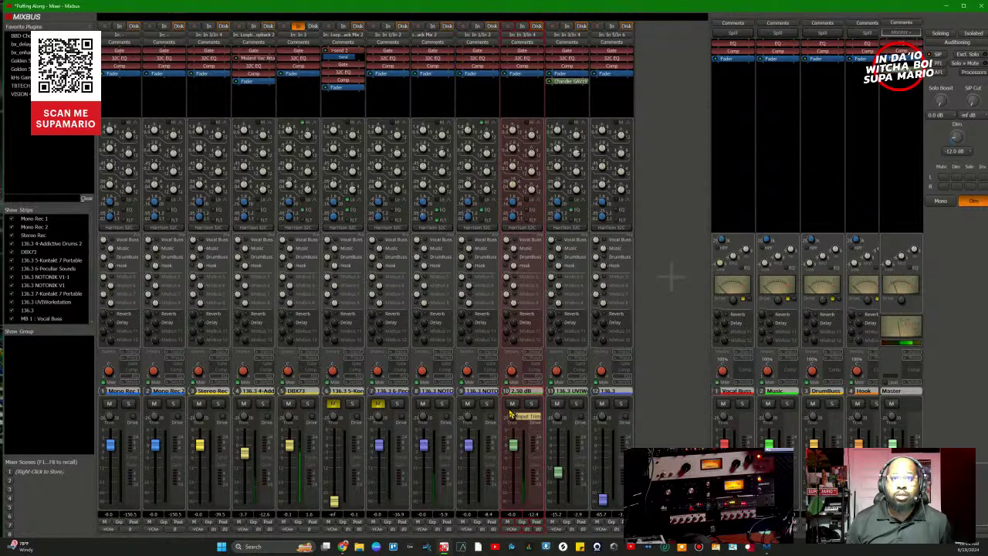
{"action": "scroll", "coordinate": [511, 417], "scroll_direction": "up", "scroll_amount": 2}
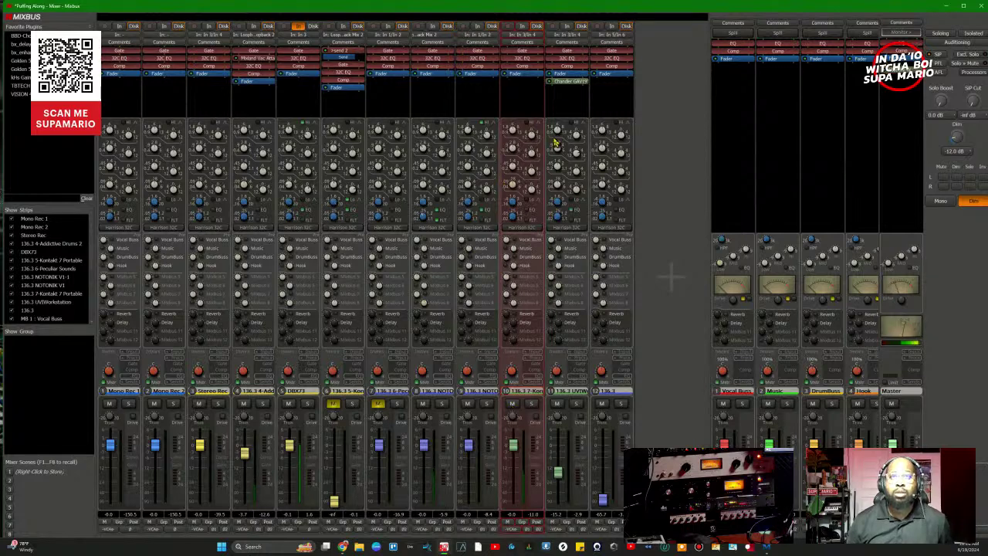
Step: Open the Plugin Selector to add a new post-fader plugin on the 136.3 7-Kontakt 7 Portable channel
{"action": "right_click", "coordinate": [515, 98]}
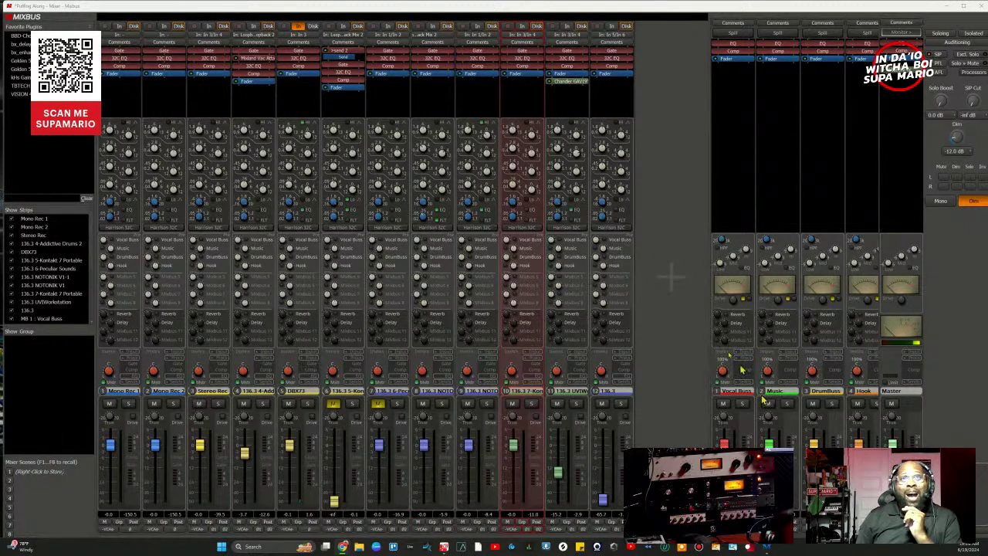
{"action": "right_click", "coordinate": [531, 98]}
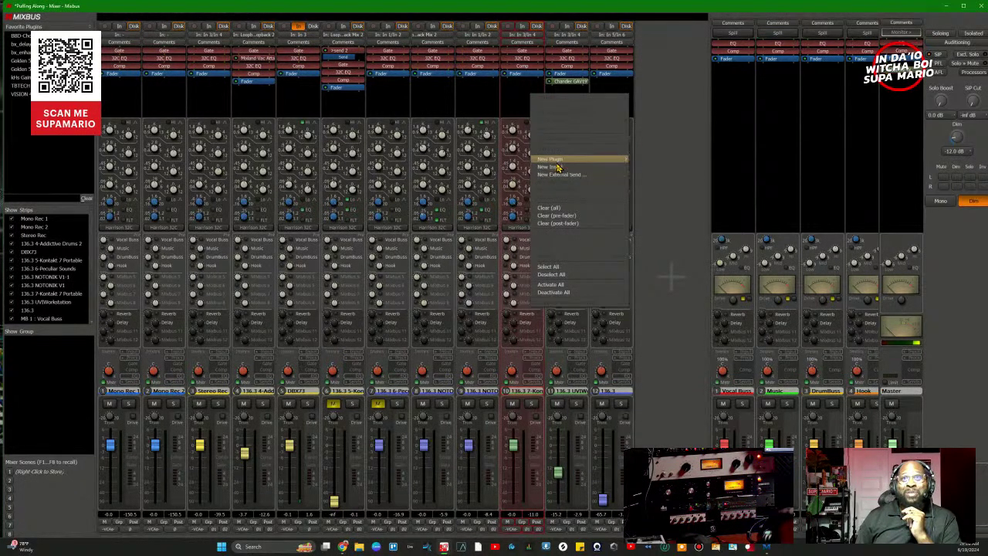
{"action": "mouse_move", "coordinate": [551, 160]}
{"action": "mouse_move", "coordinate": [669, 189]}
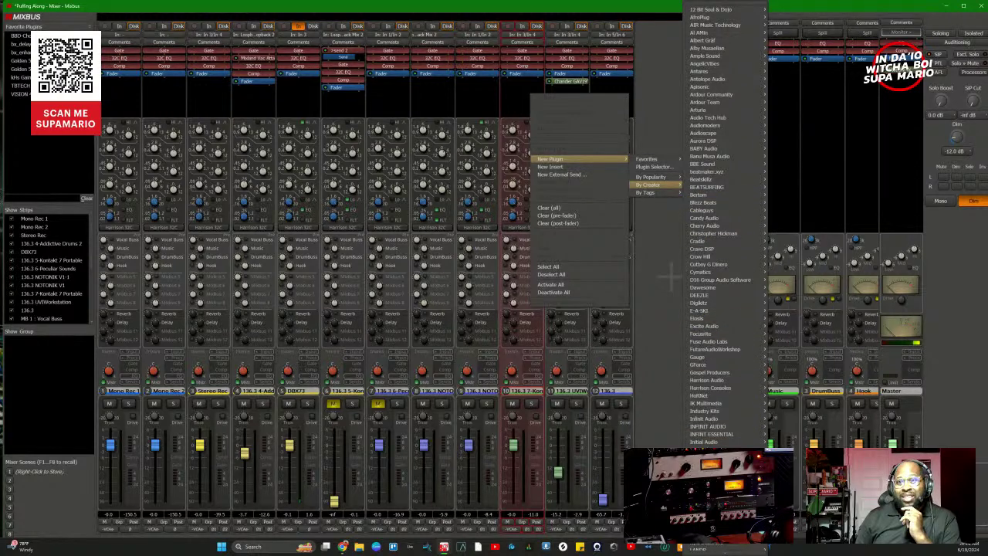
{"action": "scroll", "coordinate": [719, 309], "scroll_direction": "down", "scroll_amount": 3}
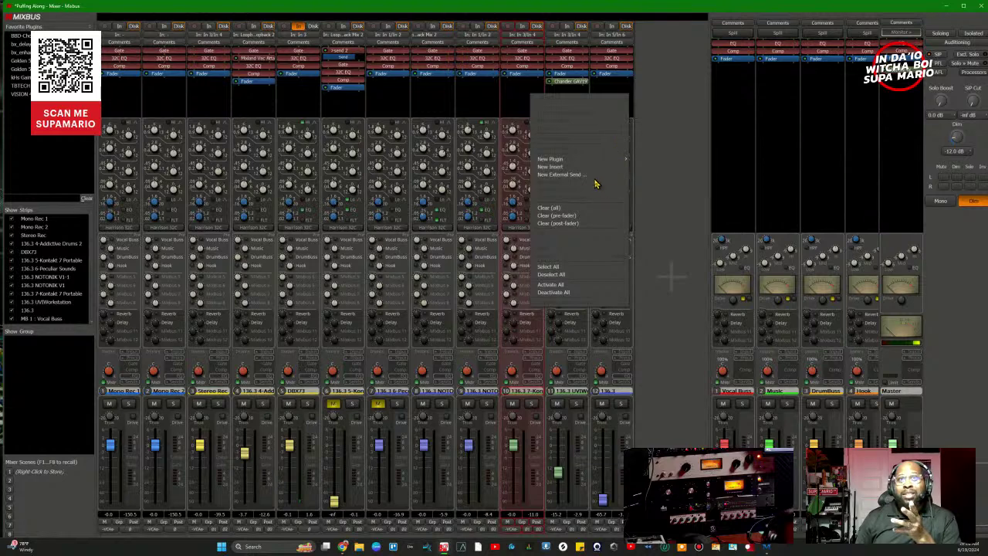
{"action": "mouse_move", "coordinate": [594, 162]}
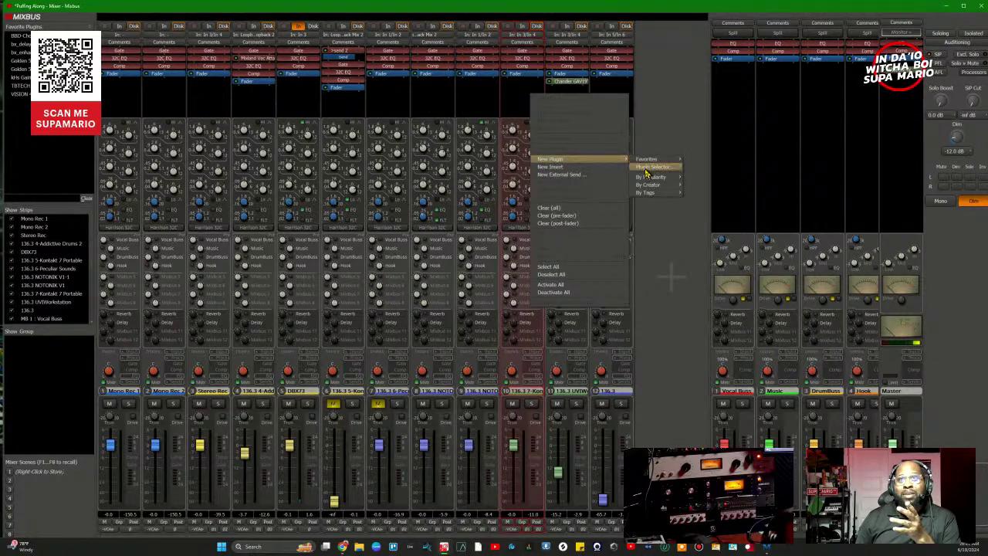
{"action": "left_click", "coordinate": [647, 170]}
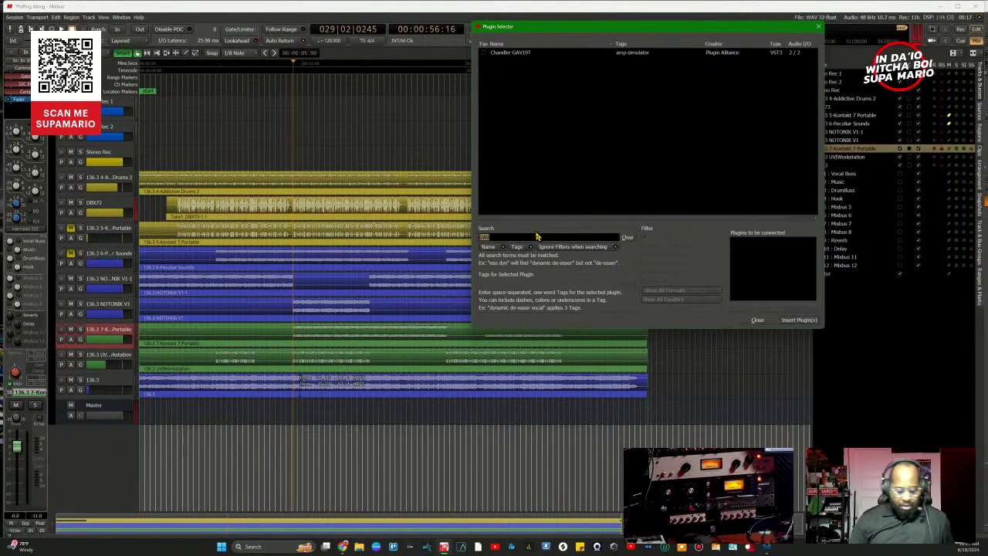
{"action": "type", "text": "f"}
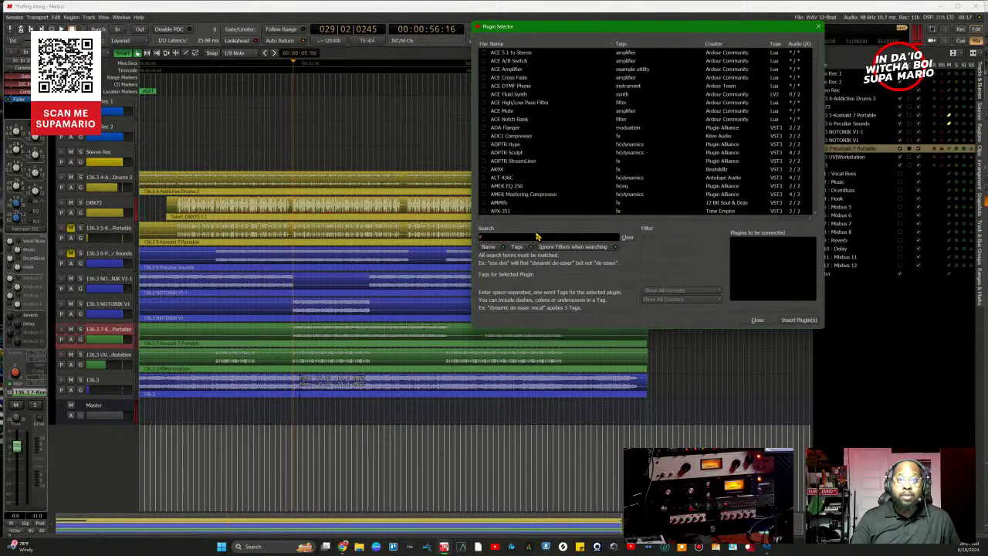
{"action": "type", "text": "ire"}
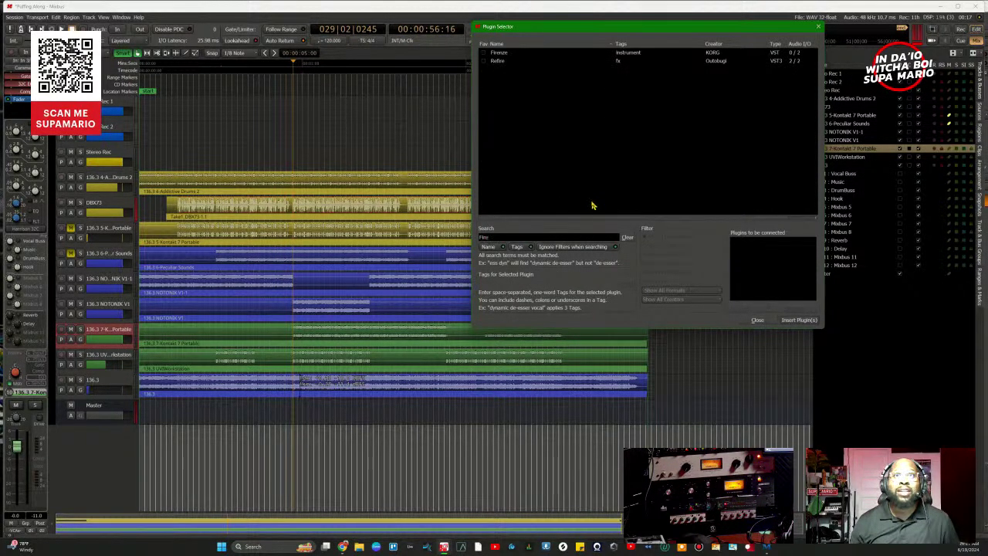
{"action": "key", "text": "BackSpace"}
{"action": "key", "text": "BackSpace"}
{"action": "key", "text": "BackSpace"}
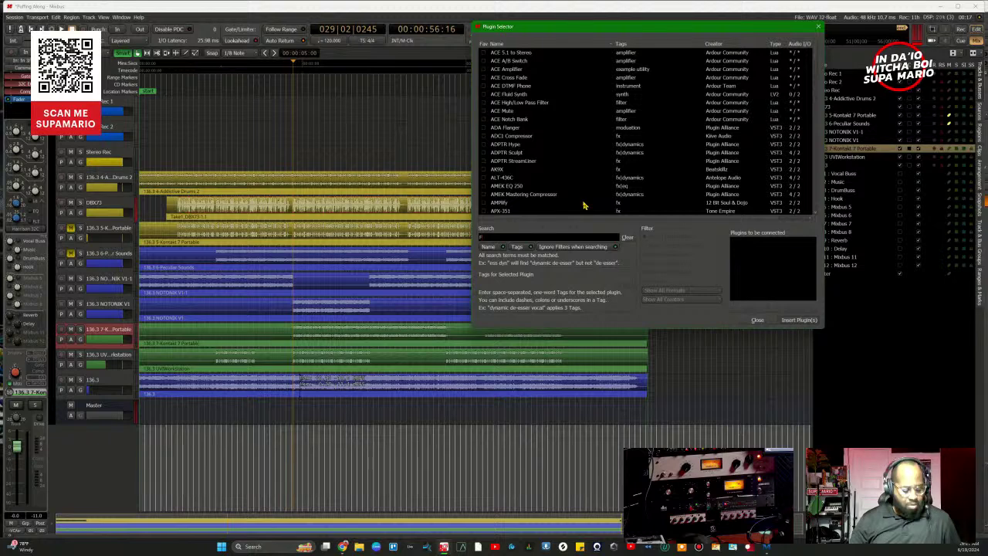
Step: Search the plugins for "Fri" and mark Friedman BE100, Friedman Buxom Betty and Friedman DS40 as favorites
{"action": "type", "text": "fri"}
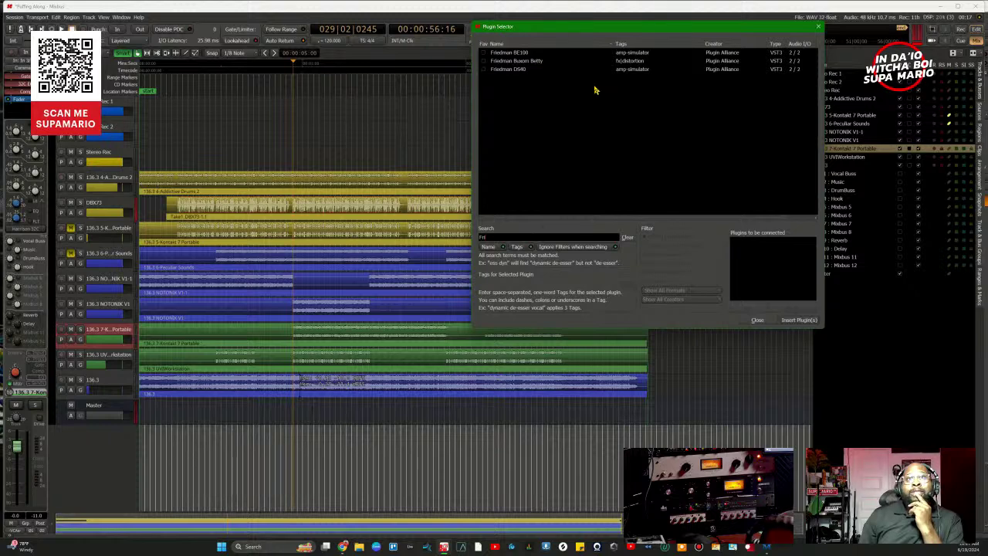
{"action": "left_click", "coordinate": [518, 53]}
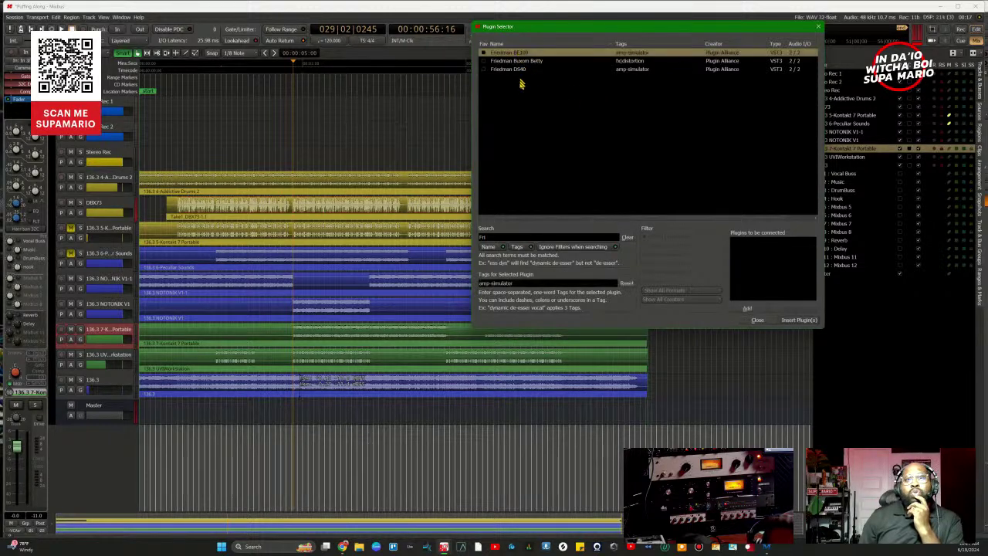
{"action": "left_click", "coordinate": [485, 61]}
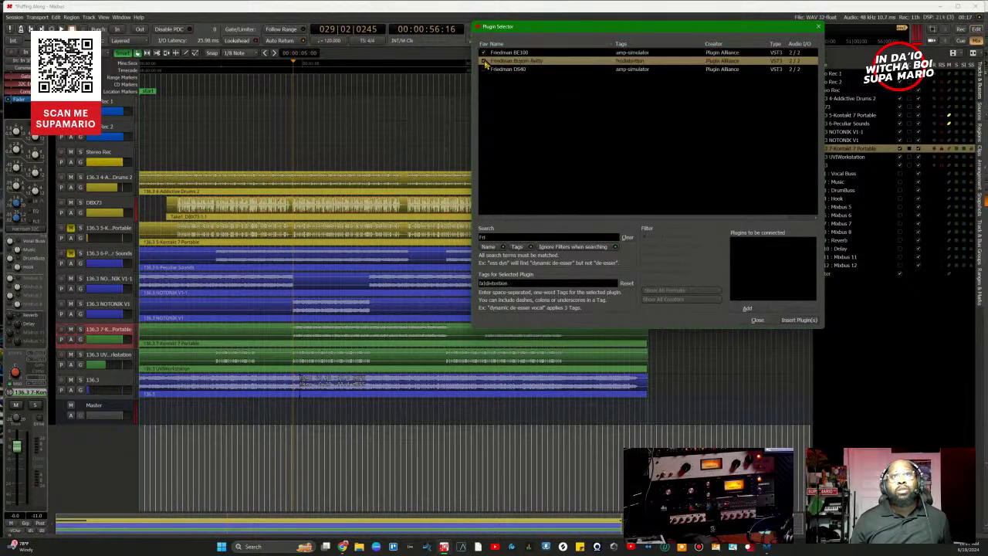
{"action": "left_click", "coordinate": [484, 69]}
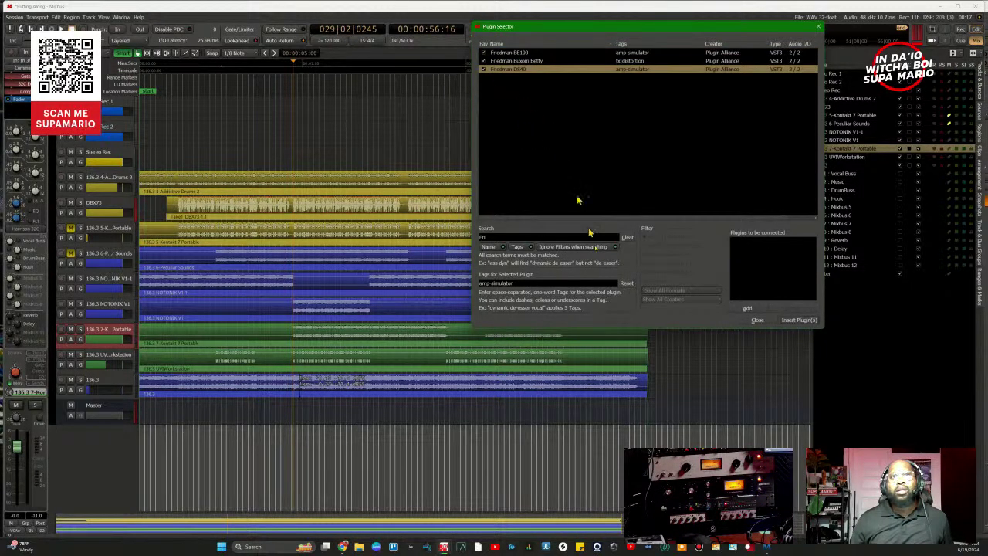
Step: Insert the Friedman plugins, including the BE100, on the 136.3 7-Kontakt 7 Portable channel and show them in the mixer
{"action": "left_click", "coordinate": [800, 321]}
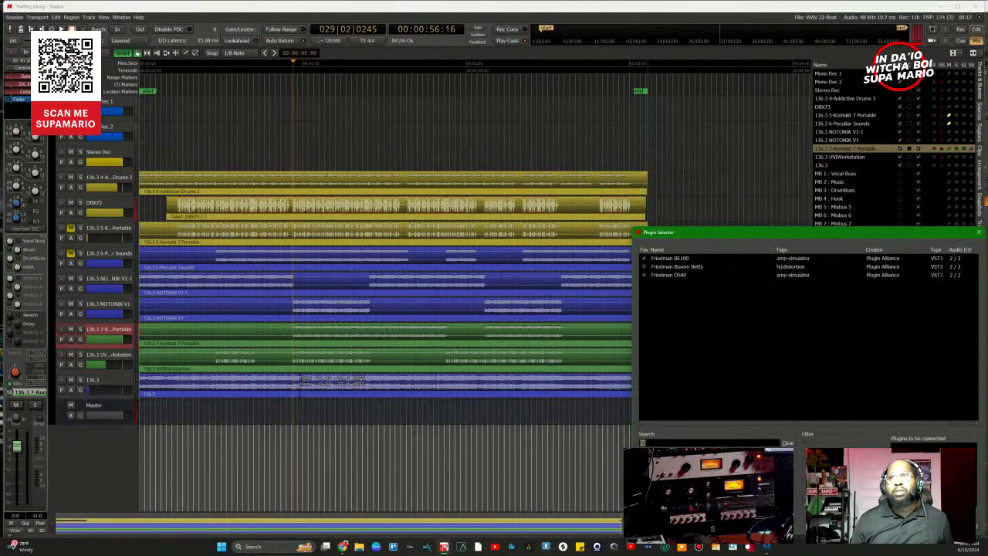
{"action": "double_click", "coordinate": [692, 268]}
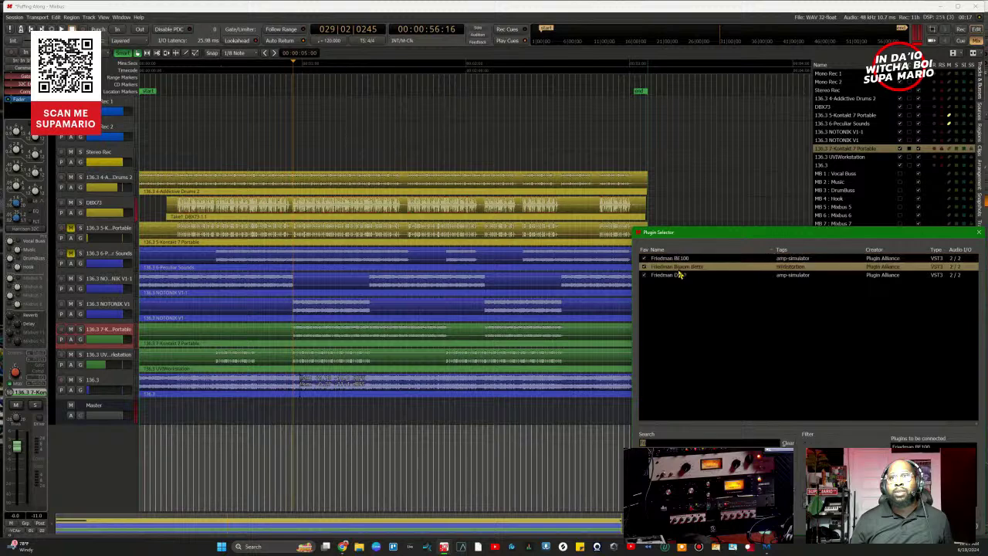
{"action": "key", "text": "Down"}
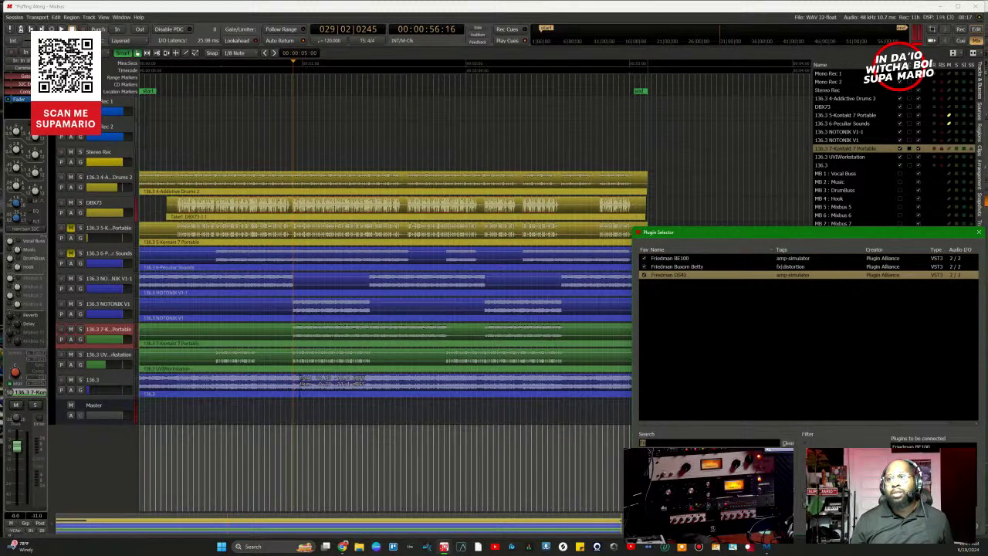
{"action": "key", "text": "Return"}
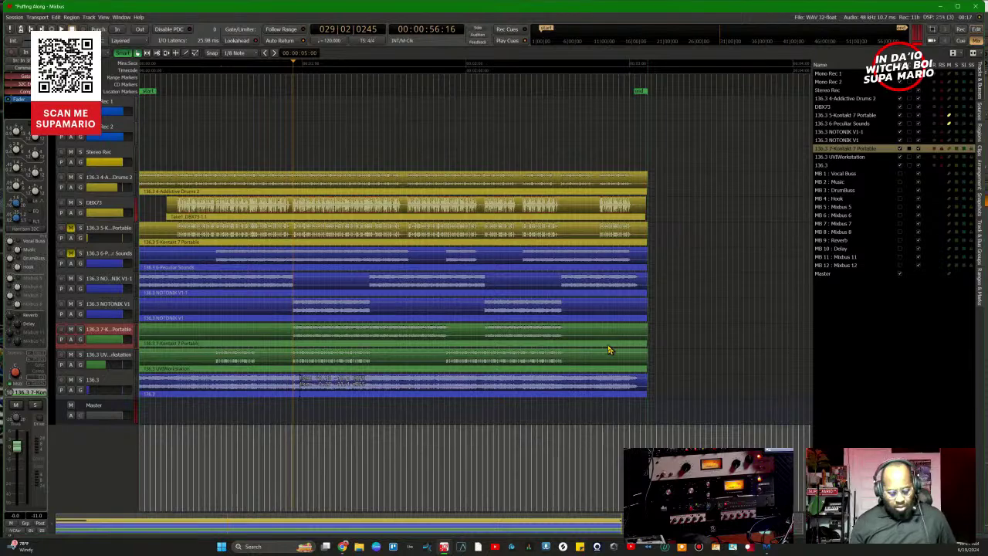
{"action": "key", "text": "alt+m"}
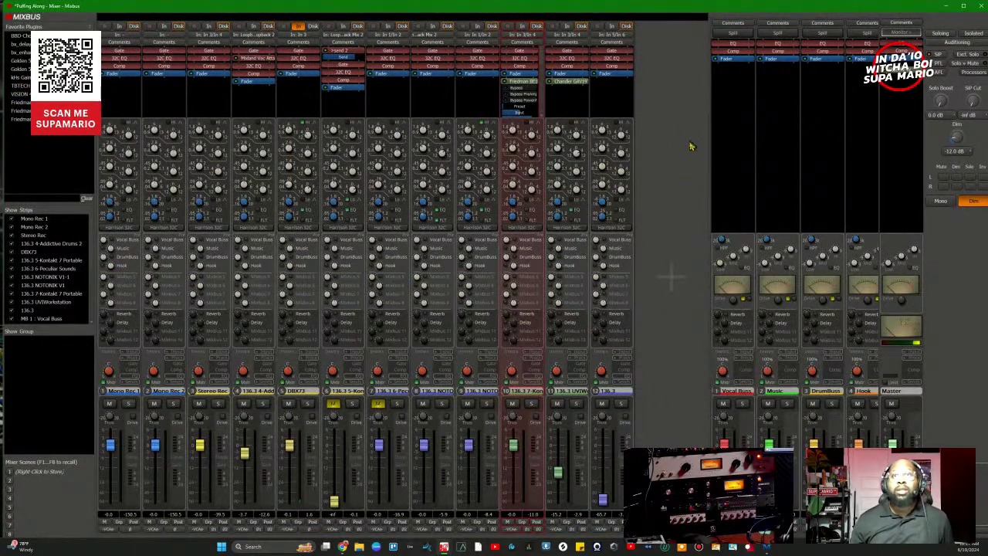
Step: Open the Meterbridge window and place it over the empty area of the mixer between the channel strips and the mix buses
{"action": "key", "text": "alt+e"}
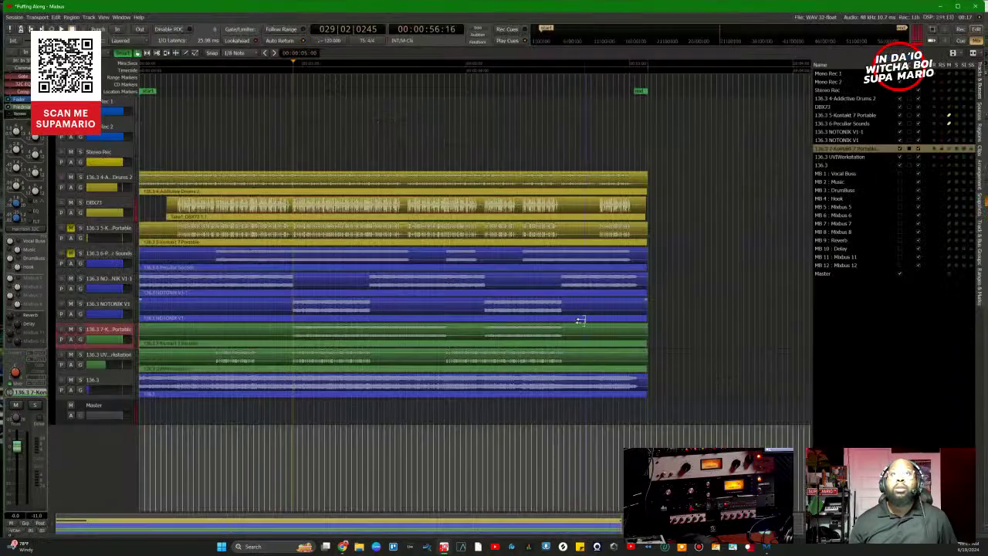
{"action": "left_click", "coordinate": [122, 17]}
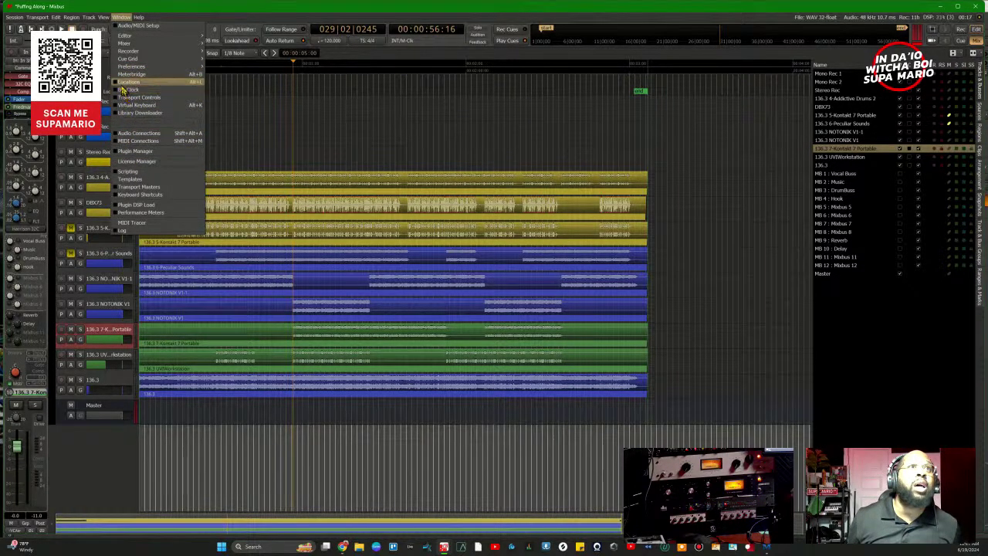
{"action": "left_click", "coordinate": [138, 97]}
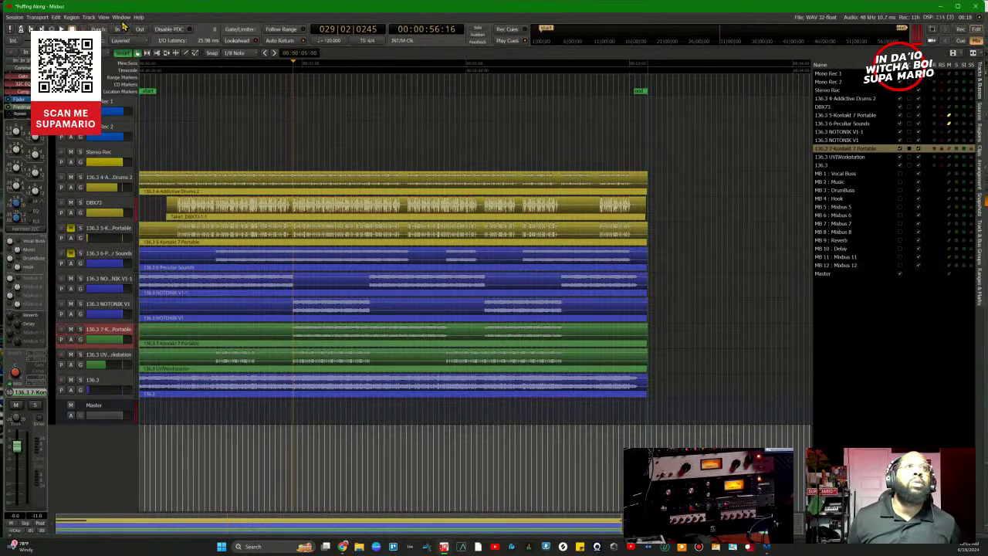
{"action": "left_click", "coordinate": [121, 17]}
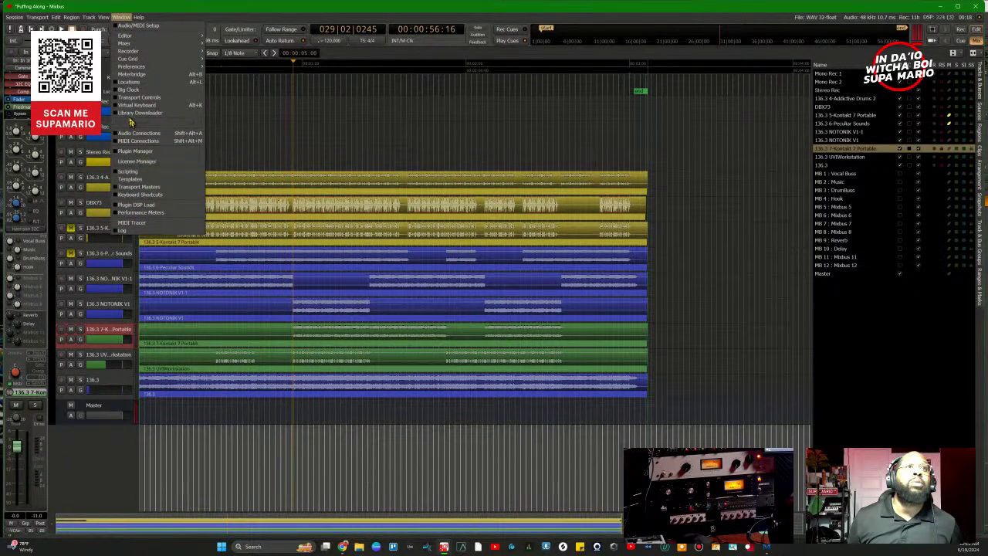
{"action": "left_click", "coordinate": [120, 74]}
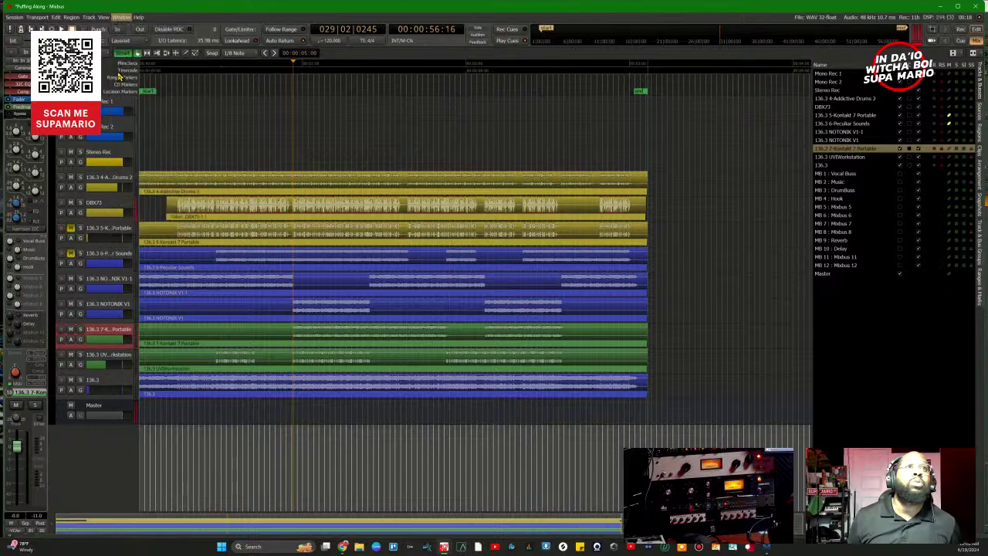
{"action": "left_click_drag", "start_coordinate": [141, 9], "coordinate": [780, 78]}
{"action": "key", "text": "alt+m"}
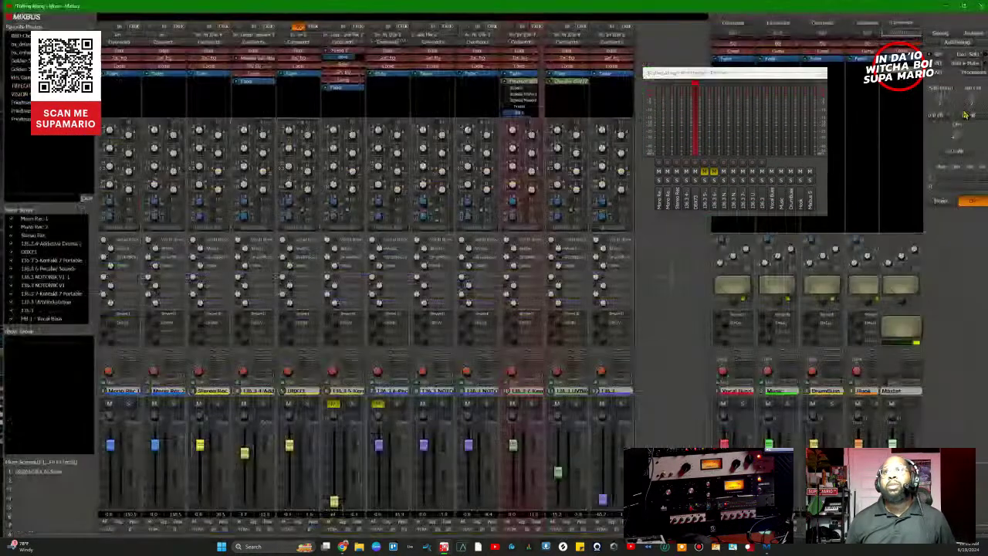
{"action": "key", "text": "alt+m"}
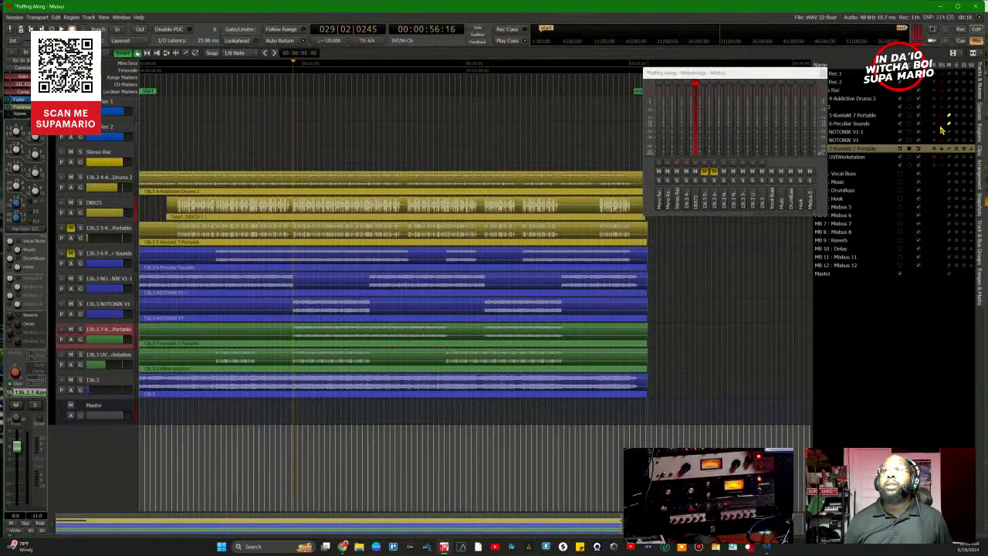
{"action": "key", "text": "alt+m"}
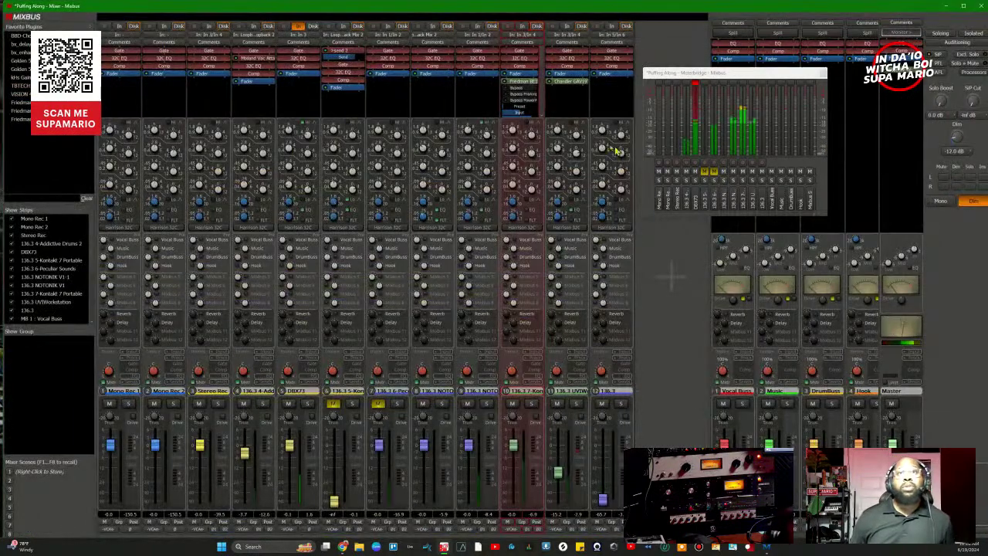
Step: Hide all inline controls of the Friedman BE100, Buxom Betty and DS40 plugins on the 136.3 7-Kontakt 7 Portable channel
{"action": "right_click", "coordinate": [533, 82]}
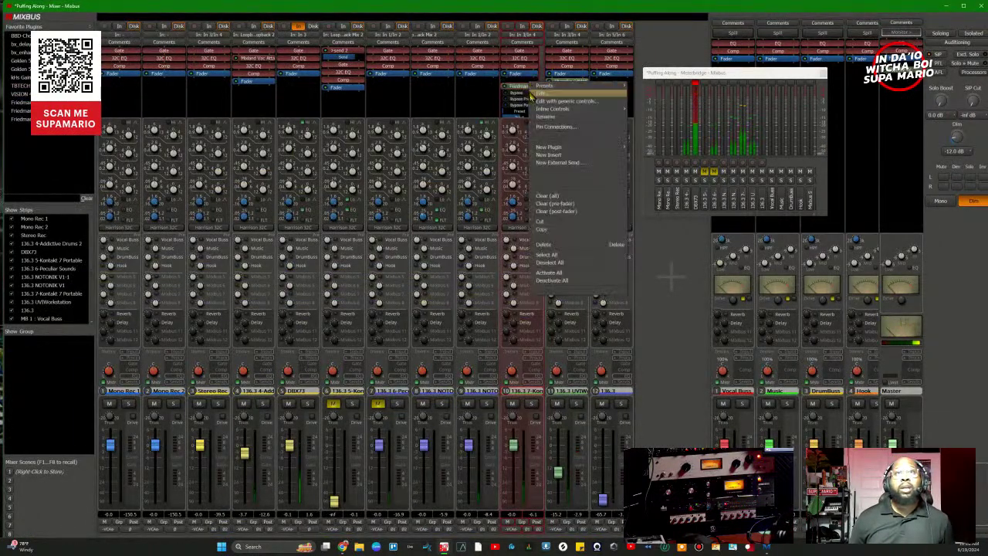
{"action": "mouse_move", "coordinate": [546, 112]}
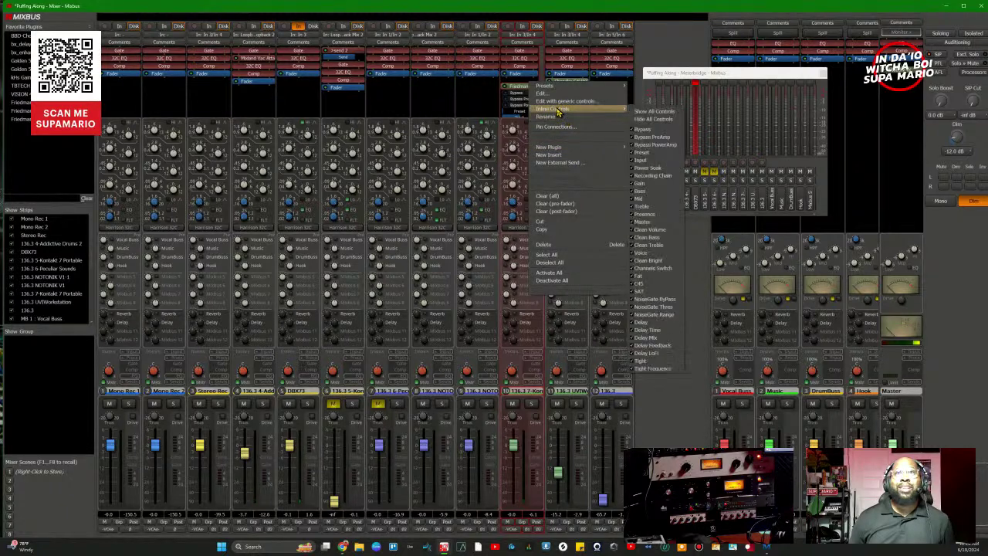
{"action": "left_click", "coordinate": [662, 120]}
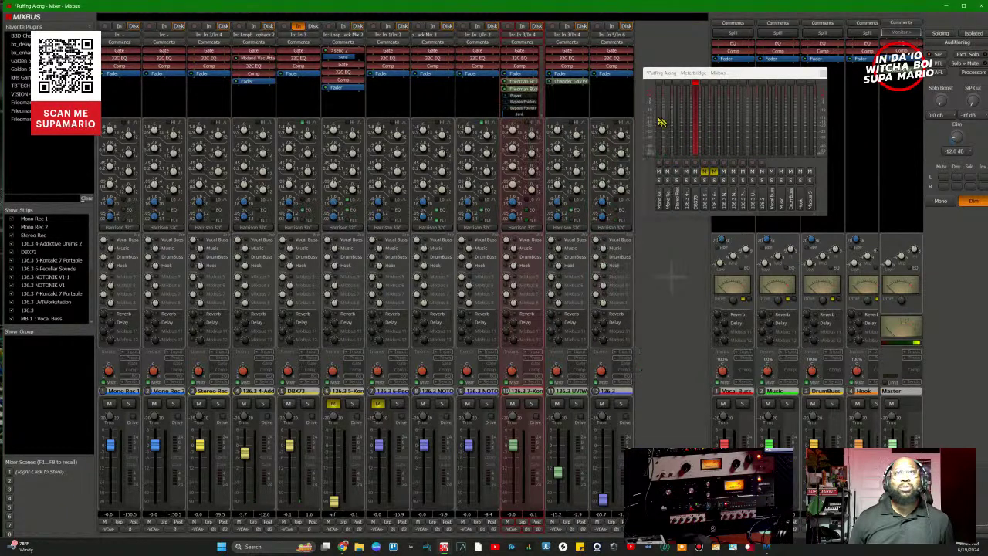
{"action": "right_click", "coordinate": [540, 94]}
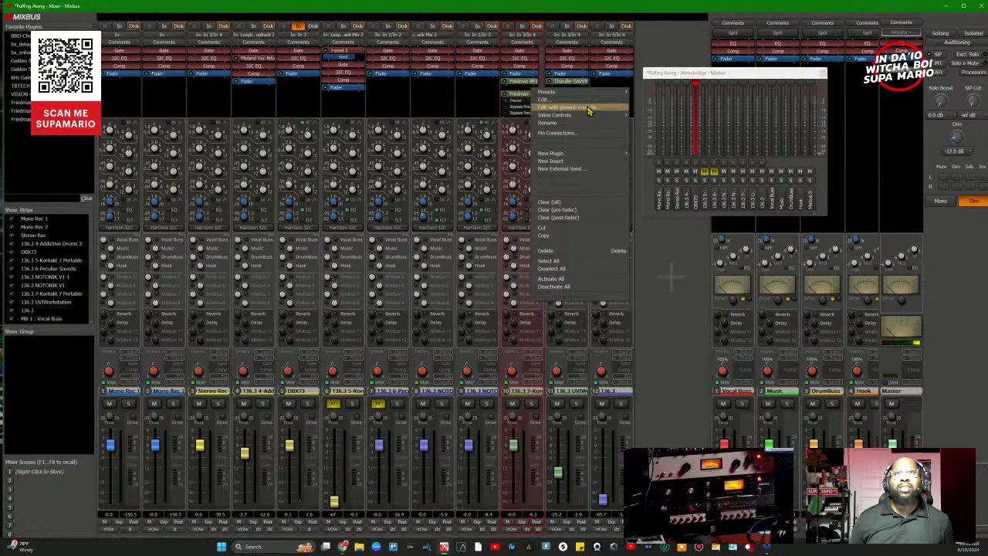
{"action": "mouse_move", "coordinate": [593, 116]}
{"action": "left_click", "coordinate": [658, 133]}
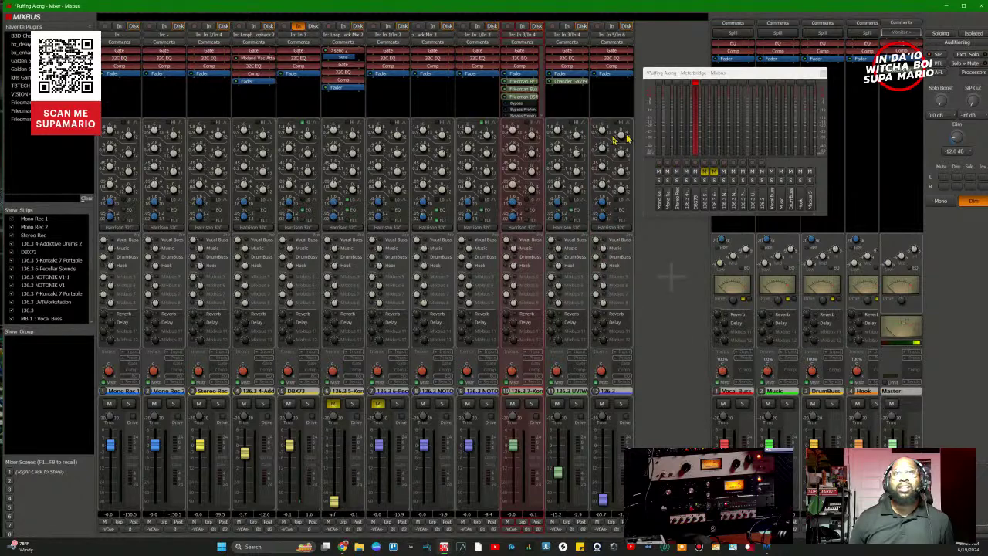
{"action": "right_click", "coordinate": [524, 99]}
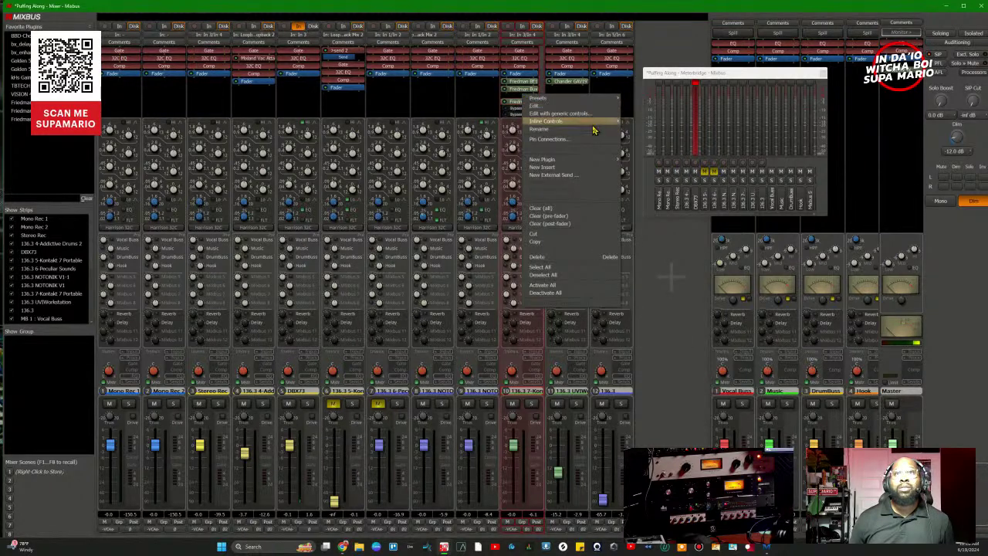
{"action": "mouse_move", "coordinate": [594, 130]}
{"action": "left_click", "coordinate": [660, 132]}
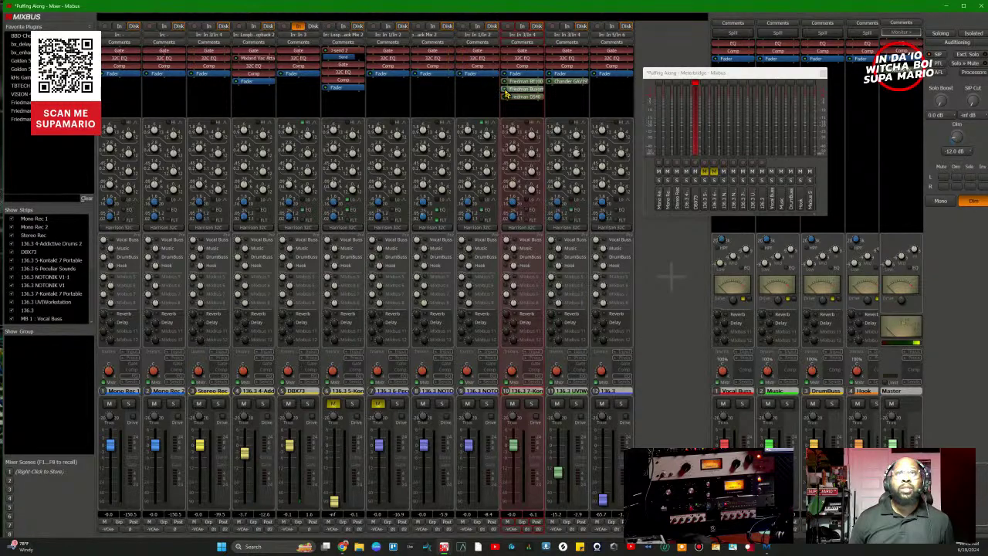
Step: Open the Friedman BE100, Buxom Betty and DS40 plugin windows and spread them out so that all three amps show
{"action": "double_click", "coordinate": [524, 82]}
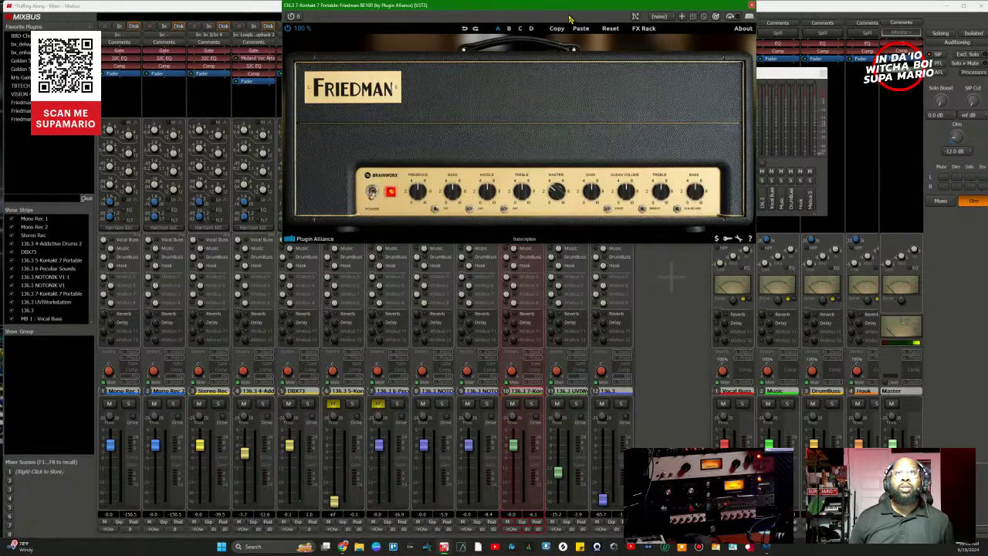
{"action": "left_click_drag", "start_coordinate": [570, 17], "coordinate": [311, 83]}
{"action": "left_click", "coordinate": [530, 91]}
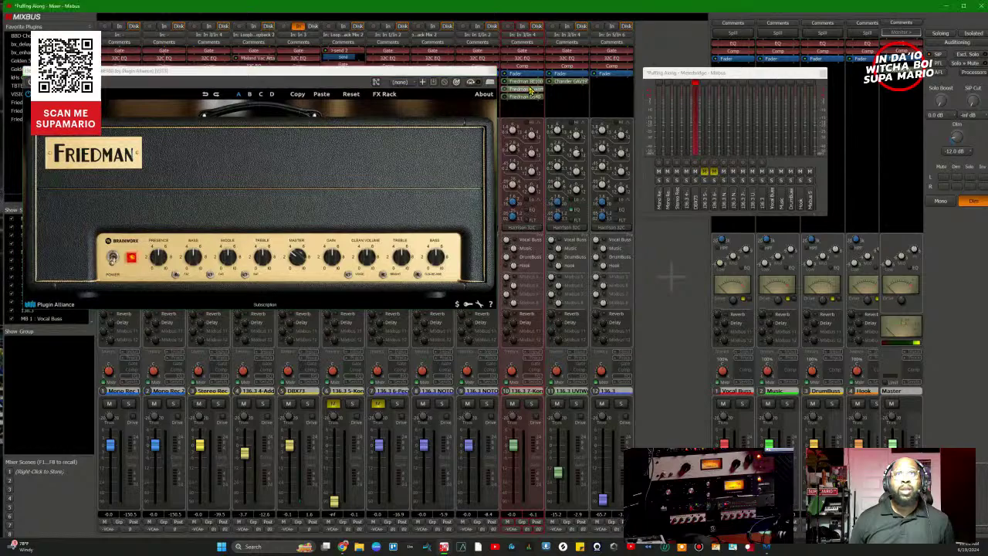
{"action": "double_click", "coordinate": [530, 90]}
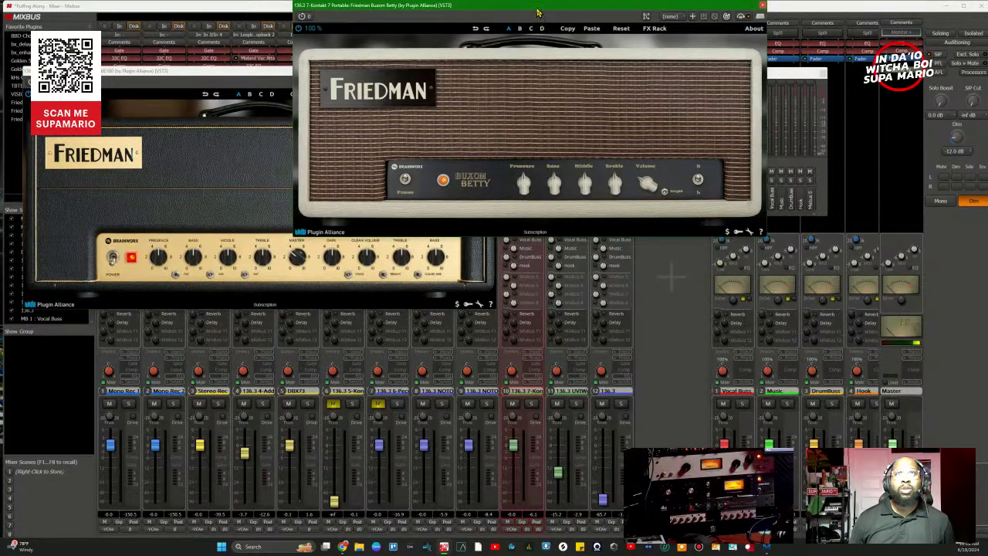
{"action": "left_click_drag", "start_coordinate": [538, 13], "coordinate": [311, 318]}
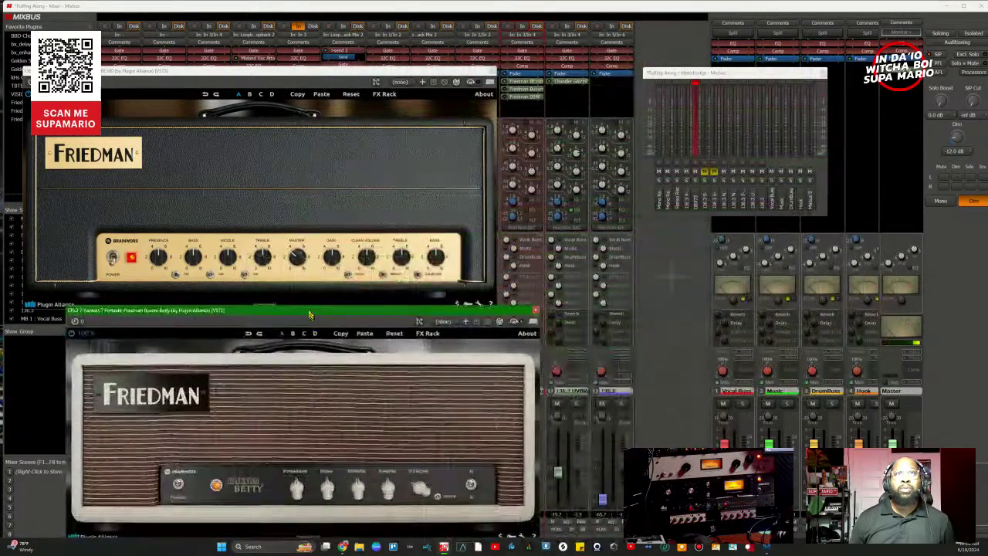
{"action": "double_click", "coordinate": [531, 101]}
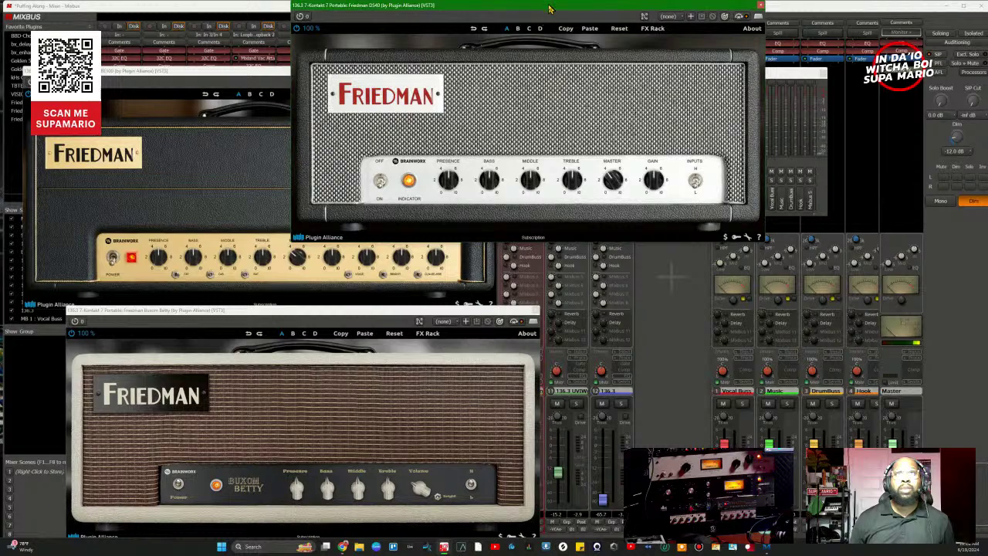
{"action": "left_click_drag", "start_coordinate": [550, 9], "coordinate": [769, 129]}
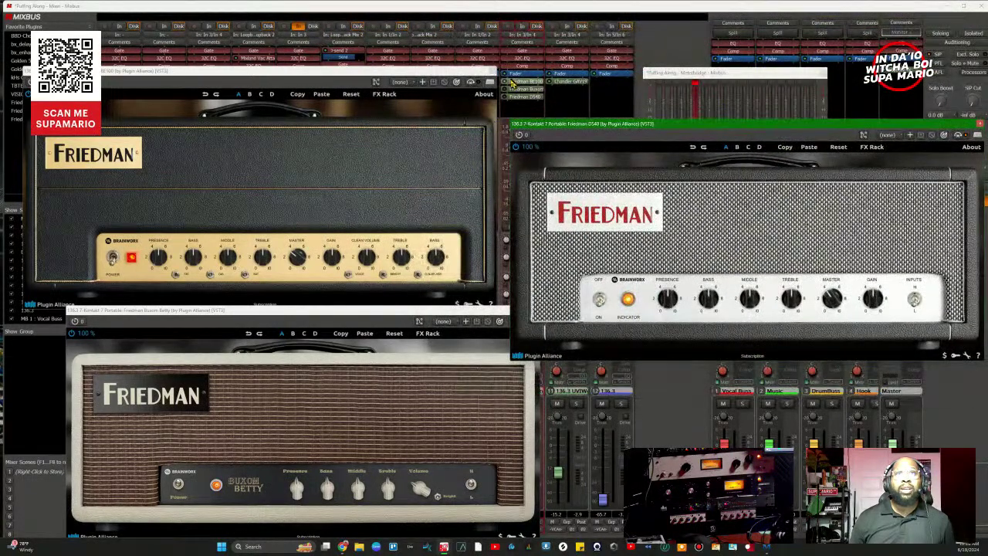
Step: Rearrange the three Friedman windows, stacking BE100 above Buxom Betty and bringing DS40 closer so it partly overlaps them
{"action": "mouse_move", "coordinate": [467, 77]}
{"action": "left_mouse_down"}
{"action": "mouse_move", "coordinate": [556, 85]}
{"action": "mouse_move", "coordinate": [481, 92]}
{"action": "mouse_move", "coordinate": [460, 83]}
{"action": "left_mouse_up"}
{"action": "left_click", "coordinate": [508, 97]}
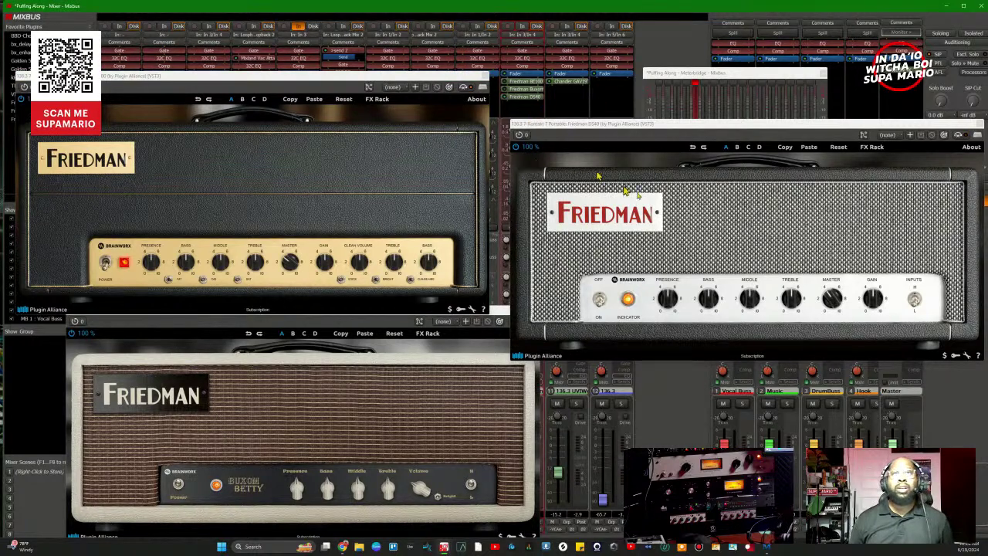
{"action": "left_click", "coordinate": [313, 326]}
{"action": "left_click_drag", "start_coordinate": [231, 312], "coordinate": [151, 321]}
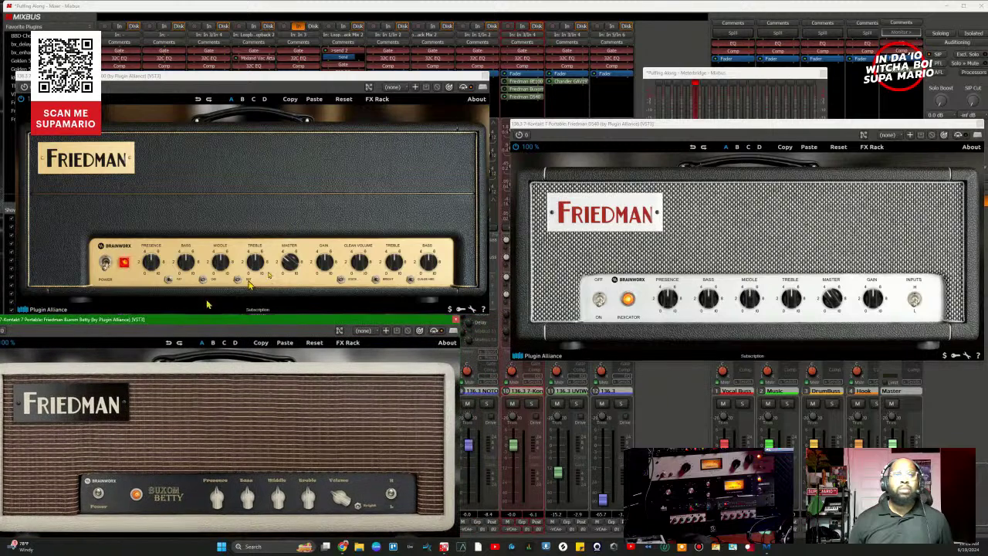
{"action": "left_click_drag", "start_coordinate": [673, 126], "coordinate": [428, 135]}
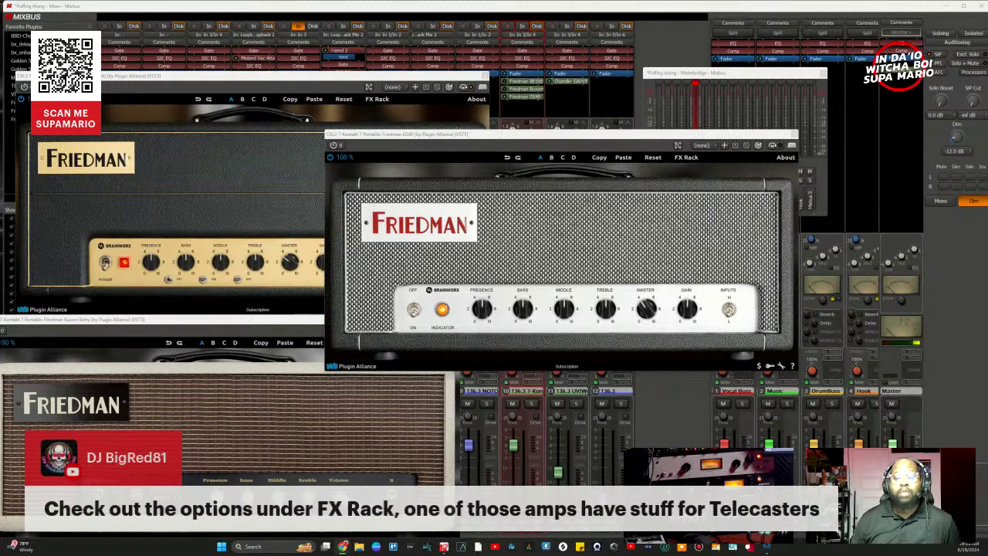
Step: Show the FX Rack of the Friedman DS40 and choose the recording chain 12 FRIEDMAN 1x12
{"action": "left_click", "coordinate": [685, 157]}
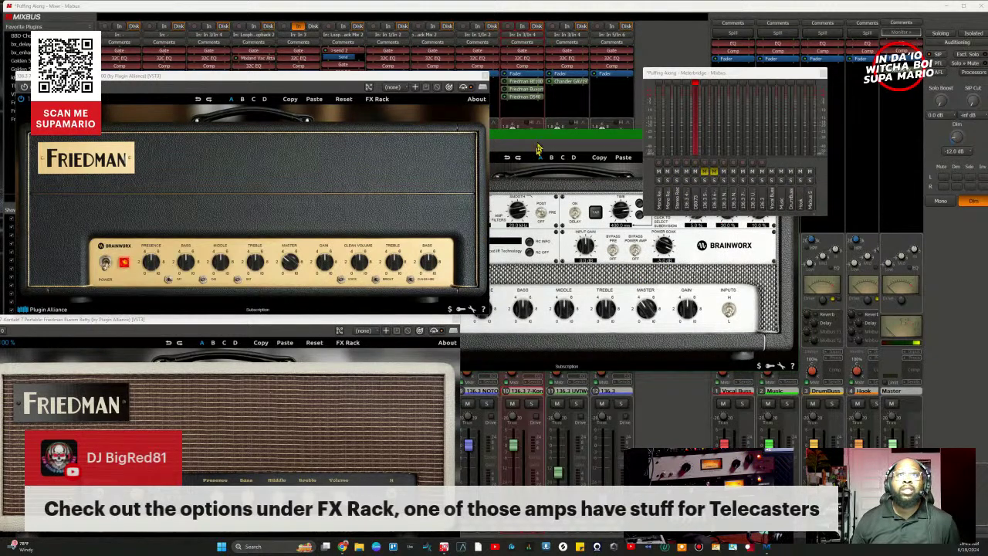
{"action": "left_click", "coordinate": [538, 148]}
{"action": "left_click", "coordinate": [405, 245]}
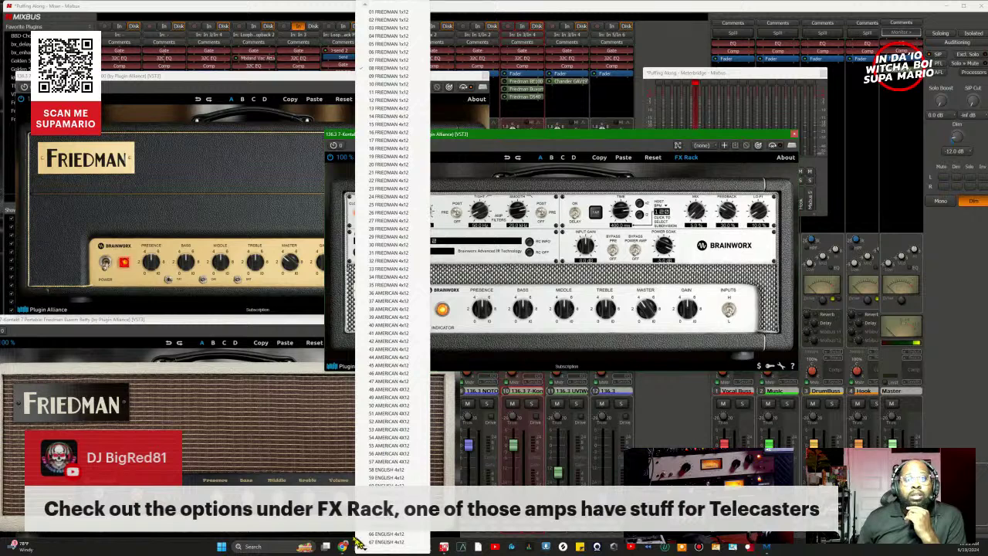
{"action": "mouse_move", "coordinate": [363, 552]}
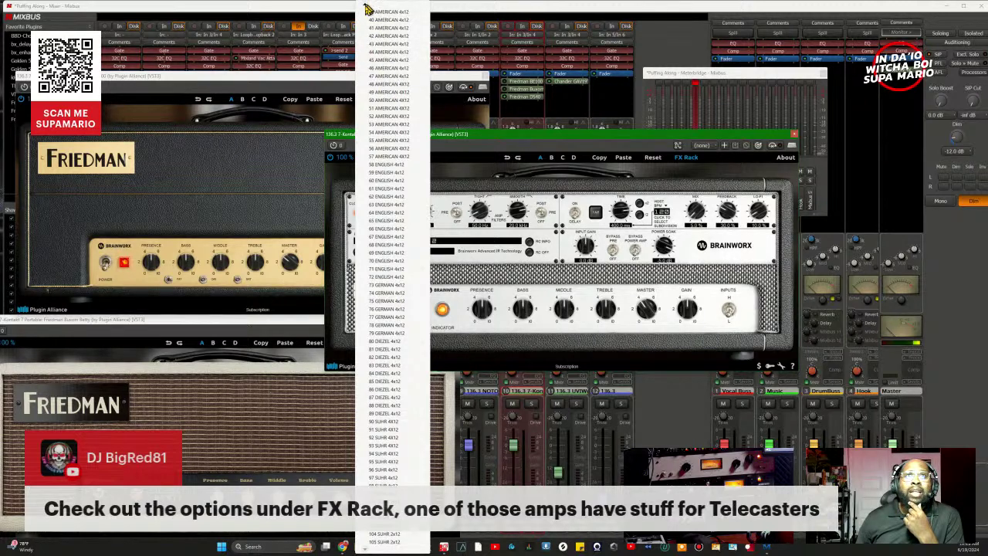
{"action": "mouse_move", "coordinate": [368, 9]}
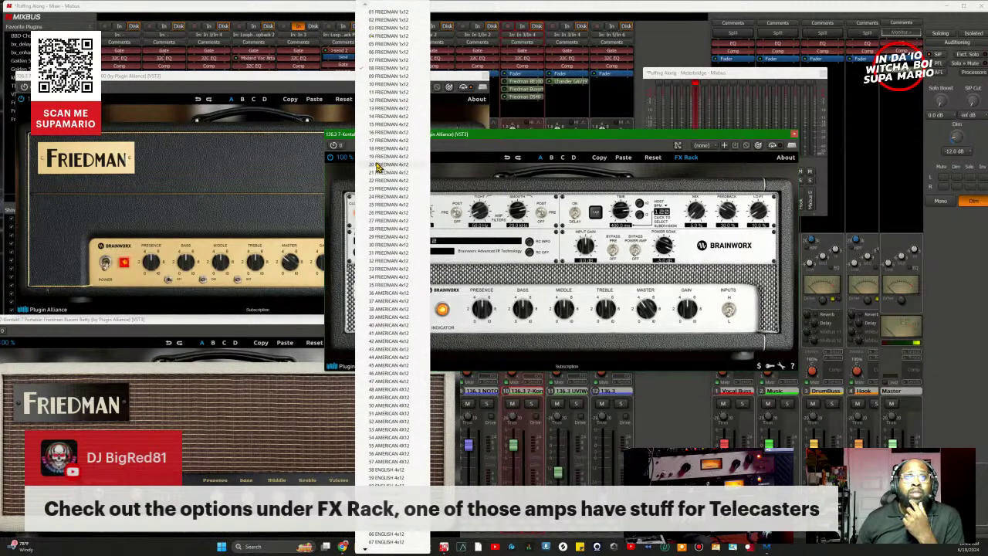
{"action": "left_click", "coordinate": [381, 101]}
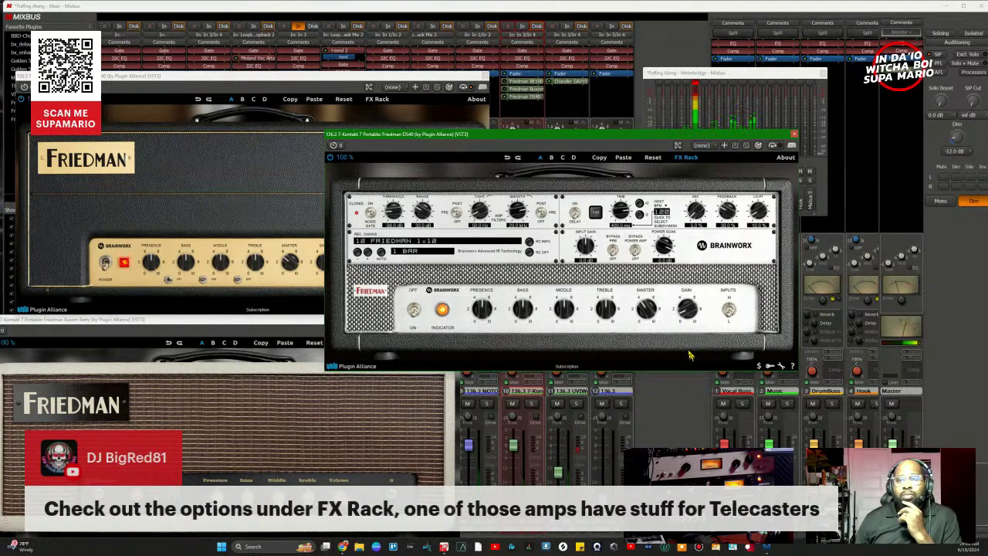
Step: Solo the 136.3 7-Kontakt 7 Portable channel and auto-cycle the DS40's recording chains every 1 bar with equipment info shown, stopping at 36 AMERICAN 4x12
{"action": "left_click", "coordinate": [531, 404]}
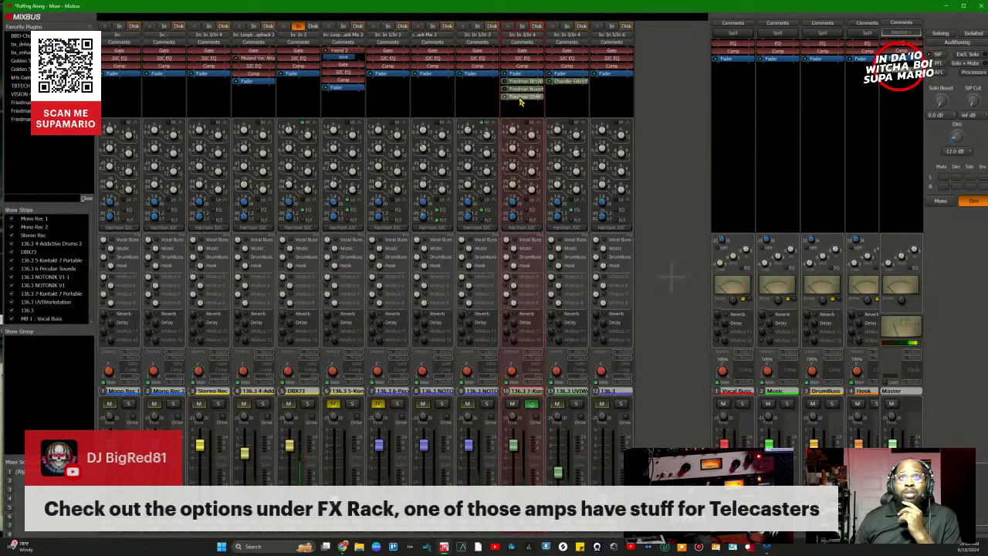
{"action": "double_click", "coordinate": [520, 99]}
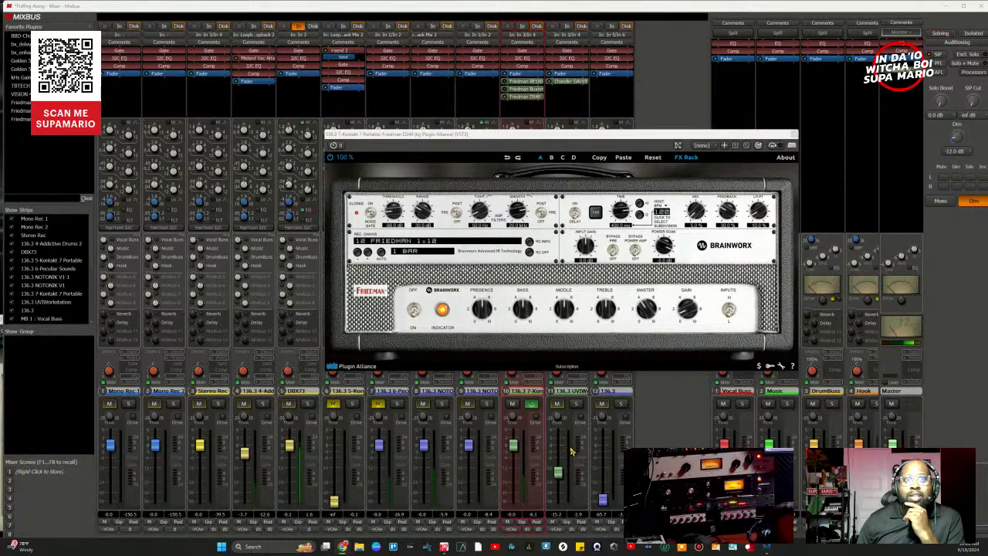
{"action": "left_click", "coordinate": [380, 252]}
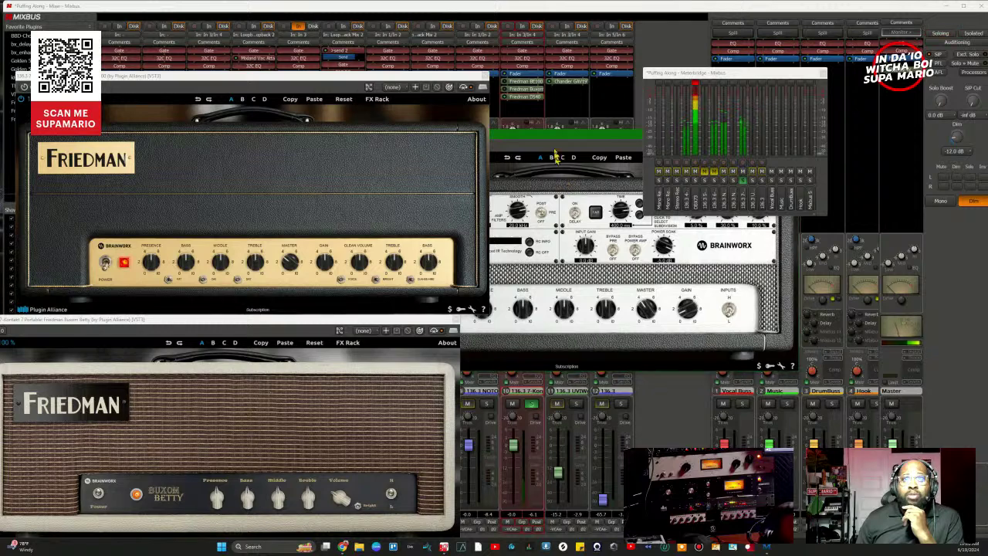
{"action": "left_click", "coordinate": [502, 144]}
{"action": "left_click_drag", "start_coordinate": [502, 144], "coordinate": [225, 200]}
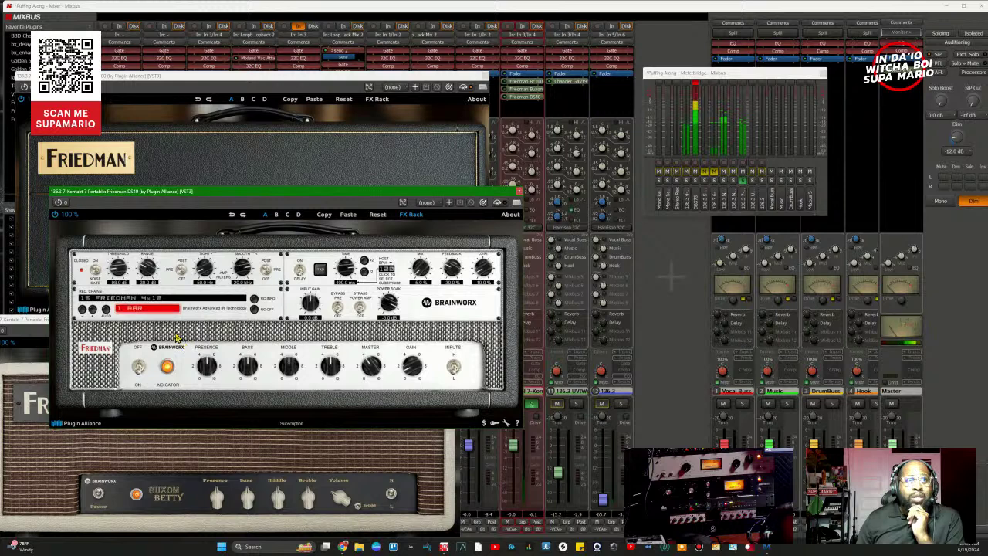
{"action": "left_click", "coordinate": [255, 301]}
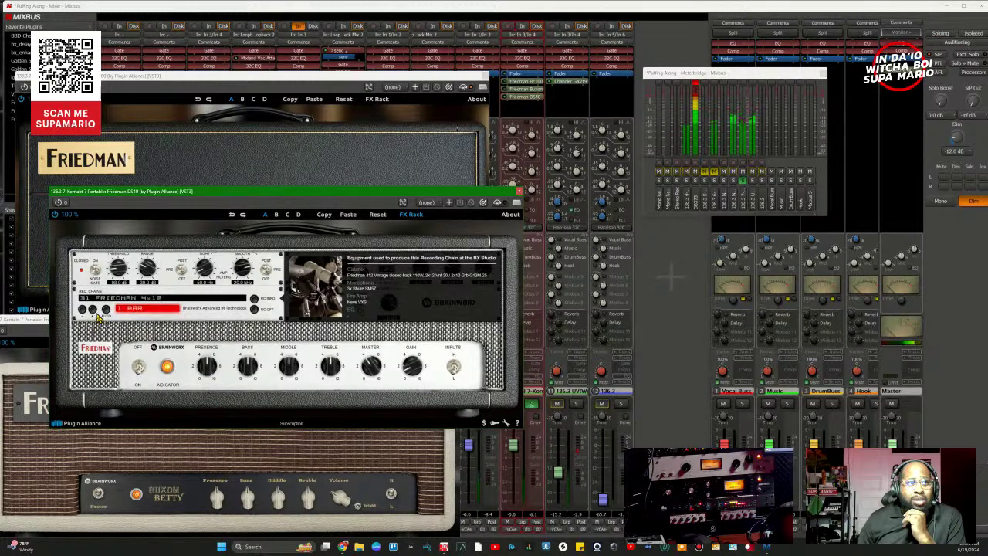
{"action": "left_click", "coordinate": [96, 312]}
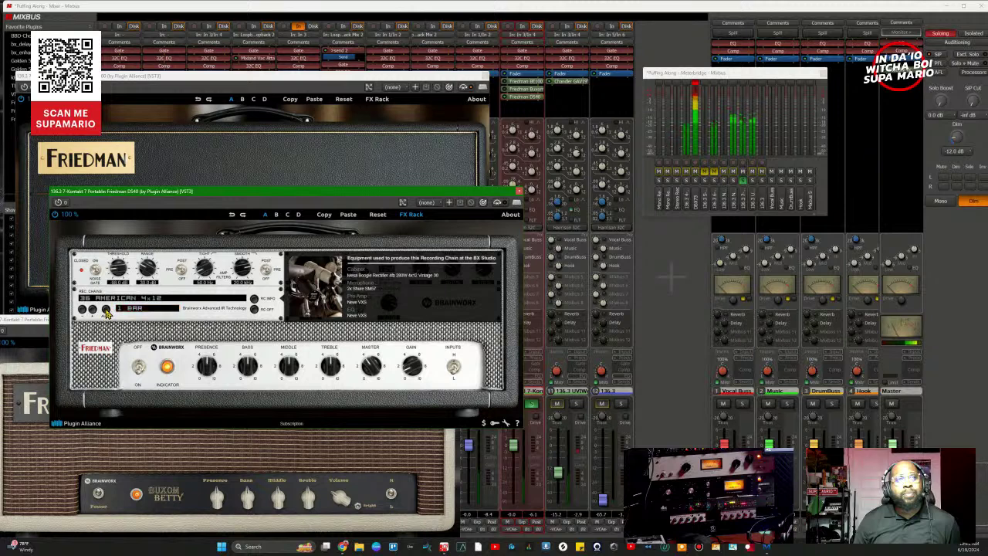
Step: Stop the DS40's automatic recording-chain cycling, then audition chains 34 FRIEDMAN 4x12 through 37 AMERICAN 4x12 by hand
{"action": "left_click", "coordinate": [127, 308]}
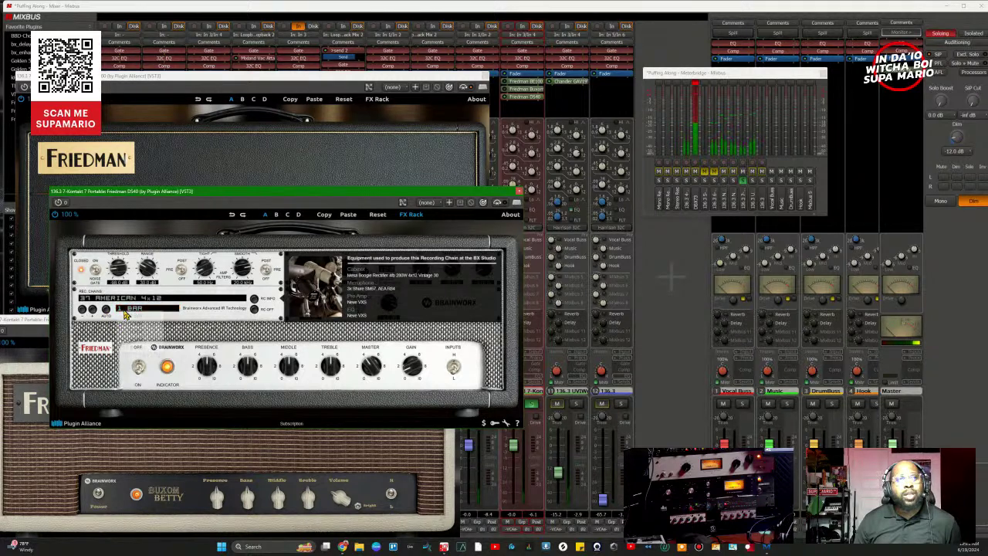
{"action": "left_click", "coordinate": [127, 316]}
{"action": "left_click", "coordinate": [107, 309]}
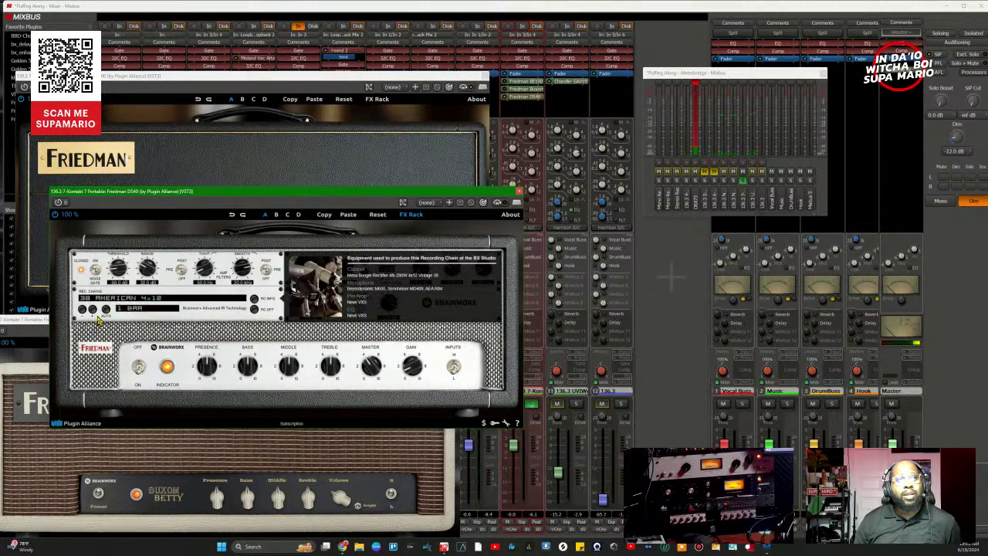
{"action": "left_click", "coordinate": [87, 309]}
{"action": "left_click", "coordinate": [88, 309]}
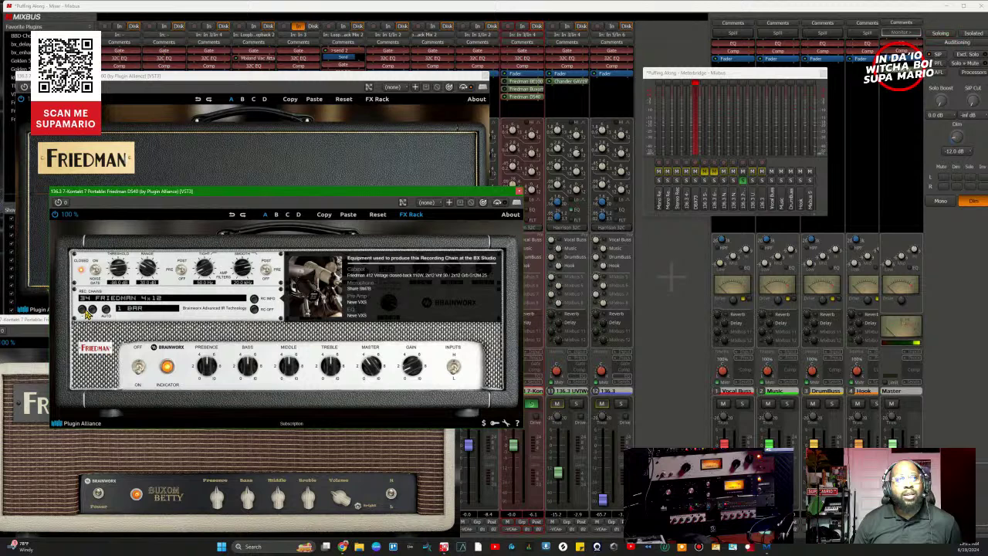
{"action": "left_click", "coordinate": [94, 310]}
{"action": "left_click", "coordinate": [94, 310]}
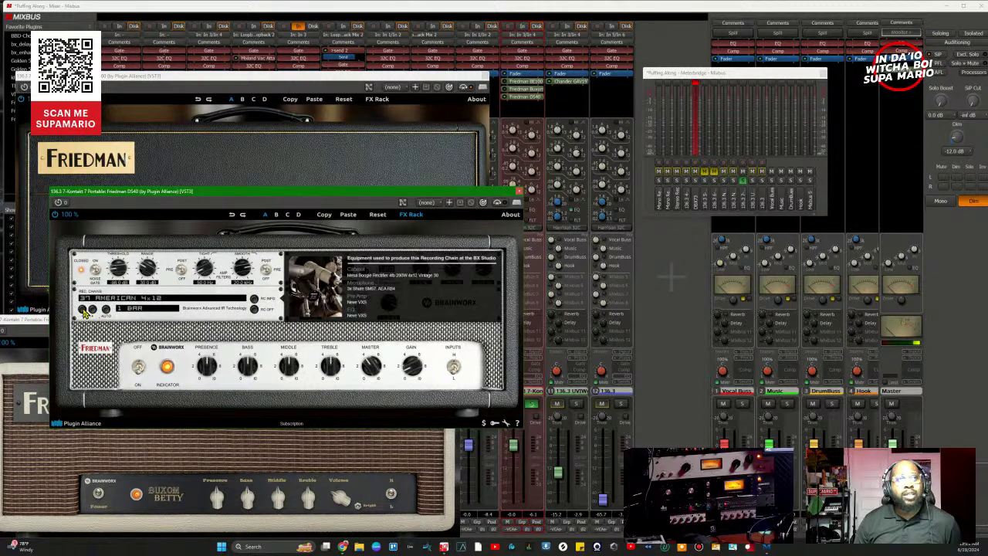
Step: Audition the DS40's American recording chains one after another, going forward from 38 to 47 AMERICAN 4x12
{"action": "left_click", "coordinate": [92, 310]}
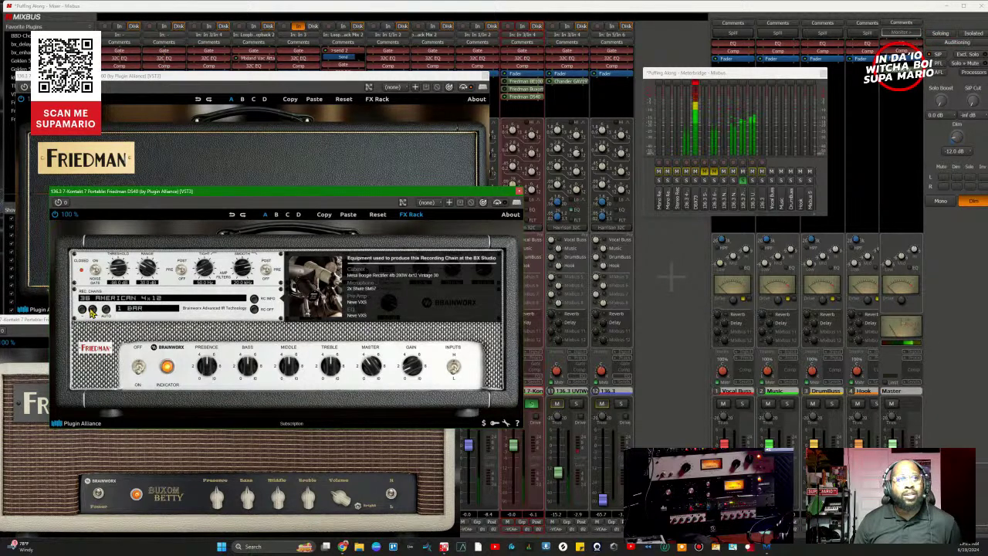
{"action": "left_click", "coordinate": [92, 309]}
{"action": "left_click", "coordinate": [91, 309]}
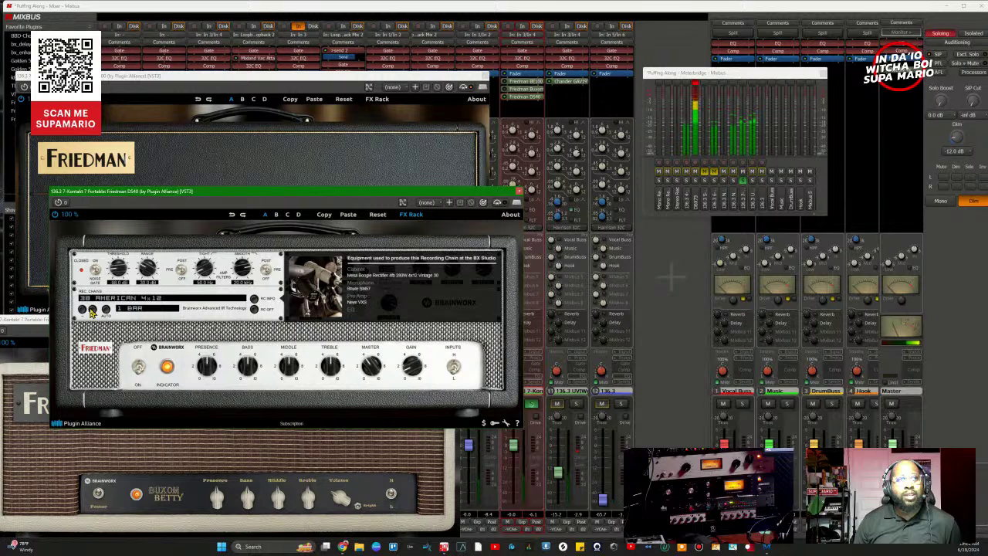
{"action": "left_click", "coordinate": [92, 310]}
{"action": "left_click", "coordinate": [92, 310]}
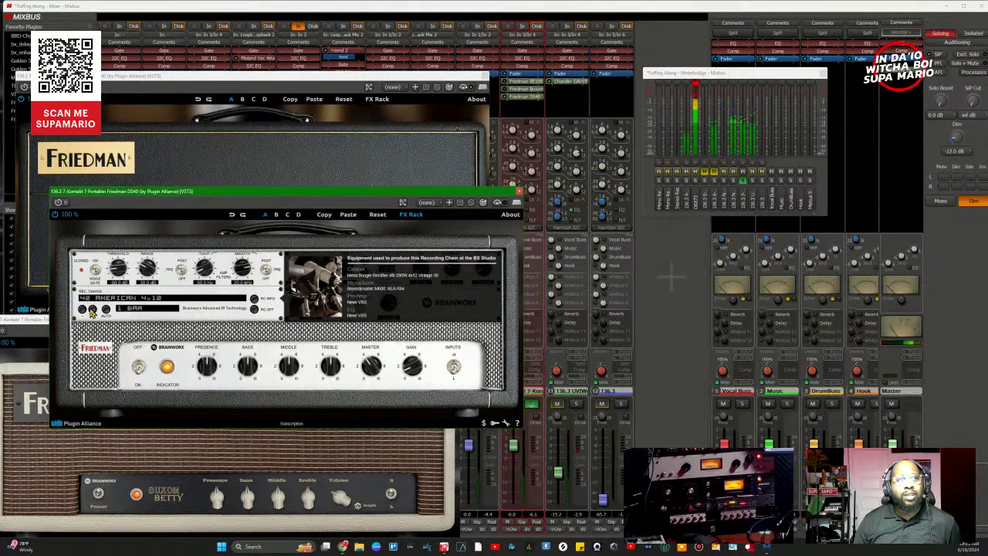
{"action": "left_click", "coordinate": [91, 309]}
{"action": "left_click", "coordinate": [92, 310]}
{"action": "left_click", "coordinate": [92, 310]}
{"action": "left_click", "coordinate": [92, 309]}
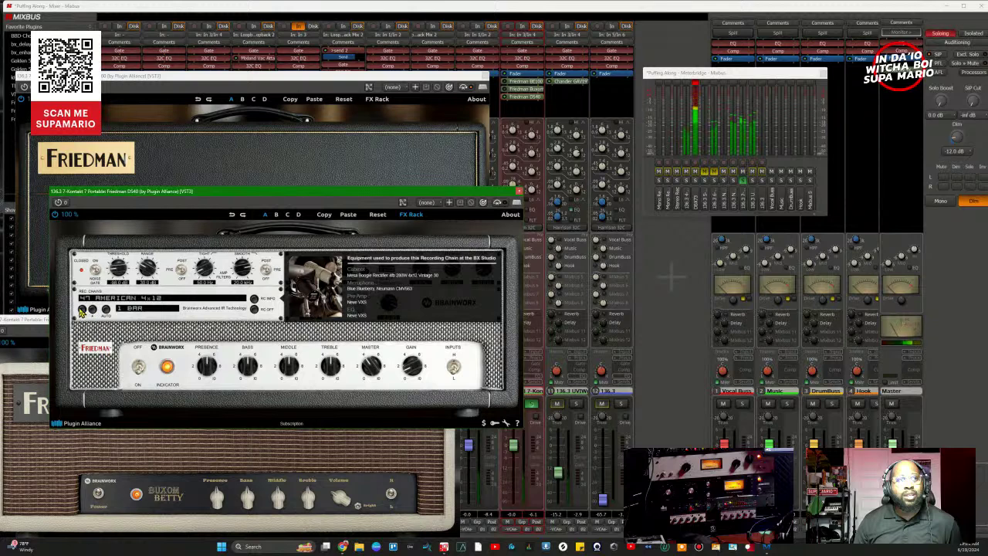
Step: Go back through the DS40's American recording chains one by one to 35 FRIEDMAN 4x12
{"action": "left_click", "coordinate": [81, 310]}
{"action": "left_click", "coordinate": [81, 310]}
{"action": "left_click", "coordinate": [81, 310]}
{"action": "left_click", "coordinate": [81, 309]}
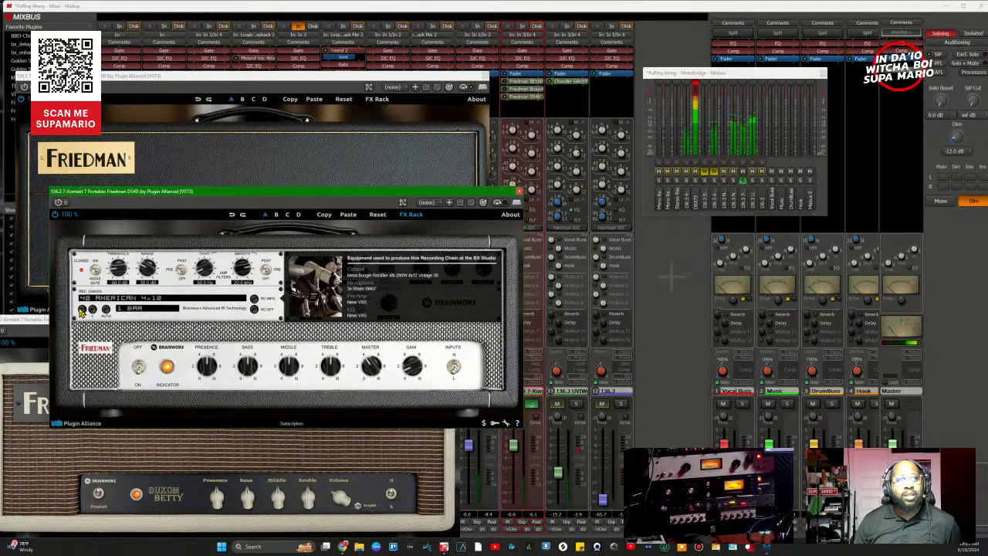
{"action": "left_click", "coordinate": [81, 309]}
{"action": "left_click", "coordinate": [81, 310]}
{"action": "left_click", "coordinate": [81, 310]}
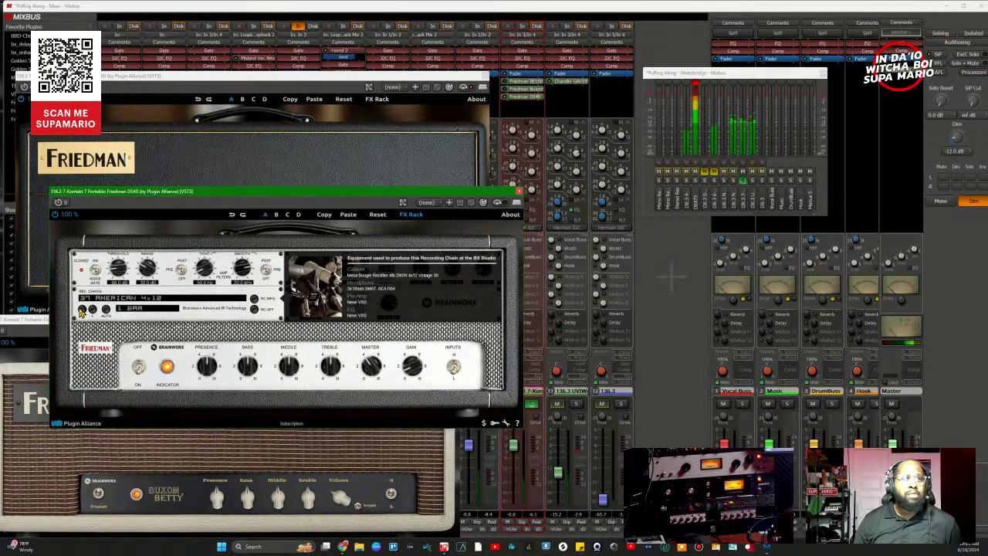
{"action": "left_click", "coordinate": [81, 309]}
{"action": "left_click", "coordinate": [82, 310]}
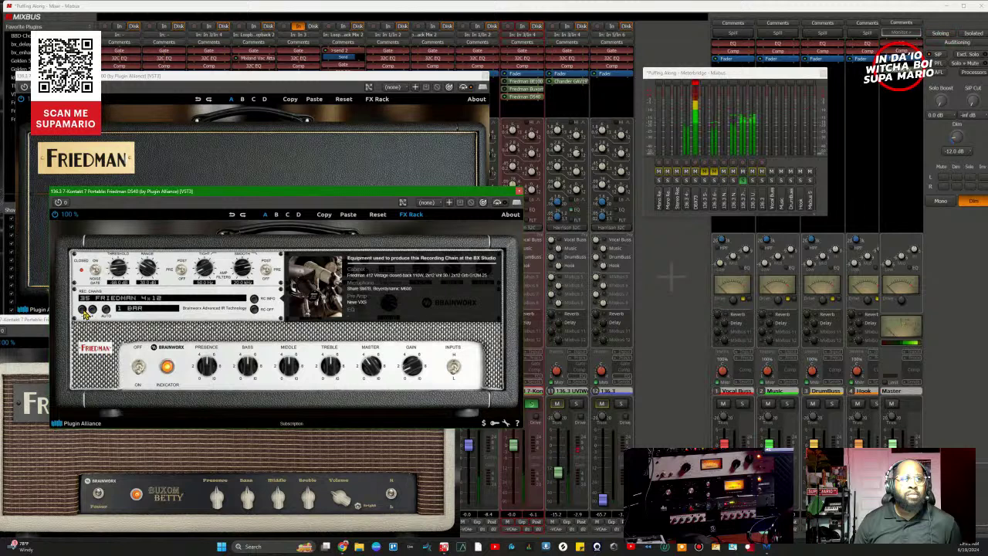
Step: Compare the DS40's neighbouring recording chains up to 40 AMERICAN 4x12 and return to 37 AMERICAN 4x12
{"action": "left_click", "coordinate": [94, 310]}
{"action": "left_click", "coordinate": [94, 311]}
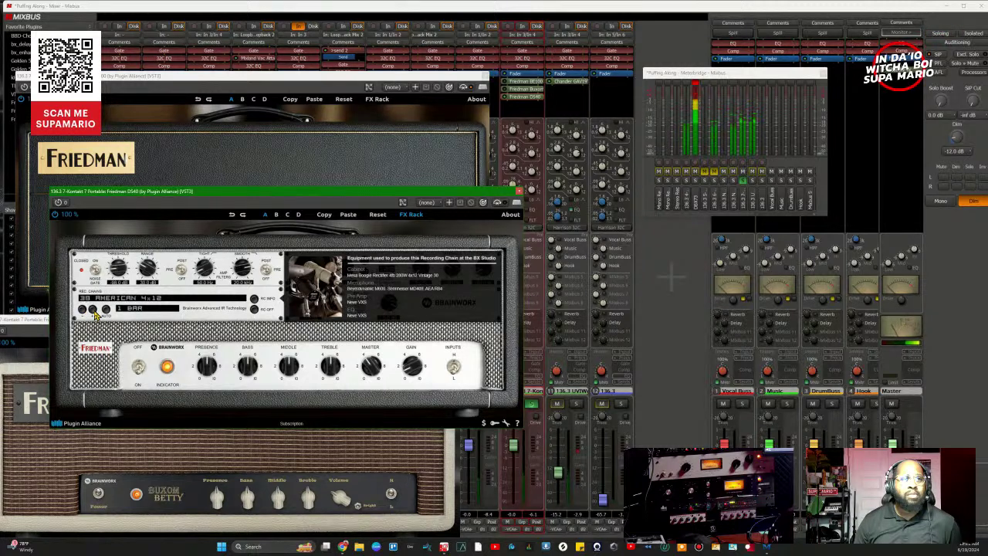
{"action": "left_click", "coordinate": [95, 311]}
{"action": "left_click", "coordinate": [94, 311]}
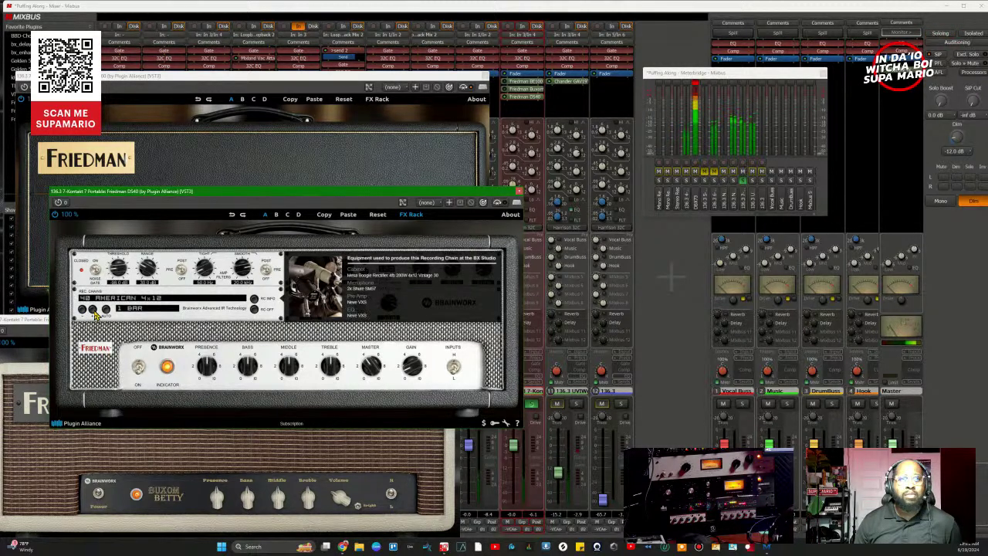
{"action": "left_click", "coordinate": [84, 310]}
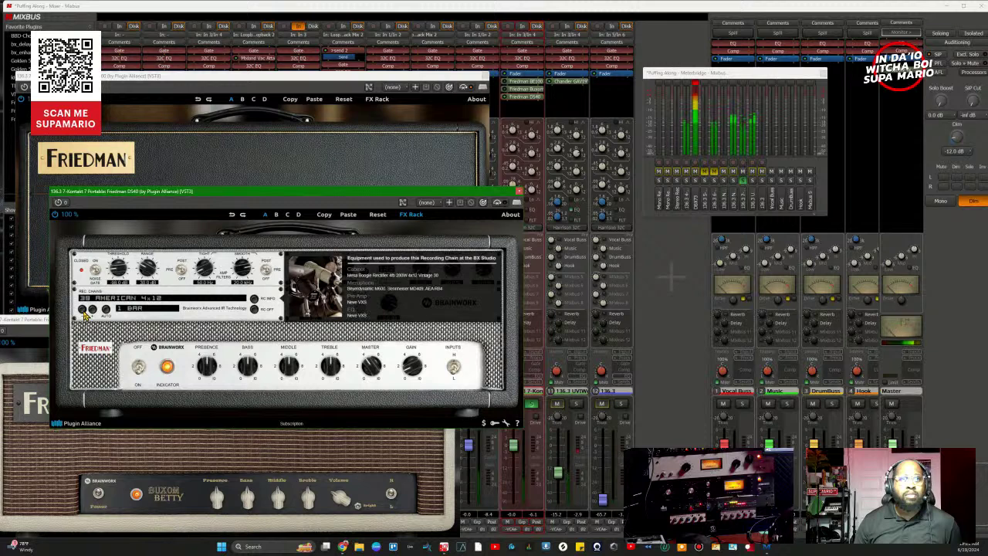
{"action": "left_click", "coordinate": [84, 309]}
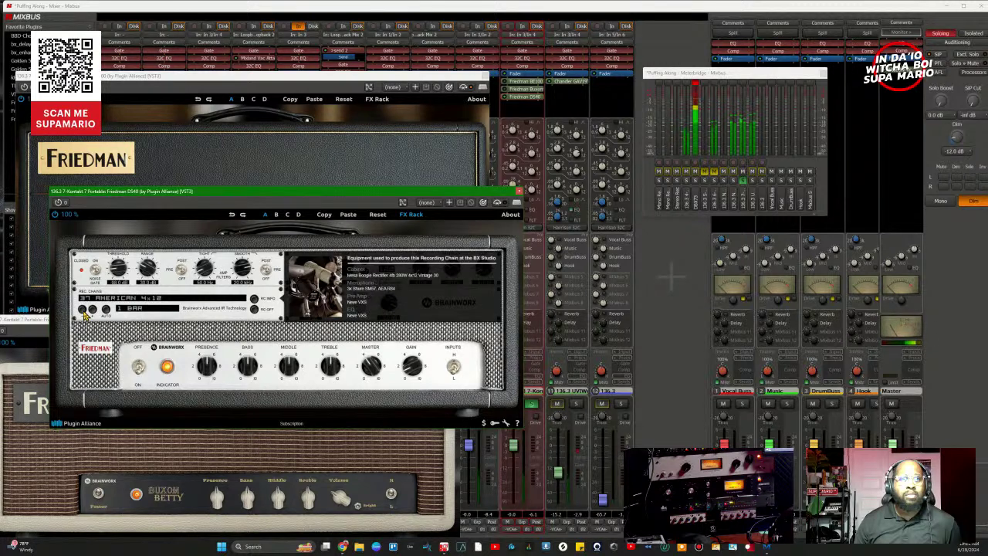
Step: Advance the DS40's recording chain through the remaining American 4x12 entries to 59 ENGLISH 4x12
{"action": "left_click", "coordinate": [91, 311]}
{"action": "left_click", "coordinate": [91, 311]}
{"action": "left_click", "coordinate": [91, 311]}
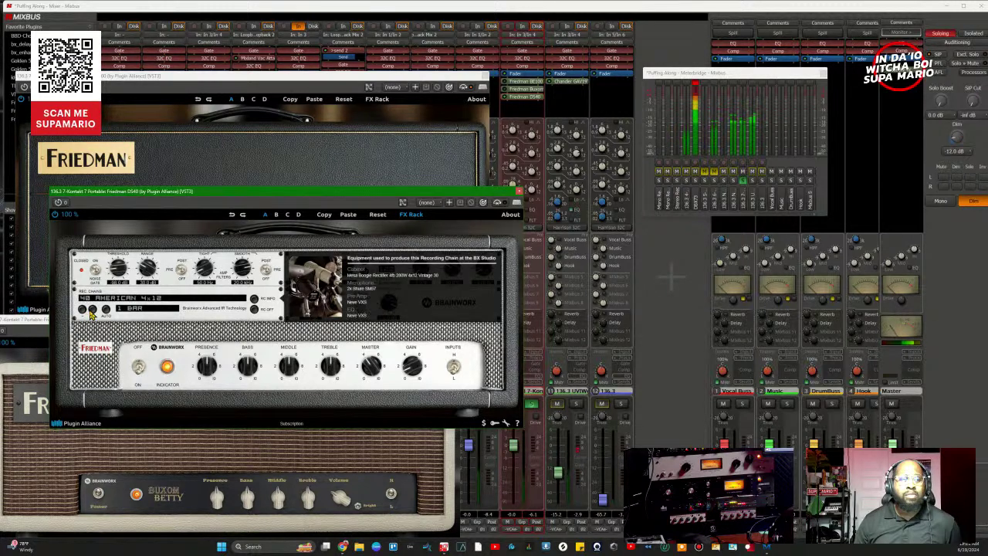
{"action": "left_click", "coordinate": [91, 311]}
{"action": "left_click", "coordinate": [91, 312]}
{"action": "left_click", "coordinate": [91, 311]}
{"action": "left_click", "coordinate": [91, 312]}
{"action": "left_click", "coordinate": [91, 311]}
{"action": "left_click", "coordinate": [91, 312]}
{"action": "left_click", "coordinate": [92, 311]}
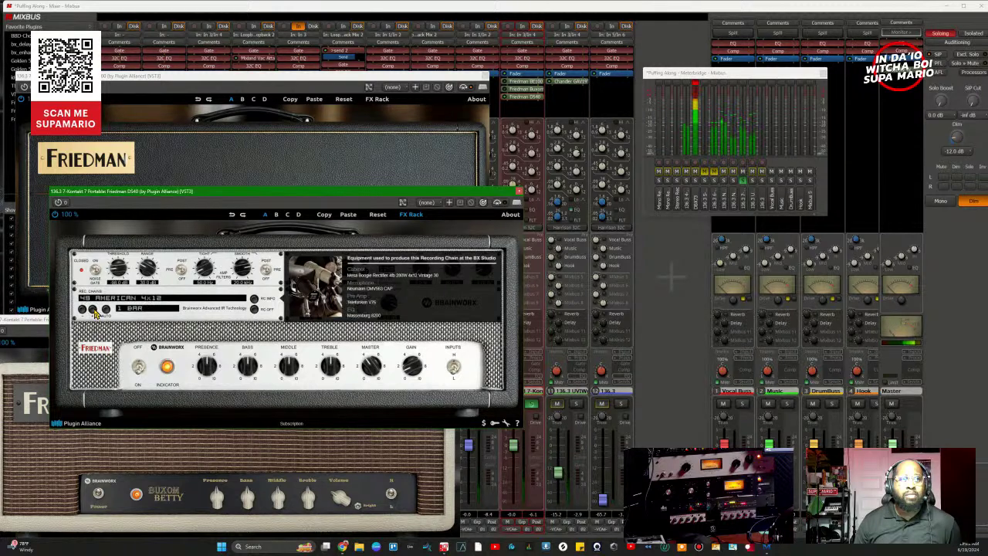
{"action": "left_click", "coordinate": [91, 311]}
{"action": "left_click", "coordinate": [92, 311]}
{"action": "left_click", "coordinate": [91, 311]}
{"action": "left_click", "coordinate": [91, 312]}
{"action": "left_click", "coordinate": [91, 311]}
{"action": "left_click", "coordinate": [91, 311]}
{"action": "left_click", "coordinate": [91, 311]}
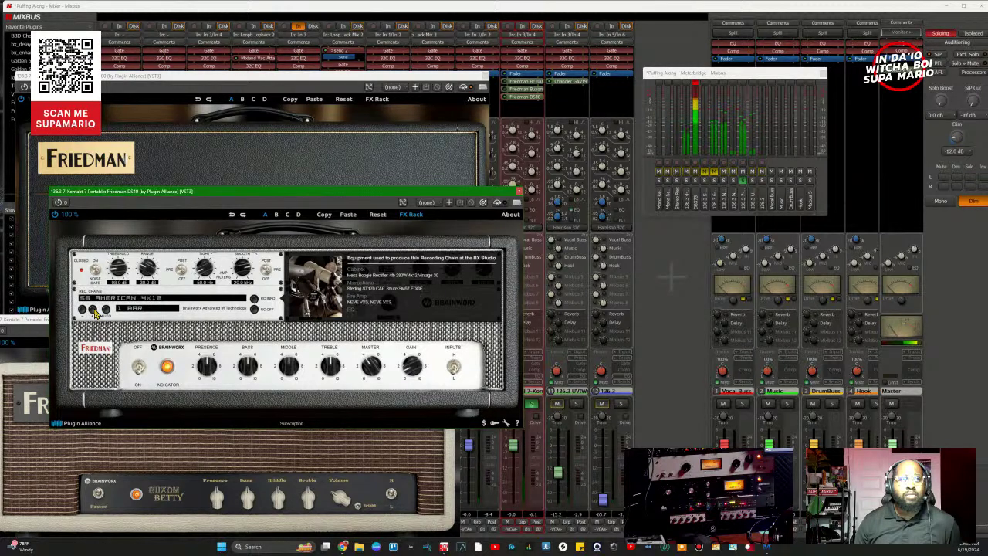
{"action": "left_click", "coordinate": [91, 312]}
{"action": "left_click", "coordinate": [91, 312]}
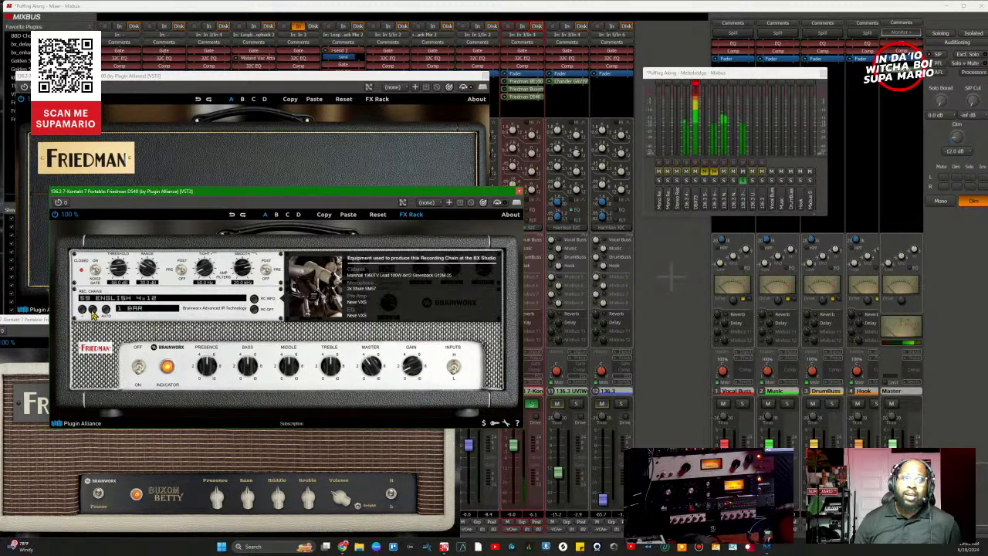
Step: Audition the DS40's English recording chains up to 64 ENGLISH 4x12, then return to 59 ENGLISH 4x12
{"action": "left_click", "coordinate": [91, 311]}
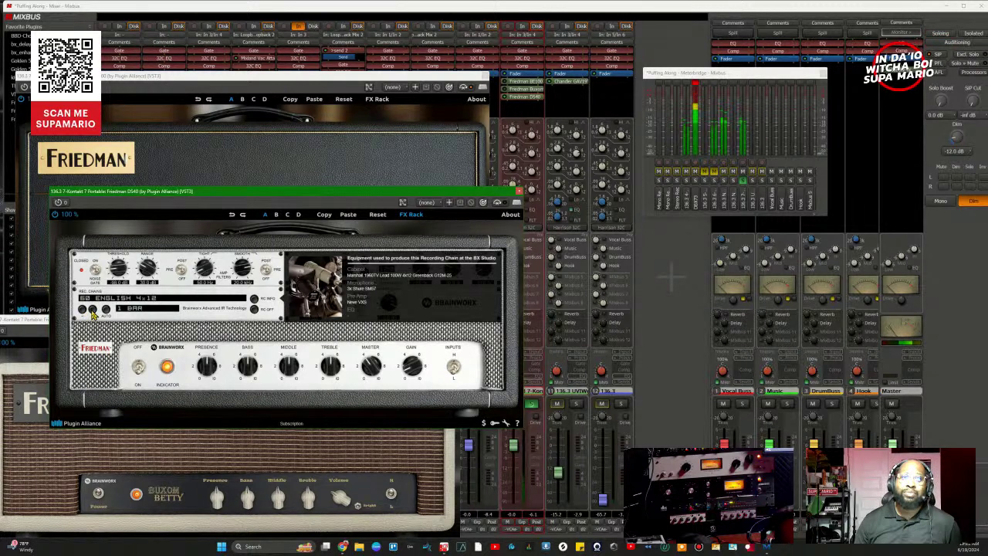
{"action": "left_click", "coordinate": [92, 311]}
{"action": "left_click", "coordinate": [92, 311]}
{"action": "left_click", "coordinate": [91, 312]}
{"action": "left_click", "coordinate": [91, 311]}
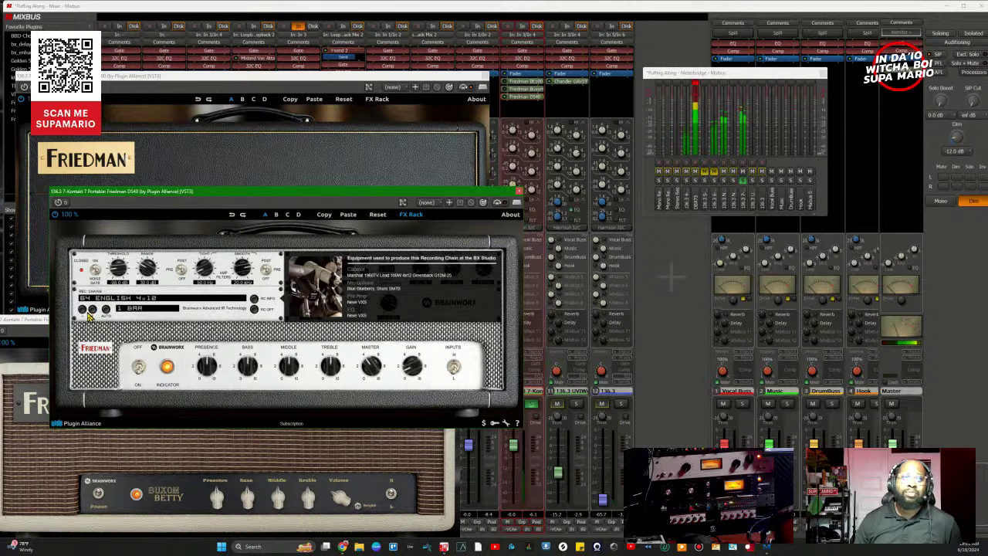
{"action": "left_click", "coordinate": [82, 310]}
{"action": "left_click", "coordinate": [82, 310]}
{"action": "left_click", "coordinate": [82, 309]}
{"action": "left_click", "coordinate": [83, 309]}
{"action": "left_click", "coordinate": [83, 310]}
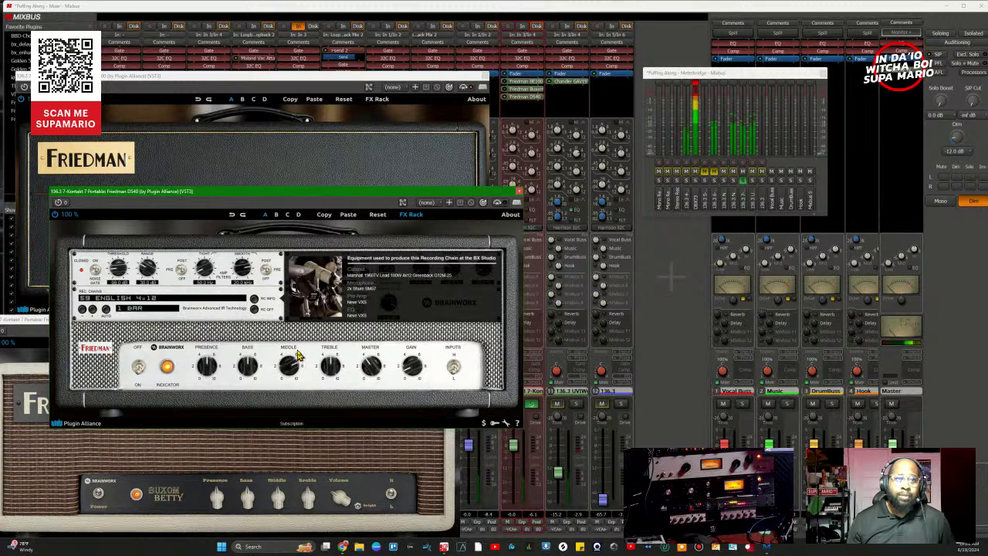
{"action": "left_click_drag", "start_coordinate": [301, 369], "coordinate": [324, 376]}
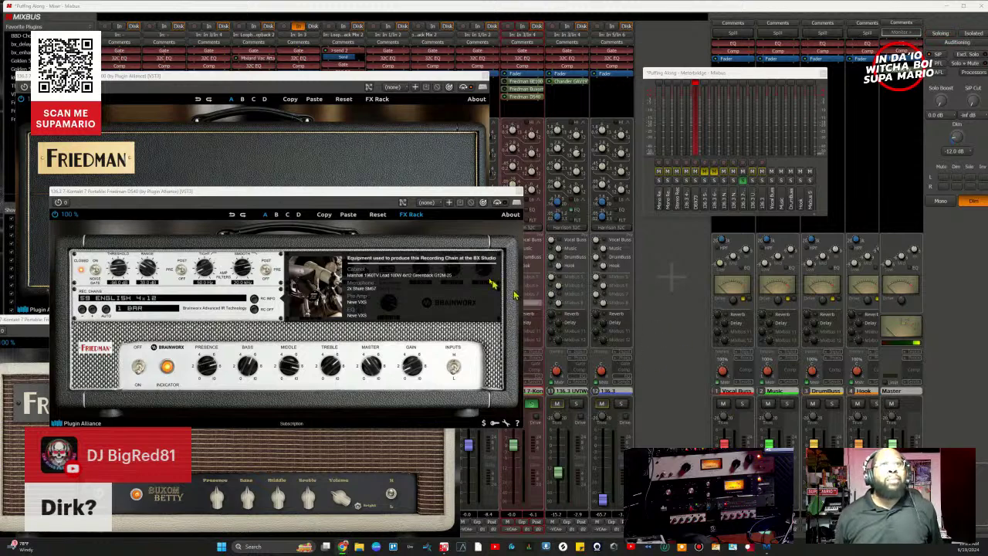
Step: Remove the Friedman BE100 and Buxom Betty plugins from the 7-Kontakt 7 Portable channel, keeping only the DS40
{"action": "left_click", "coordinate": [420, 221]}
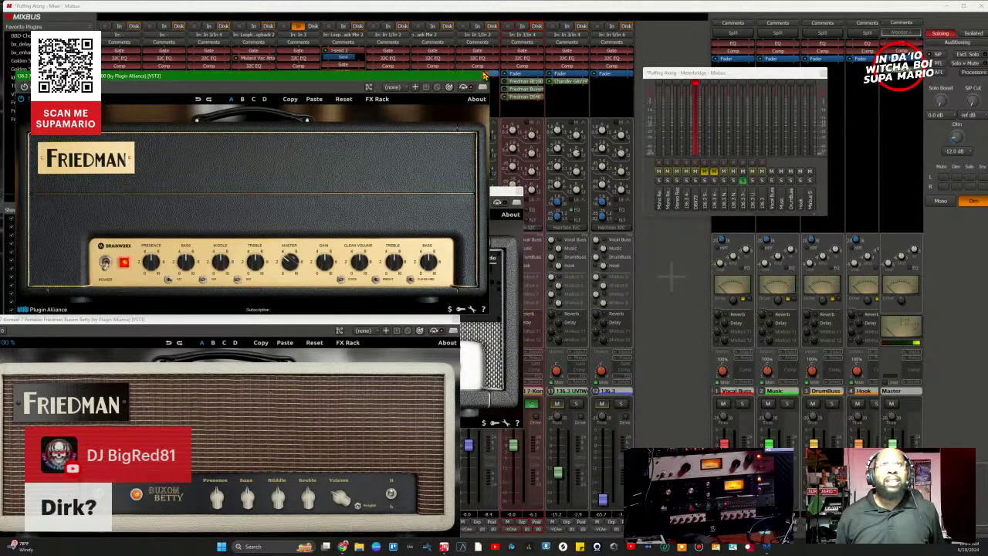
{"action": "left_click", "coordinate": [491, 78]}
{"action": "right_click", "coordinate": [524, 92]}
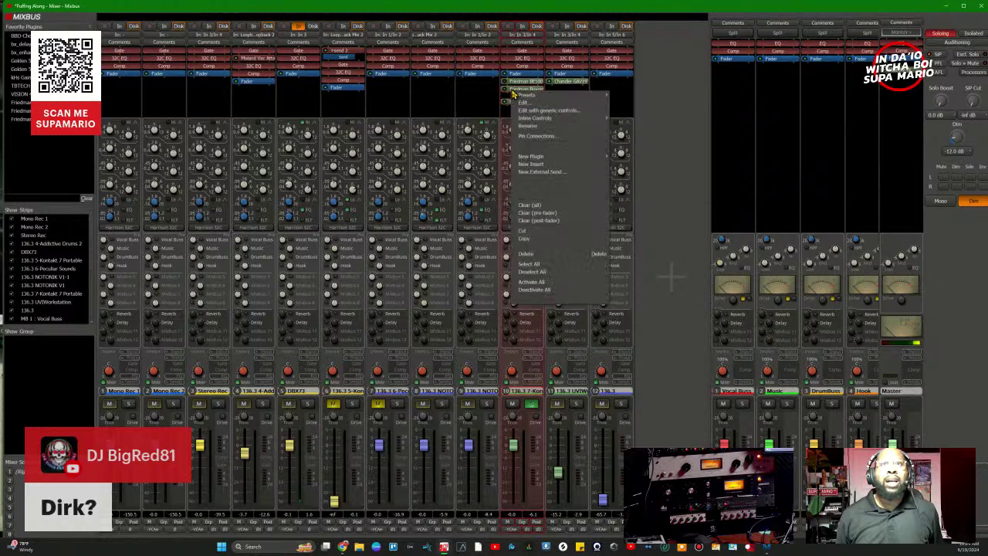
{"action": "key", "text": "Escape"}
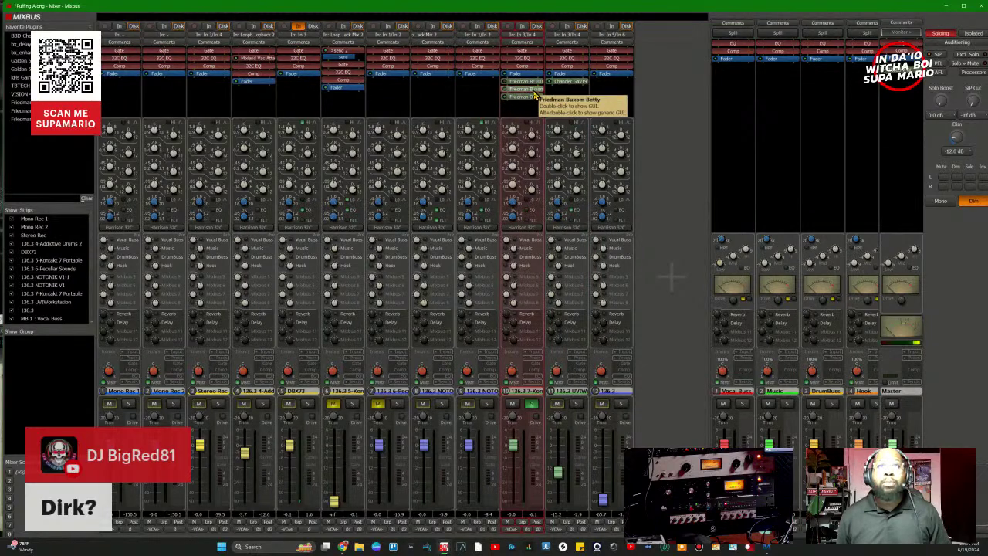
{"action": "right_click", "coordinate": [535, 82], "text": "shift"}
{"action": "right_click", "coordinate": [535, 81], "text": "shift"}
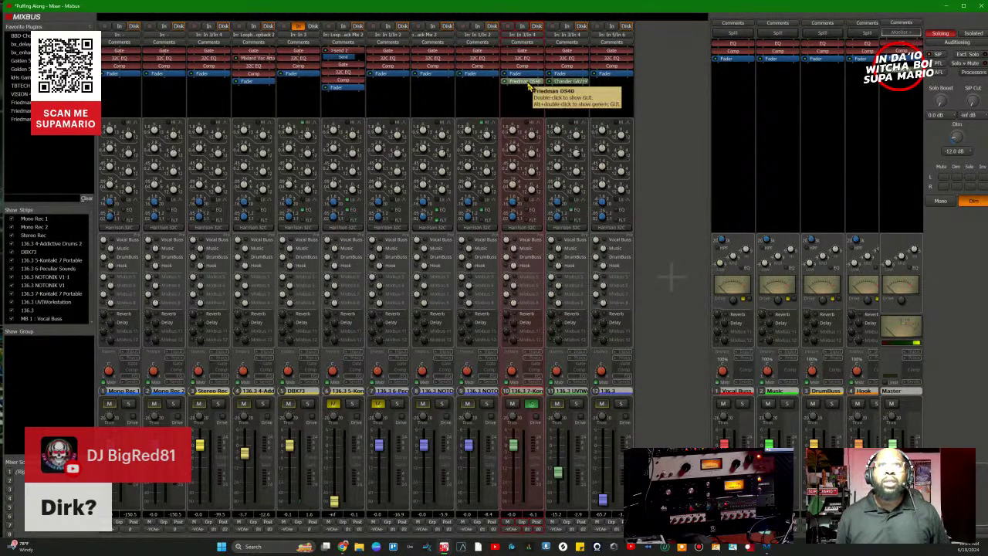
Step: Unsolo the 7-Kontakt 7 Portable channel and lower its fader to about -3.9 dB
{"action": "left_click", "coordinate": [531, 403]}
{"action": "left_click_drag", "start_coordinate": [512, 448], "coordinate": [513, 467]}
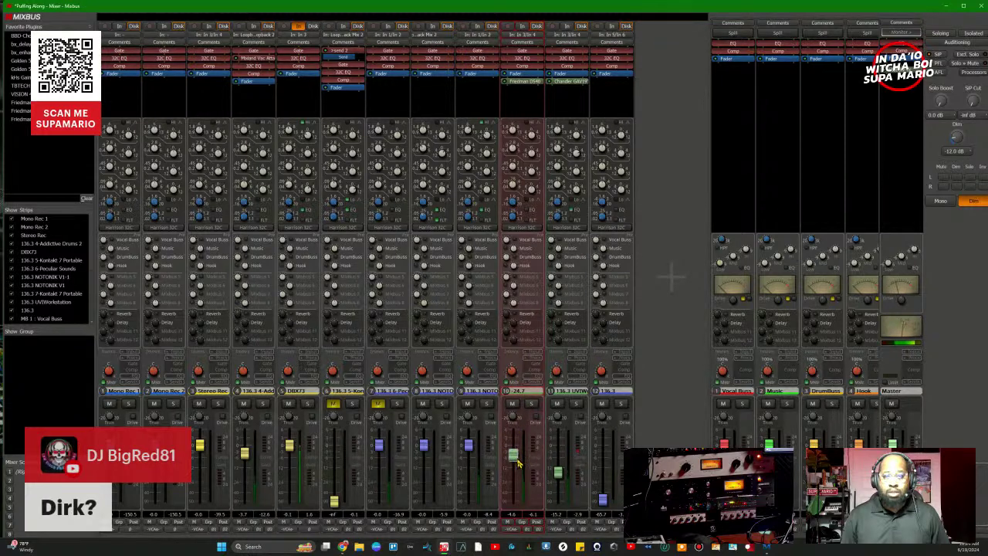
{"action": "left_click_drag", "start_coordinate": [517, 455], "coordinate": [522, 453]}
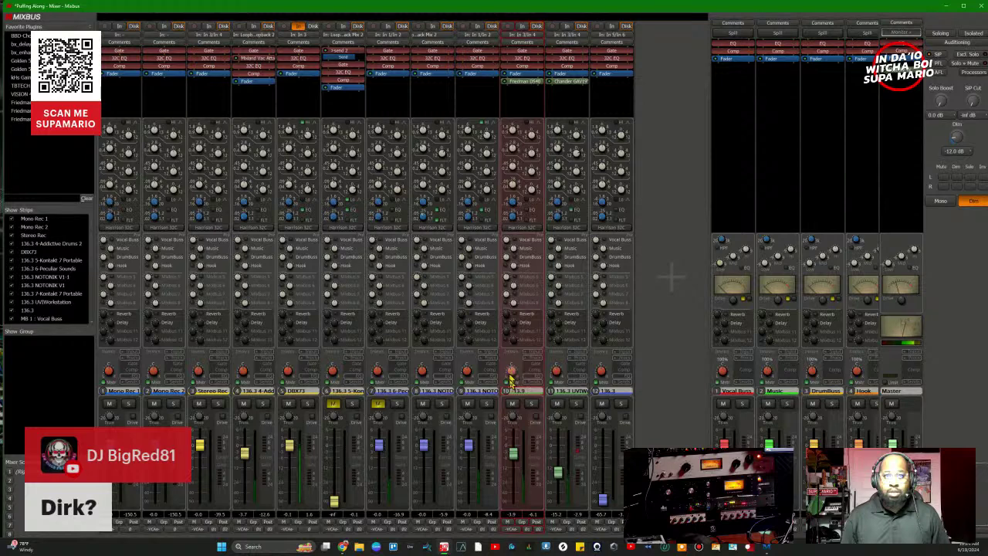
Step: Adjust the panning of the UVIWorkstation and 7-Kontakt 7 Portable channels and lower their faders to -17.5 dB and -6.1 dB
{"action": "left_click_drag", "start_coordinate": [557, 381], "coordinate": [553, 361]}
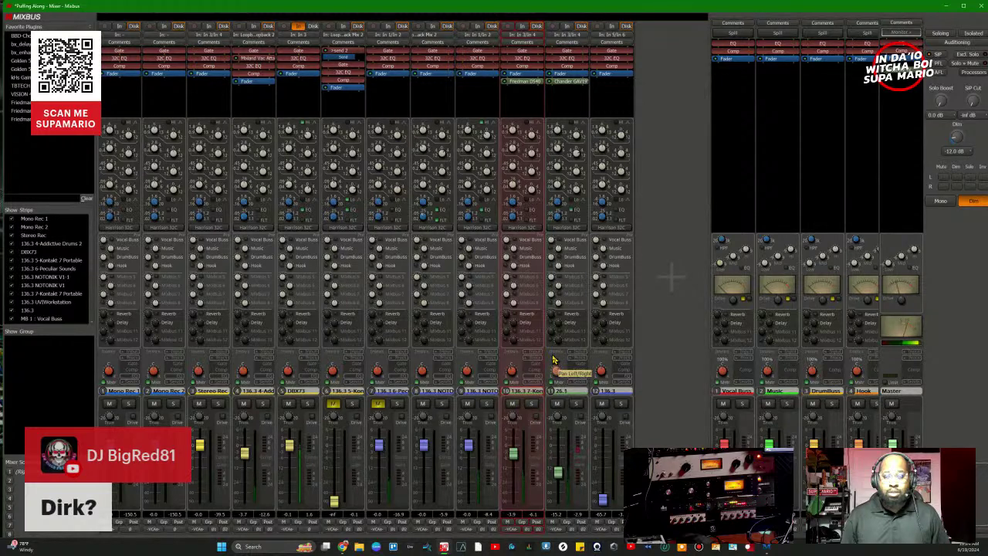
{"action": "left_click_drag", "start_coordinate": [558, 474], "coordinate": [561, 484]}
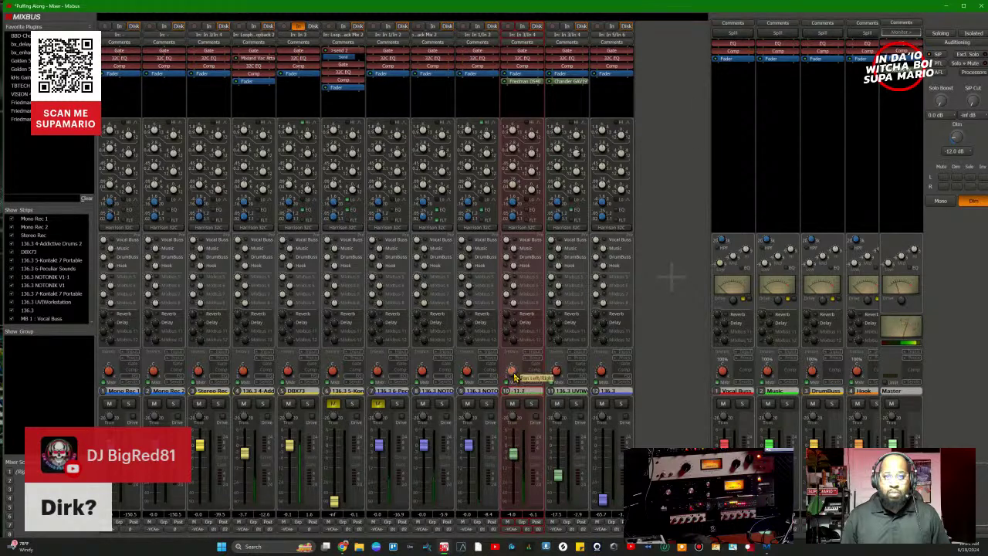
{"action": "scroll", "coordinate": [515, 376], "scroll_direction": "up", "scroll_amount": 3}
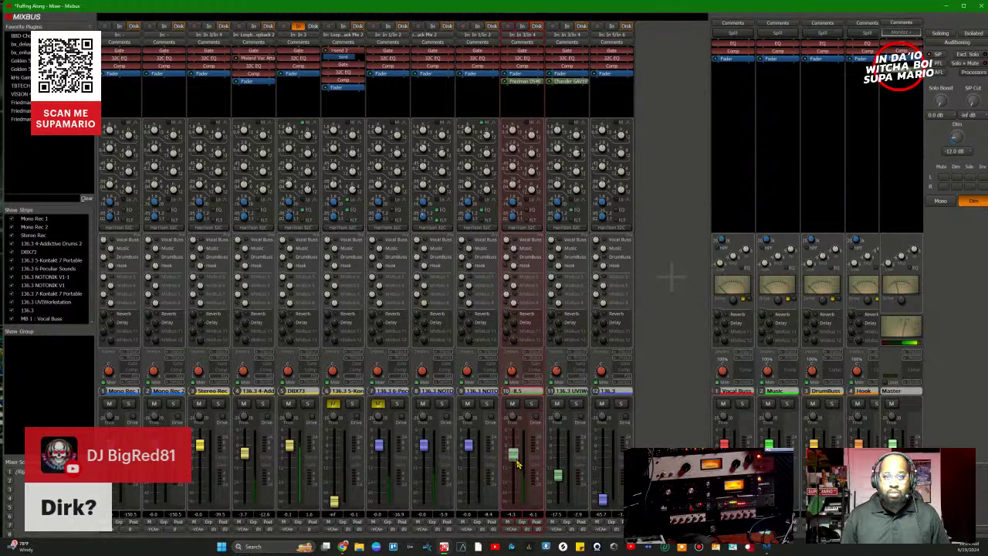
{"action": "left_click_drag", "start_coordinate": [518, 463], "coordinate": [518, 467]}
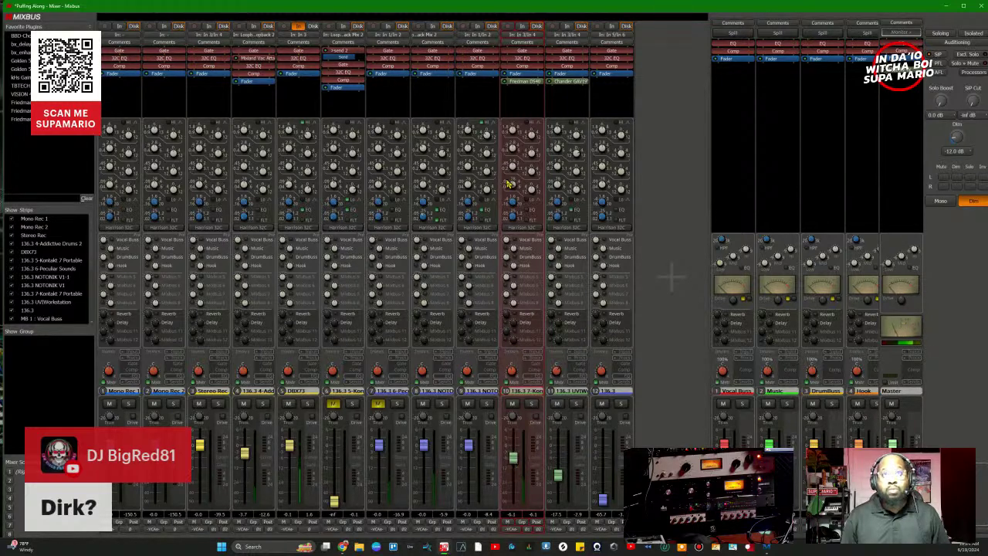
Step: Move the Friedman DS40 to the start of the 7-Kontakt 7 Portable channel's processing chain and raise its fader to -3.1 dB
{"action": "left_click_drag", "start_coordinate": [522, 82], "coordinate": [517, 48]}
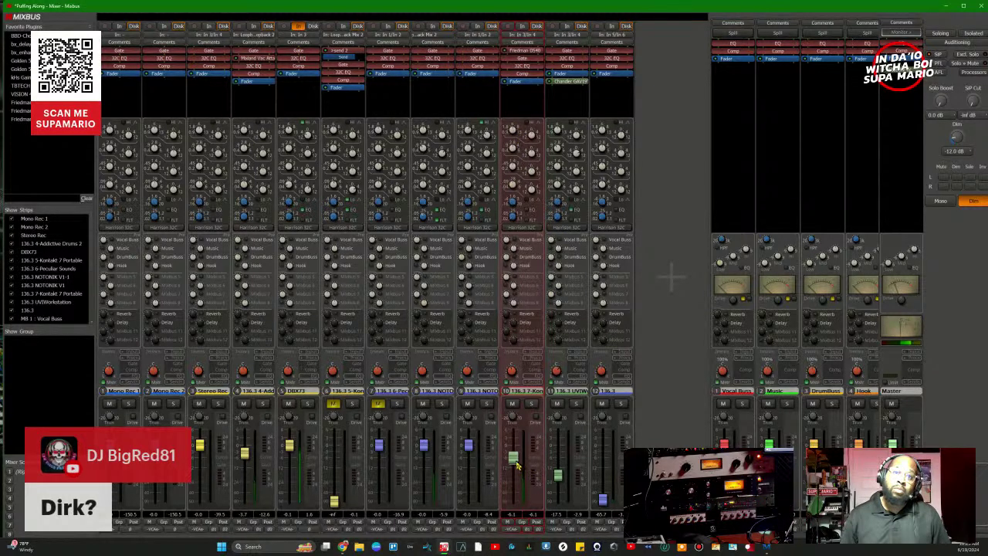
{"action": "left_click_drag", "start_coordinate": [515, 464], "coordinate": [516, 461]}
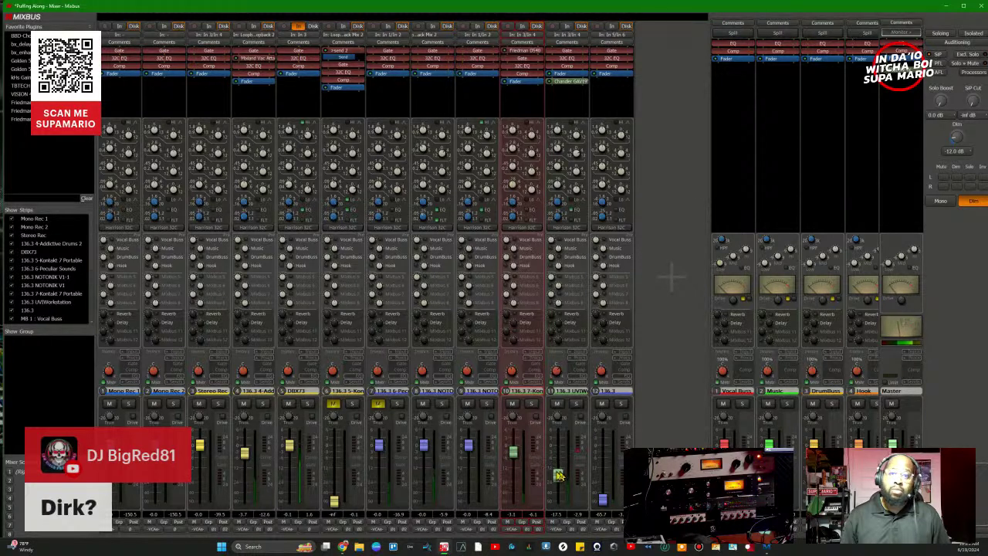
Step: Move the Chandler plugin to the start of the UVIWorkstation channel's processing chain and raise its fader to -0.9 dB
{"action": "left_click_drag", "start_coordinate": [570, 82], "coordinate": [573, 50]}
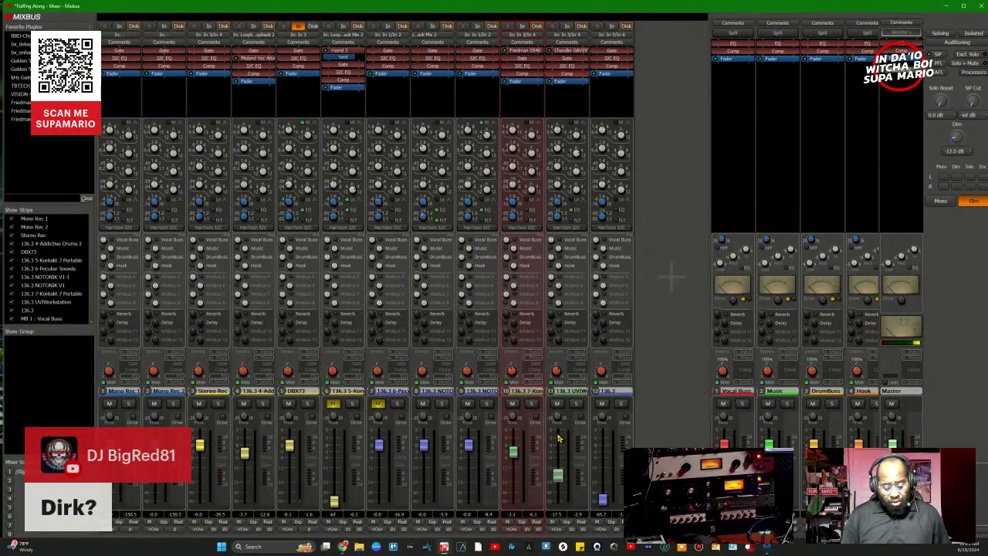
{"action": "left_click_drag", "start_coordinate": [559, 473], "coordinate": [561, 429]}
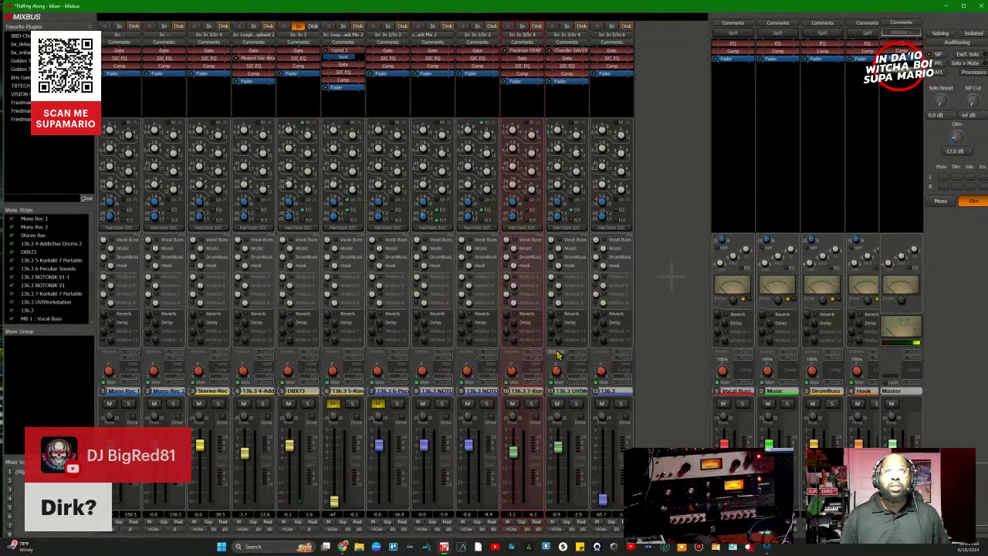
Step: Solo the UVIWorkstation channel, engage its compressor with a lower threshold, and bring its fader down to about -9.0 dB
{"action": "left_click", "coordinate": [575, 406]}
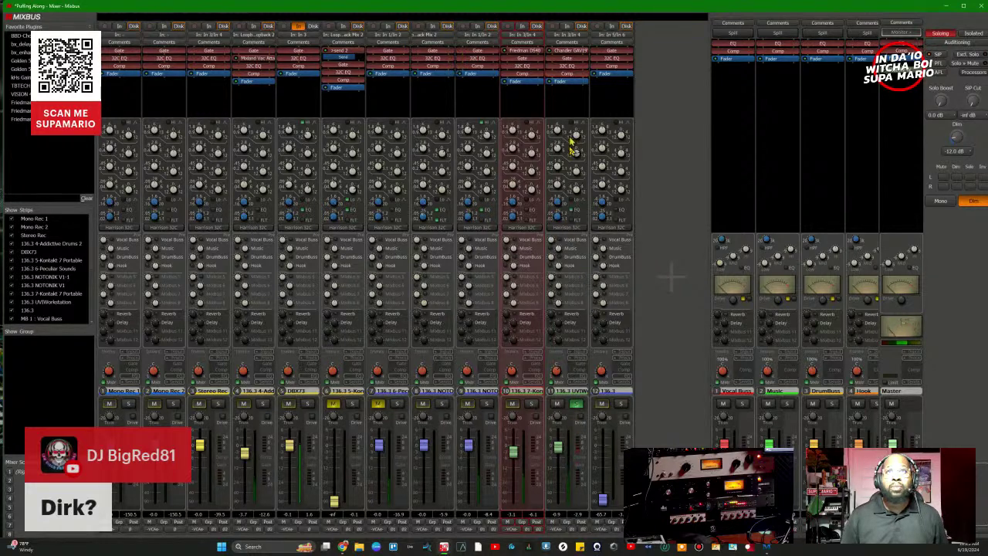
{"action": "left_click", "coordinate": [581, 378]}
{"action": "mouse_move", "coordinate": [558, 142]}
{"action": "left_mouse_down"}
{"action": "mouse_move", "coordinate": [559, 167]}
{"action": "mouse_move", "coordinate": [558, 131]}
{"action": "mouse_move", "coordinate": [566, 173]}
{"action": "left_mouse_up"}
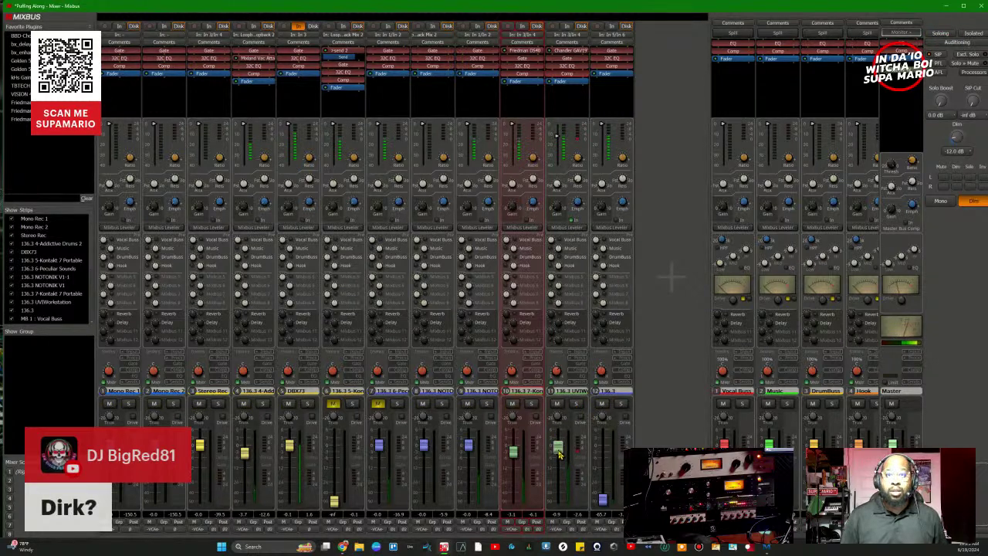
{"action": "left_click_drag", "start_coordinate": [559, 455], "coordinate": [562, 487]}
{"action": "left_click_drag", "start_coordinate": [563, 487], "coordinate": [560, 462]}
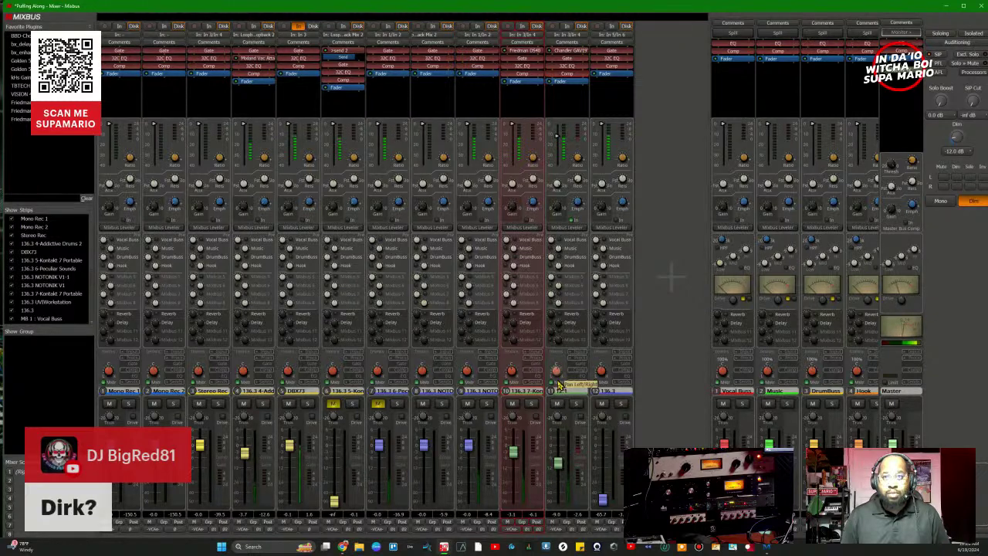
Step: Solo-check 7-Kontakt 7 Portable with UVIWorkstation and lower their faders to -3.8 dB and -11.1 dB
{"action": "left_click", "coordinate": [531, 403]}
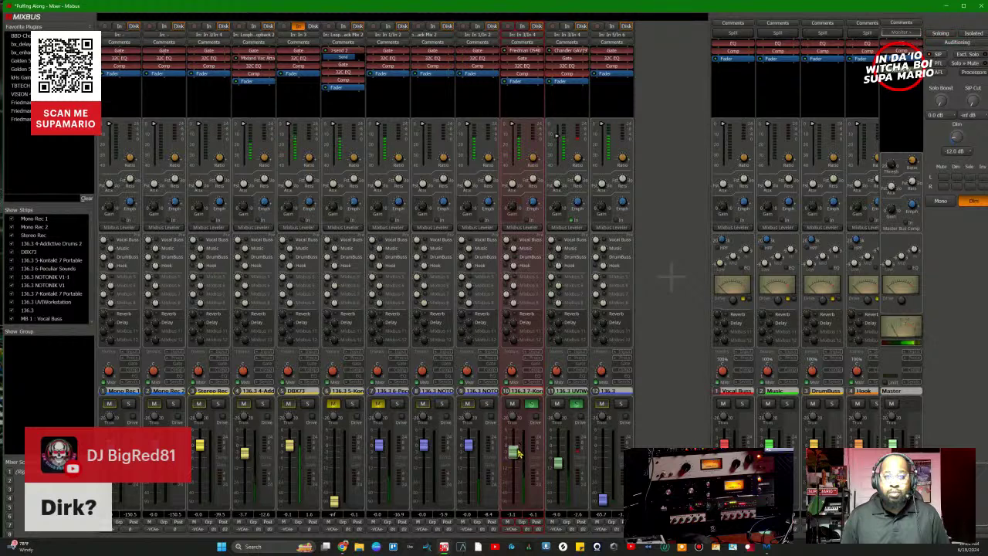
{"action": "left_click_drag", "start_coordinate": [514, 372], "coordinate": [520, 398]}
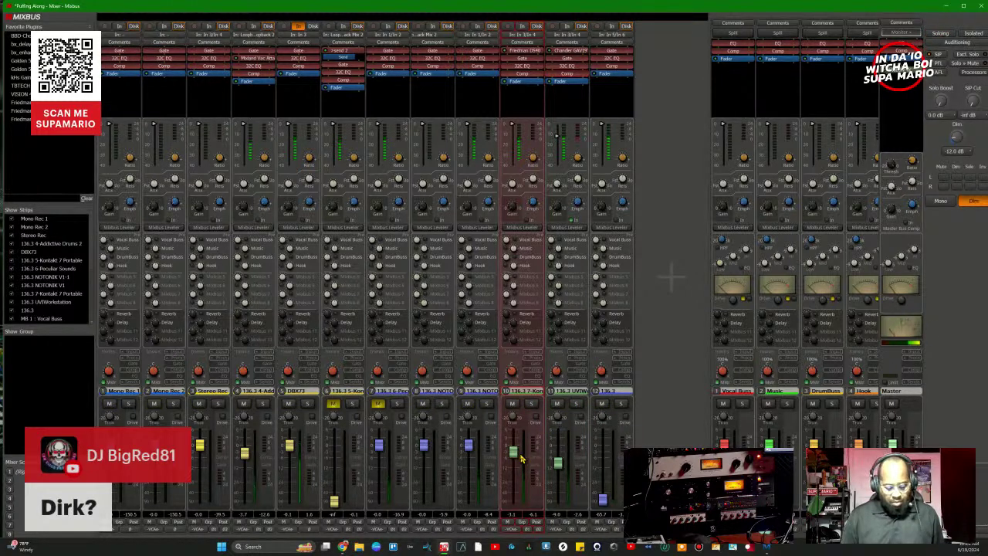
{"action": "left_click_drag", "start_coordinate": [522, 458], "coordinate": [561, 474]}
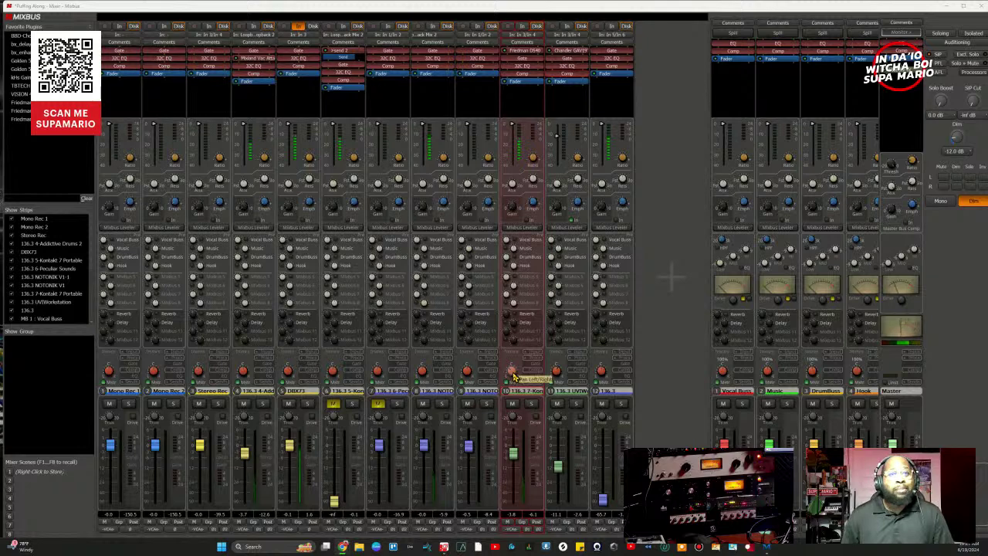
Step: Check the levels on the meterbridge and fine-tune the panning of the 7-Kontakt 7 Portable and UVIWorkstation channels
{"action": "key", "text": "alt+b"}
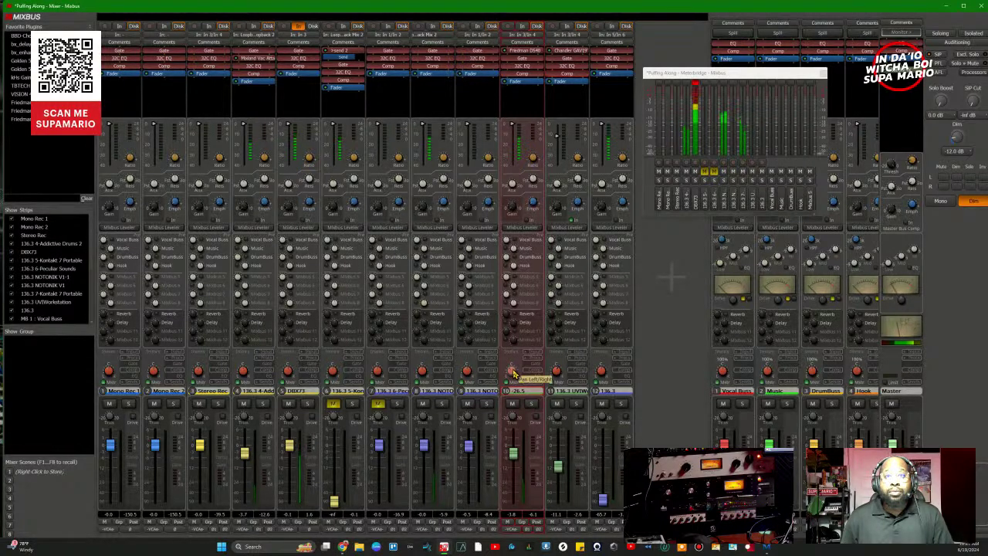
{"action": "left_click_drag", "start_coordinate": [514, 374], "coordinate": [511, 372]}
{"action": "left_click", "coordinate": [728, 126]}
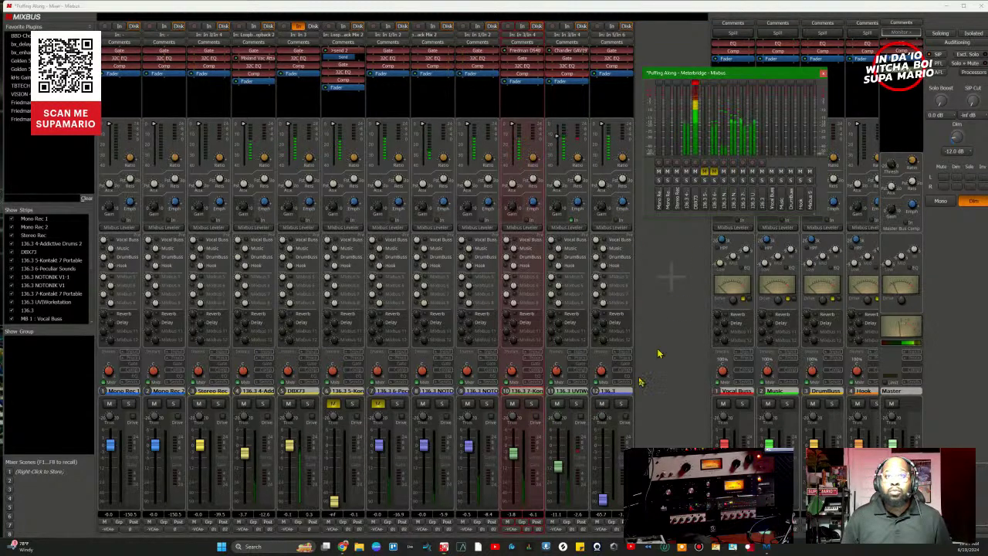
{"action": "left_click", "coordinate": [515, 373]}
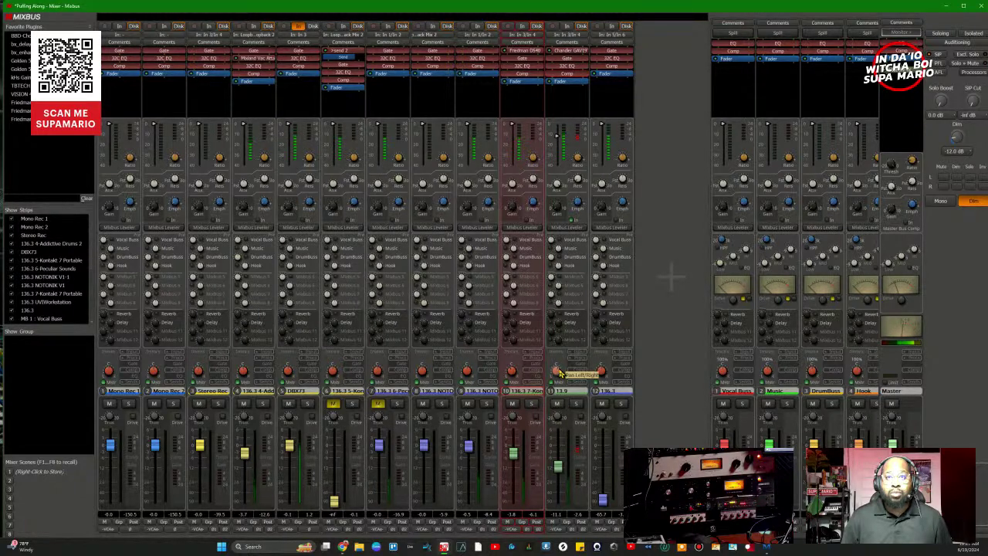
{"action": "scroll", "coordinate": [561, 374], "scroll_direction": "up", "scroll_amount": 1}
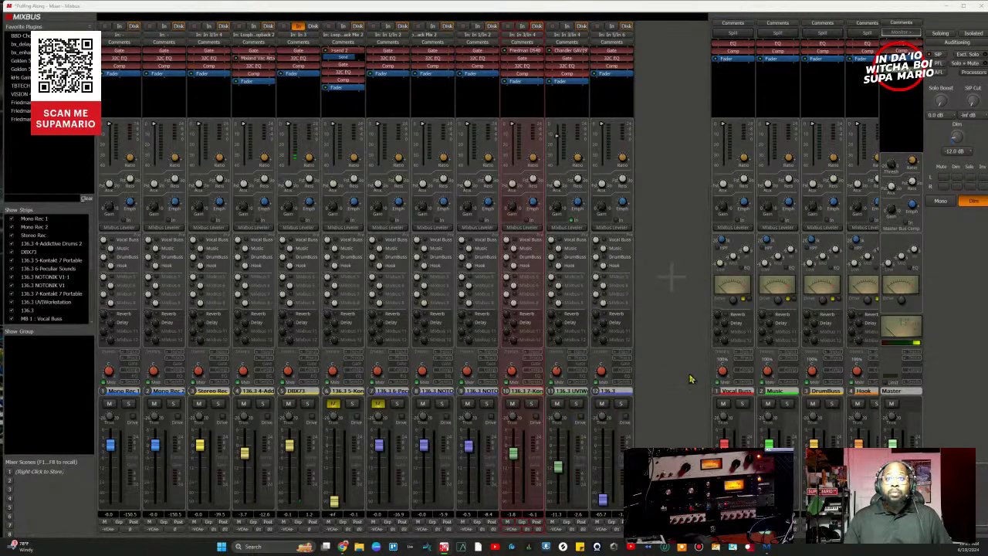
Step: Show the meterbridge and briefly toggle solo on the NOTONIK V1-1 channel in the mixer
{"action": "key", "text": "alt+b"}
{"action": "key", "text": "alt+e"}
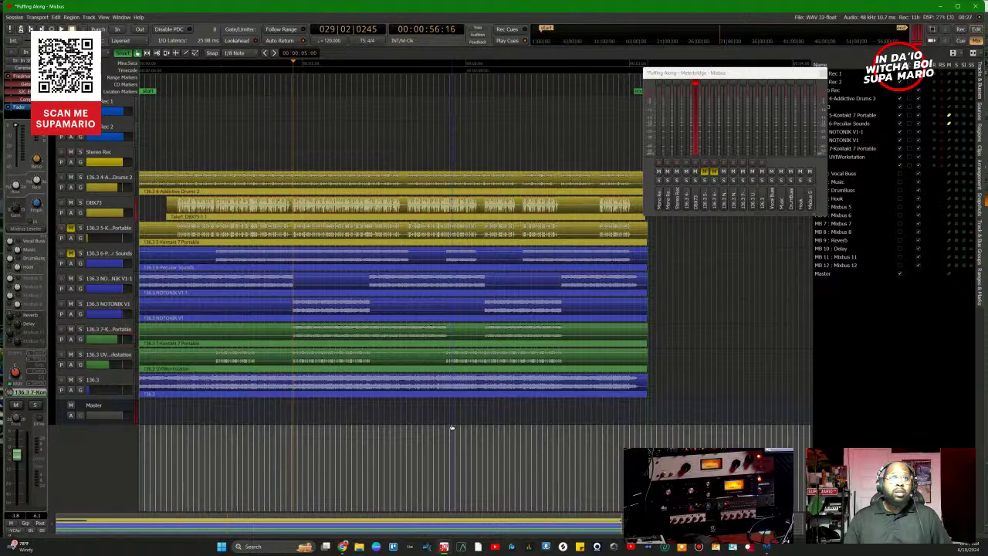
{"action": "key", "text": "alt+m"}
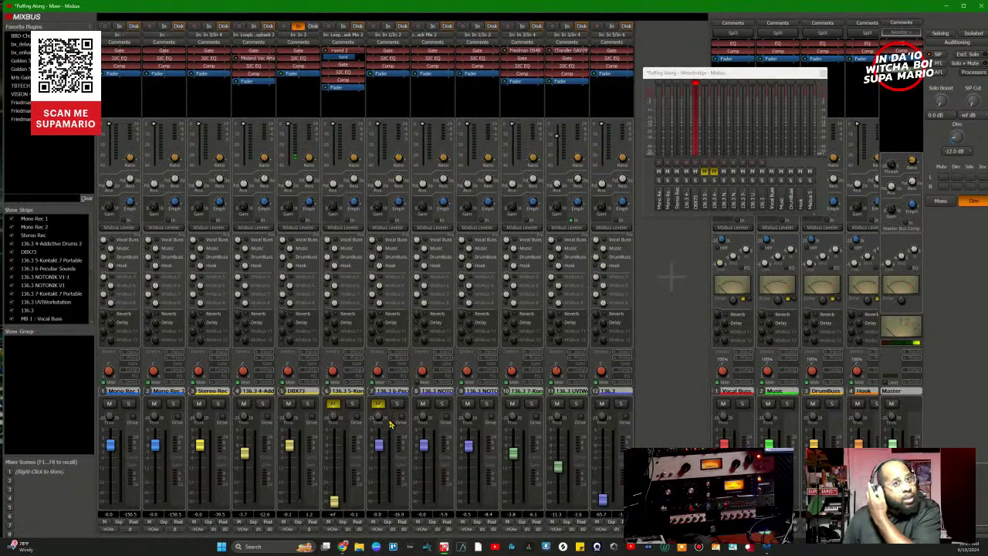
{"action": "left_click", "coordinate": [440, 405]}
{"action": "left_click", "coordinate": [440, 405]}
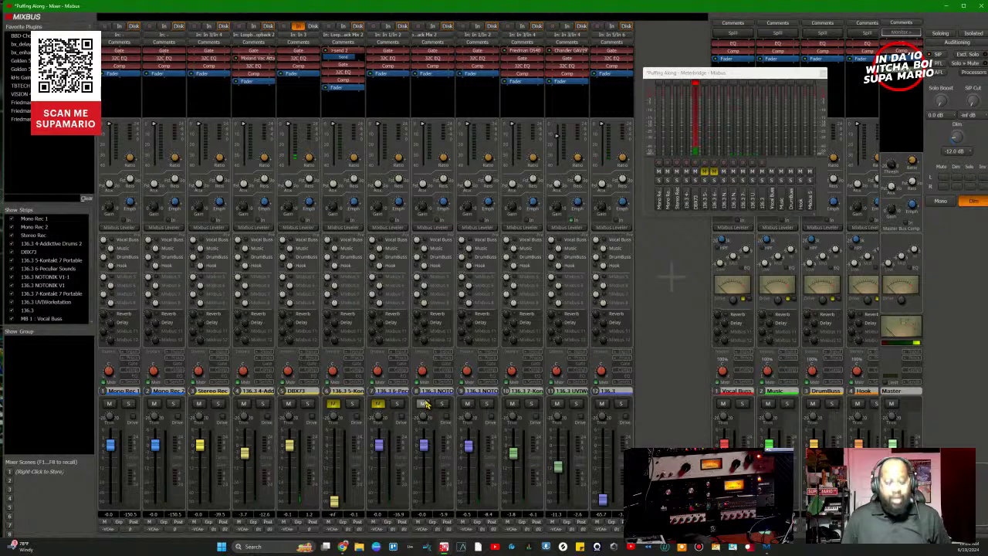
Step: Unmute the 6-Peculiar Sounds track and start playback from 00:00:25:25
{"action": "key", "text": "alt+m"}
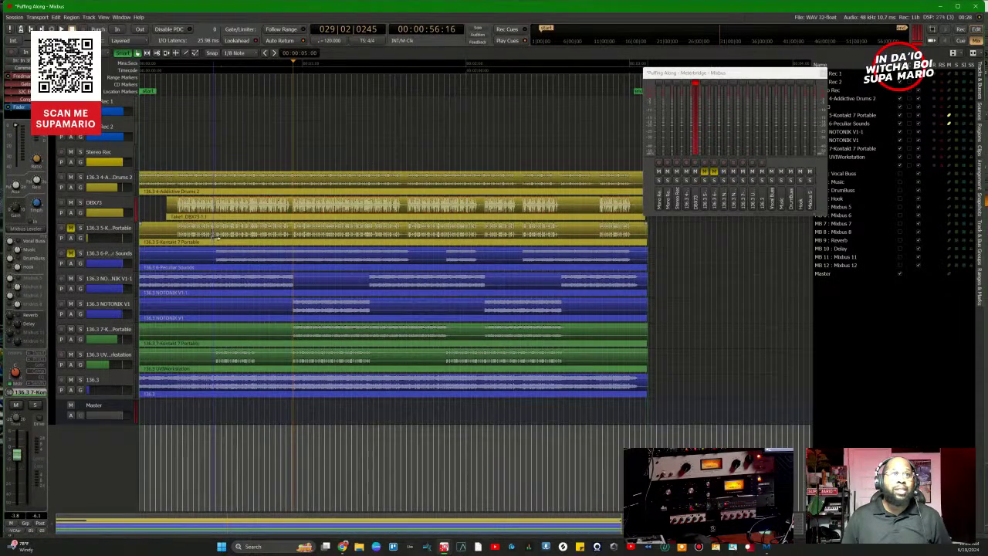
{"action": "left_click", "coordinate": [219, 59]}
{"action": "left_click", "coordinate": [71, 253]}
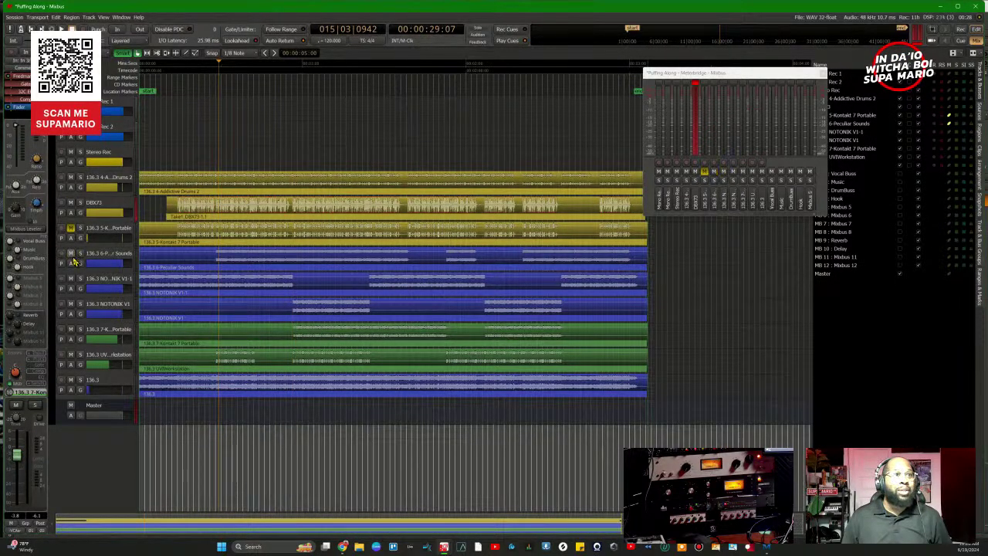
{"action": "left_click", "coordinate": [210, 73]}
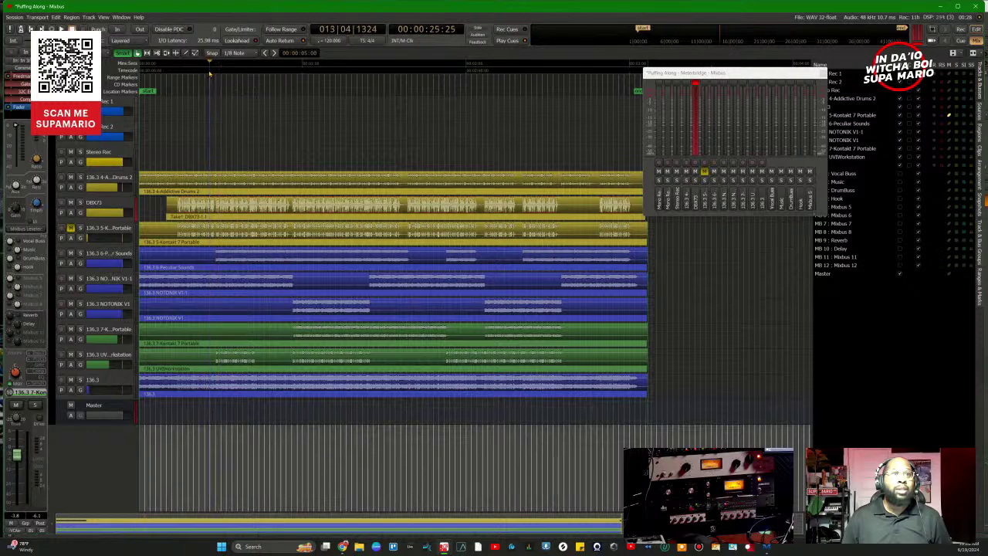
{"action": "key", "text": "space"}
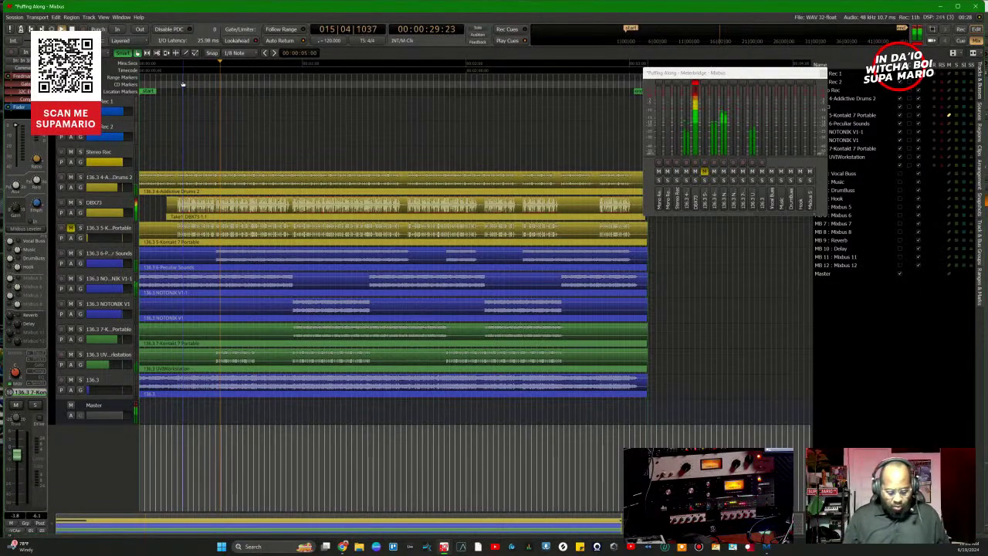
Step: Solo-check the 6-Peculiar Sounds channel in the mixer, adjusting its input trim and raising its fader to 0.2 dB
{"action": "key", "text": "alt+m"}
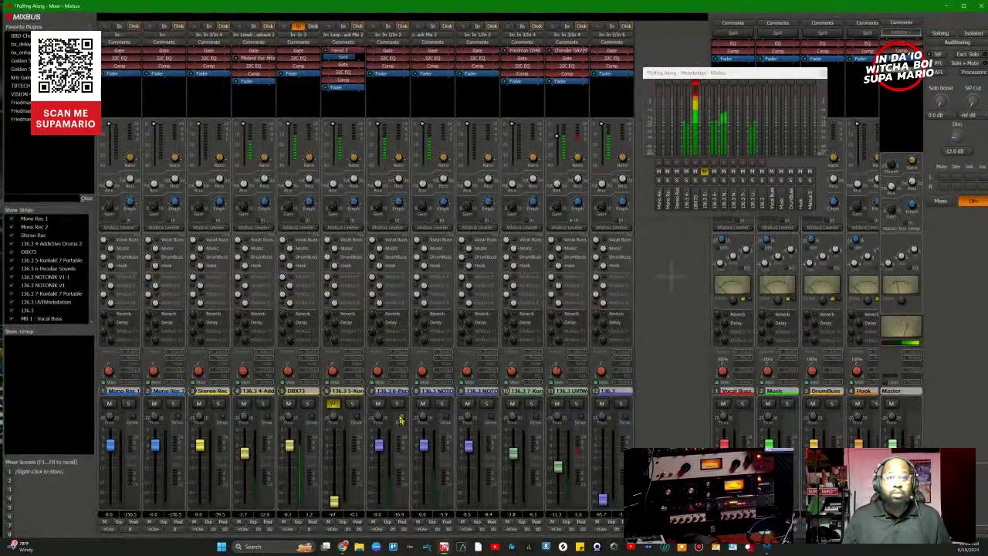
{"action": "left_click", "coordinate": [399, 405]}
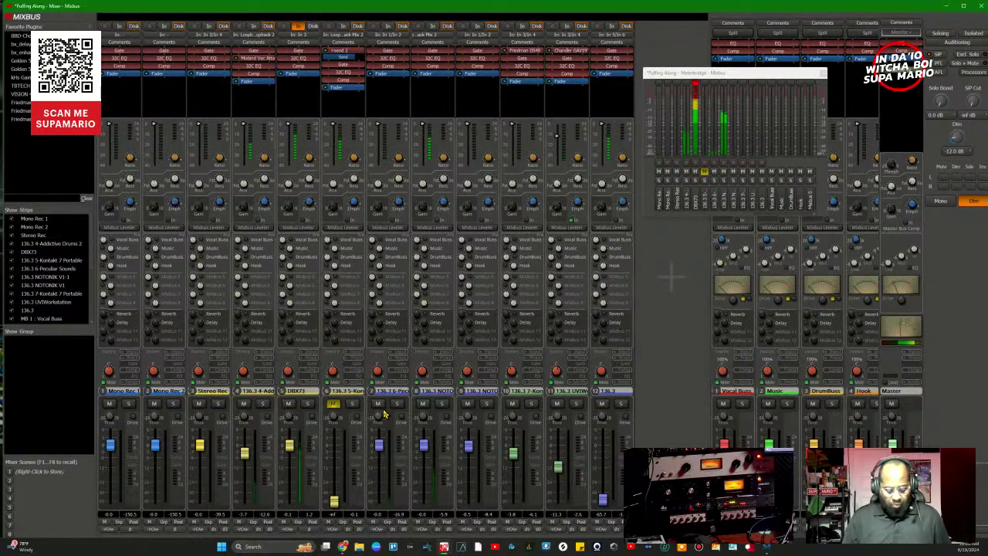
{"action": "key", "text": "alt+m"}
{"action": "key", "text": "alt+m"}
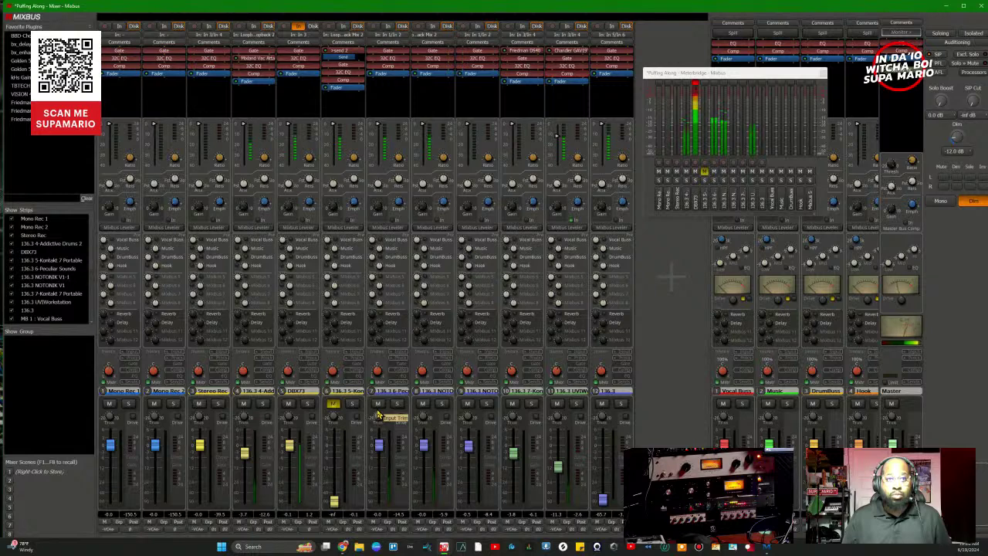
{"action": "left_click_drag", "start_coordinate": [379, 415], "coordinate": [378, 420]}
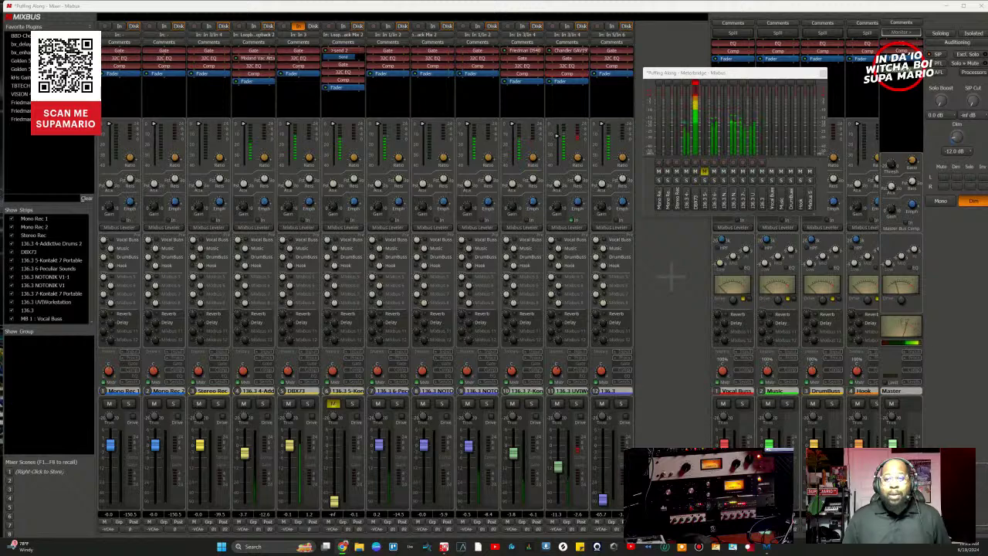
{"action": "left_click", "coordinate": [381, 484]}
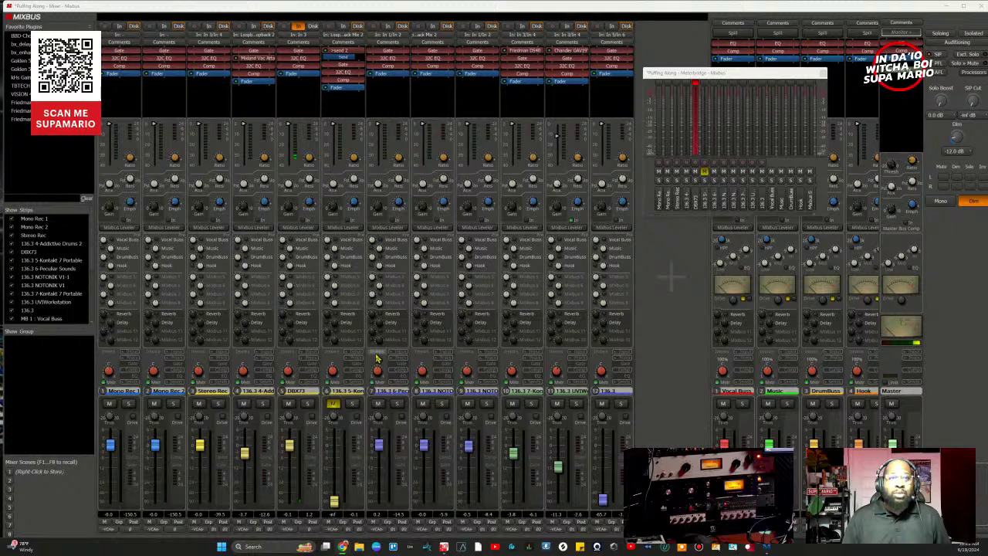
Step: Select the 6-Peculiar Sounds channel and raise its input trim slightly during playback
{"action": "left_click", "coordinate": [390, 99]}
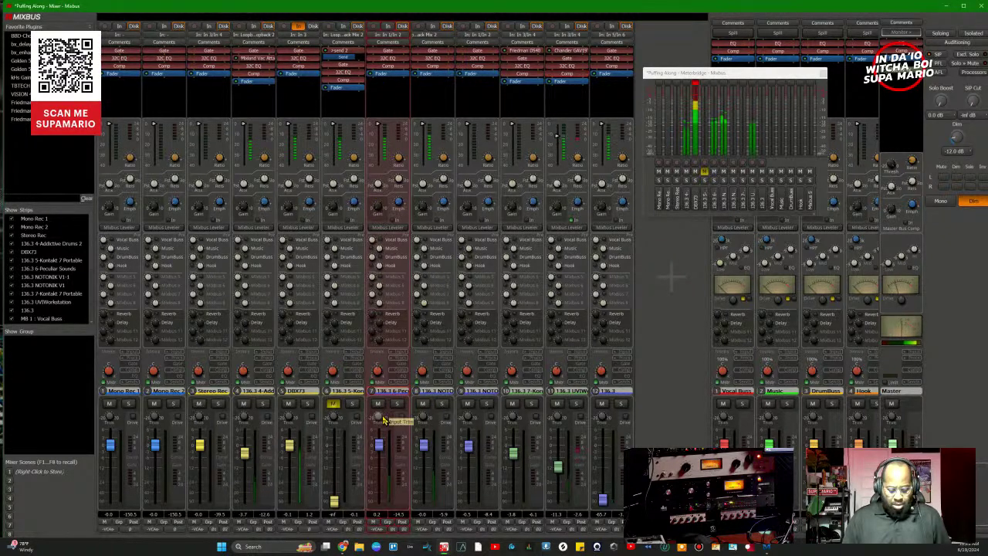
{"action": "scroll", "coordinate": [383, 420], "scroll_direction": "up", "scroll_amount": 3}
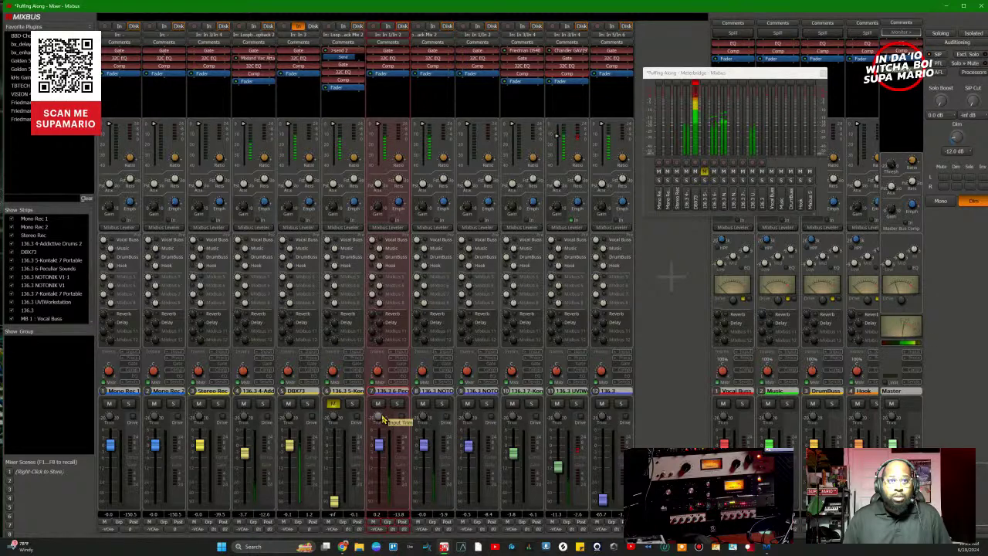
{"action": "scroll", "coordinate": [383, 420], "scroll_direction": "up", "scroll_amount": 2}
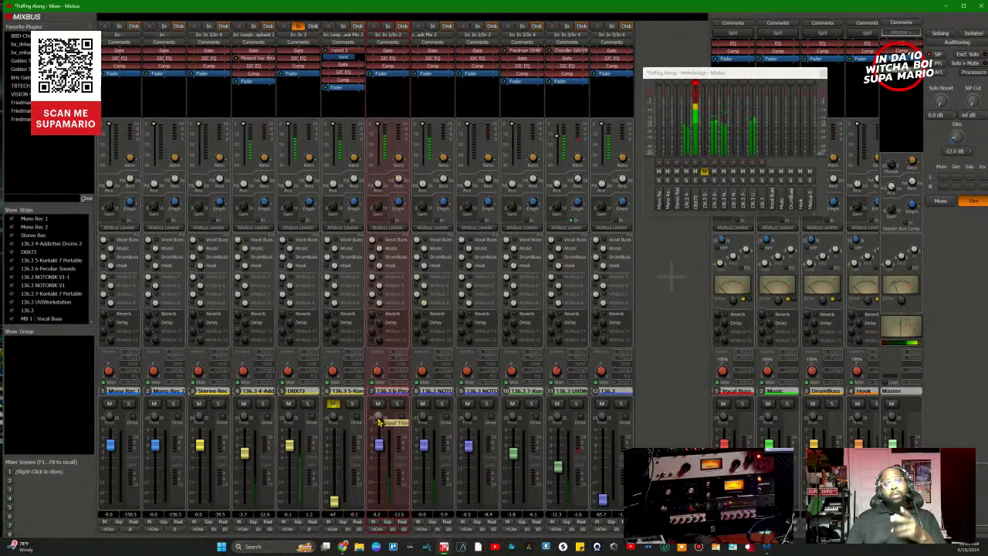
{"action": "scroll", "coordinate": [379, 421], "scroll_direction": "up", "scroll_amount": 1}
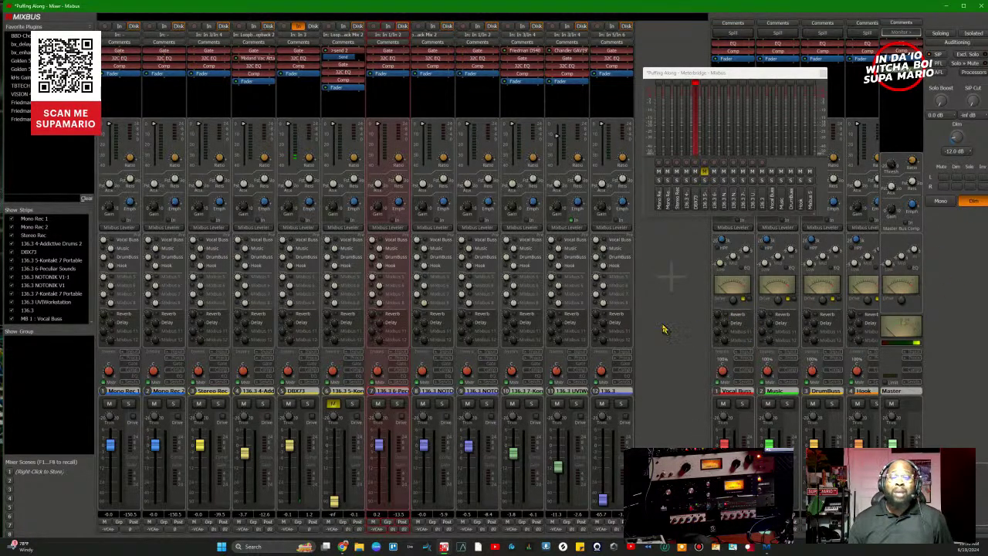
Step: Turn off the monitor dim, hide the meterbridge and lower the NOTONIK V1-1 fader to -2.2 dB
{"action": "left_click", "coordinate": [974, 200]}
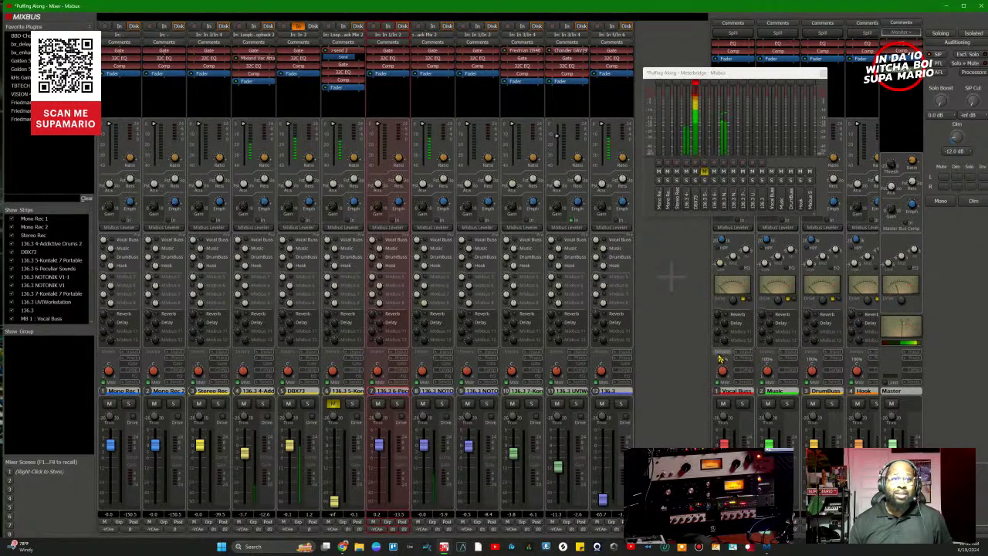
{"action": "key", "text": "alt+b"}
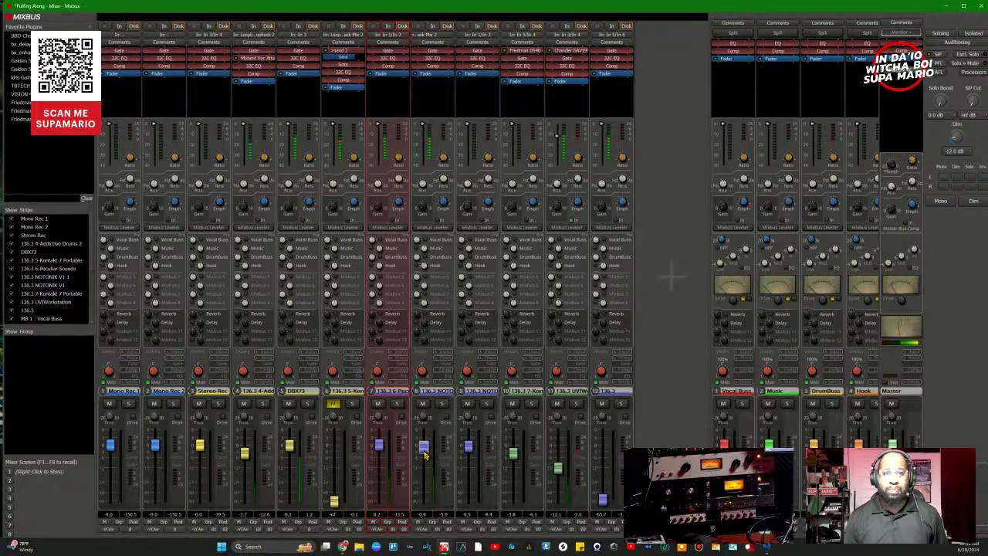
{"action": "left_click_drag", "start_coordinate": [424, 456], "coordinate": [423, 461]}
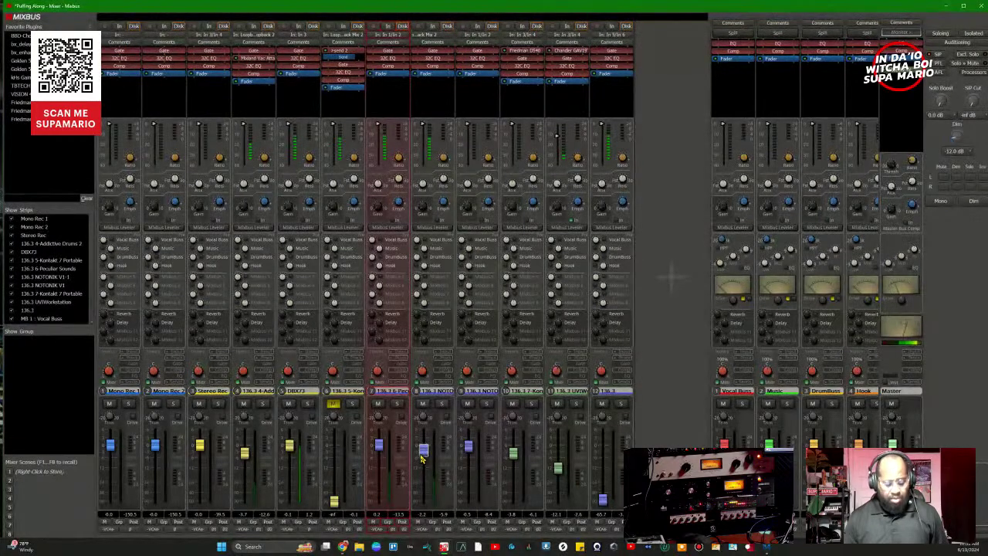
Step: Show the meterbridge again and lower the 7-Kontakt 7 Portable fader to -5.8 dB
{"action": "key", "text": "alt+b"}
{"action": "key", "text": "alt+m"}
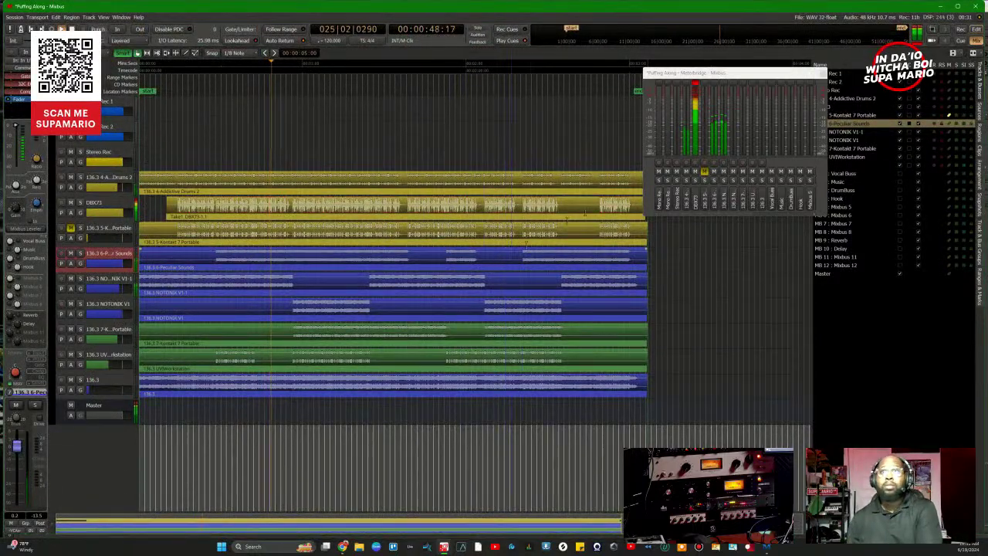
{"action": "left_click", "coordinate": [695, 91]}
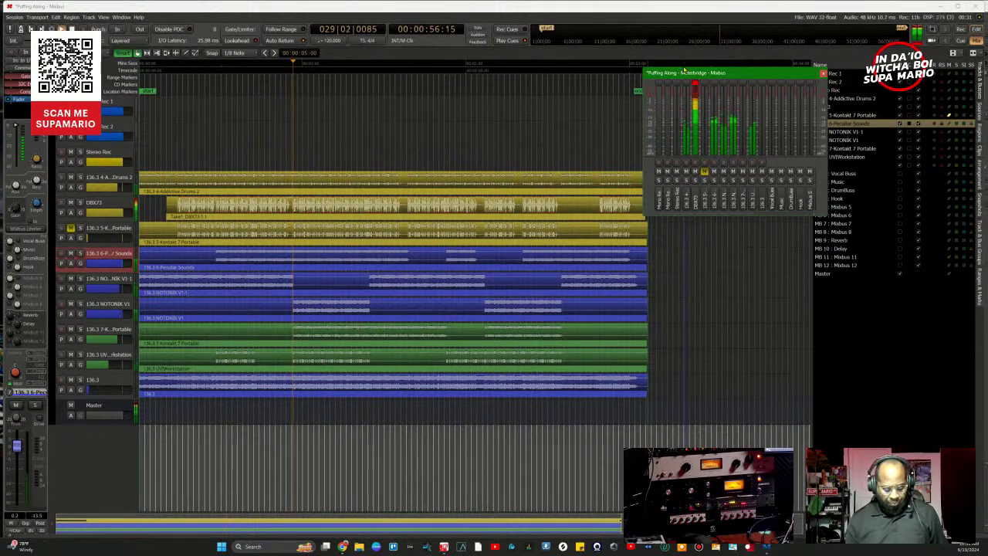
{"action": "key", "text": "alt+m"}
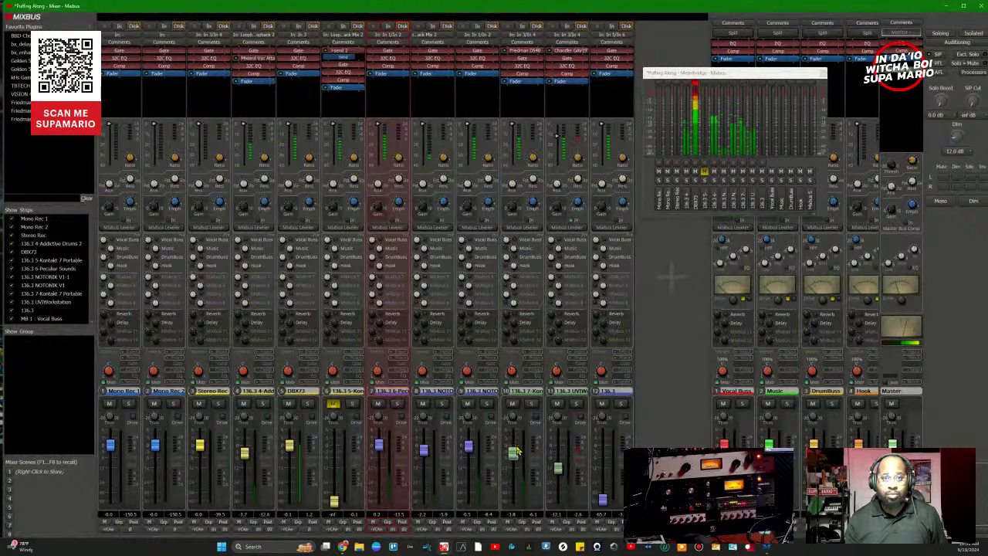
{"action": "left_click_drag", "start_coordinate": [519, 461], "coordinate": [520, 470]}
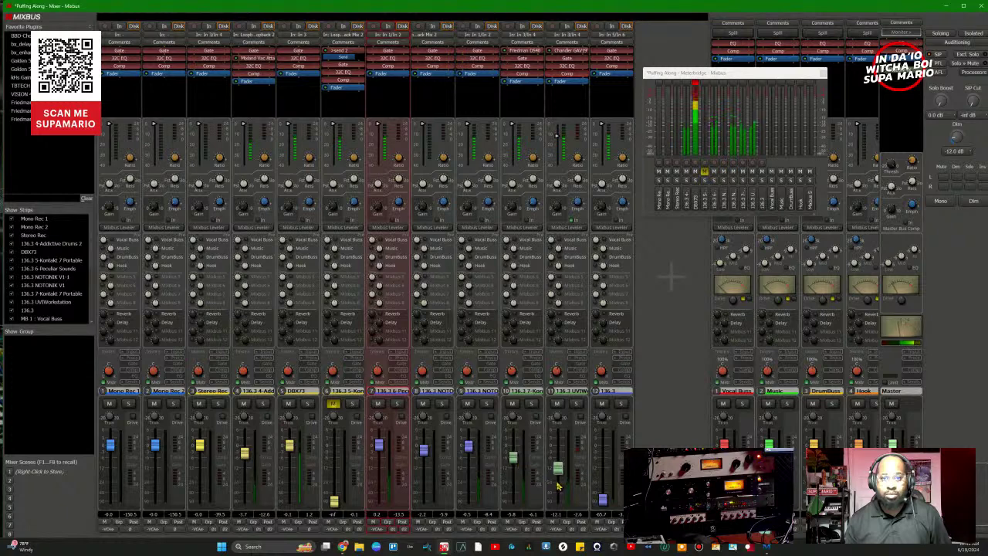
Step: Lower the UVIWorkstation fader to -13.9 dB and, with a solo check, the NOTONIK V1 fader to -0.9 dB
{"action": "left_click_drag", "start_coordinate": [560, 478], "coordinate": [559, 480]}
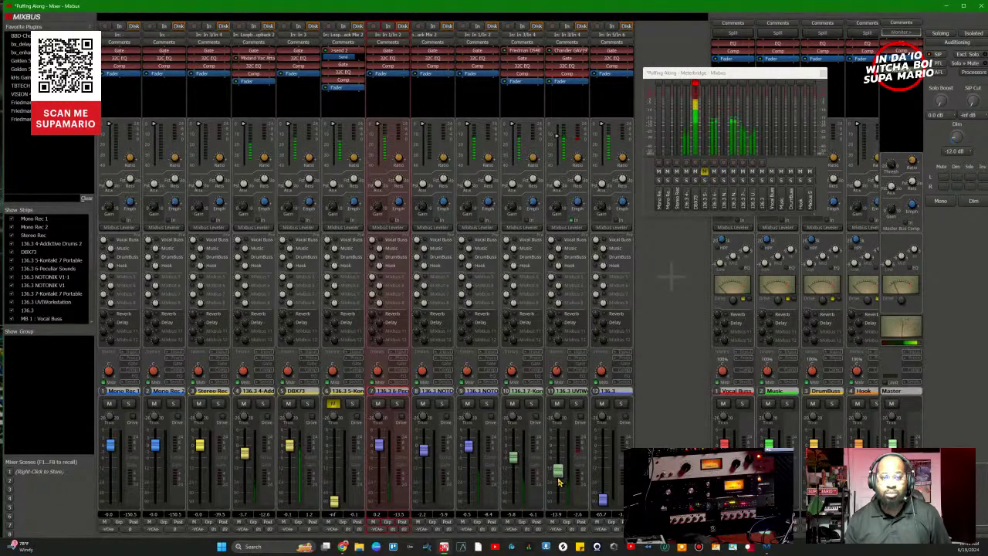
{"action": "left_click_drag", "start_coordinate": [559, 482], "coordinate": [560, 484]}
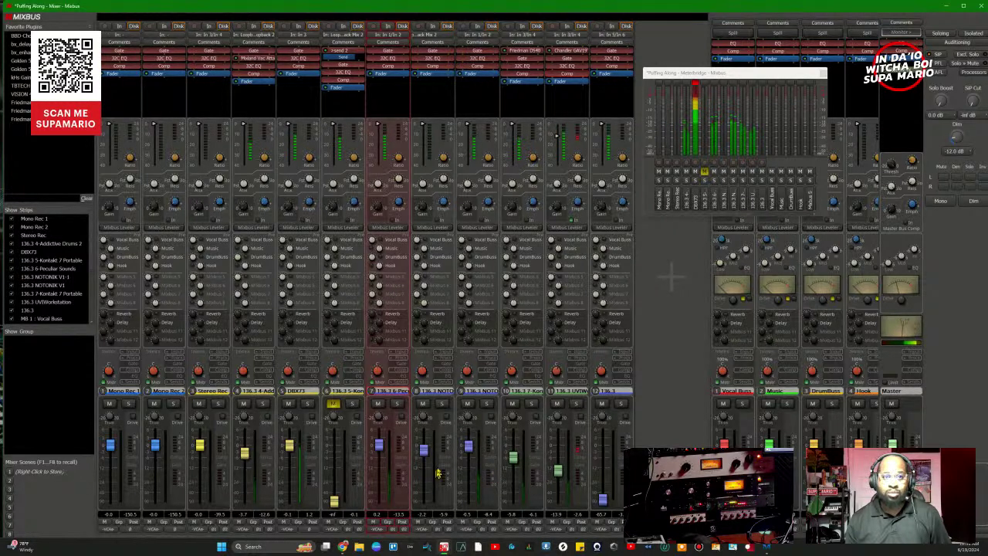
{"action": "left_click", "coordinate": [490, 406]}
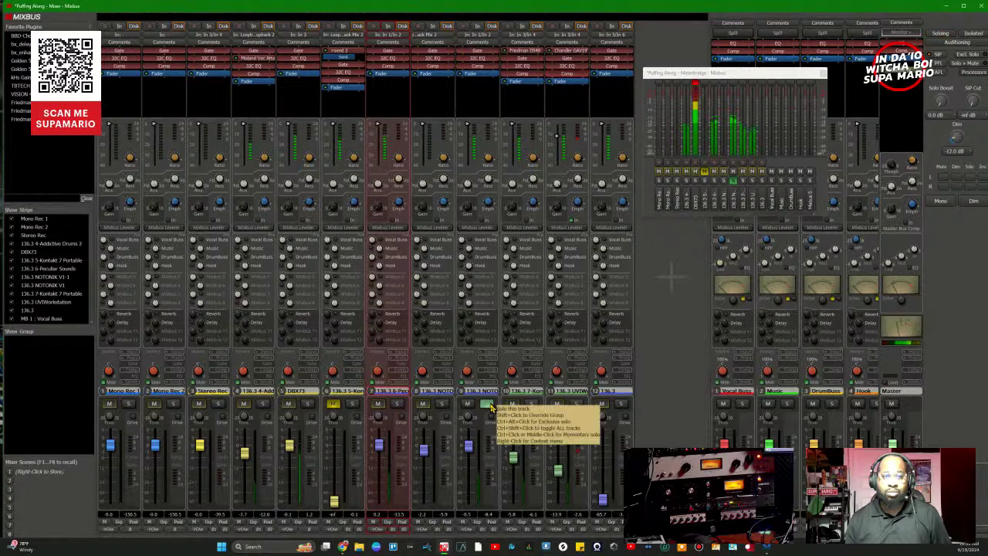
{"action": "left_click", "coordinate": [489, 405]}
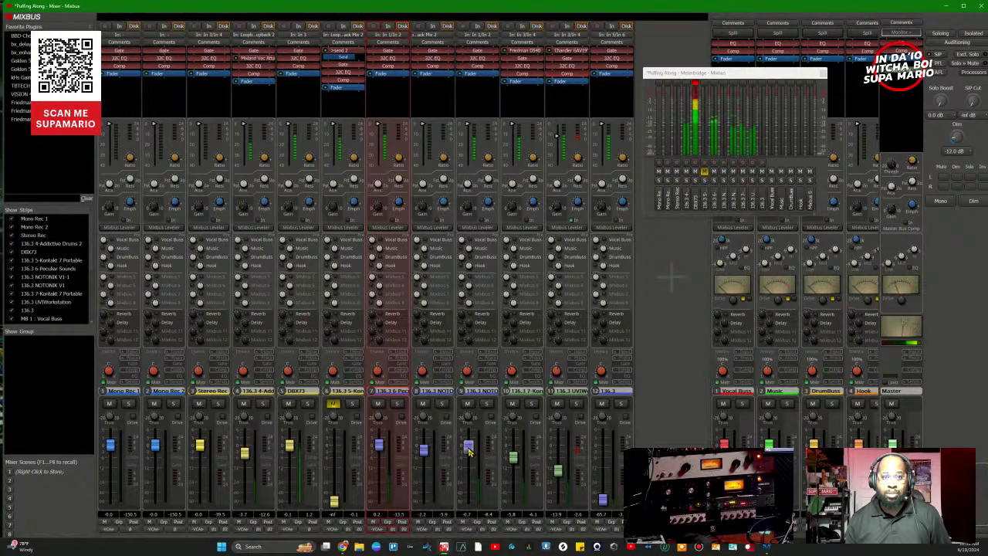
{"action": "left_click_drag", "start_coordinate": [468, 451], "coordinate": [469, 452]}
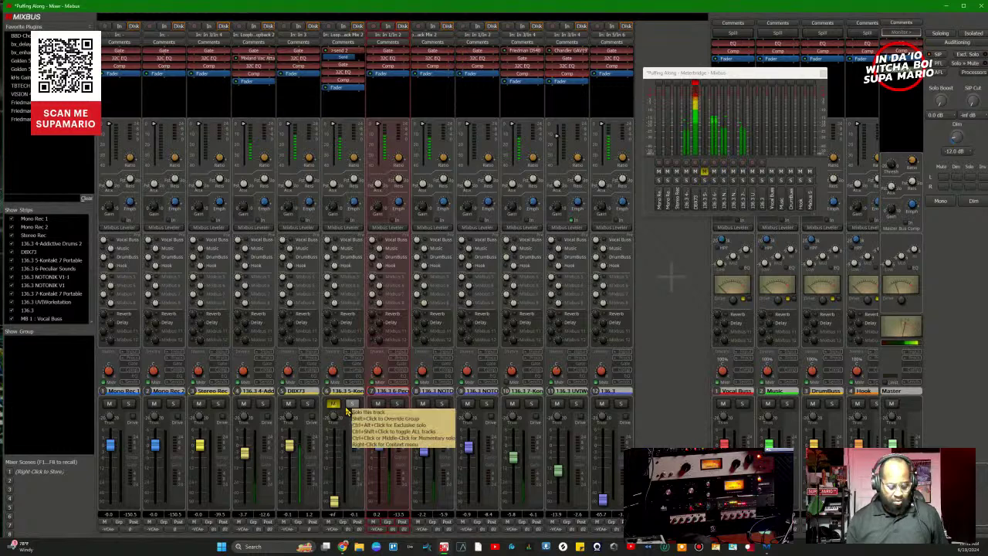
Step: Deselect the 6-Peculiar Sounds track in the editor and return to the mixer
{"action": "key", "text": "alt+m"}
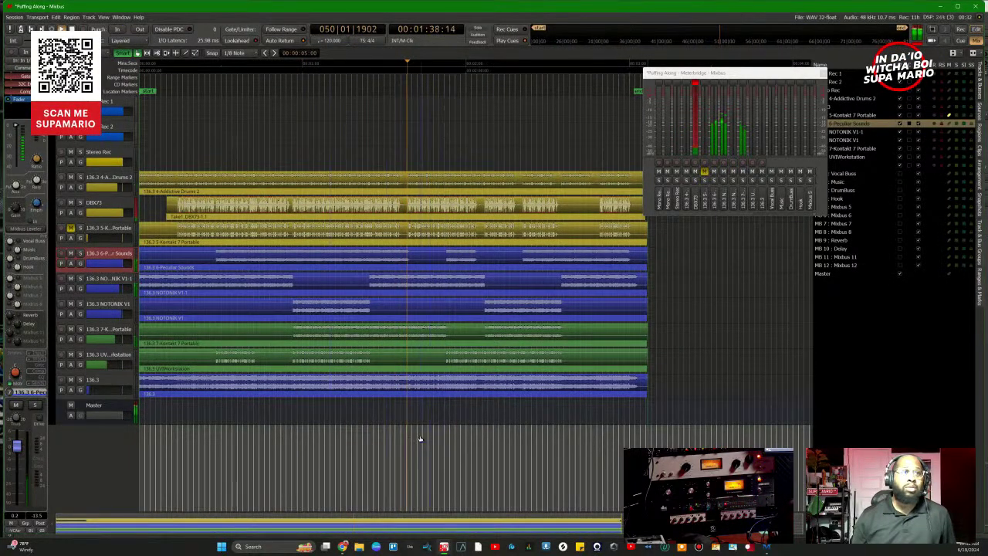
{"action": "left_click", "coordinate": [419, 439]}
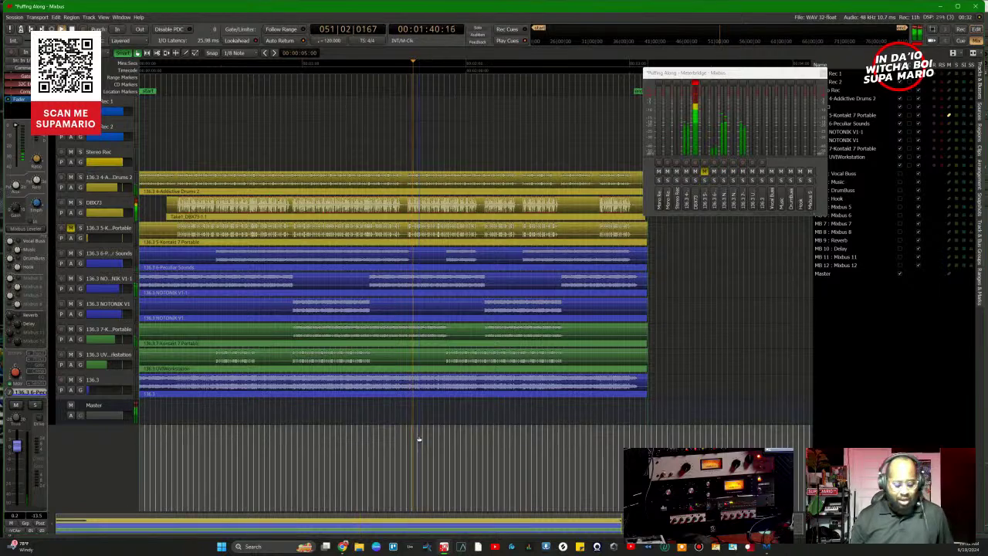
{"action": "key", "text": "alt+m"}
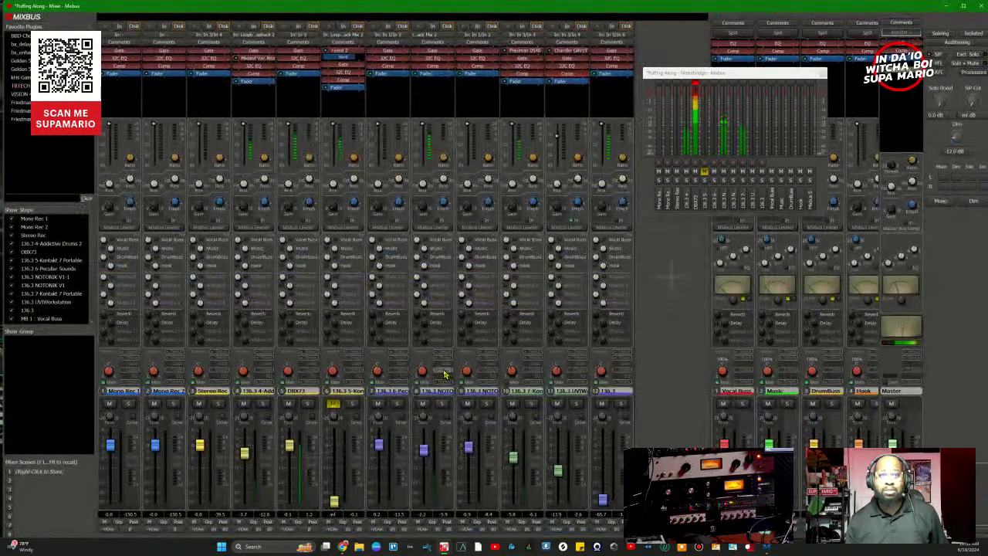
Step: Solo-check the 7-Kontakt 7 Portable channel, inspect its Friedman DS40 amp plugin and close the plugin window
{"action": "left_click", "coordinate": [531, 404]}
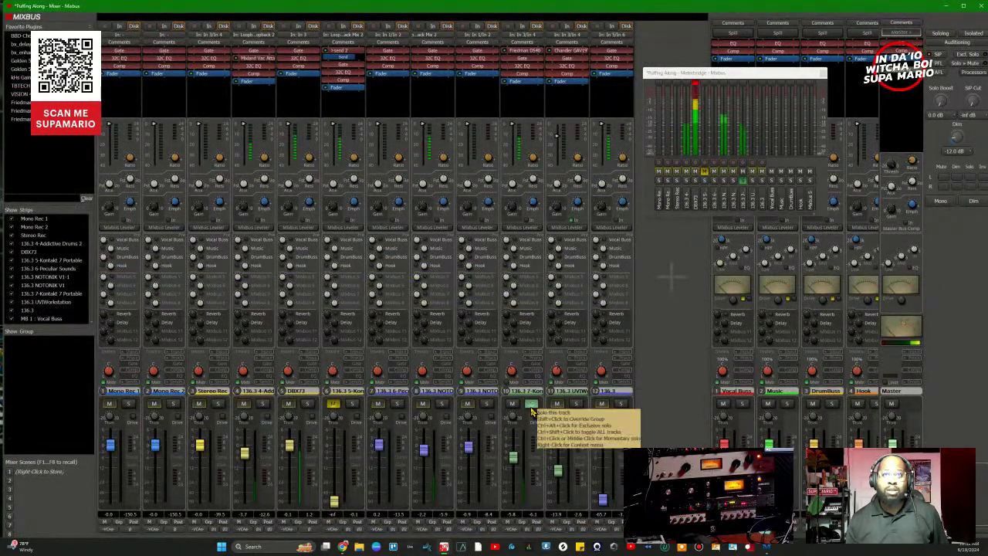
{"action": "double_click", "coordinate": [523, 51]}
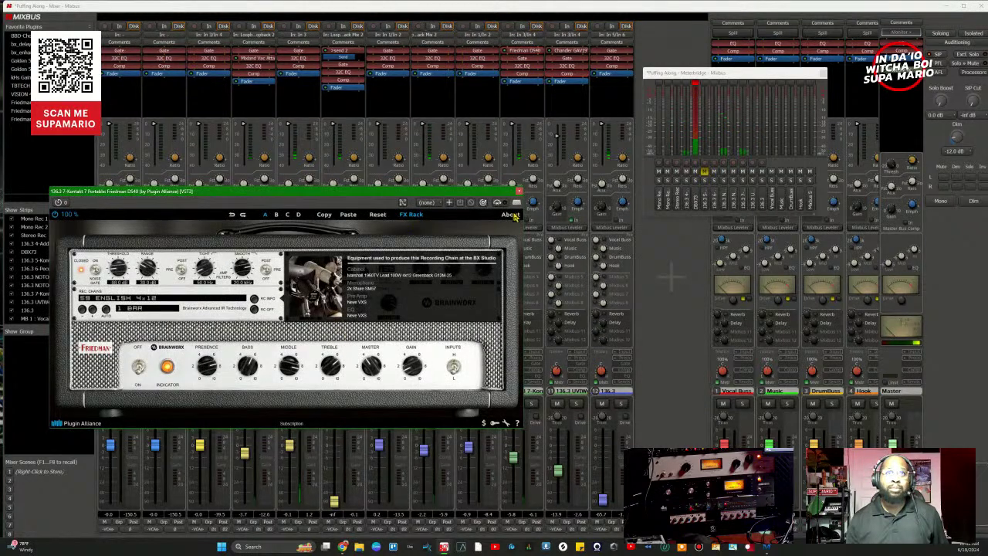
{"action": "left_click", "coordinate": [523, 101]}
{"action": "key", "text": "alt+m"}
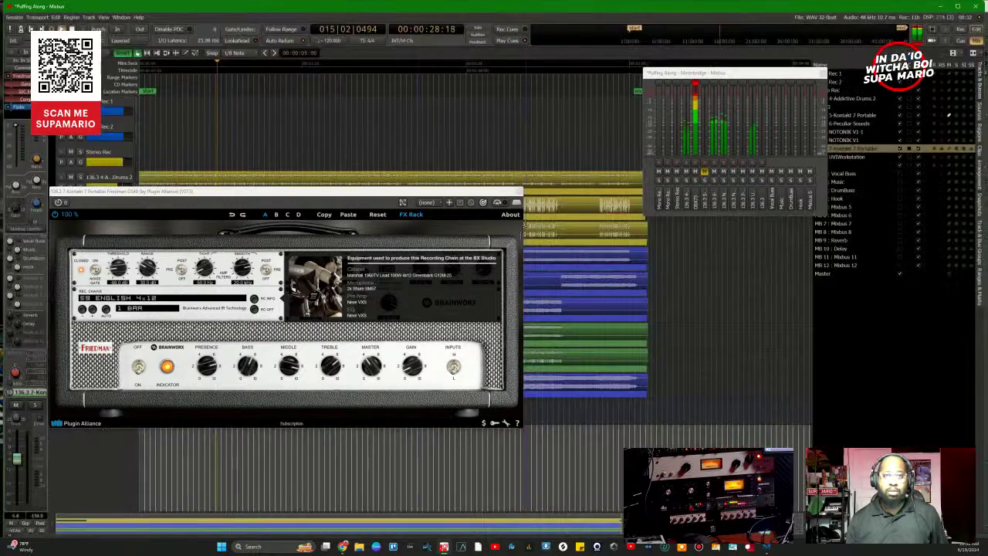
{"action": "left_click", "coordinate": [517, 198]}
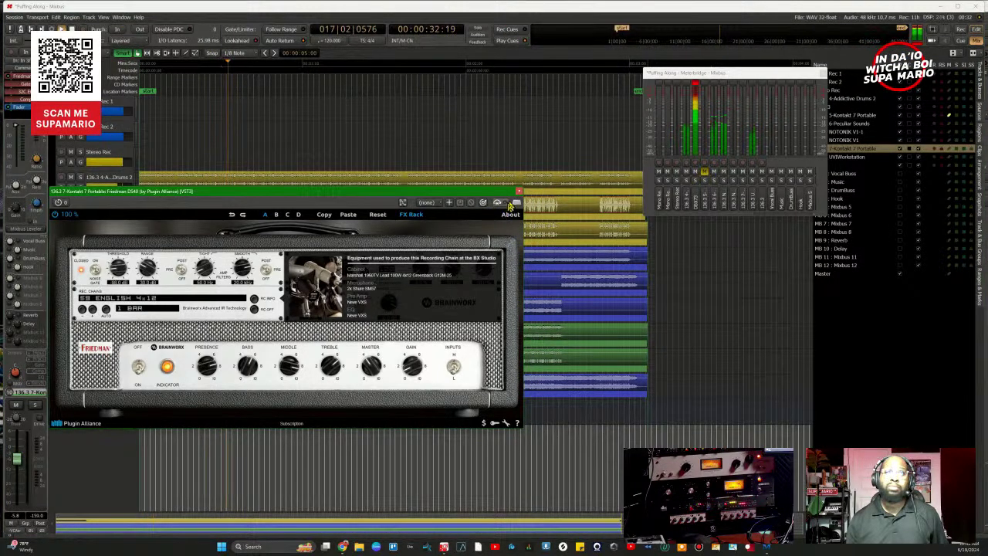
{"action": "left_click", "coordinate": [519, 193]}
Step: Restart playback from about 59 seconds on the timeline and solo-check the 7-Kontakt 7 Portable track
{"action": "key", "text": "space"}
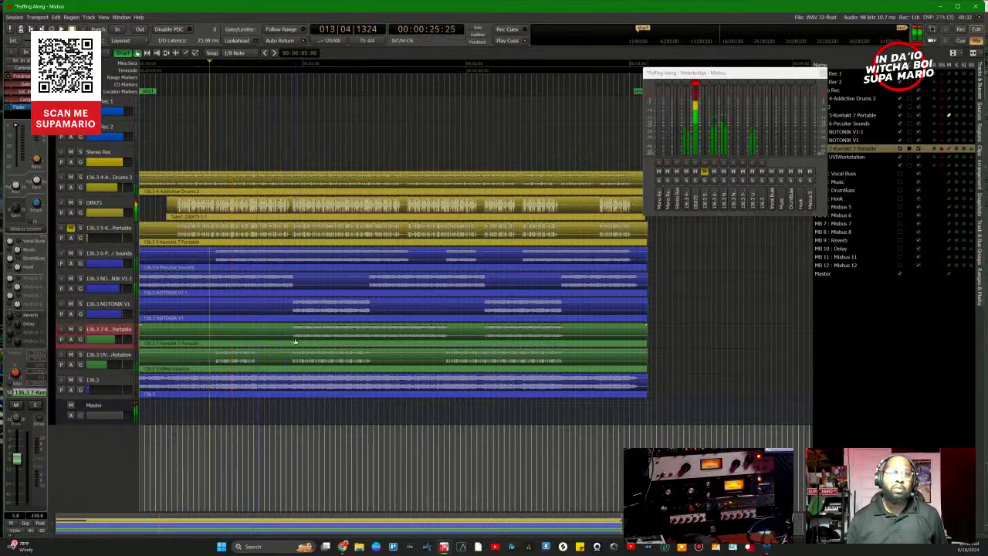
{"action": "left_click", "coordinate": [294, 332]}
{"action": "left_click", "coordinate": [294, 332]}
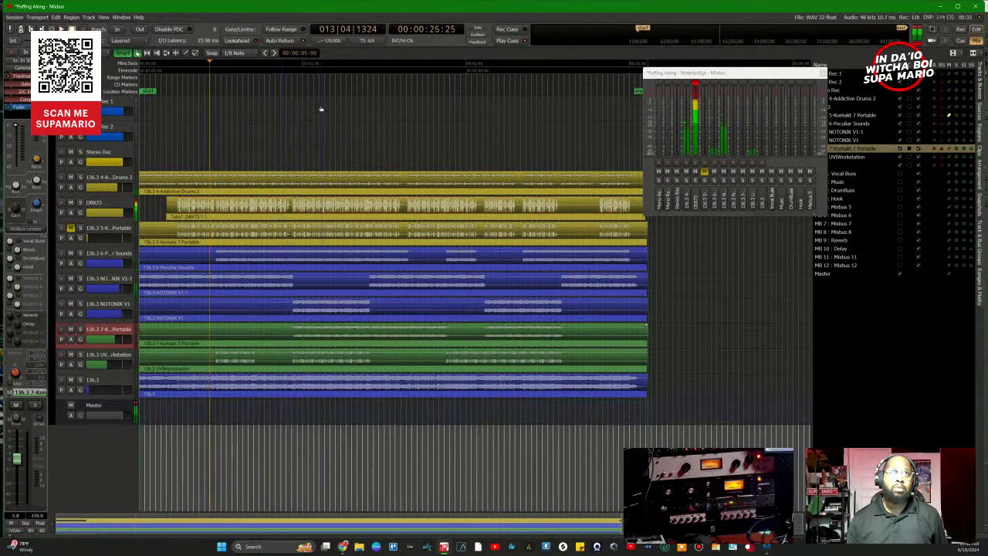
{"action": "left_click", "coordinate": [301, 66]}
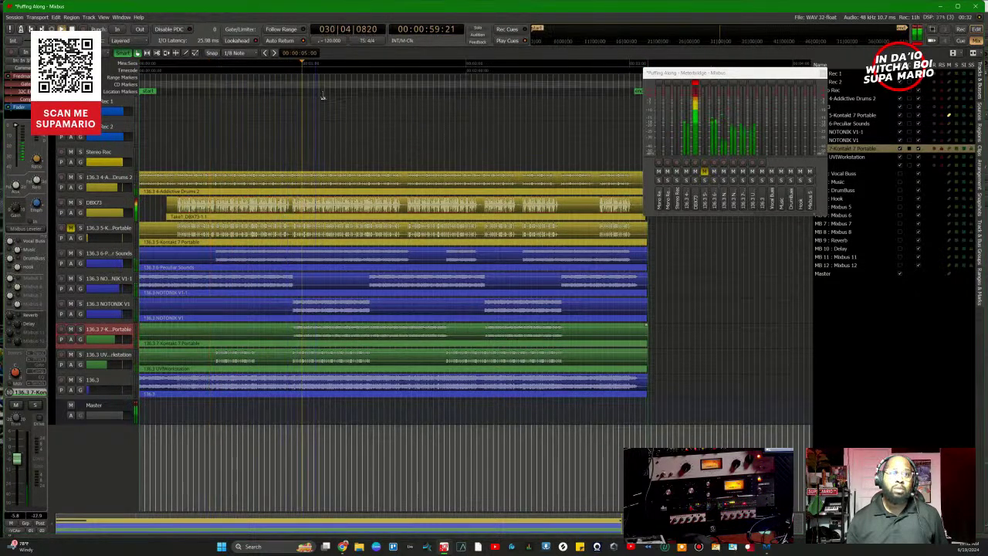
{"action": "left_click", "coordinate": [80, 329]}
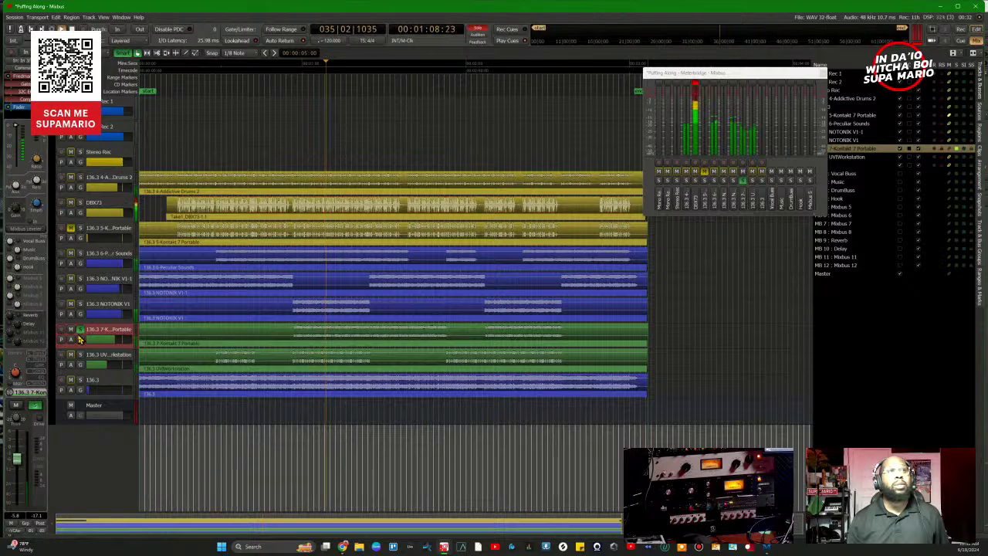
{"action": "key", "text": "alt+m"}
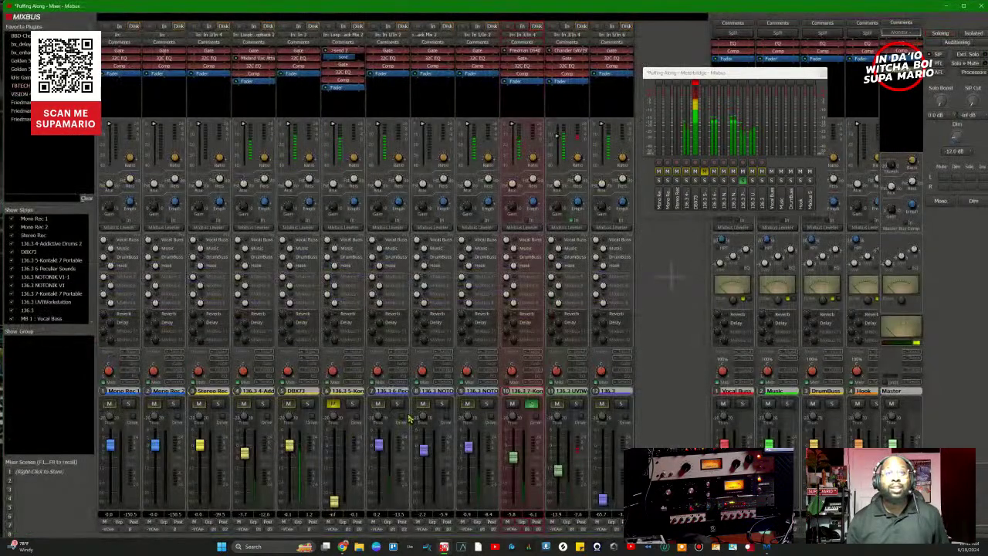
{"action": "left_click", "coordinate": [534, 405]}
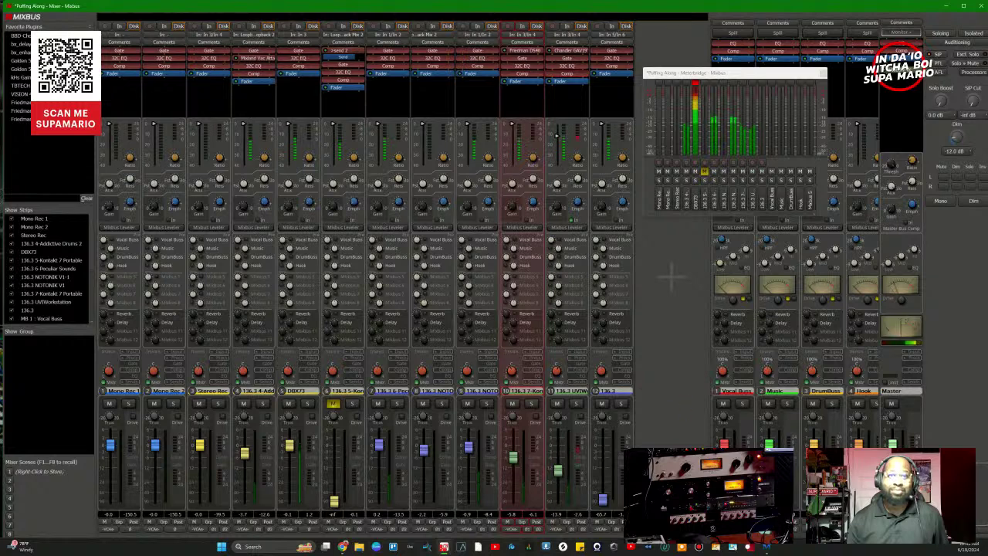
Step: Solo the 7-Kontakt 7 Portable track again from the editor, magnify the timeline and return to the mixer
{"action": "key", "text": "alt+m"}
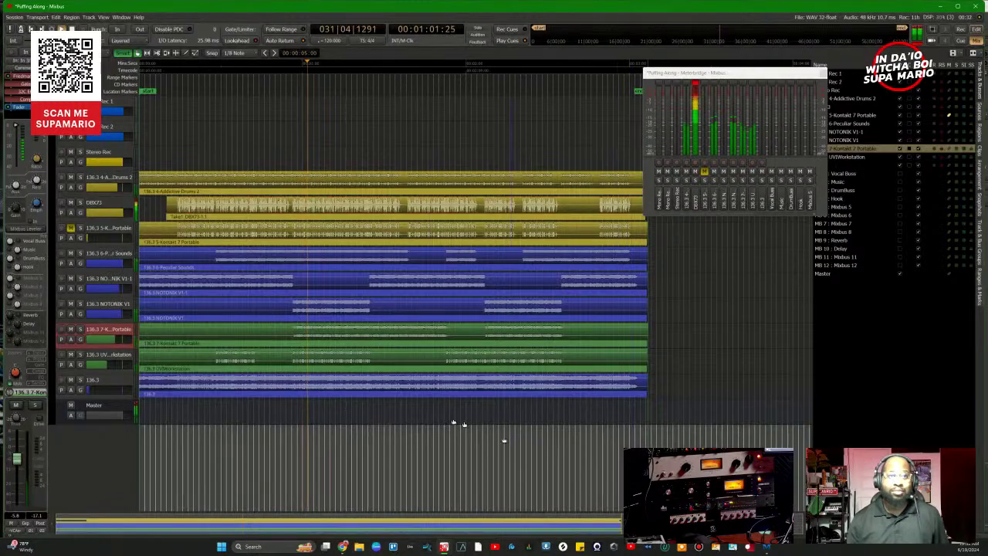
{"action": "left_click", "coordinate": [80, 330]}
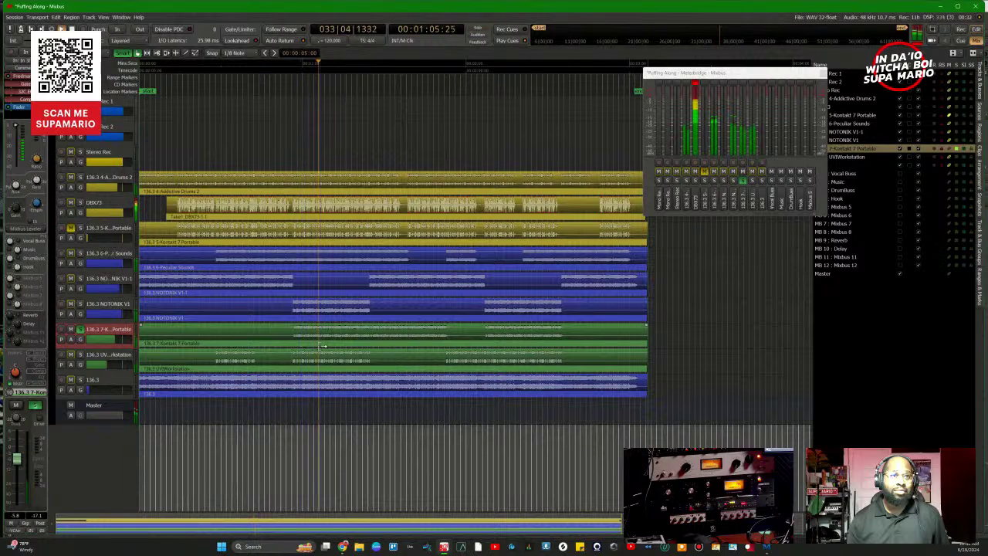
{"action": "key", "text": "space"}
{"action": "key", "text": "="}
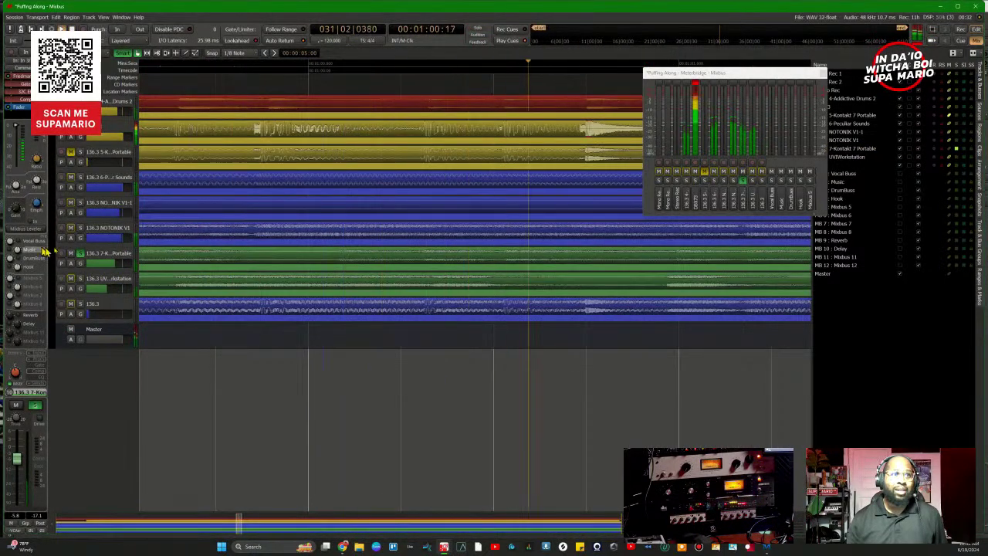
{"action": "key", "text": "alt+m"}
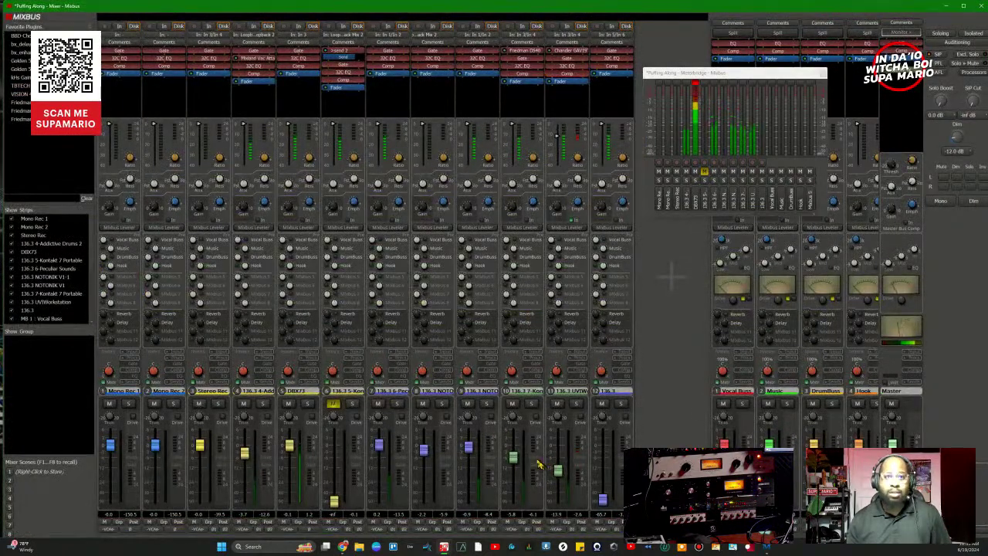
Step: Lower the 7-Kontakt 7 Portable fader to -7.7 dB and the UVIWorkstation fader to -16.4 dB
{"action": "left_click_drag", "start_coordinate": [518, 461], "coordinate": [518, 469]}
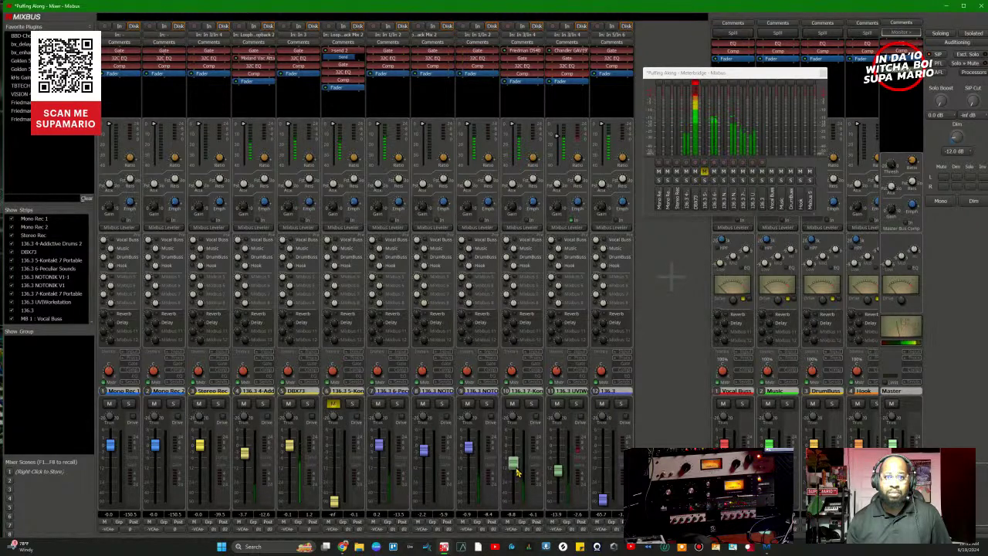
{"action": "left_click_drag", "start_coordinate": [558, 469], "coordinate": [557, 476]}
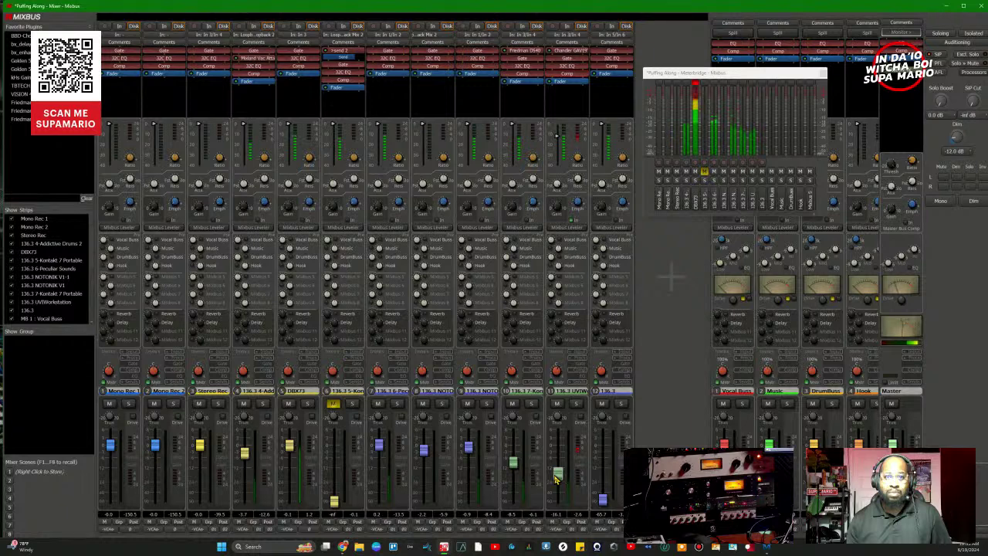
{"action": "left_click_drag", "start_coordinate": [555, 479], "coordinate": [556, 479]}
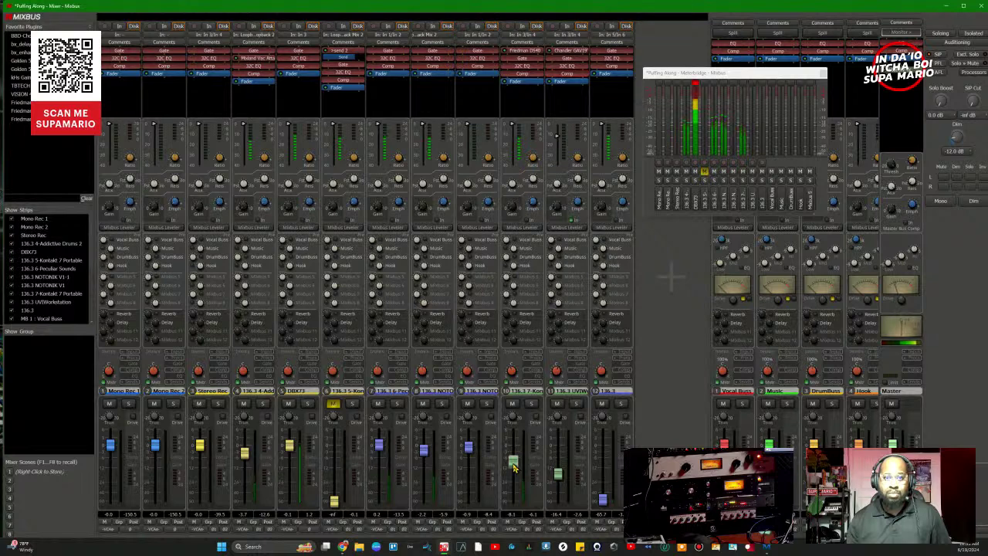
{"action": "left_click_drag", "start_coordinate": [515, 466], "coordinate": [515, 463]}
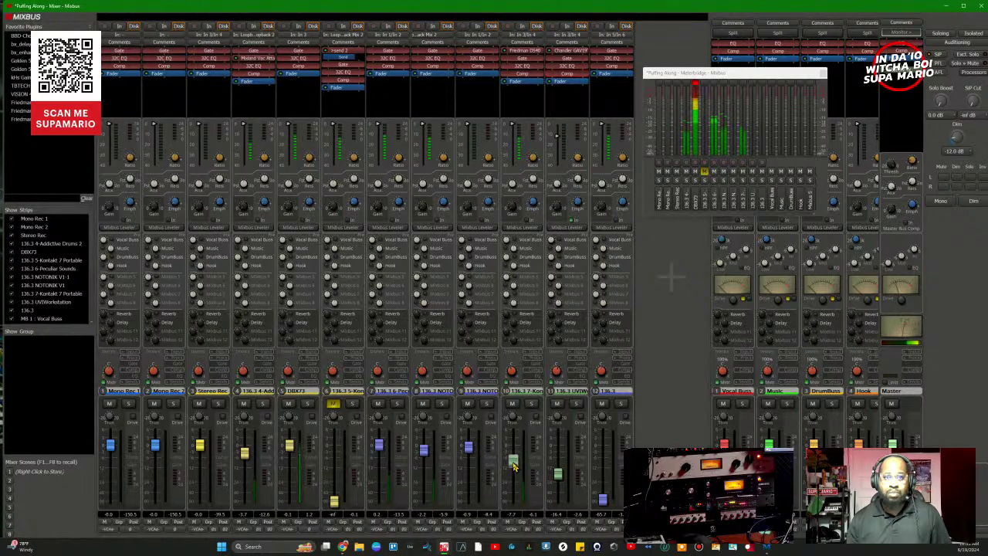
Step: Show the channel EQ sections and set the 7-Kontakt 7 Portable channel's third EQ band gain to about 1.8 dB, checking it in solo
{"action": "left_click", "coordinate": [531, 404]}
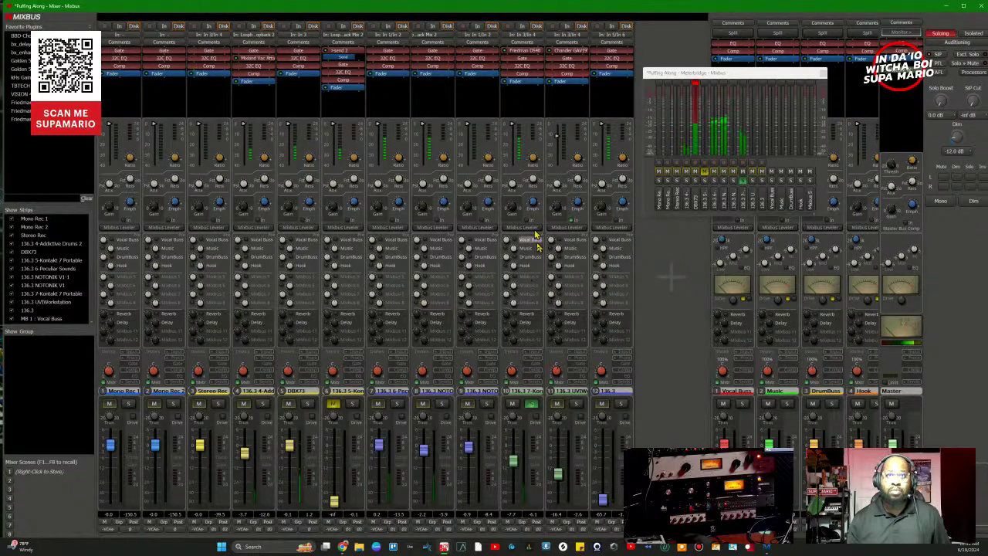
{"action": "left_click", "coordinate": [538, 376]}
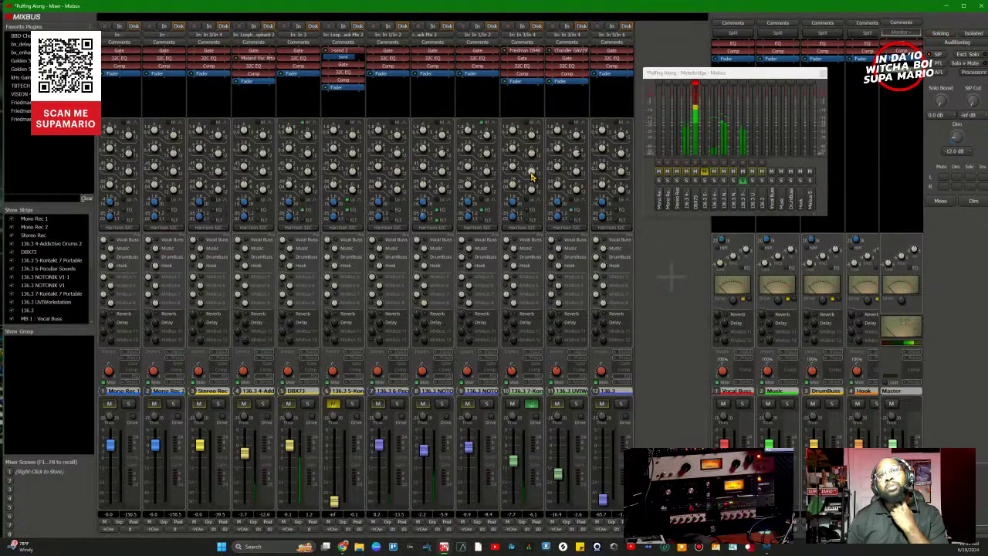
{"action": "mouse_move", "coordinate": [531, 176]}
{"action": "left_mouse_down"}
{"action": "mouse_move", "coordinate": [534, 136]}
{"action": "mouse_move", "coordinate": [516, 189]}
{"action": "mouse_move", "coordinate": [514, 174]}
{"action": "left_mouse_up"}
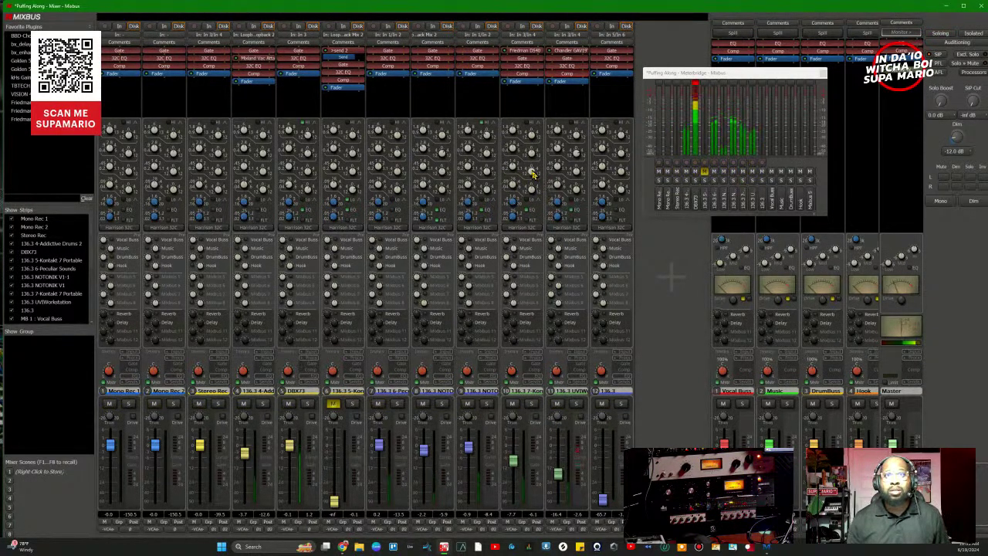
{"action": "left_click_drag", "start_coordinate": [530, 175], "coordinate": [545, 215]}
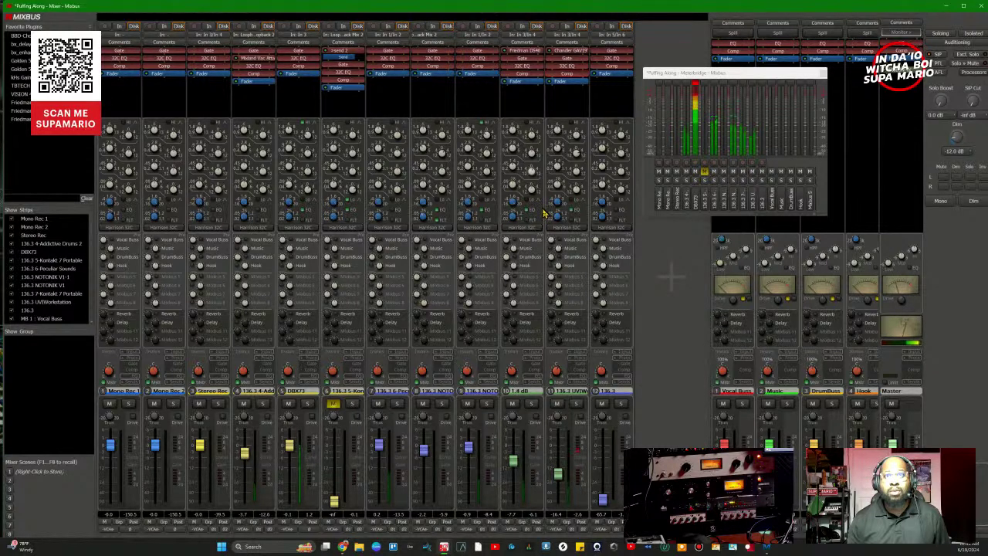
{"action": "left_click_drag", "start_coordinate": [544, 213], "coordinate": [544, 213]}
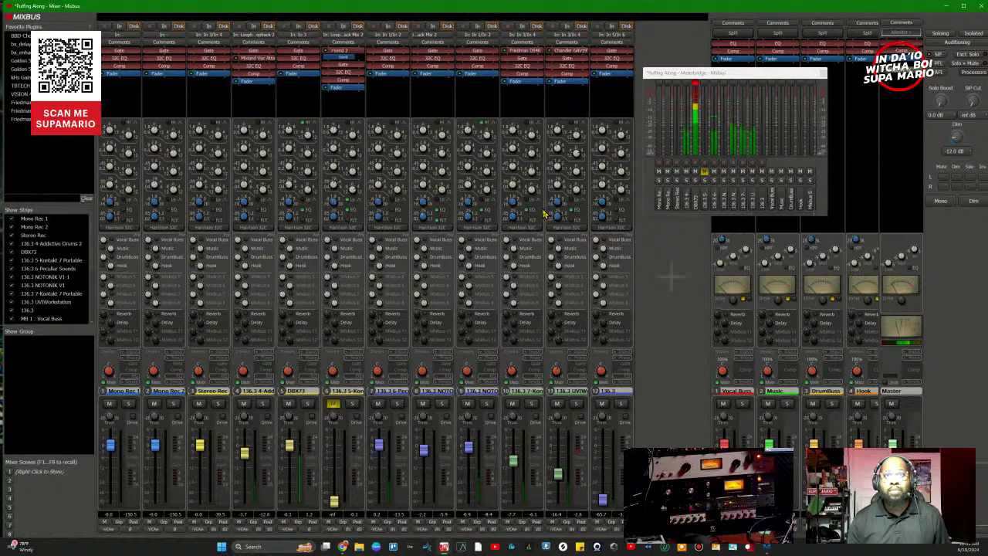
{"action": "mouse_move", "coordinate": [532, 176]}
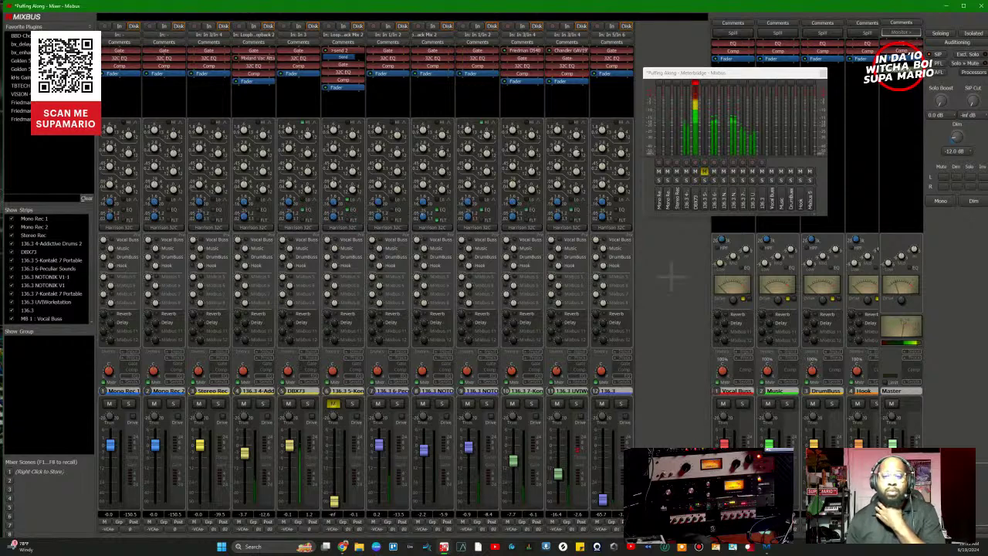
Step: Solo the 6-Peculiar Sounds channel to hear its sound alone, and release the solo
{"action": "key", "text": "alt+Tab"}
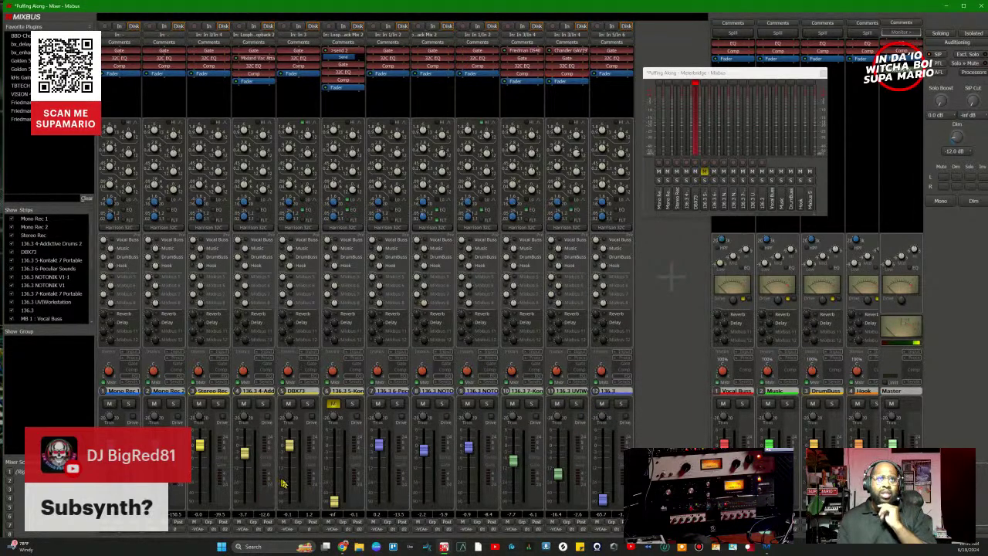
{"action": "left_click", "coordinate": [398, 405]}
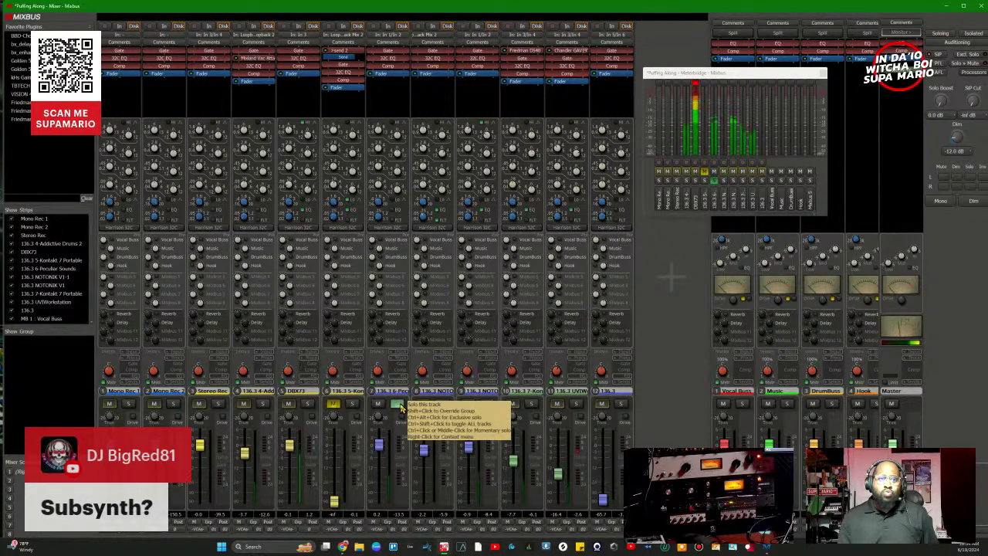
{"action": "left_click", "coordinate": [398, 405]}
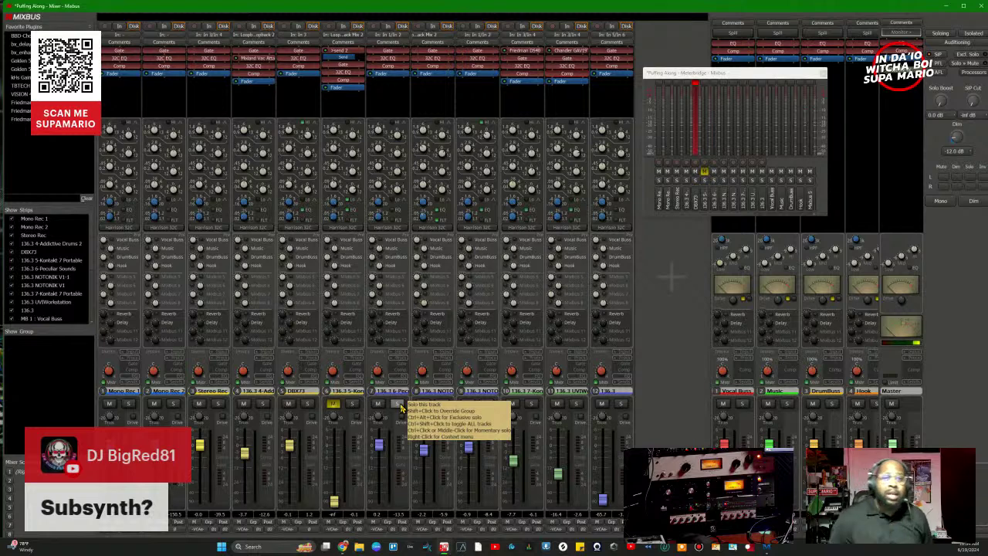
Step: Solo the 6-Peculiar Sounds channel, adjust its low EQ by ear, and release the solo
{"action": "left_click", "coordinate": [399, 405]}
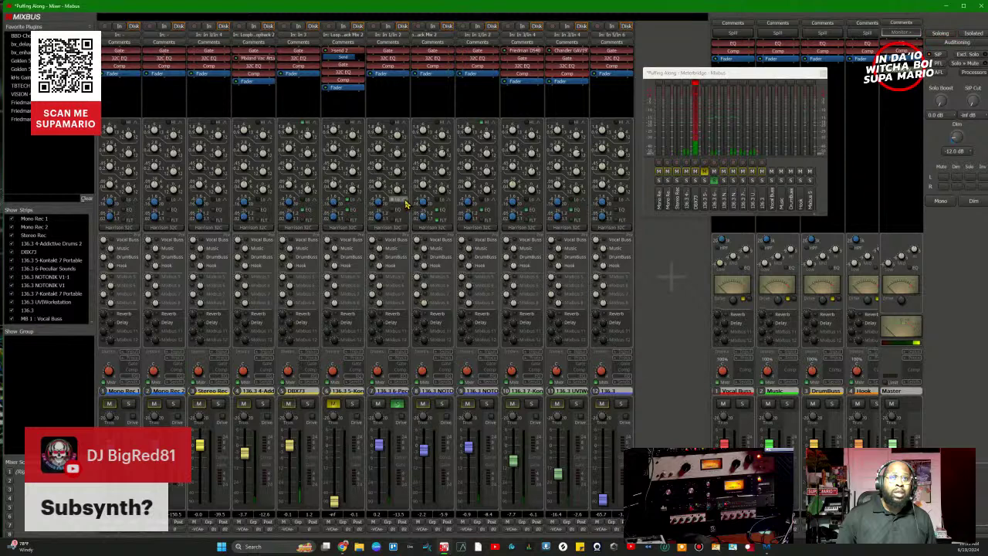
{"action": "mouse_move", "coordinate": [380, 197]}
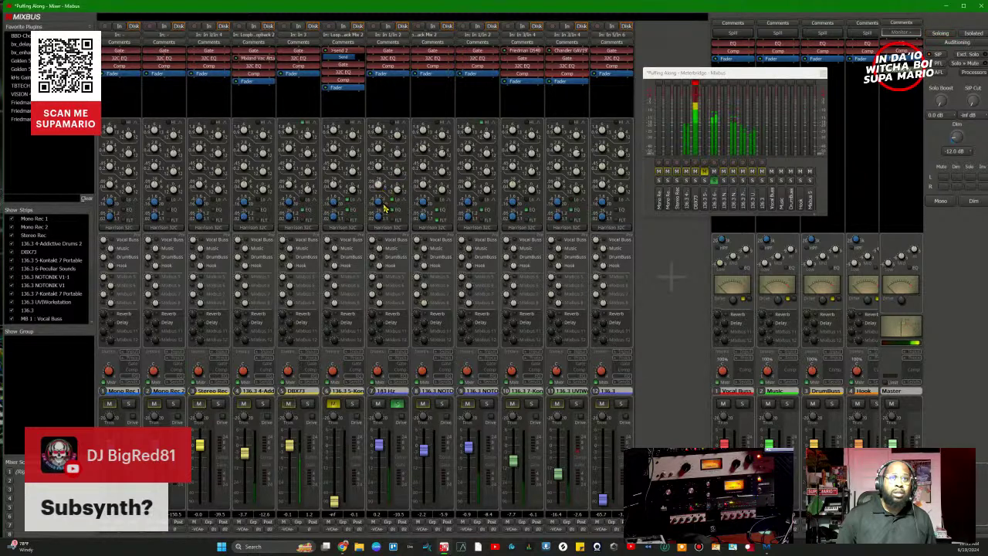
{"action": "left_click_drag", "start_coordinate": [385, 218], "coordinate": [385, 211]}
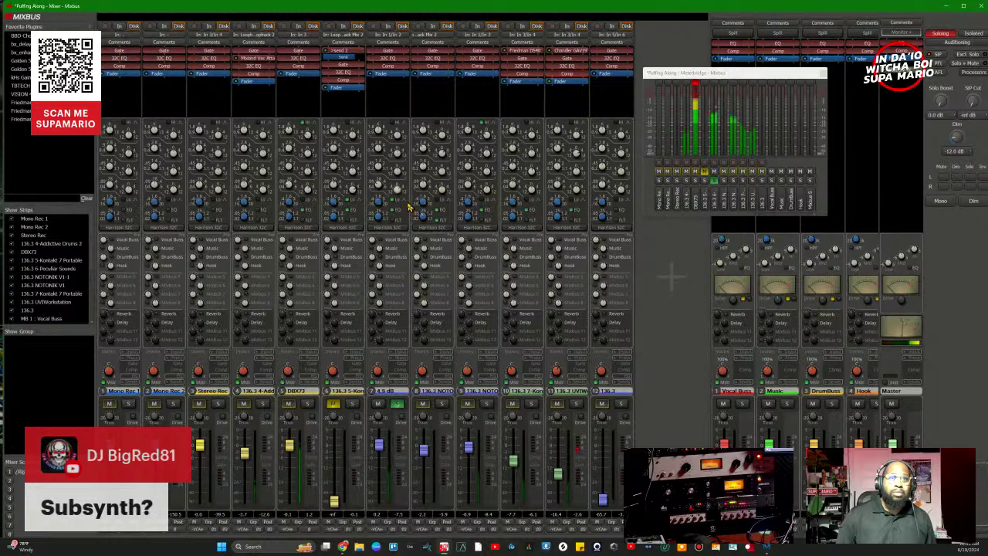
{"action": "left_click", "coordinate": [400, 404]}
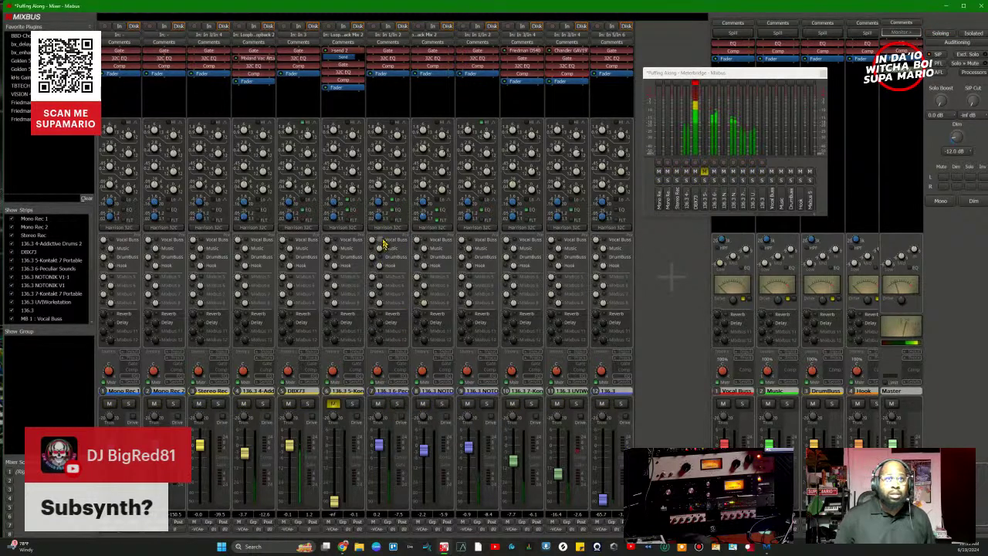
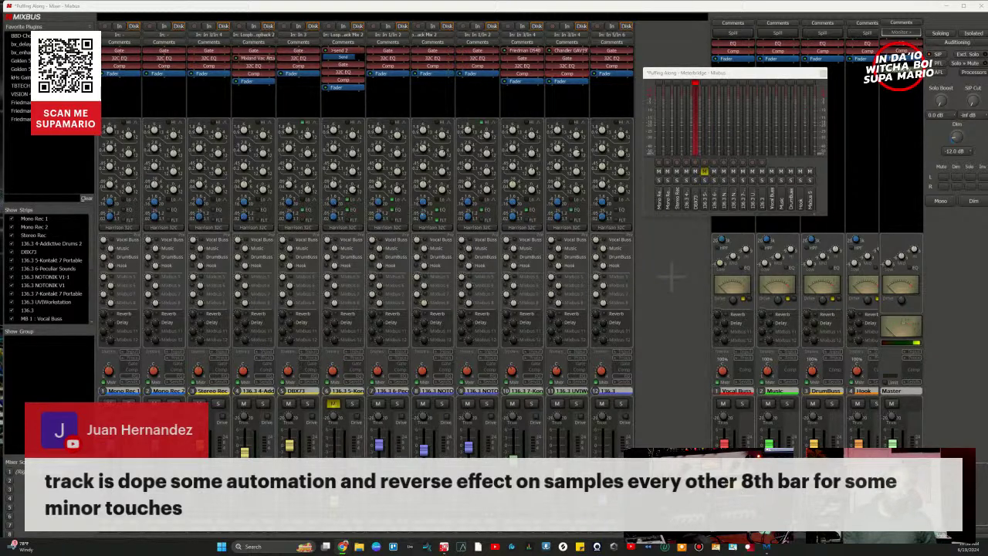
Step: Play the song, view the whole arrangement in the editor and return to the mixer
{"action": "key", "text": "space"}
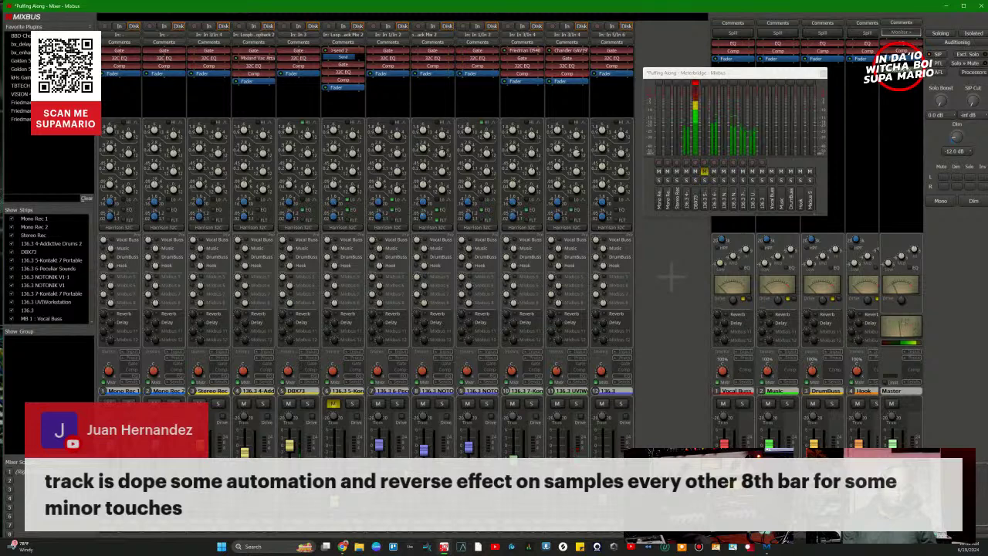
{"action": "key", "text": "alt+m"}
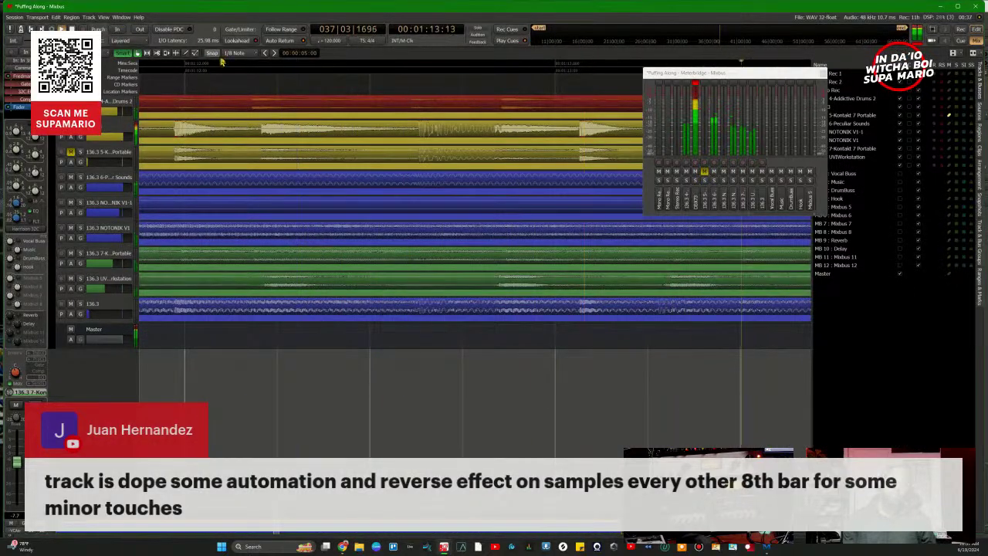
{"action": "scroll", "coordinate": [232, 68], "scroll_direction": "down", "scroll_amount": 5}
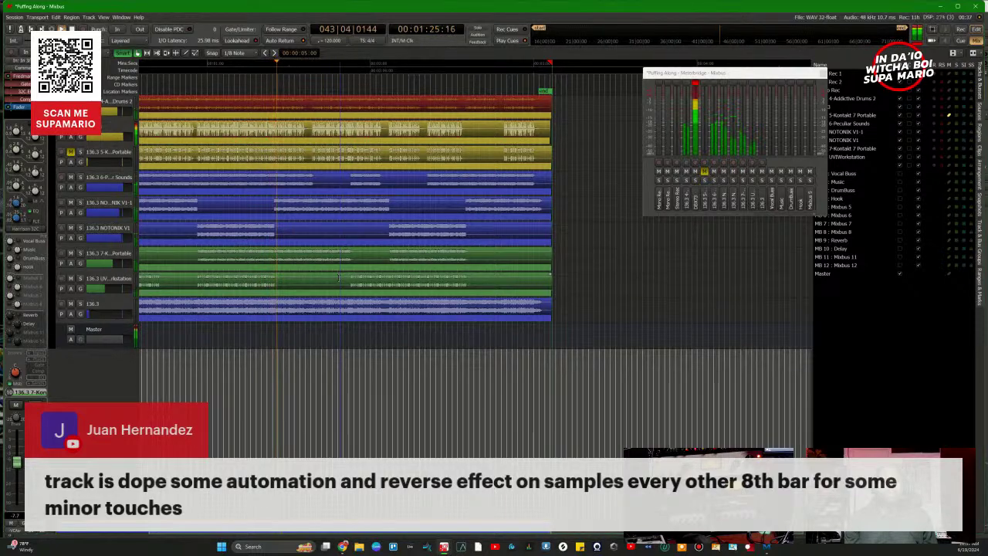
{"action": "key", "text": "alt+m"}
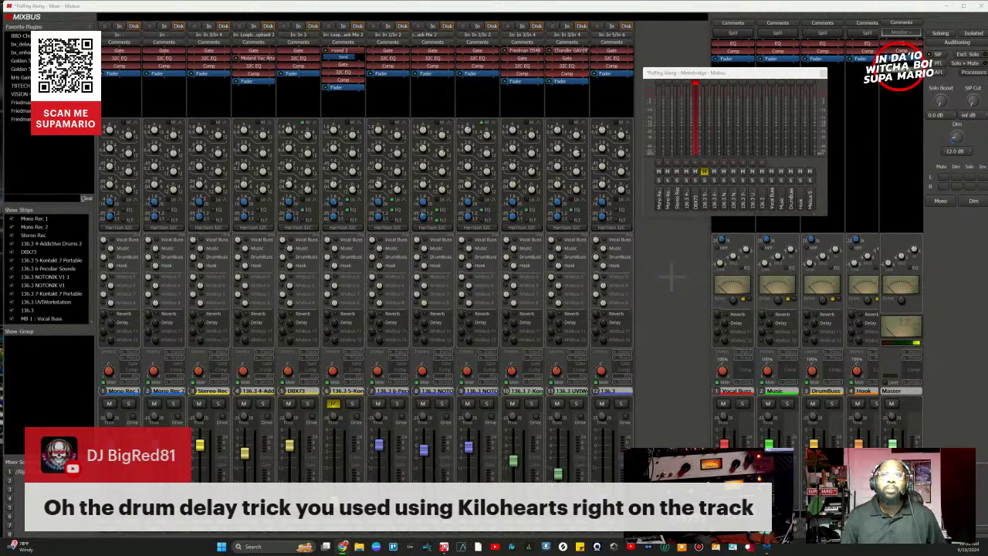
{"action": "left_click", "coordinate": [666, 411]}
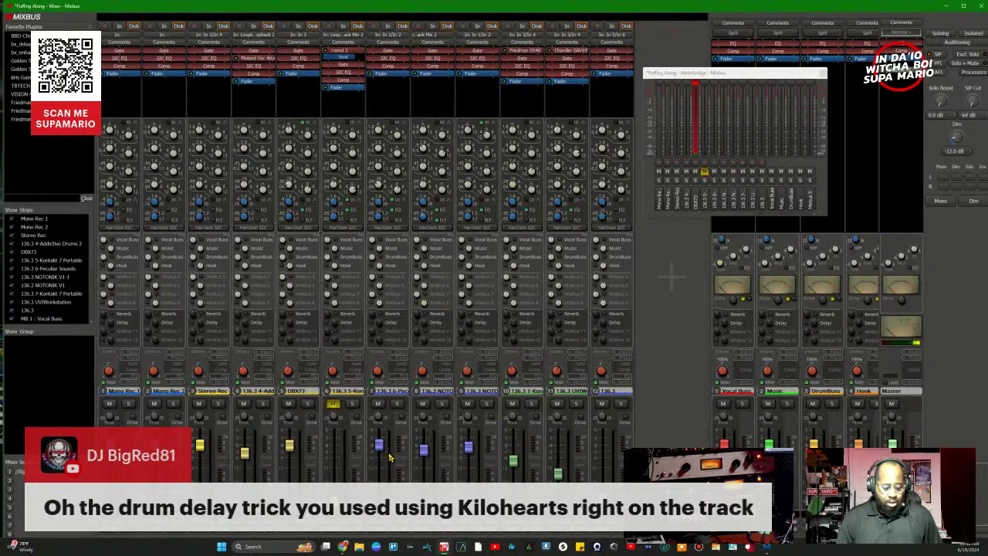
Step: Show the editor, enable snapping and set the grid to Bar
{"action": "key", "text": "alt+m"}
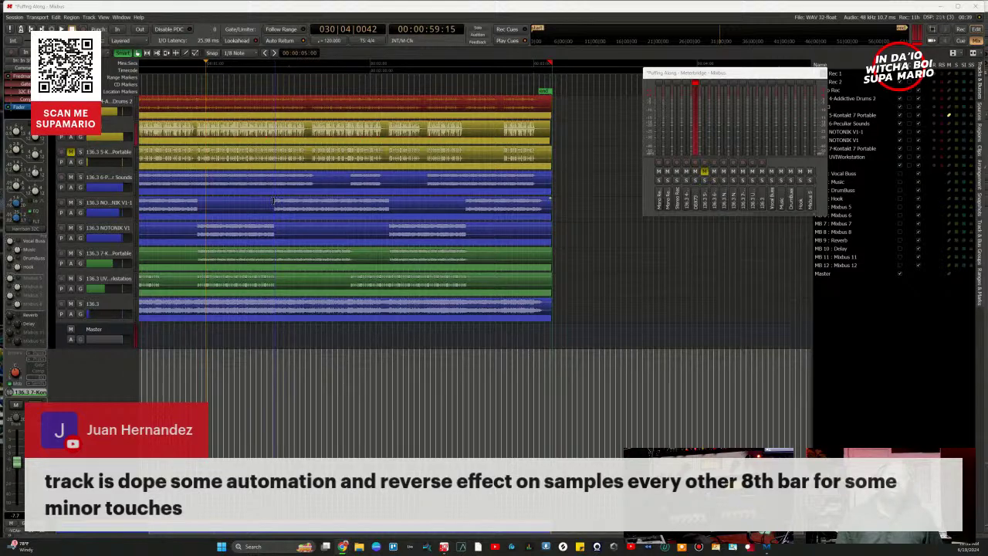
{"action": "key", "text": "underscore"}
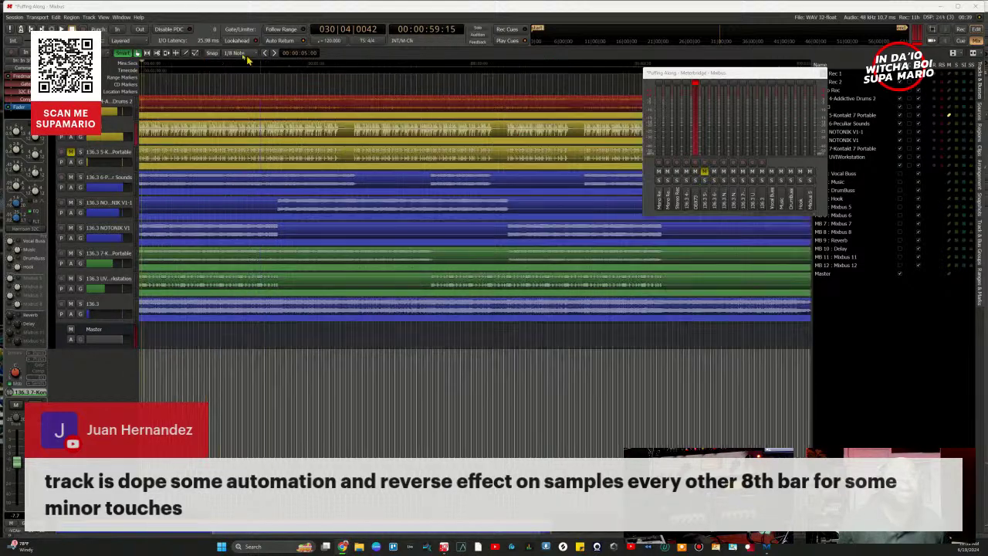
{"action": "left_click", "coordinate": [217, 54]}
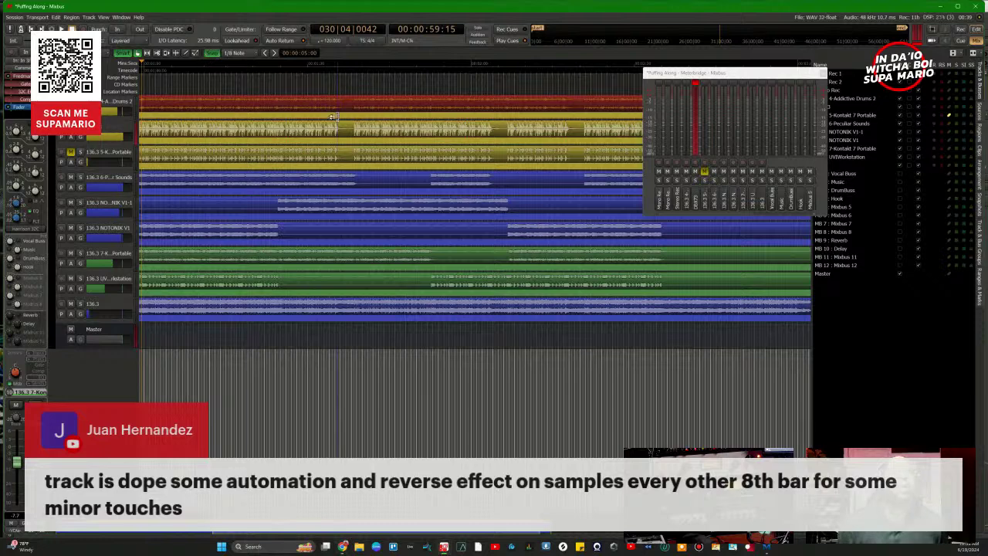
{"action": "left_click", "coordinate": [234, 53]}
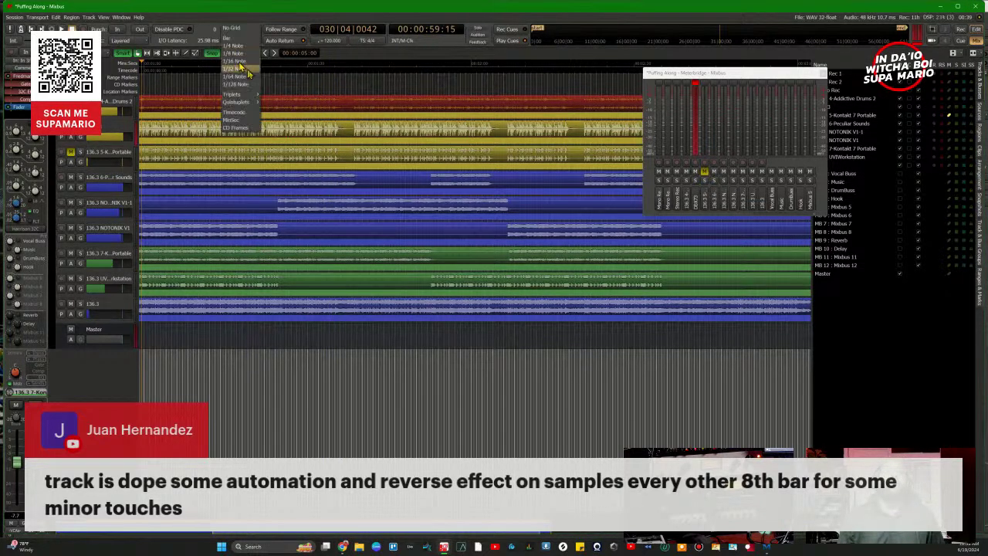
{"action": "left_click", "coordinate": [228, 37]}
Step: Audition the song from around bar 30 and from bar 8, and magnify the timeline where the 6-Peculiar Sounds part enters
{"action": "scroll", "coordinate": [375, 236], "scroll_direction": "down", "scroll_amount": 1}
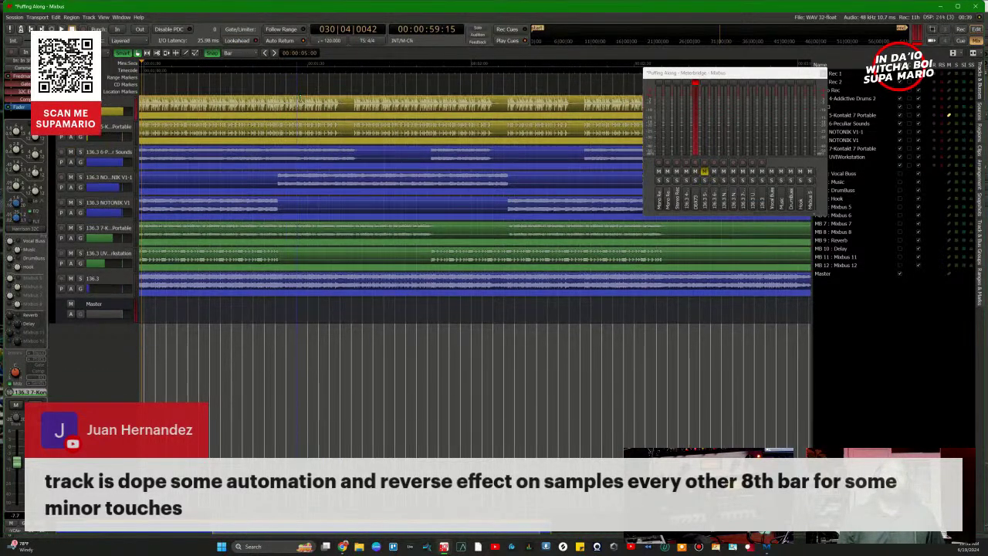
{"action": "scroll", "coordinate": [384, 228], "scroll_direction": "up", "scroll_amount": 2}
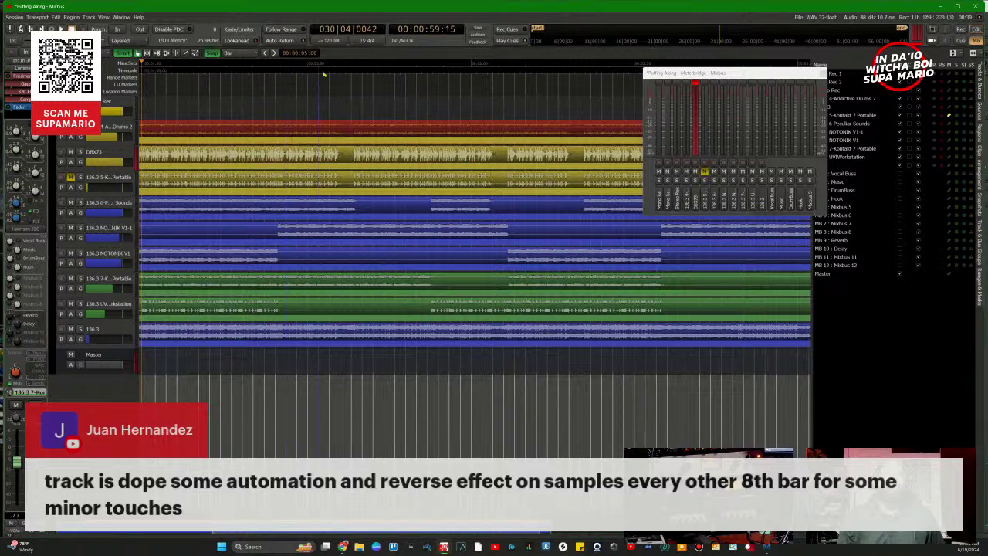
{"action": "scroll", "coordinate": [326, 200], "scroll_direction": "down", "scroll_amount": 1}
{"action": "key", "text": "space"}
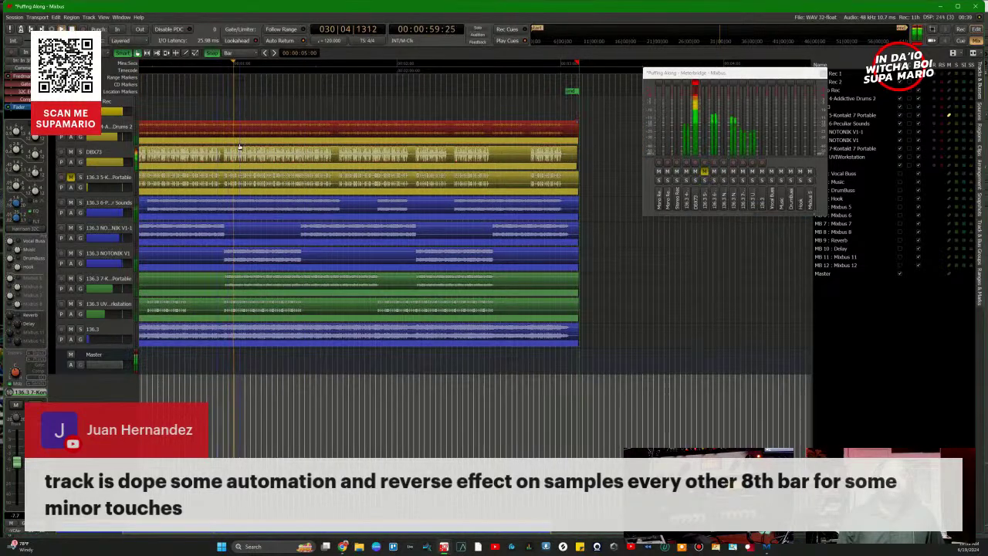
{"action": "key", "text": "minus"}
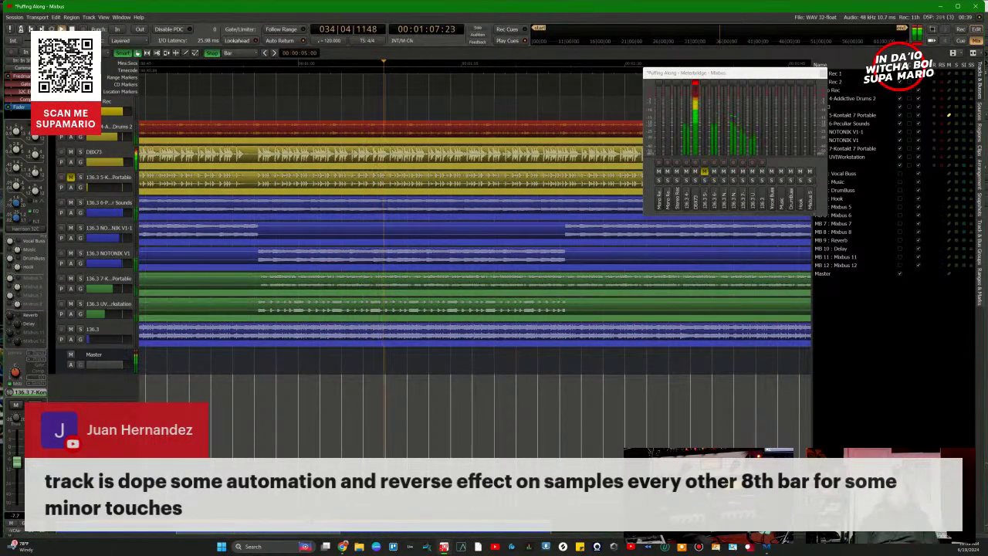
{"action": "left_click", "coordinate": [292, 65]}
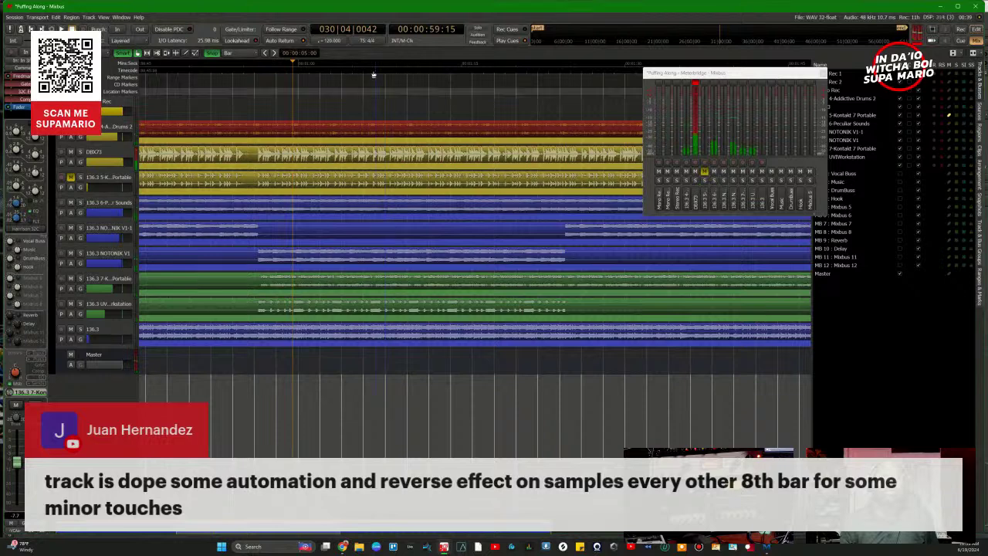
{"action": "scroll", "coordinate": [374, 69], "scroll_direction": "down", "scroll_amount": 2}
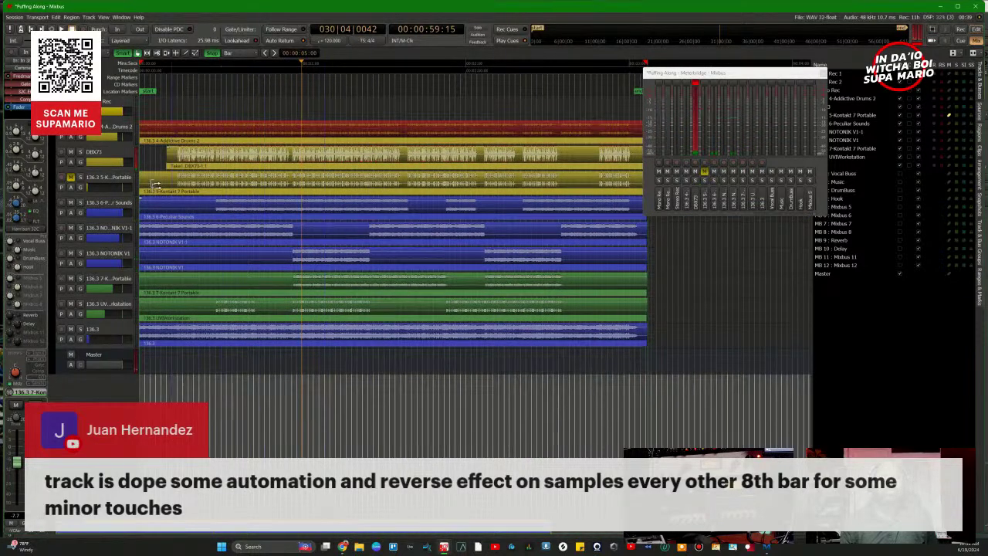
{"action": "left_click", "coordinate": [178, 66]}
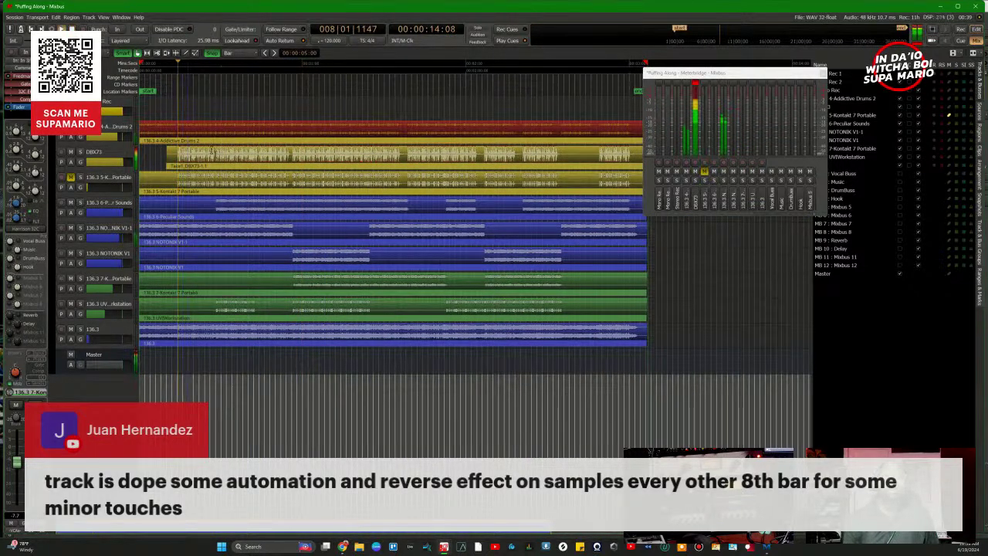
{"action": "scroll", "coordinate": [210, 240], "scroll_direction": "down", "scroll_amount": 1}
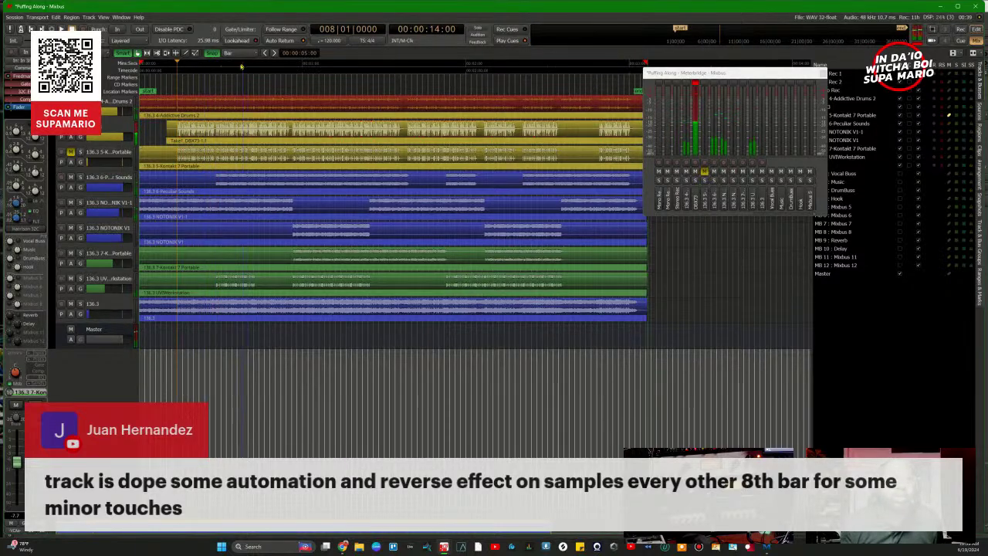
{"action": "key", "text": "space"}
{"action": "left_click_drag", "start_coordinate": [173, 539], "coordinate": [149, 530]}
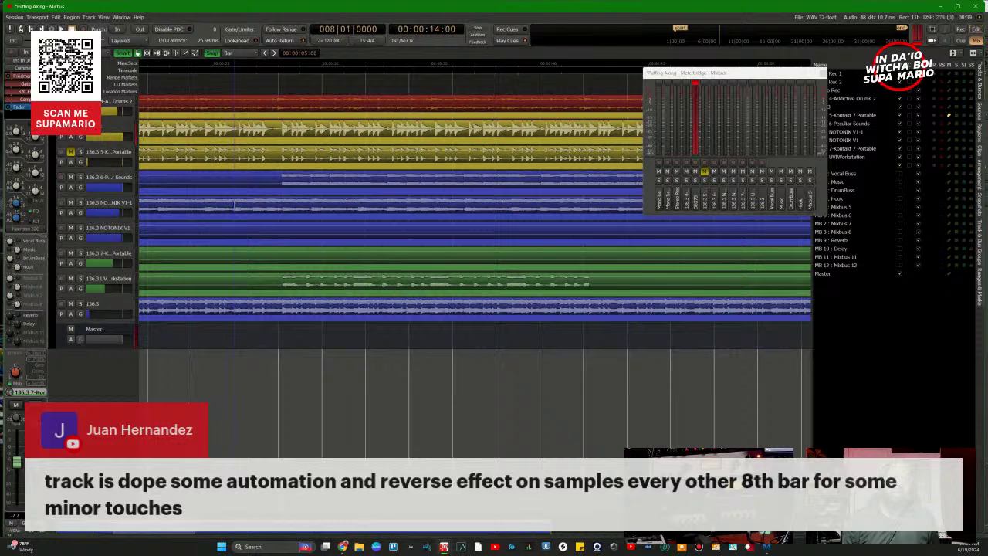
{"action": "left_click_drag", "start_coordinate": [234, 205], "coordinate": [283, 199]}
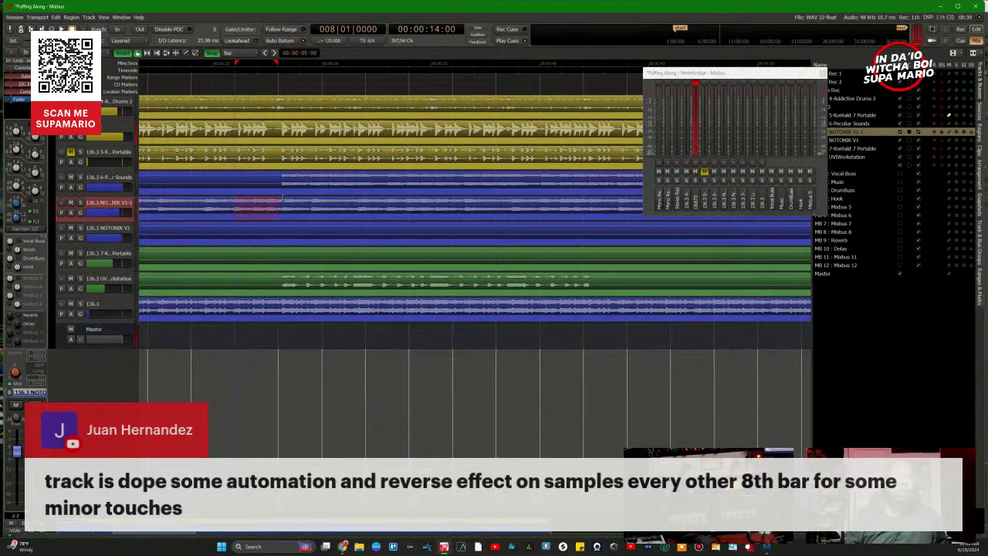
{"action": "key", "text": "alt+e"}
{"action": "left_click", "coordinate": [388, 228]}
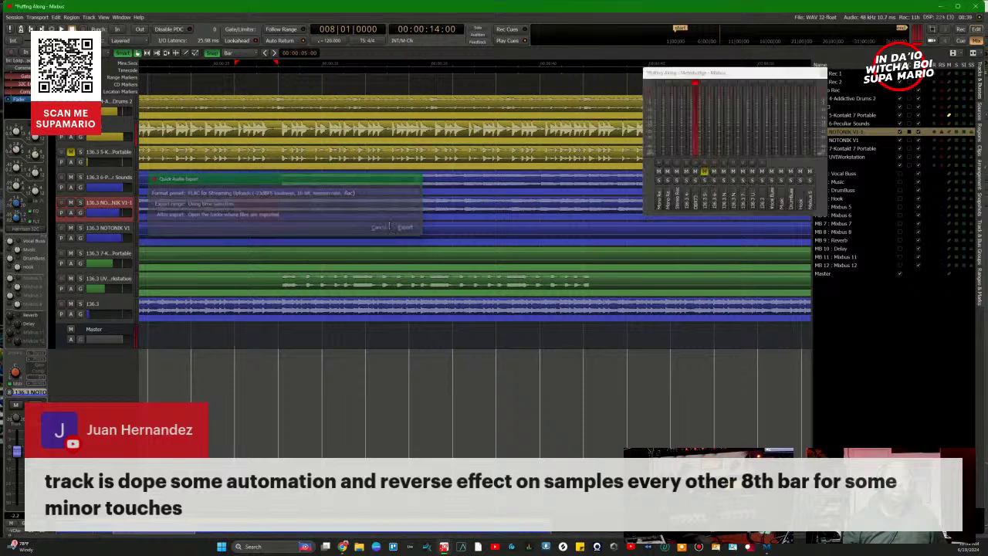
{"action": "right_click", "coordinate": [255, 209]}
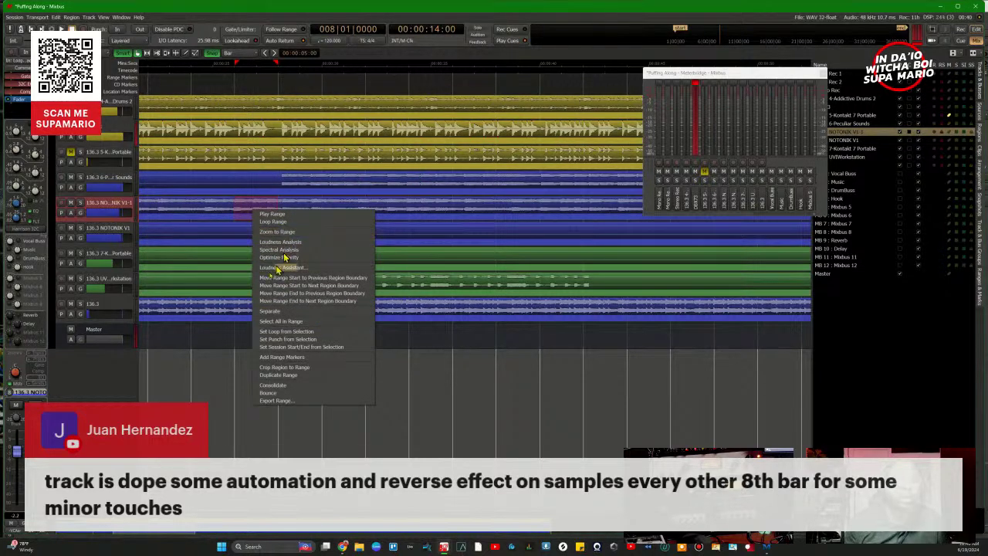
Step: Split the NOTONIK V1-1 region at both ends of the bar just before the 6-Peculiar Sounds part enters
{"action": "left_click", "coordinate": [157, 58]}
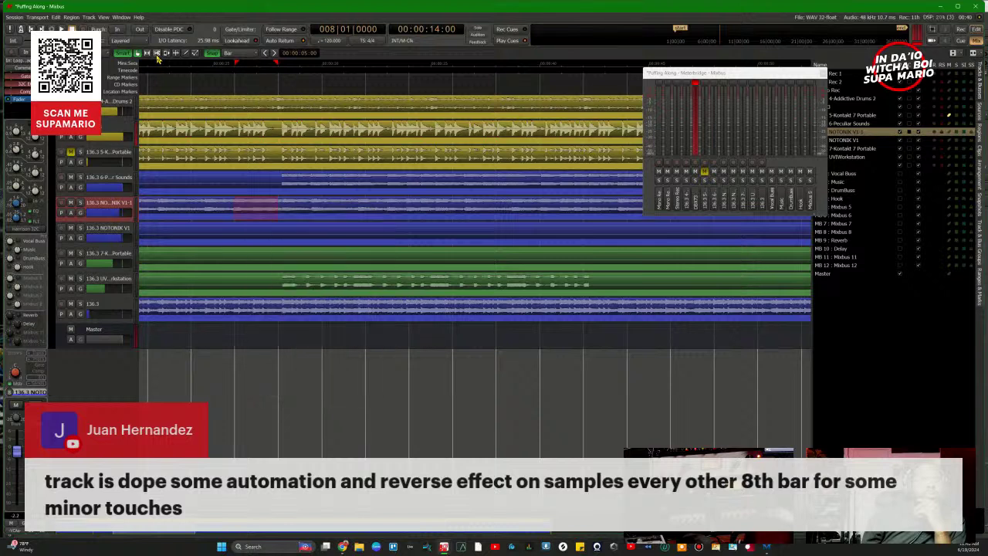
{"action": "key", "text": "Escape"}
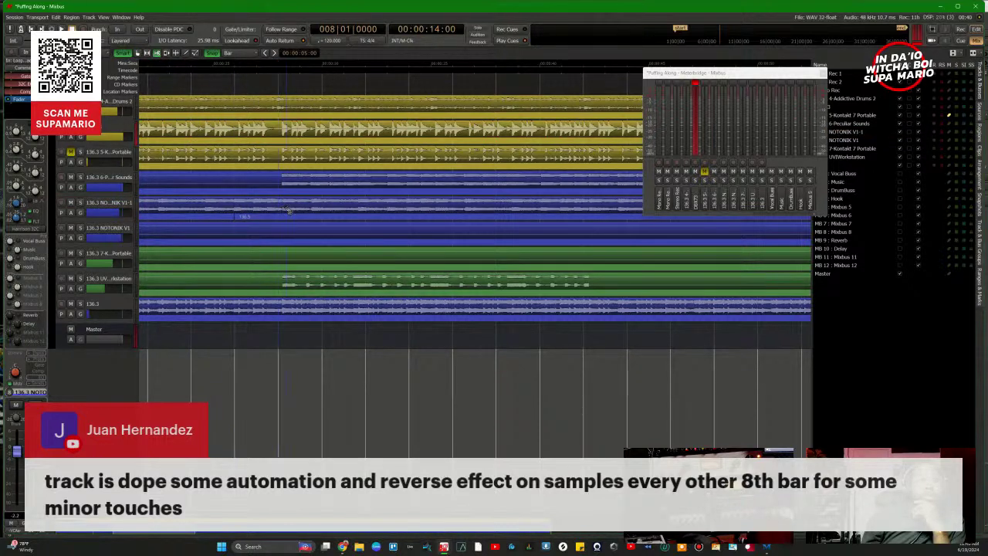
{"action": "key", "text": "s"}
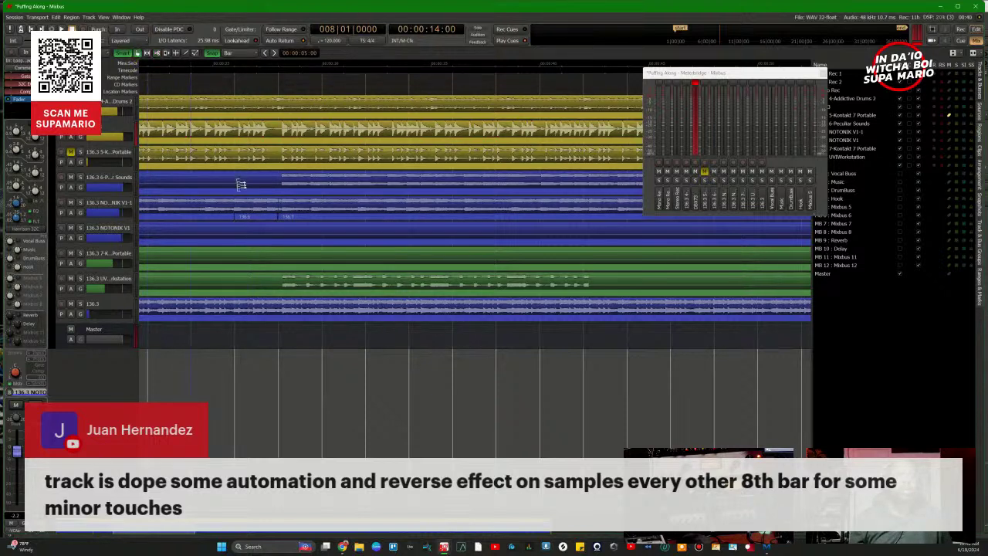
Step: Look through the region commands for the separated one-bar NOTONIK V1-1 region to find a suitable audio edit
{"action": "right_click", "coordinate": [257, 215]}
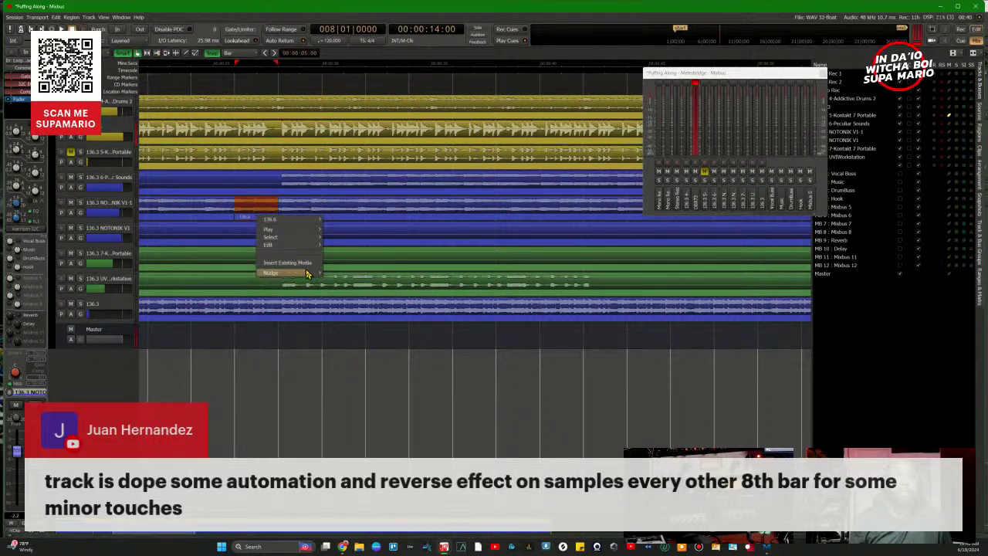
{"action": "mouse_move", "coordinate": [305, 245]}
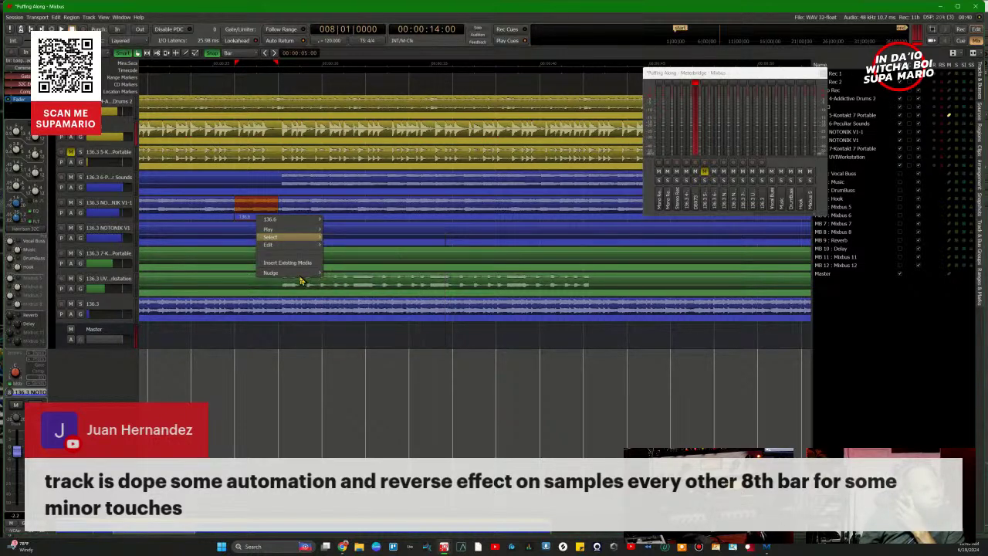
{"action": "mouse_move", "coordinate": [294, 221]}
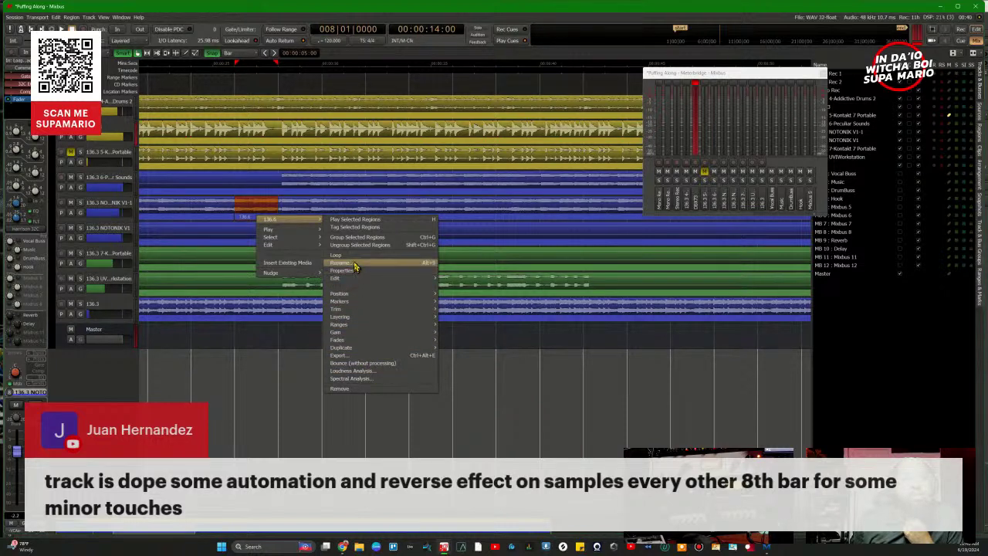
{"action": "mouse_move", "coordinate": [390, 303]}
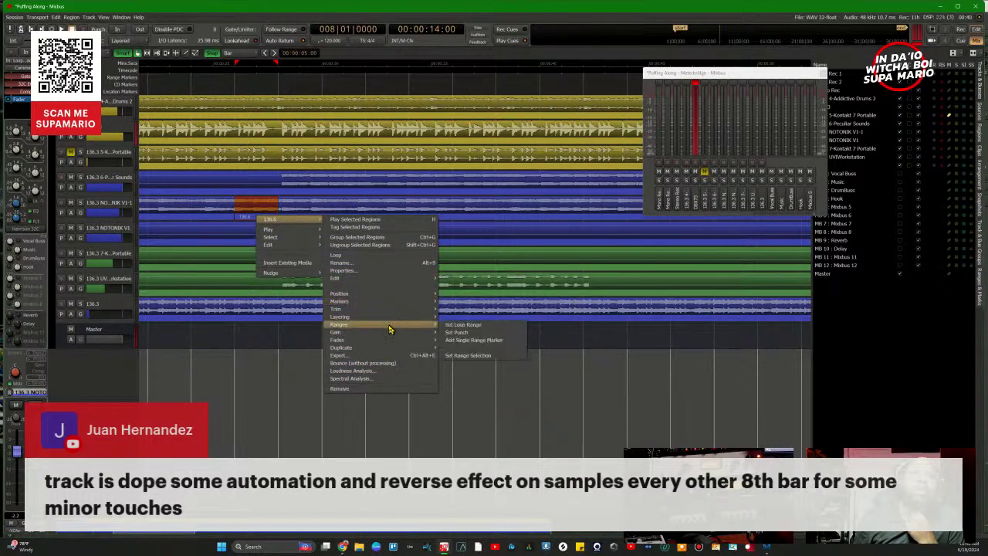
{"action": "mouse_move", "coordinate": [392, 345]}
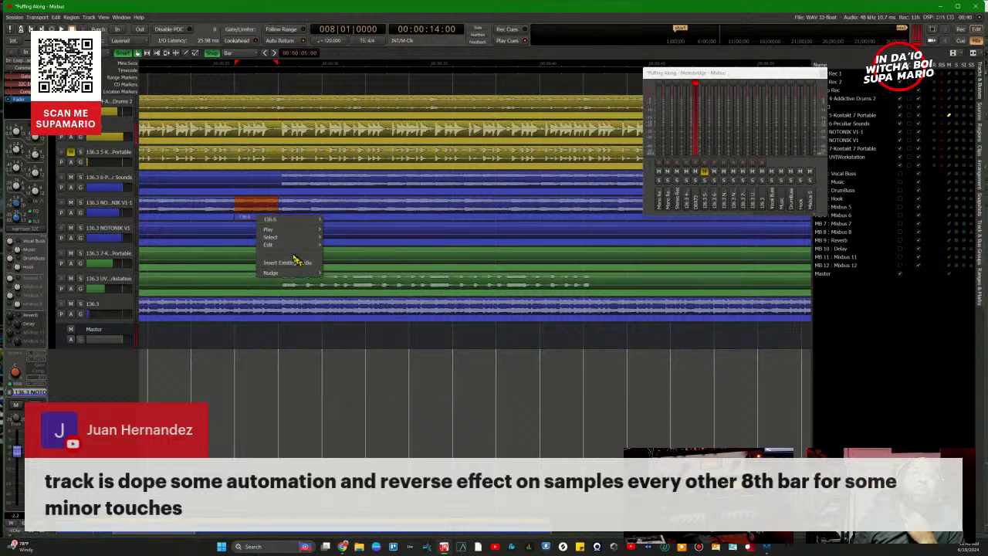
{"action": "left_click", "coordinate": [268, 199]}
{"action": "right_click", "coordinate": [266, 204]}
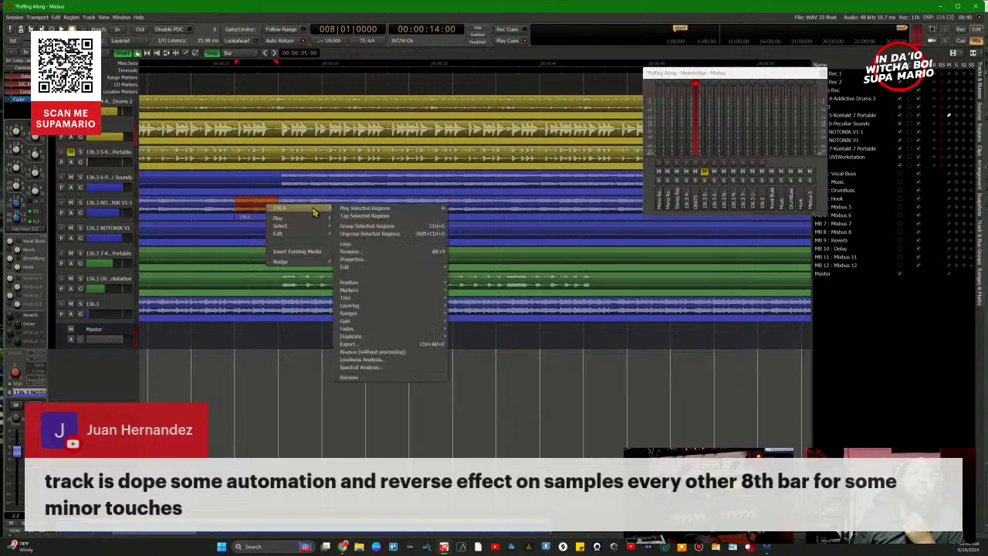
Step: Reverse the selected short region on the NOTONIK V1-1 track and audition it, soloing that track temporarily
{"action": "mouse_move", "coordinate": [400, 272]}
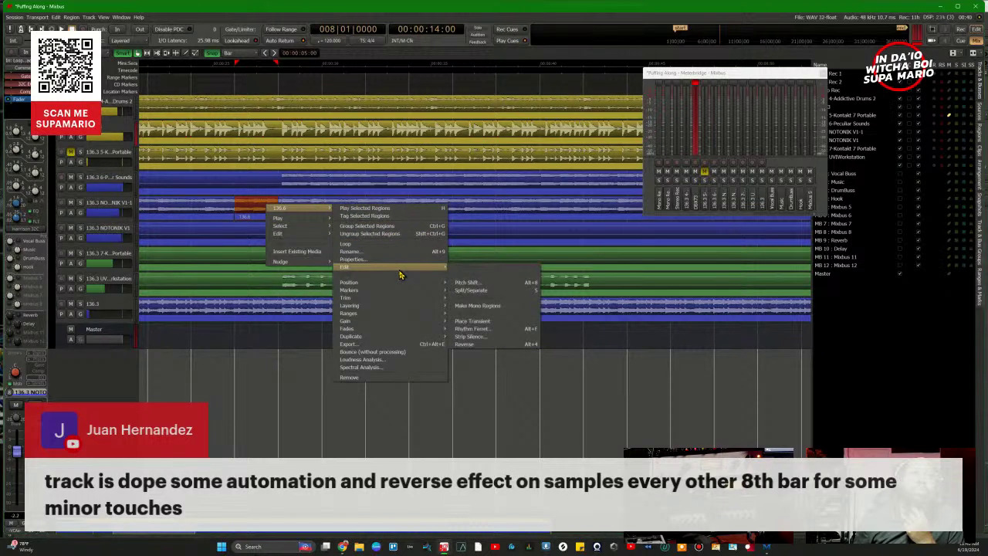
{"action": "left_click", "coordinate": [480, 343]}
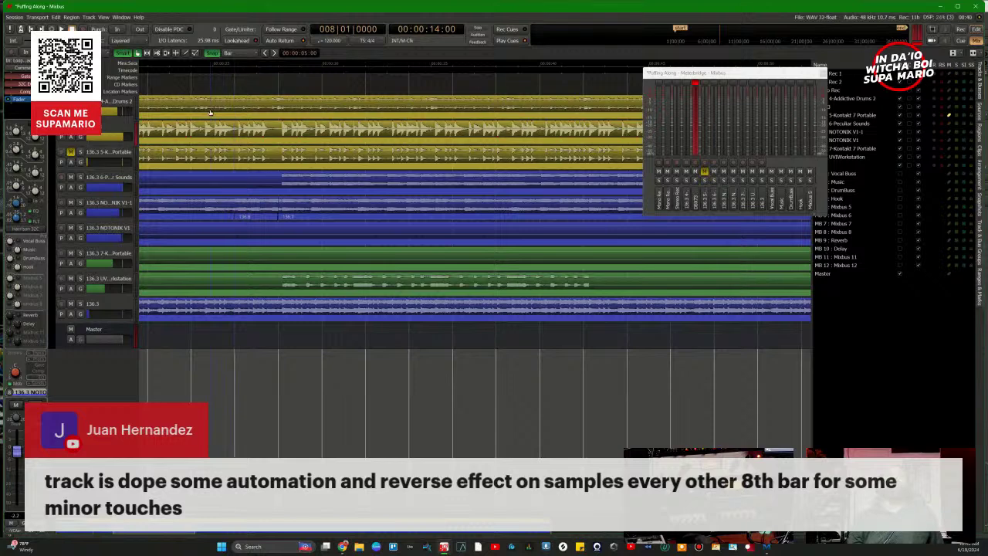
{"action": "key", "text": "space"}
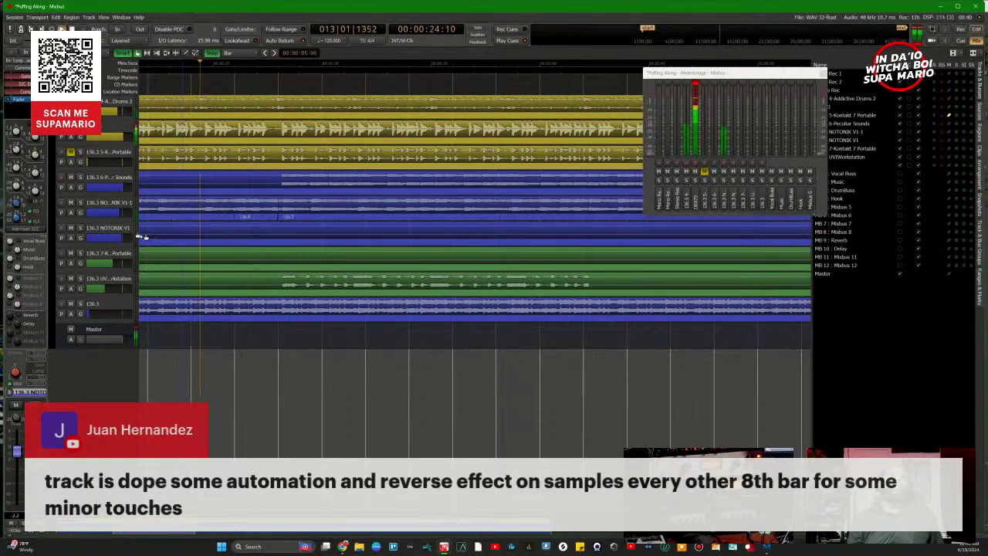
{"action": "left_click", "coordinate": [79, 202]}
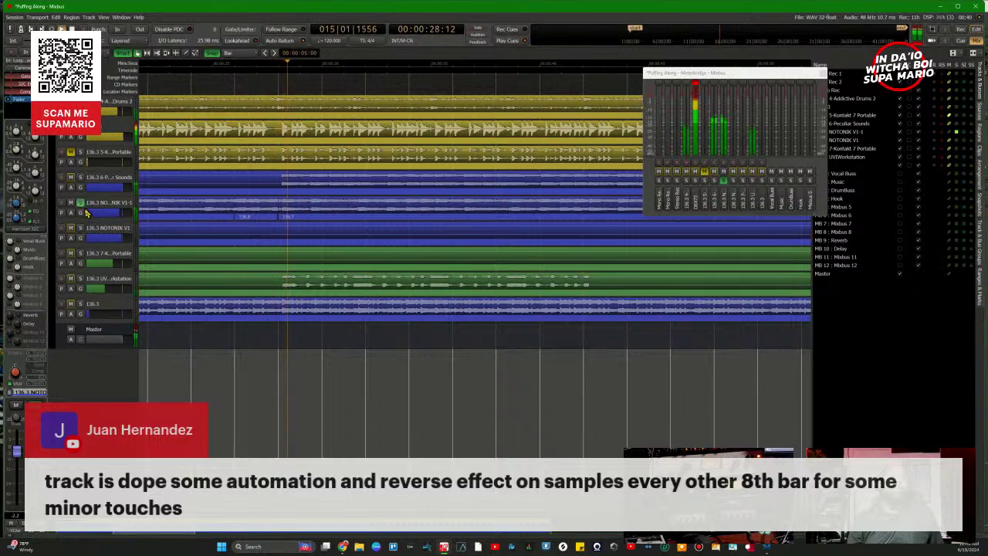
{"action": "left_click", "coordinate": [79, 202]}
Step: Replay the reversed passage from bar 13, temporarily muting the DBX73 track to compare the mix
{"action": "left_click", "coordinate": [193, 89]}
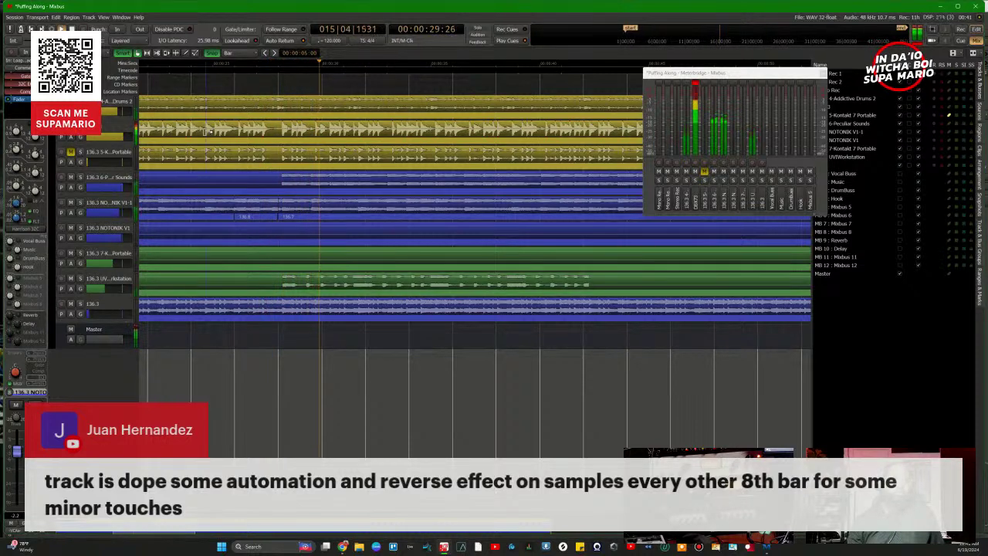
{"action": "left_click", "coordinate": [70, 137]}
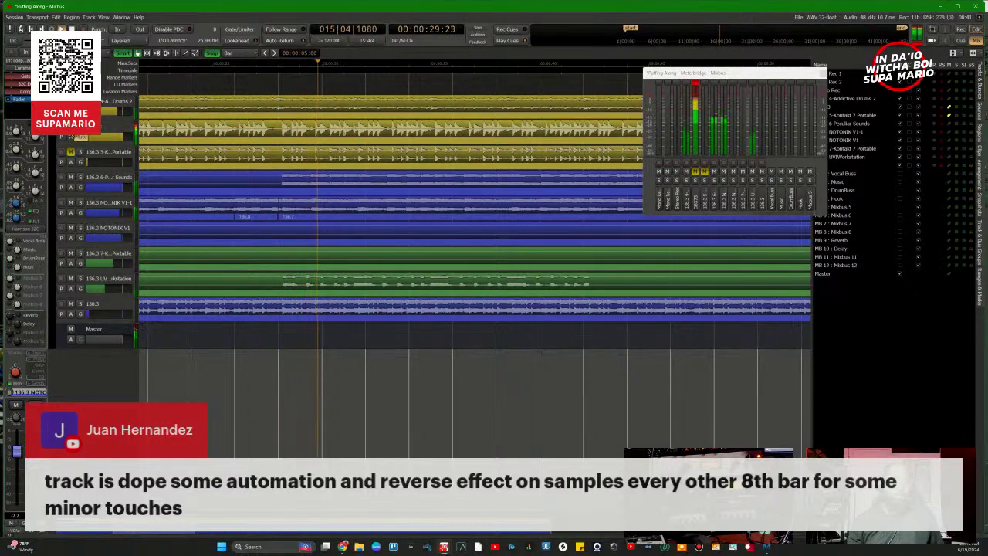
{"action": "left_click", "coordinate": [70, 136]}
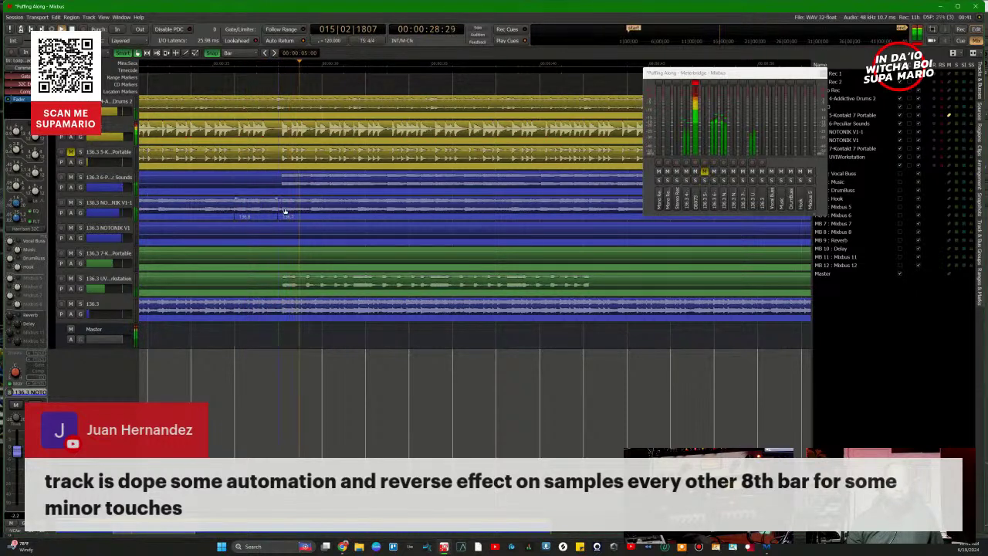
{"action": "key", "text": "space"}
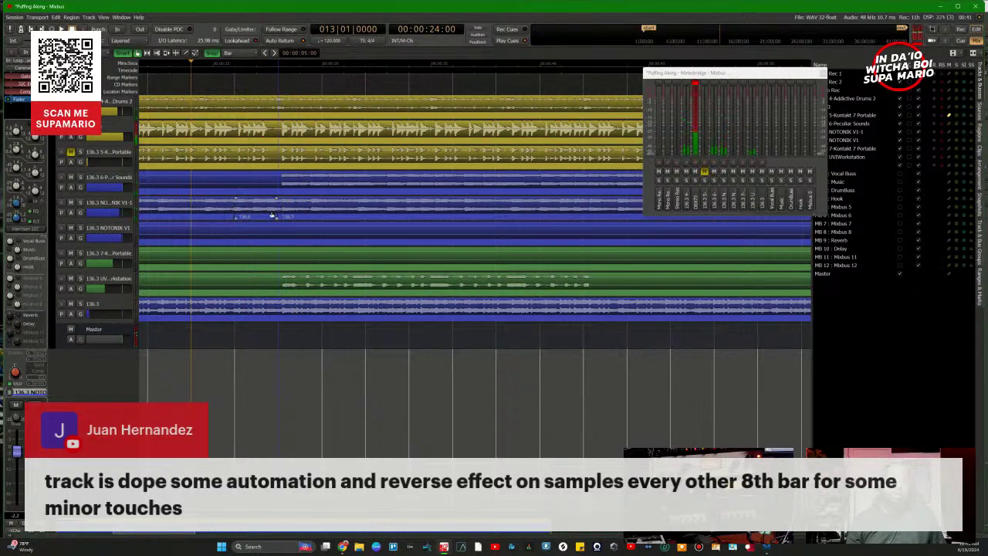
{"action": "key", "text": "space"}
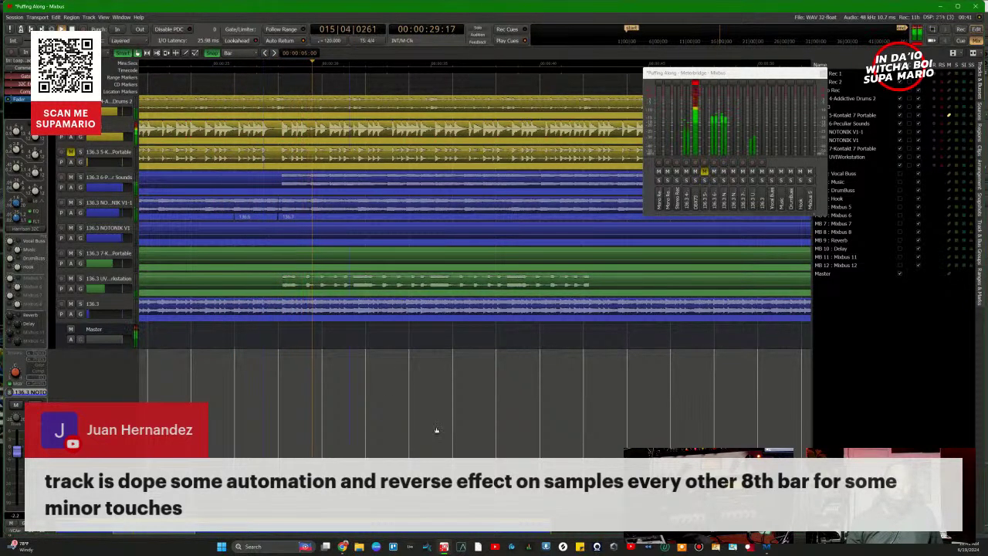
{"action": "key", "text": "space"}
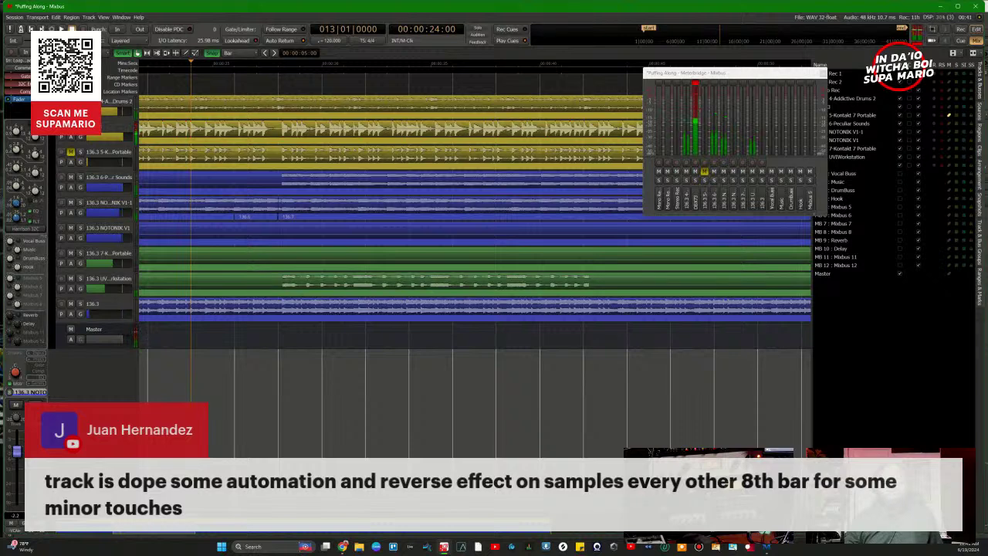
Step: Select the region following the reversed one on the NOTONIK V1-1 track and listen to the transition from bar 13
{"action": "left_click", "coordinate": [279, 216]}
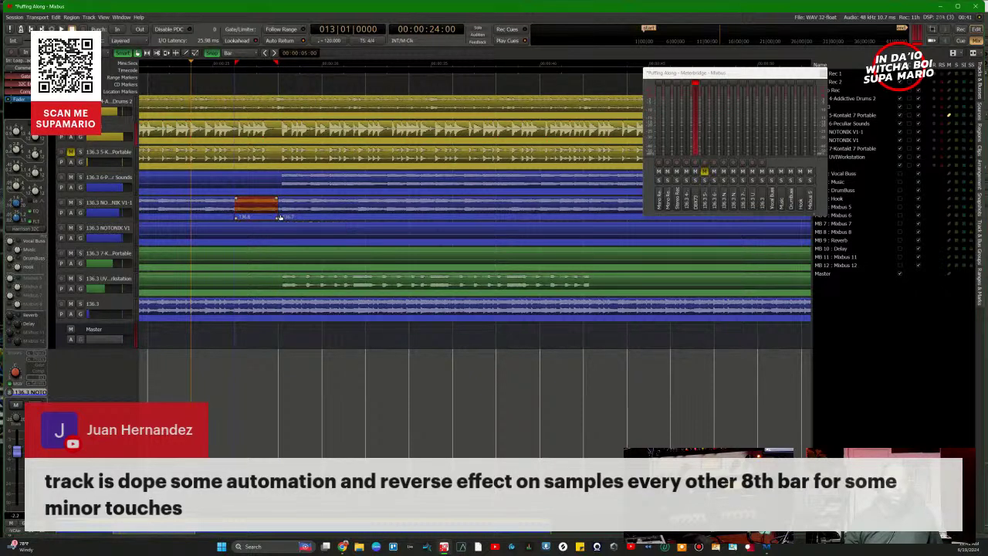
{"action": "left_click_drag", "start_coordinate": [280, 216], "coordinate": [278, 214]}
{"action": "key", "text": "space"}
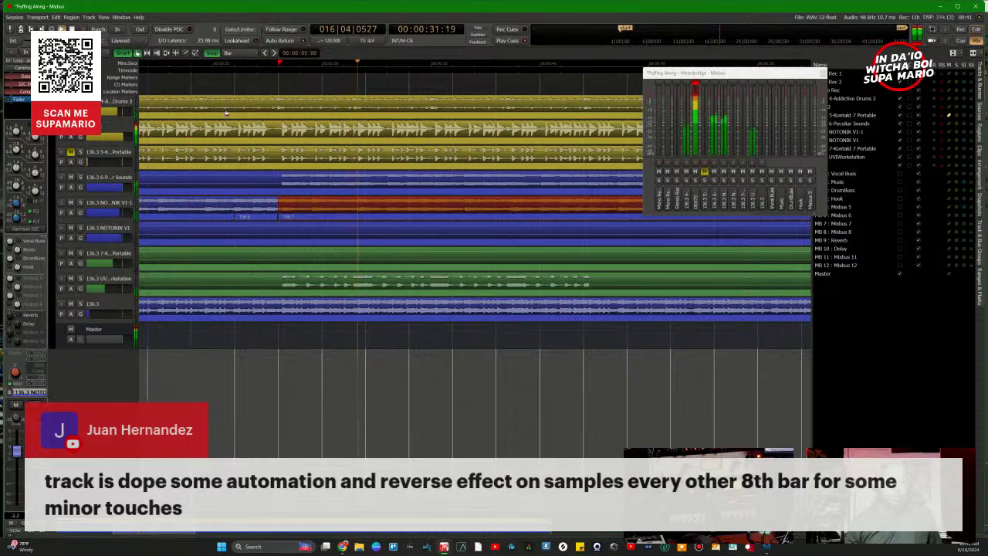
{"action": "key", "text": "space"}
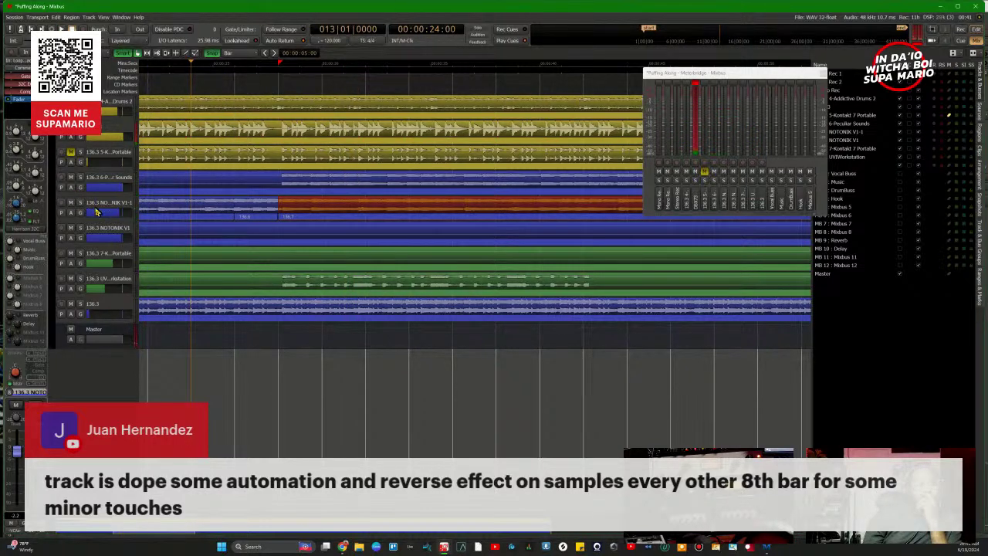
Step: Search for the Looperator plugin and insert it on the NOTONIK V1-1 mixer strip
{"action": "left_click", "coordinate": [99, 204]}
{"action": "key", "text": "alt+m"}
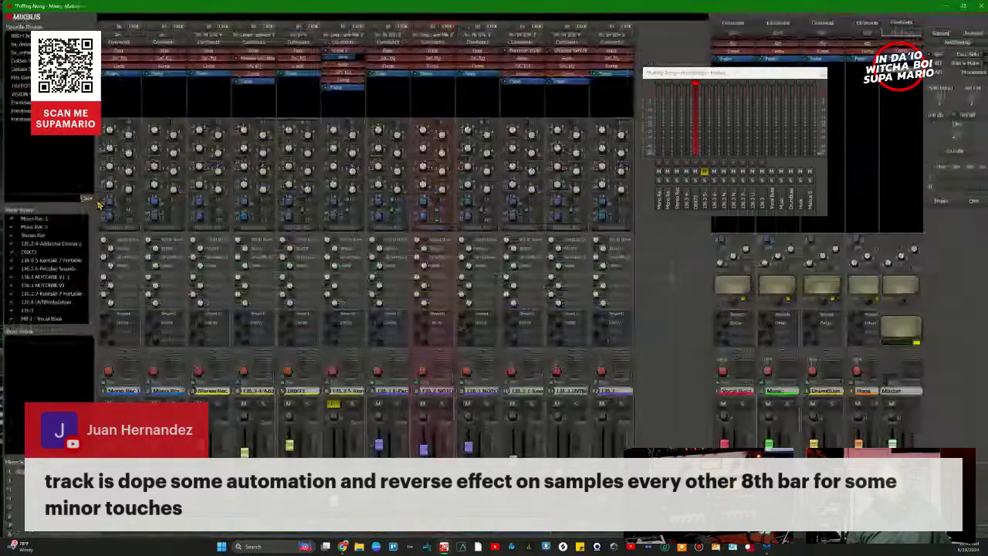
{"action": "right_click", "coordinate": [438, 96]}
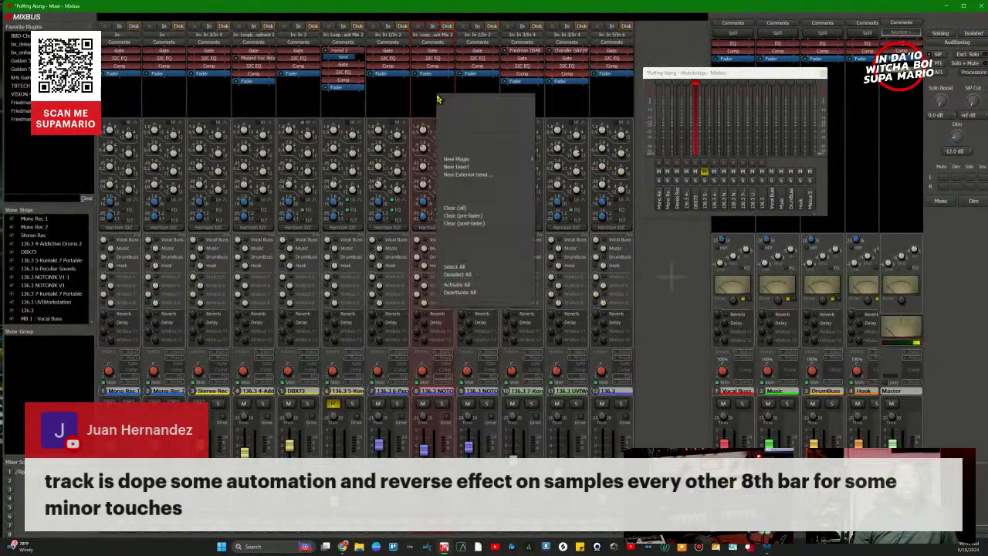
{"action": "mouse_move", "coordinate": [464, 160]}
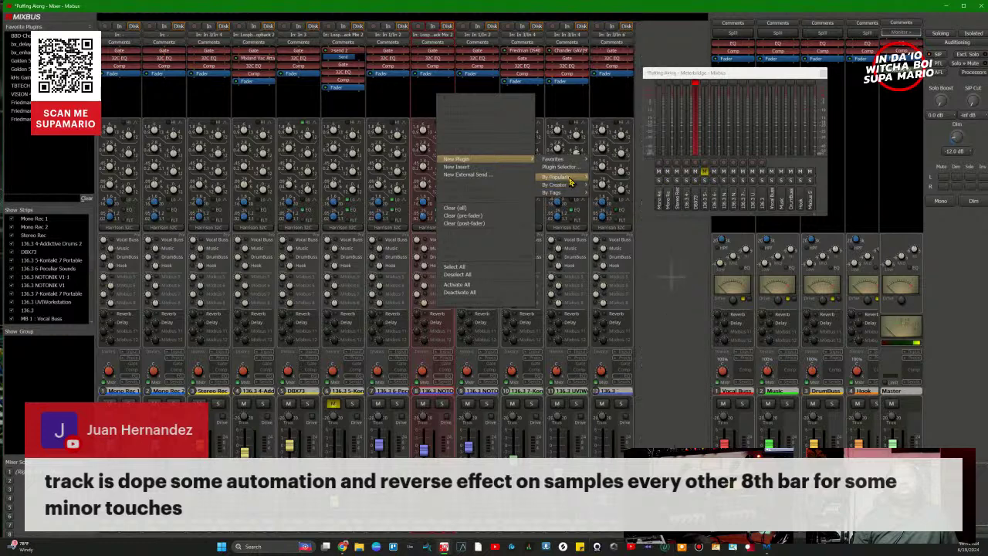
{"action": "left_click", "coordinate": [560, 167]}
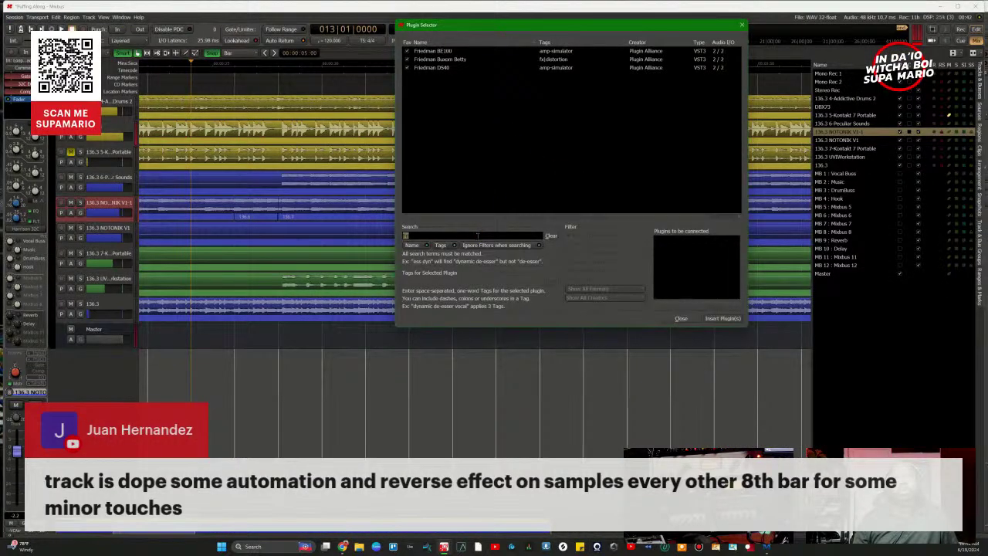
{"action": "key", "text": "BackSpace"}
{"action": "key", "text": "BackSpace"}
{"action": "key", "text": "BackSpace"}
{"action": "type", "text": "Lopp"}
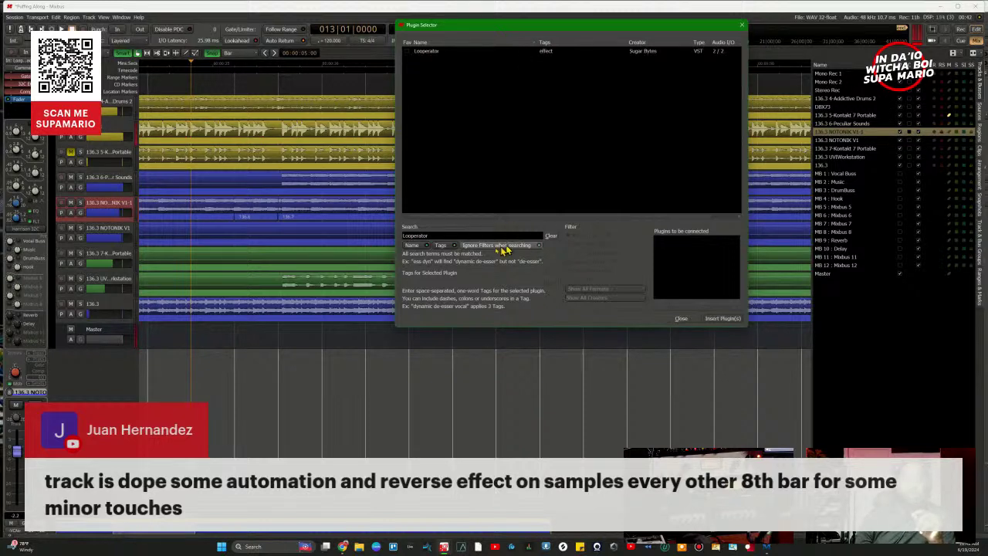
{"action": "double_click", "coordinate": [433, 51]}
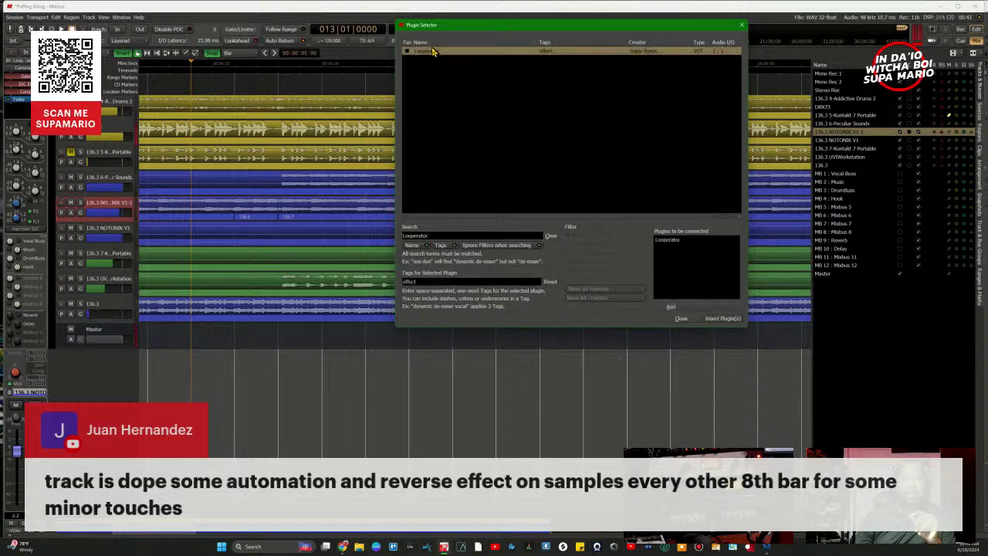
{"action": "left_click", "coordinate": [720, 319]}
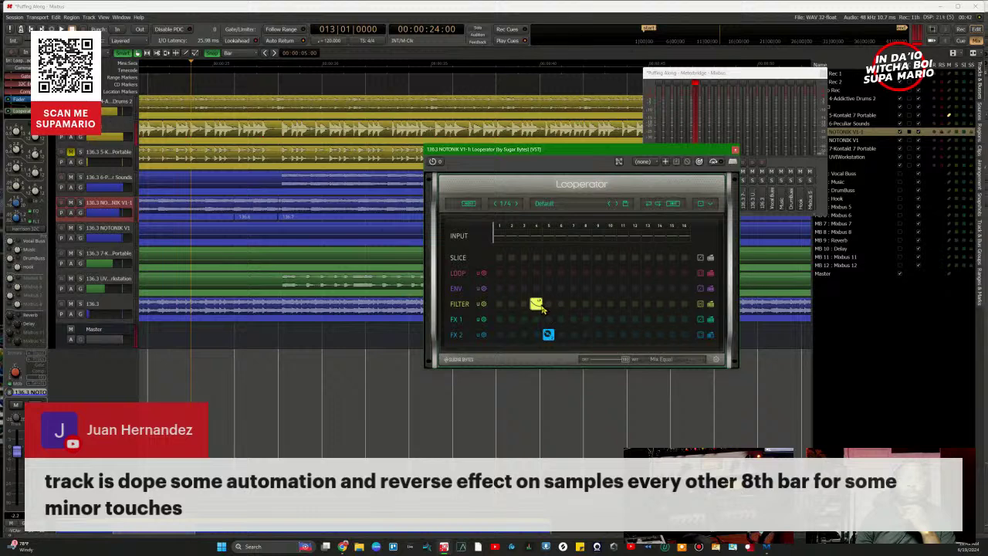
Step: Try an FX 2 effect on step 16 of the Looperator grid
{"action": "left_click", "coordinate": [498, 338]}
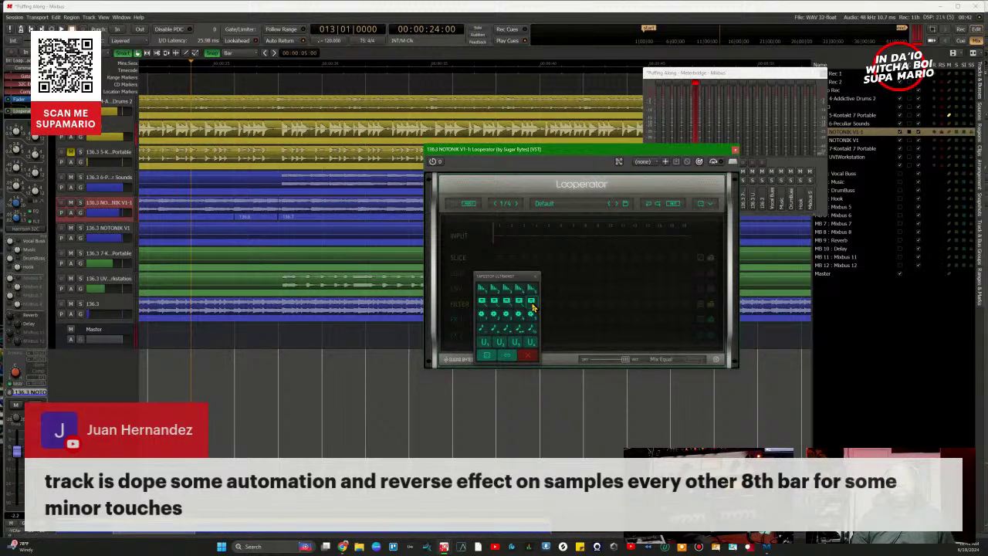
{"action": "left_click", "coordinate": [564, 331]}
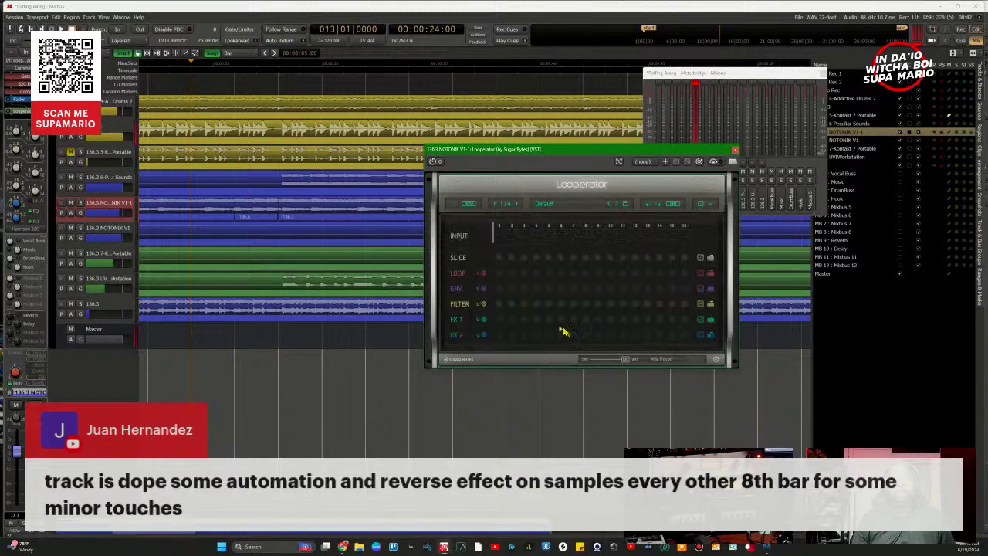
{"action": "left_click", "coordinate": [686, 342]}
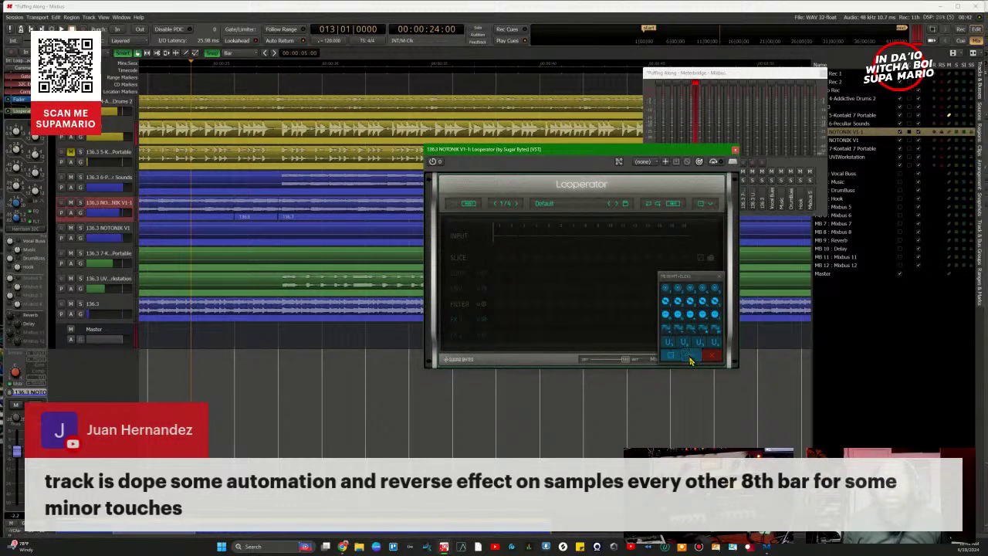
{"action": "left_click", "coordinate": [711, 304]}
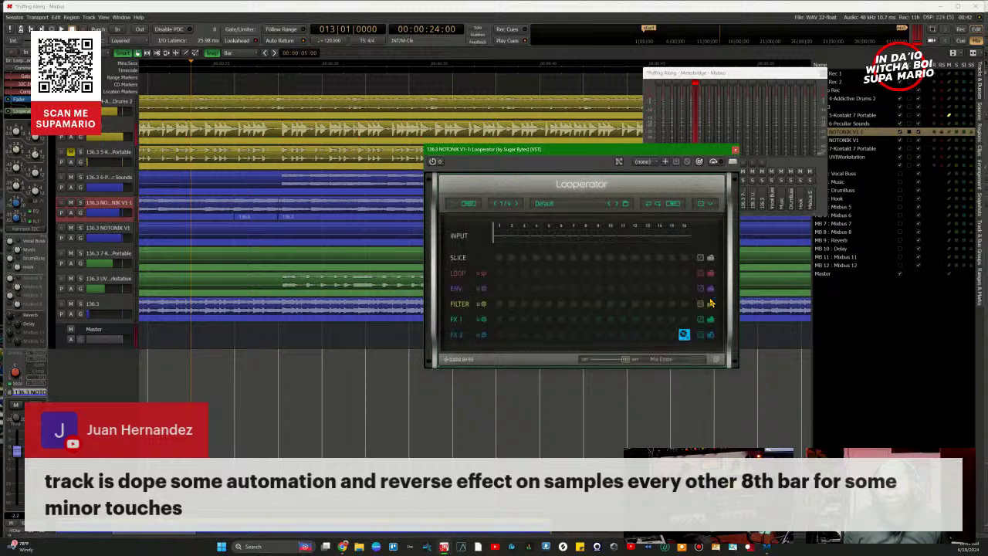
Step: Play the passage from bar 13 with the NOTONIK V1-1 track soloed to hear Looperator's effect
{"action": "left_click", "coordinate": [202, 70]}
{"action": "key", "text": "space"}
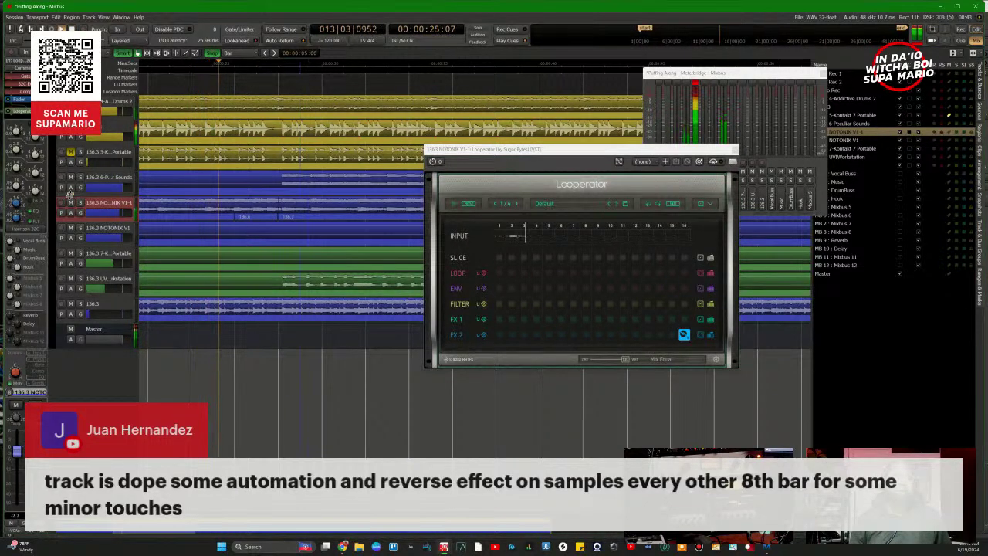
{"action": "left_click", "coordinate": [80, 203]}
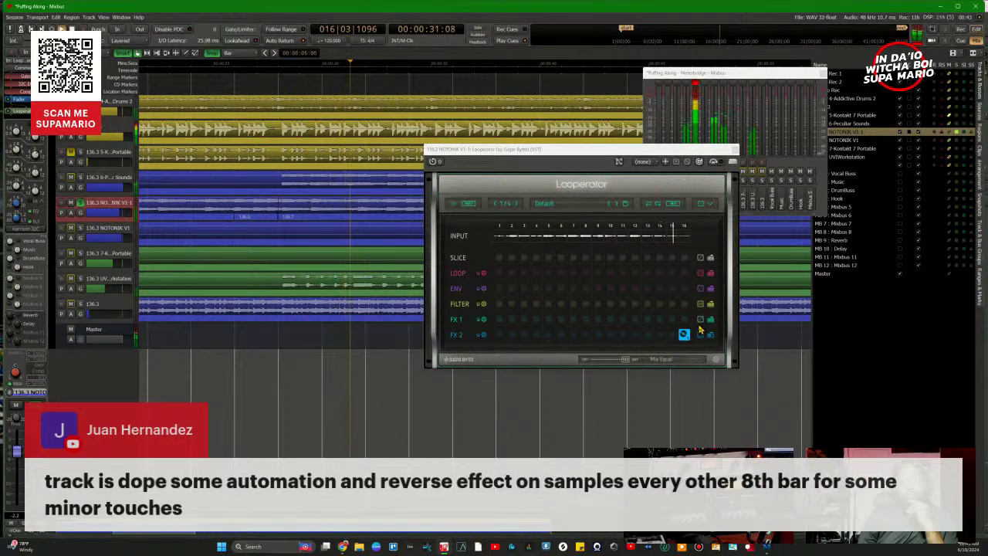
Step: Try a forward-and-reverse loop effect on step 2 of Looperator's Loop row, and clear it after listening
{"action": "key", "text": "alt+m"}
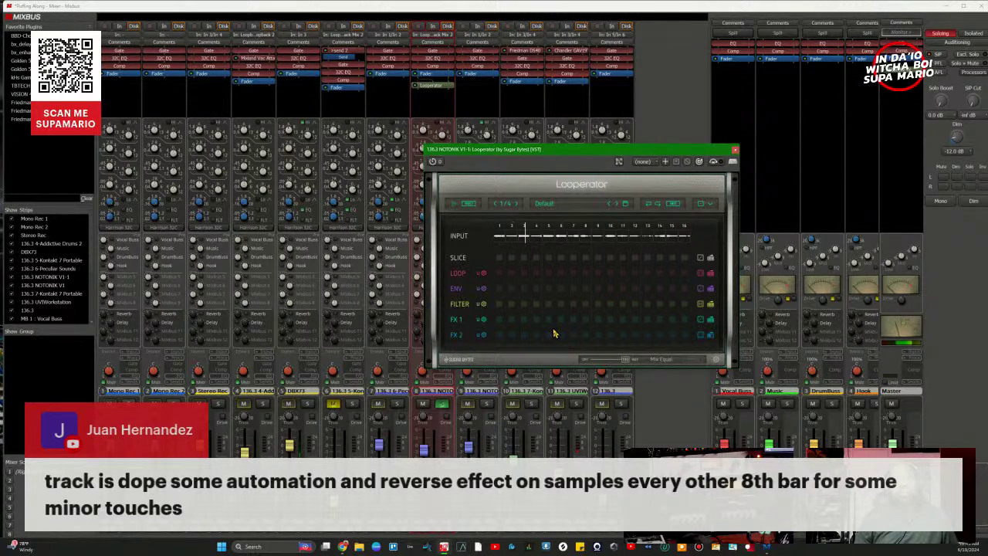
{"action": "left_click", "coordinate": [537, 334]}
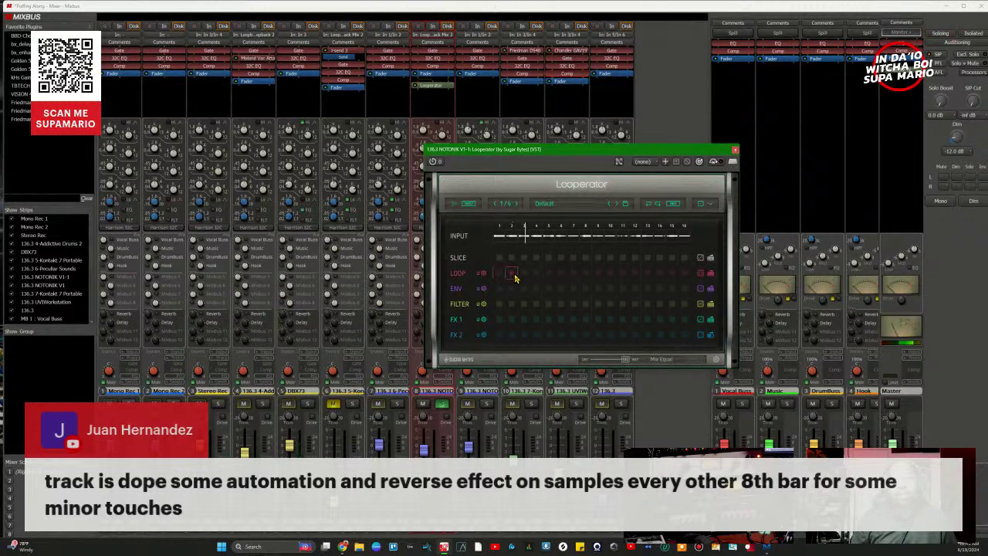
{"action": "left_click", "coordinate": [517, 278]}
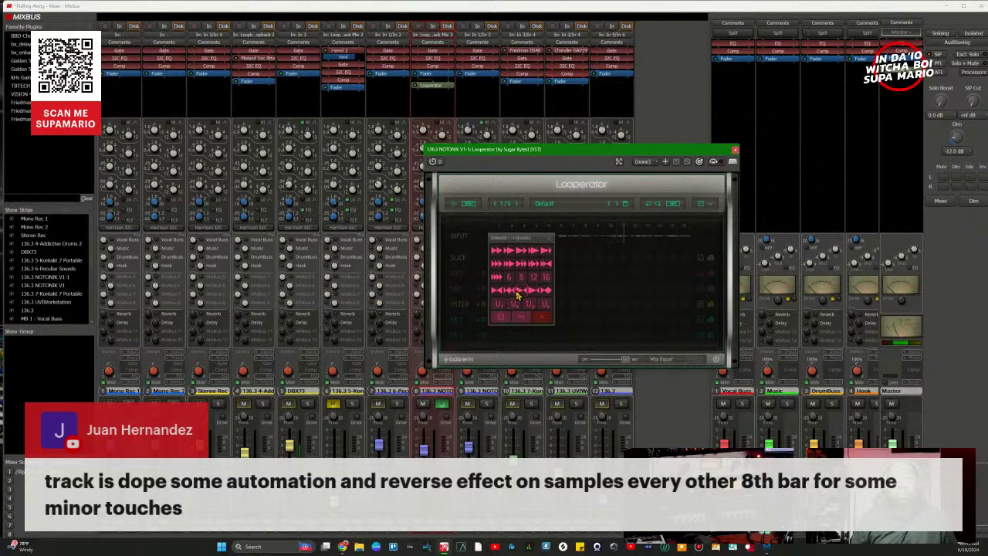
{"action": "left_click", "coordinate": [517, 293]}
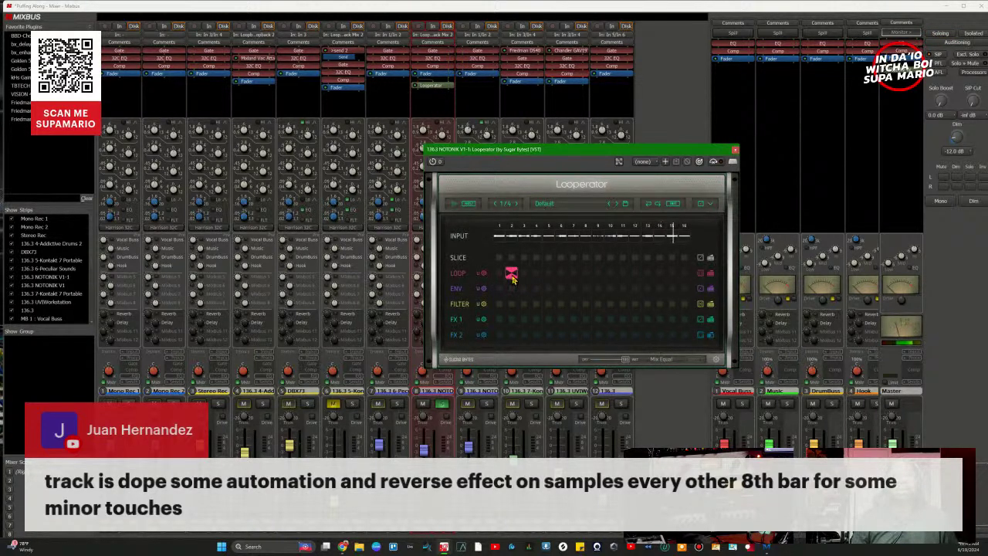
{"action": "left_click", "coordinate": [512, 275]}
{"action": "left_click", "coordinate": [532, 321]}
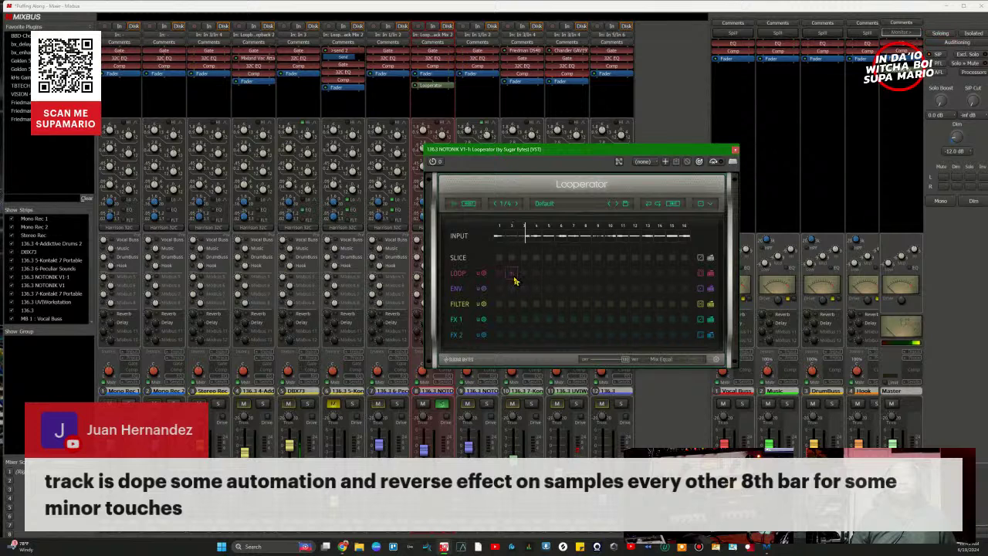
Step: Place a forward-and-reverse loop effect on step 4 of Looperator's Loop row and play the session from the start in the editor
{"action": "left_click", "coordinate": [537, 275]}
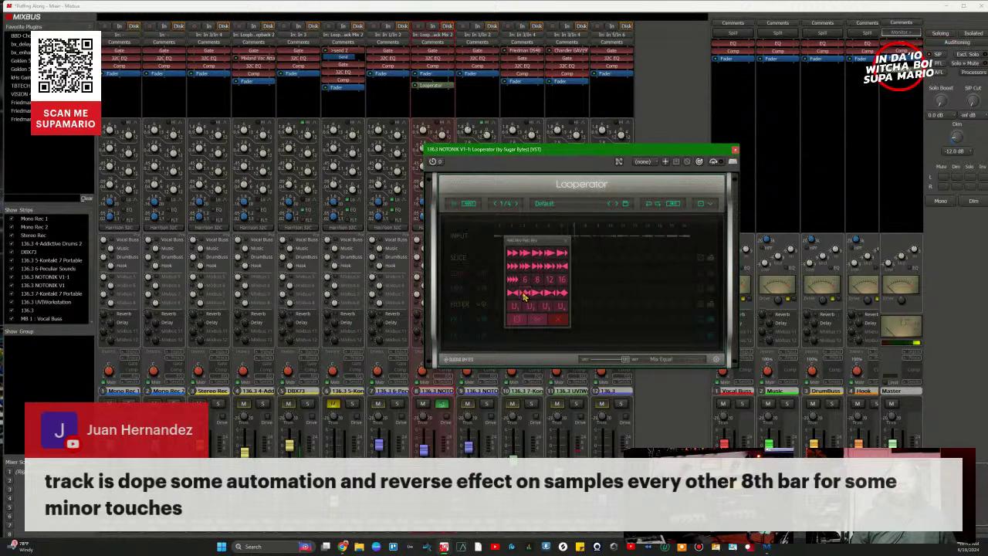
{"action": "left_click", "coordinate": [515, 297]}
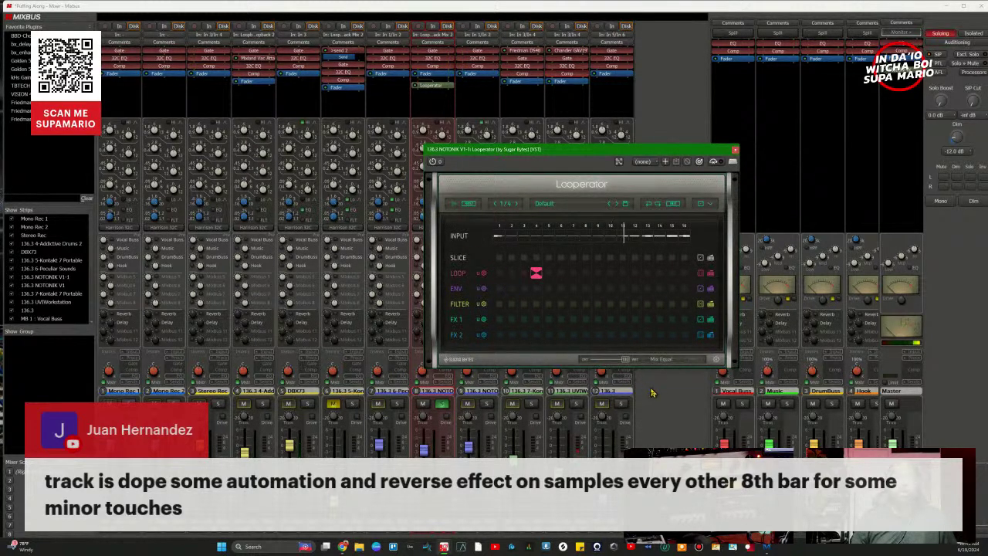
{"action": "key", "text": "alt+b"}
{"action": "key", "text": "alt+e"}
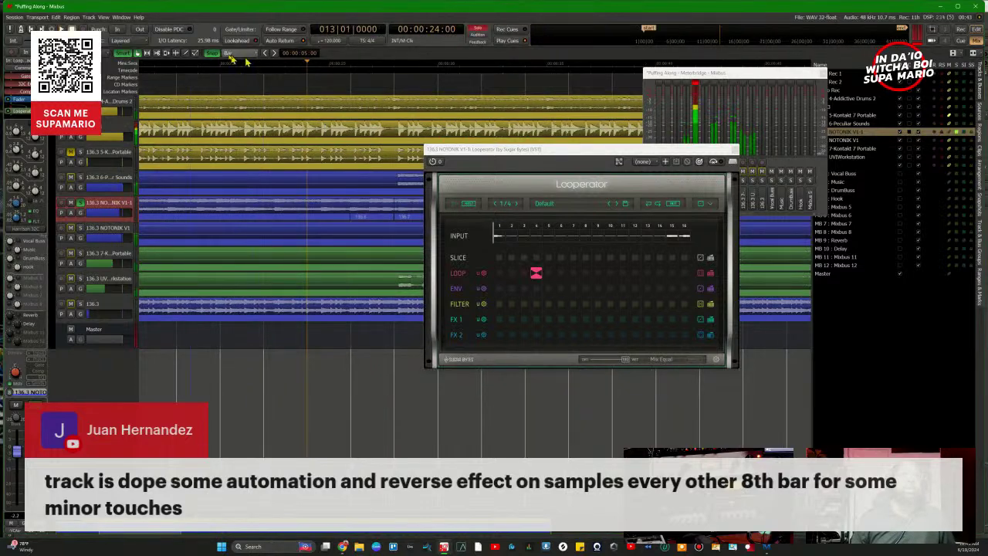
{"action": "key", "text": "Home"}
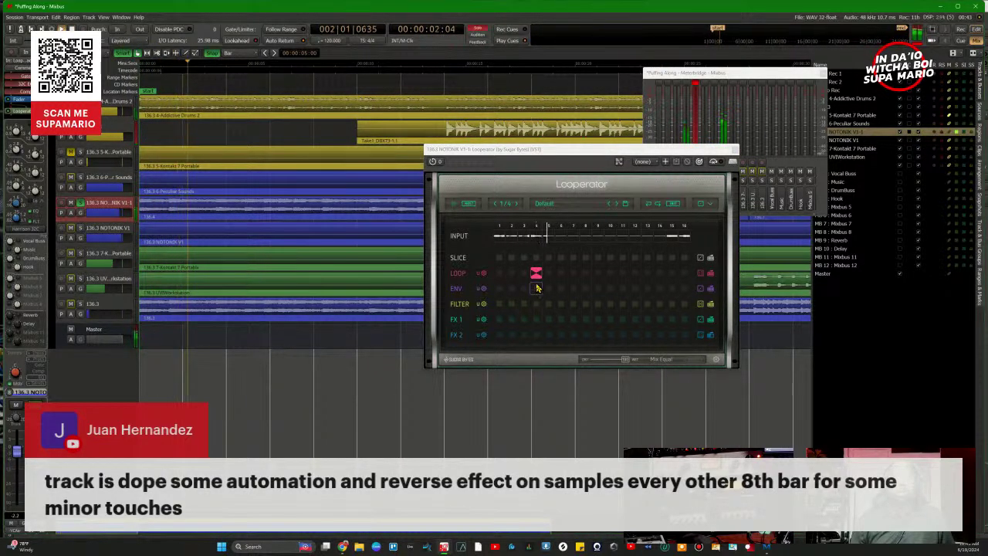
Step: Return to the mixer, try a forward-and-reverse loop effect on step 12 of Looperator's Loop row, and clear it
{"action": "key", "text": "alt+m"}
{"action": "left_click", "coordinate": [634, 272]}
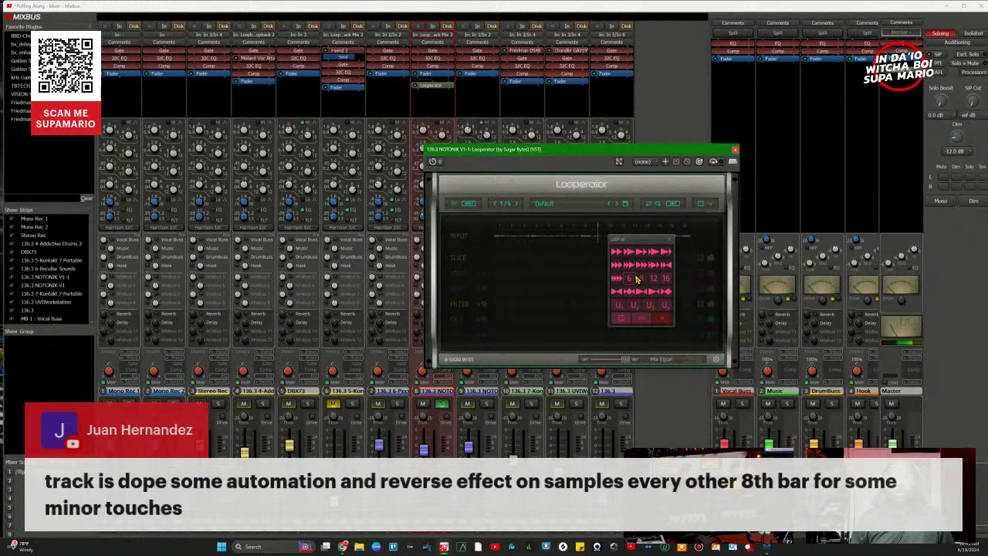
{"action": "left_click", "coordinate": [657, 295]}
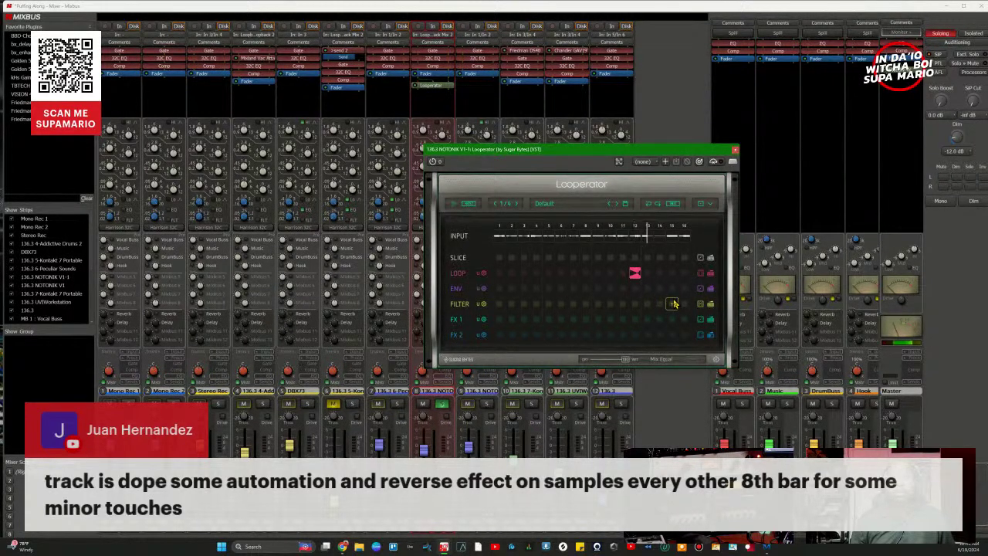
{"action": "left_click", "coordinate": [635, 272]}
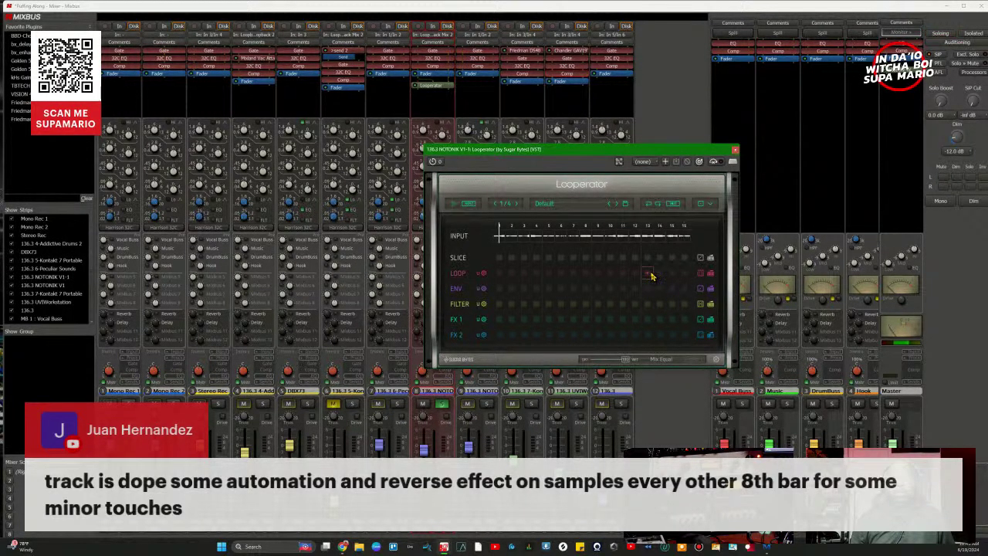
Step: Place a loop effect on step 13 of Looperator's Loop row
{"action": "left_click", "coordinate": [648, 274]}
{"action": "left_click", "coordinate": [647, 277]}
{"action": "left_click_drag", "start_coordinate": [648, 277], "coordinate": [644, 291]}
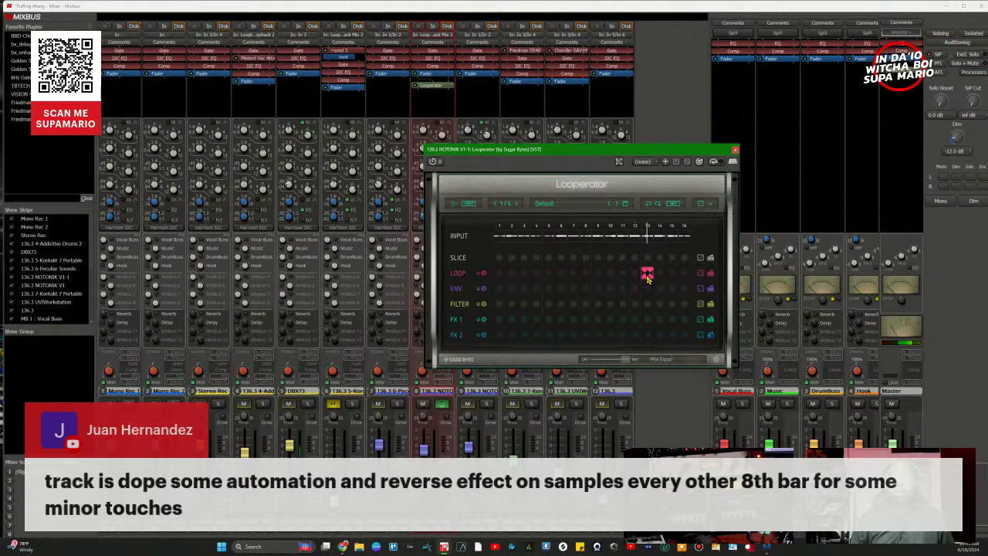
Step: Try filling Loop steps 13 to 16 with separate copies of the effect, and clear steps 15 and 16
{"action": "mouse_move", "coordinate": [647, 280]}
{"action": "left_mouse_down"}
{"action": "mouse_move", "coordinate": [644, 297]}
{"action": "mouse_move", "coordinate": [636, 292]}
{"action": "mouse_move", "coordinate": [687, 275]}
{"action": "left_mouse_up"}
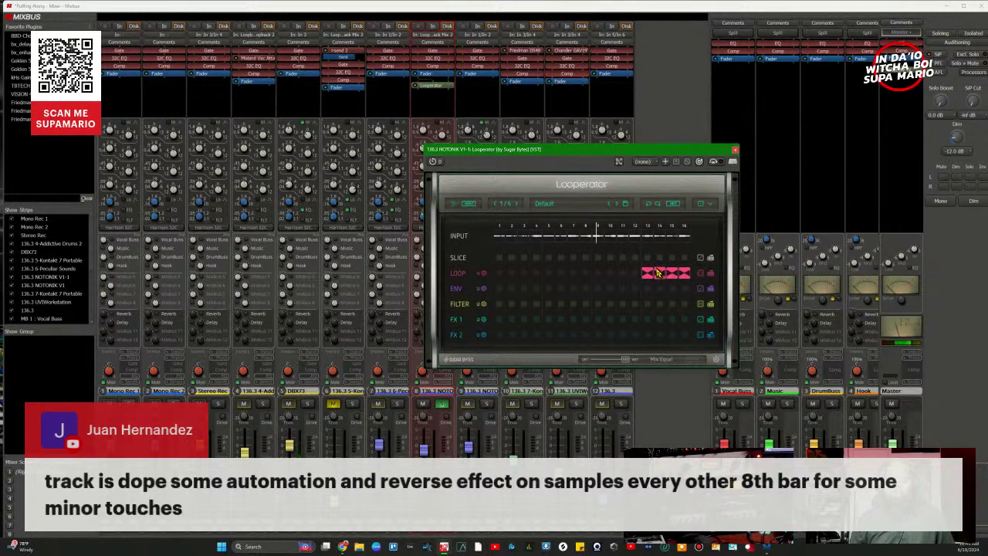
{"action": "mouse_move", "coordinate": [671, 278]}
{"action": "left_mouse_down"}
{"action": "mouse_move", "coordinate": [693, 314]}
{"action": "mouse_move", "coordinate": [681, 280]}
{"action": "left_mouse_up"}
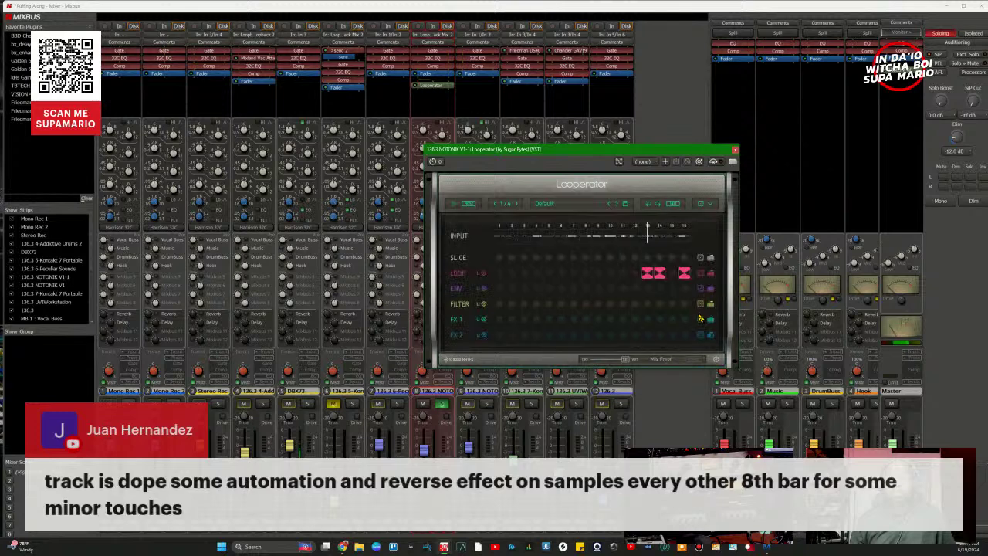
{"action": "left_click", "coordinate": [680, 278]}
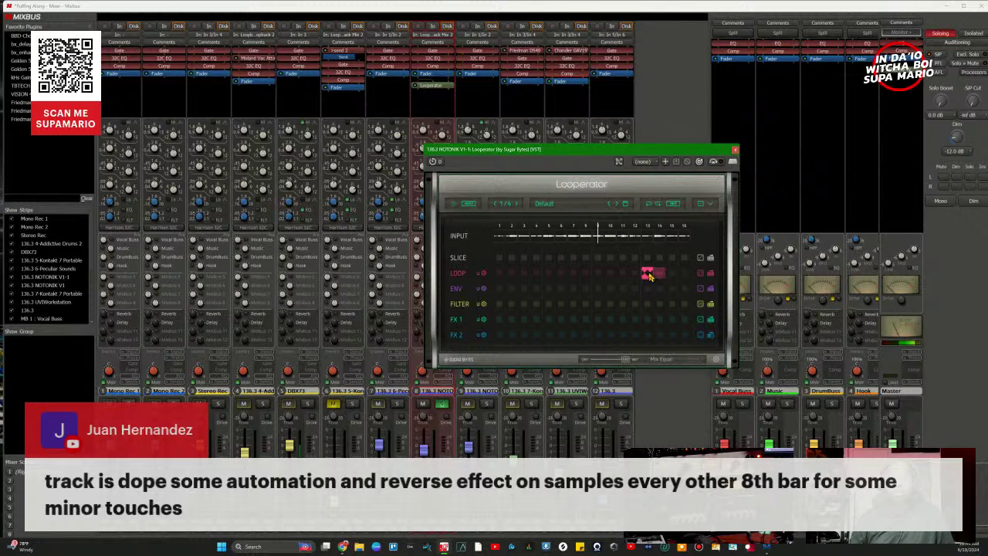
Step: Set Loop step 13 to the forward-and-reverse effect held across steps 14 to 16, comparing it with the reverse-and-forward variant
{"action": "mouse_move", "coordinate": [651, 276]}
{"action": "left_mouse_down"}
{"action": "mouse_move", "coordinate": [664, 301]}
{"action": "mouse_move", "coordinate": [638, 291]}
{"action": "left_mouse_up"}
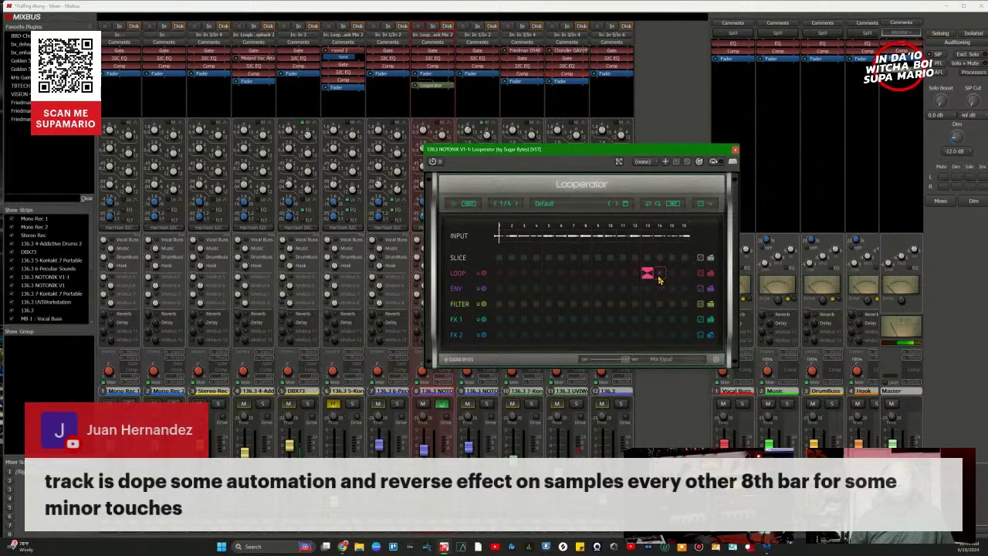
{"action": "left_click_drag", "start_coordinate": [649, 281], "coordinate": [695, 282]}
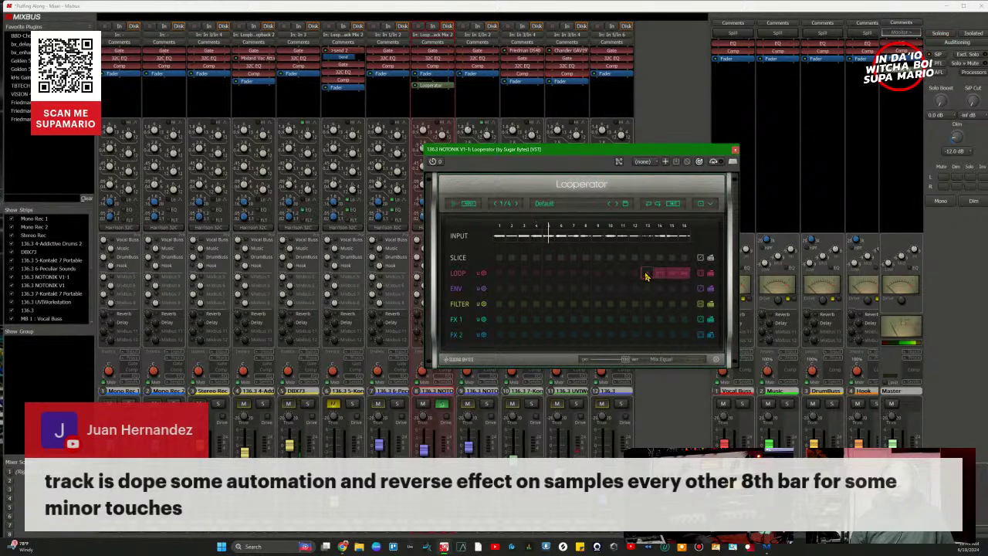
{"action": "left_click_drag", "start_coordinate": [647, 276], "coordinate": [662, 290]}
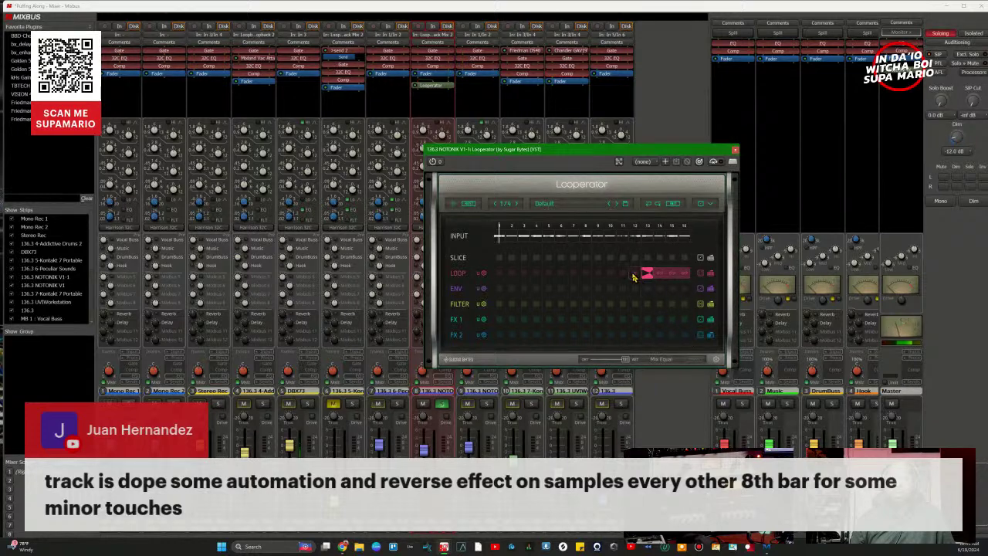
{"action": "left_click_drag", "start_coordinate": [638, 278], "coordinate": [683, 292]}
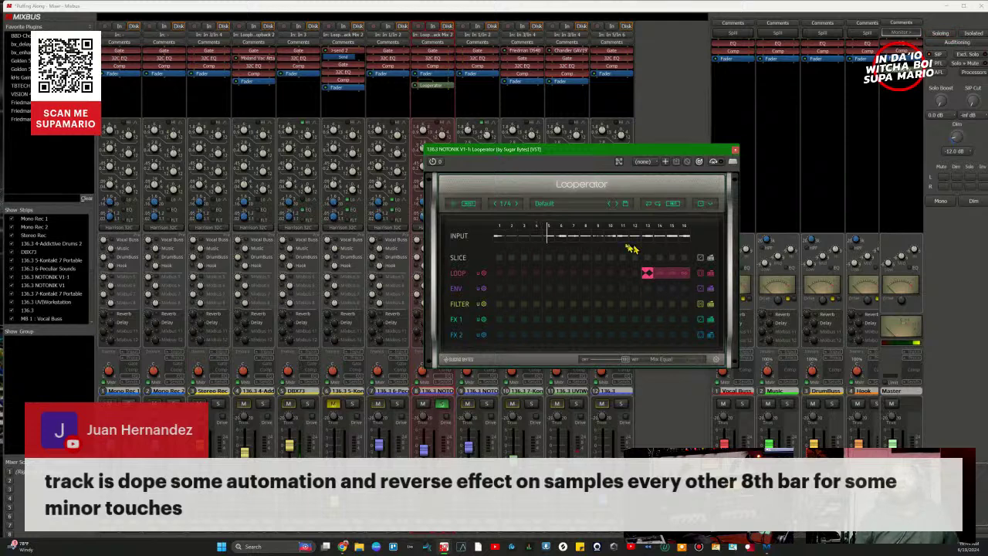
{"action": "left_click", "coordinate": [699, 431]}
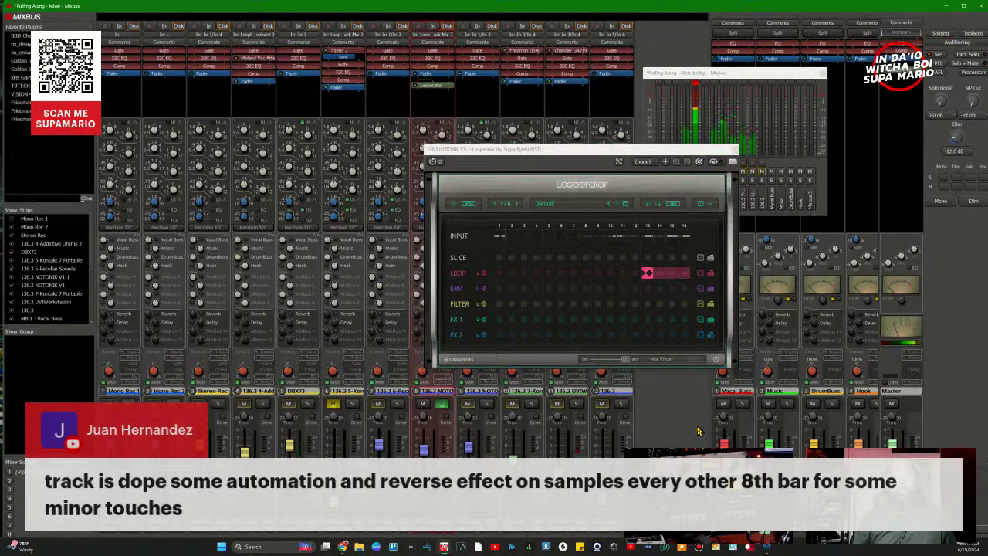
{"action": "left_click", "coordinate": [652, 283]}
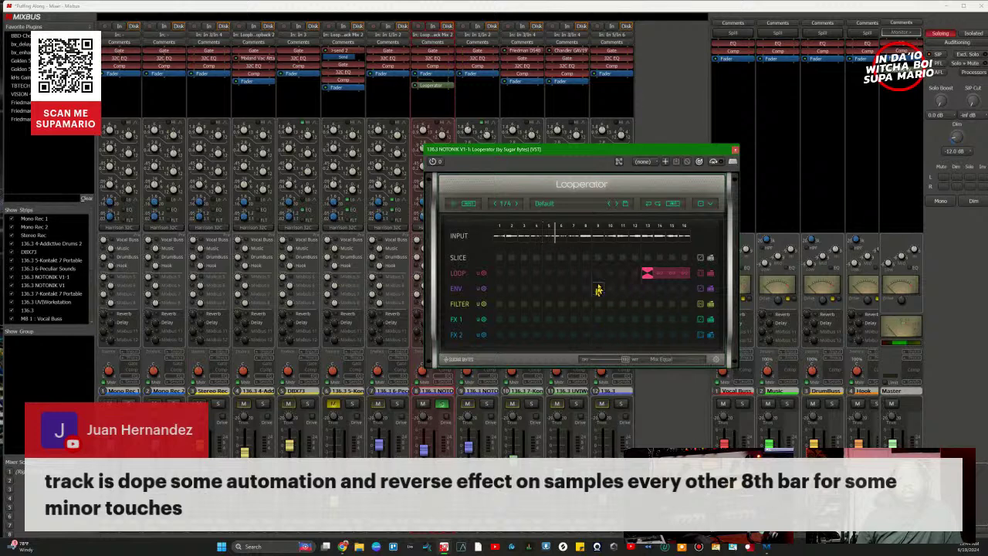
Step: Shorten the held loop effect to end at step 15, keep Loop step 16 empty, and unsolo the NOTONIK V1-1 track
{"action": "left_click", "coordinate": [685, 274]}
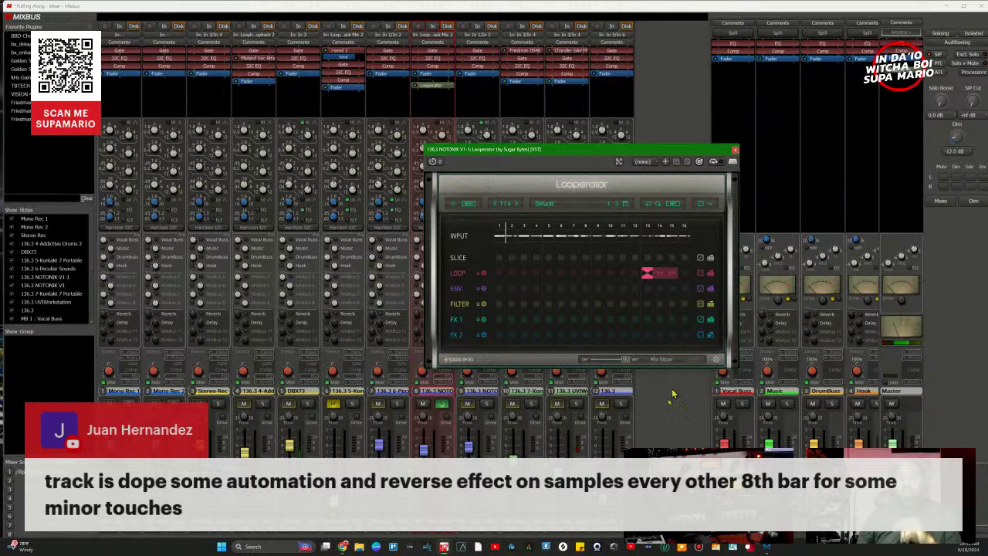
{"action": "left_click", "coordinate": [446, 404]}
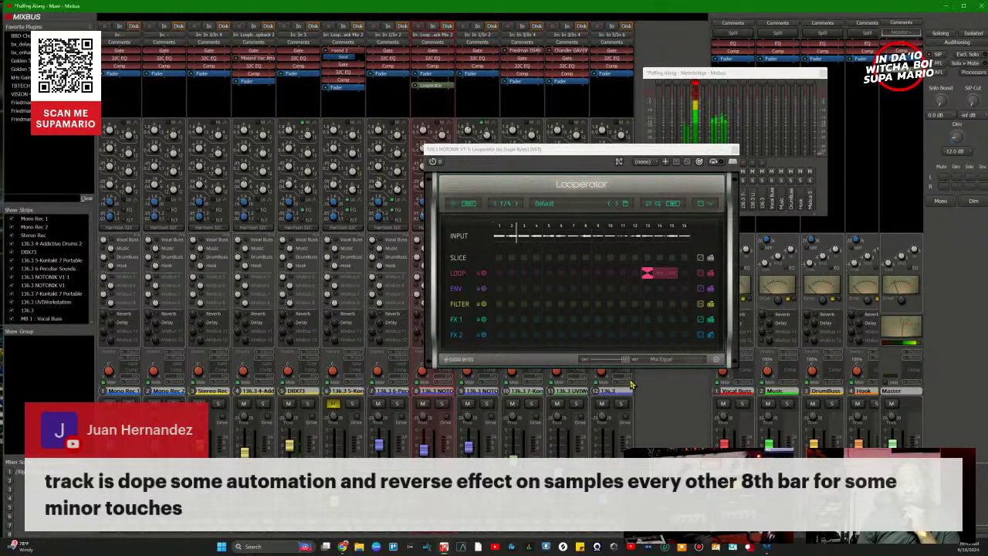
{"action": "left_click", "coordinate": [685, 276]}
{"action": "right_click", "coordinate": [686, 276]}
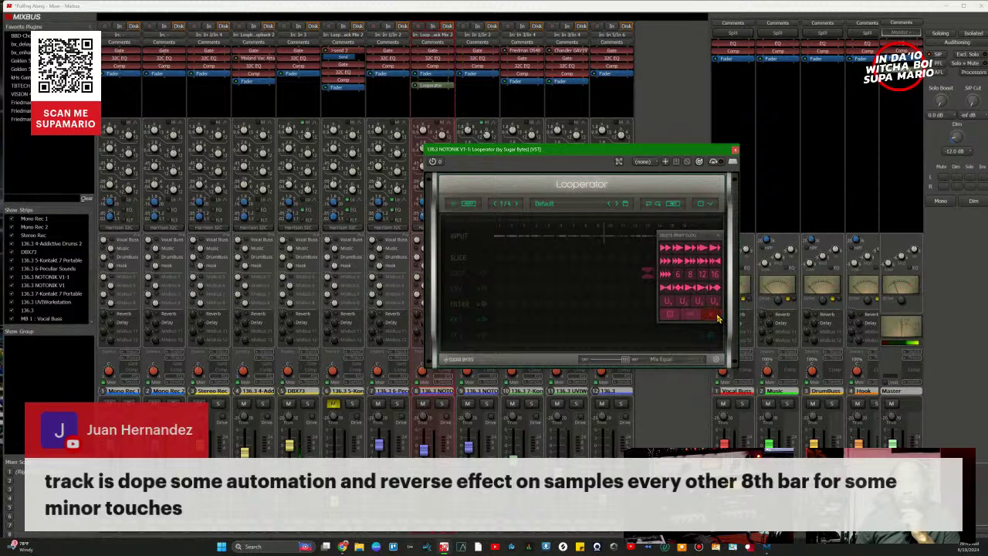
{"action": "left_click", "coordinate": [717, 318]}
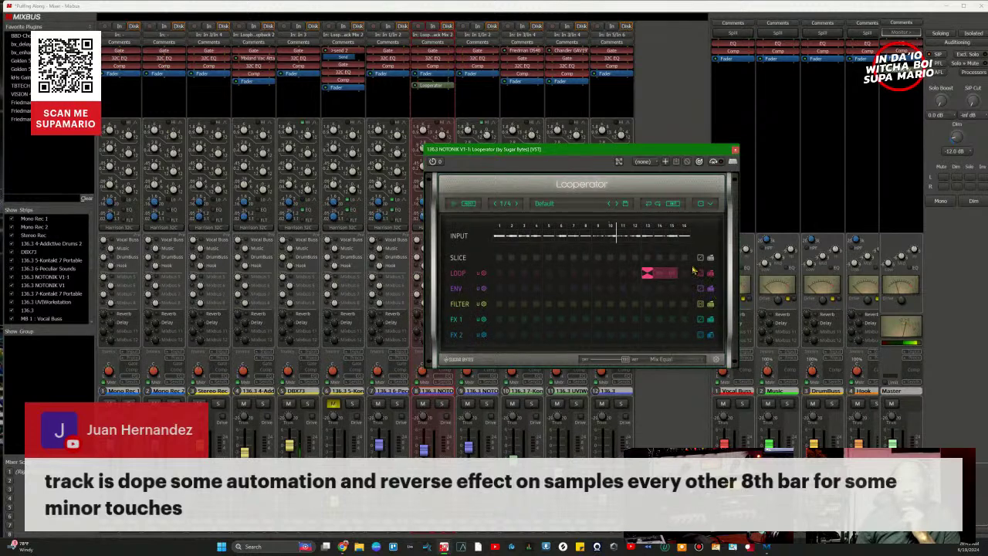
Step: Audition several FX 1 effects on step 16 of the Looperator grid and settle on a falling-ramp variant
{"action": "right_click", "coordinate": [687, 337]}
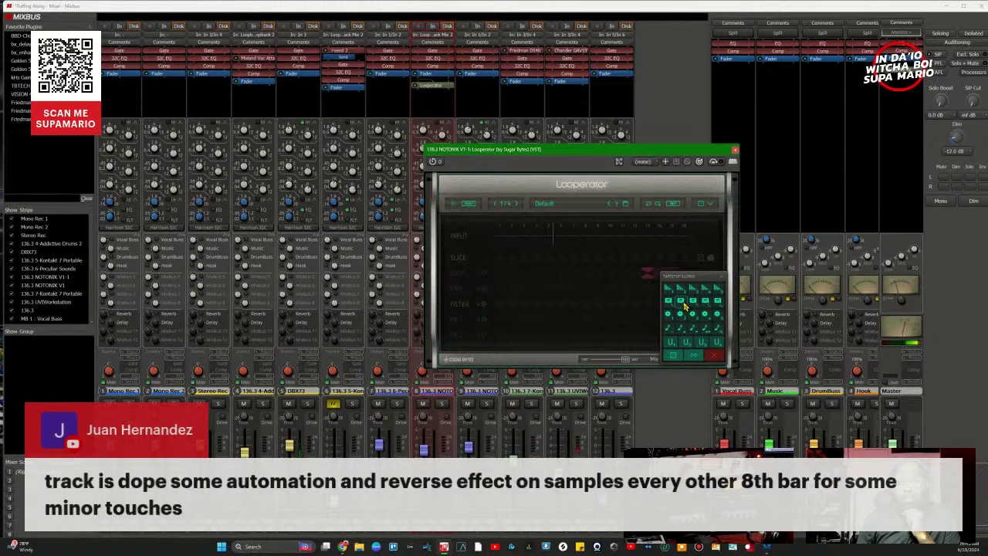
{"action": "left_click", "coordinate": [682, 306]}
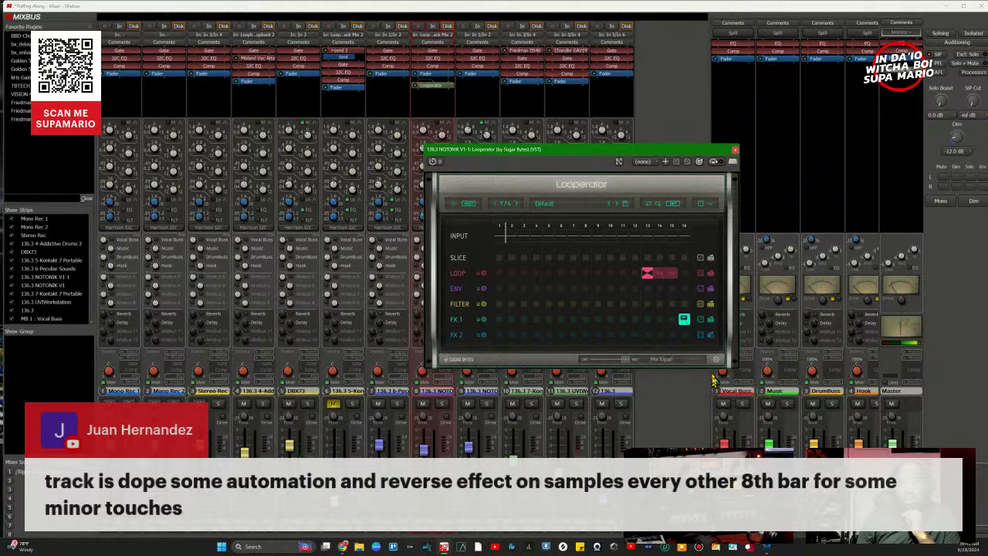
{"action": "left_click", "coordinate": [683, 321]}
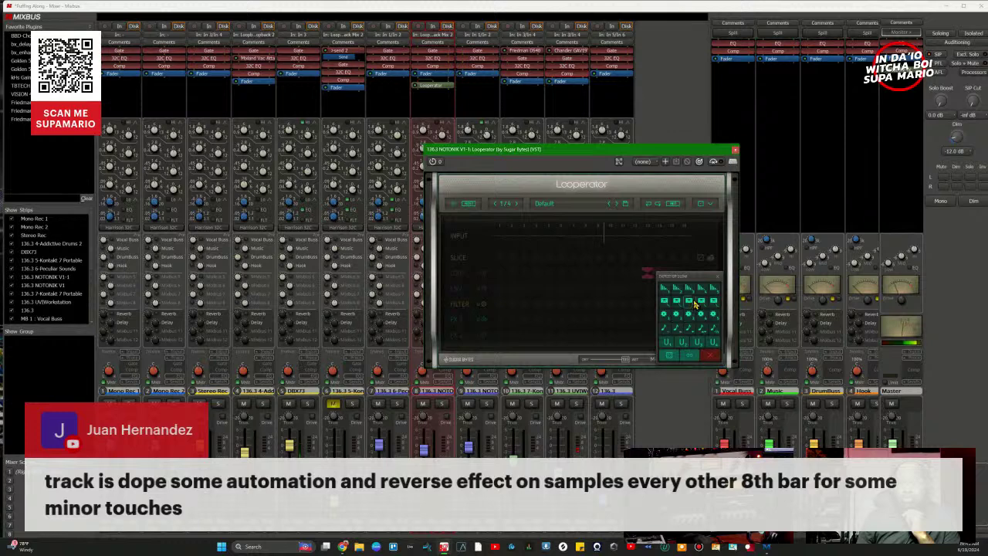
{"action": "left_click", "coordinate": [701, 304]}
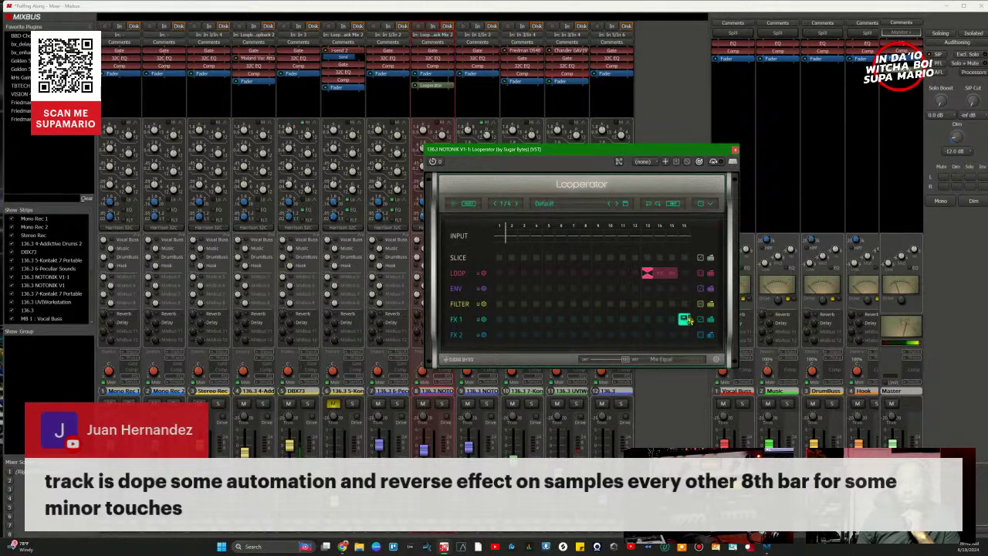
{"action": "left_click", "coordinate": [685, 320]}
{"action": "left_click", "coordinate": [685, 320]}
{"action": "left_click", "coordinate": [695, 305]}
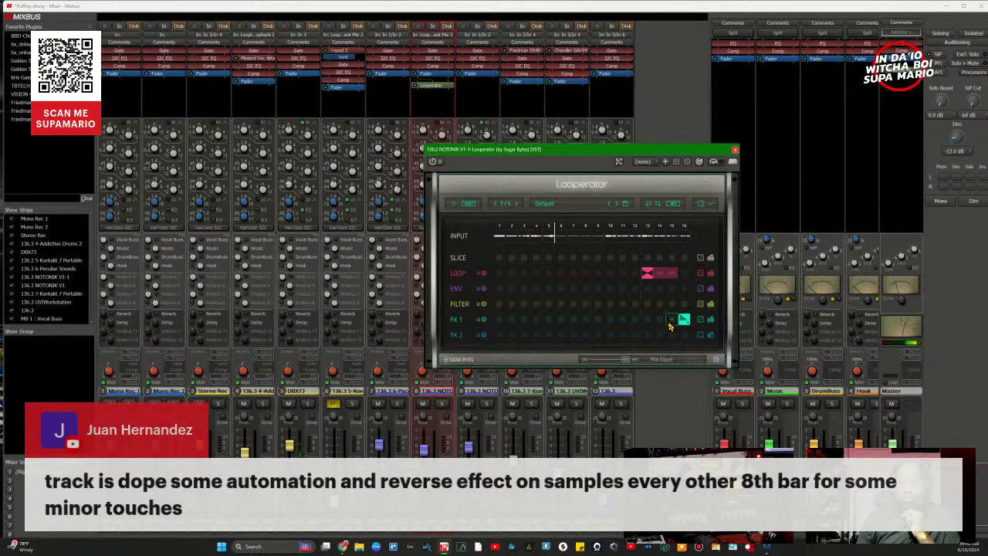
Step: Add a tie to step 15 of Looperator's FX 1 row and listen to the pattern
{"action": "left_click", "coordinate": [670, 325]}
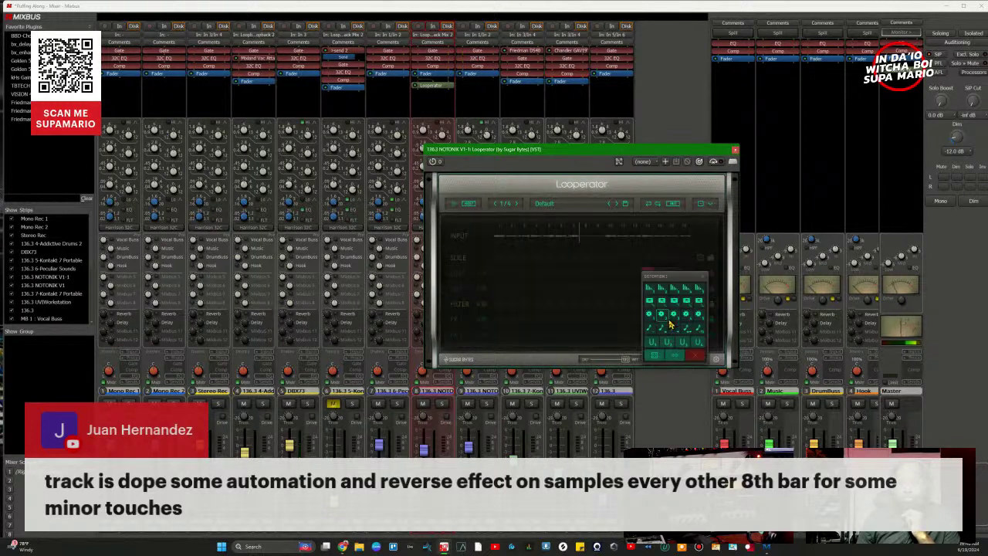
{"action": "left_click", "coordinate": [680, 361]}
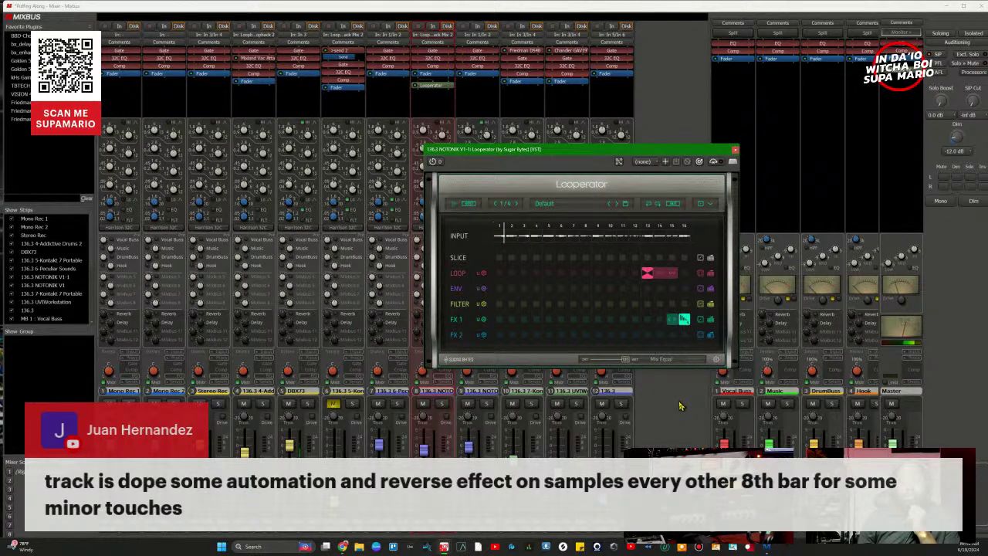
{"action": "left_click", "coordinate": [714, 318]}
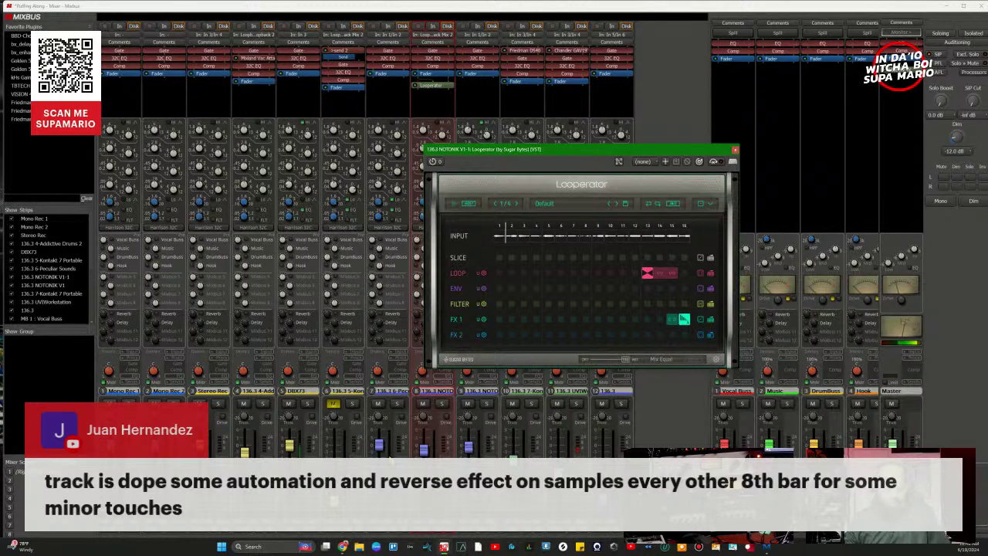
{"action": "left_click", "coordinate": [709, 322]}
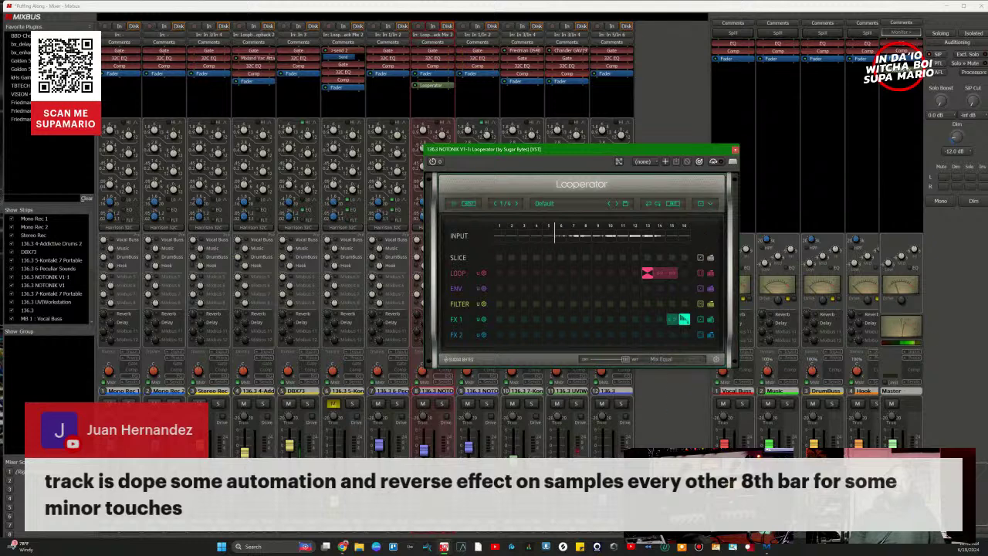
Step: Stop playback, move Looperator ahead of the Gate in the NOTONIK V1-1 strip, and close the plugin window
{"action": "key", "text": "alt+b"}
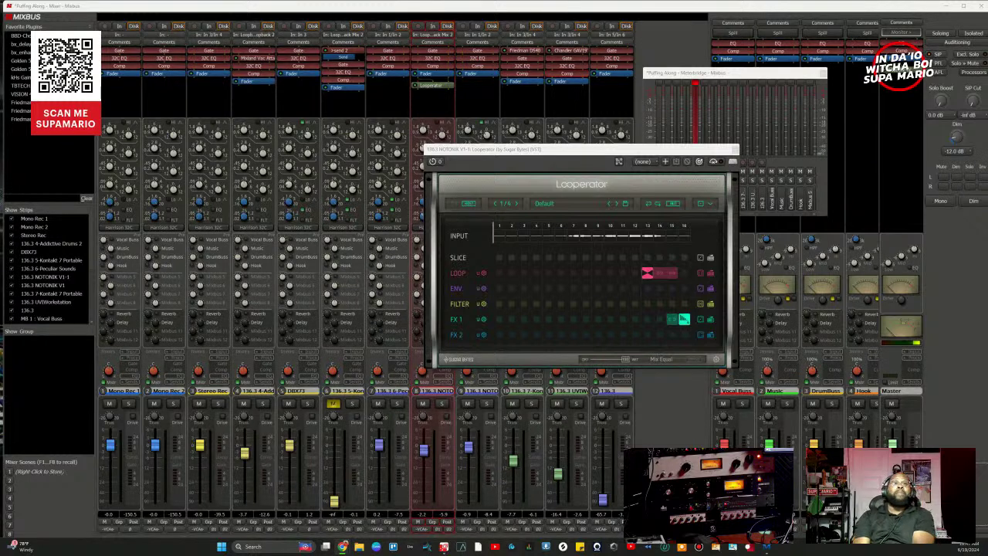
{"action": "left_click", "coordinate": [417, 87]}
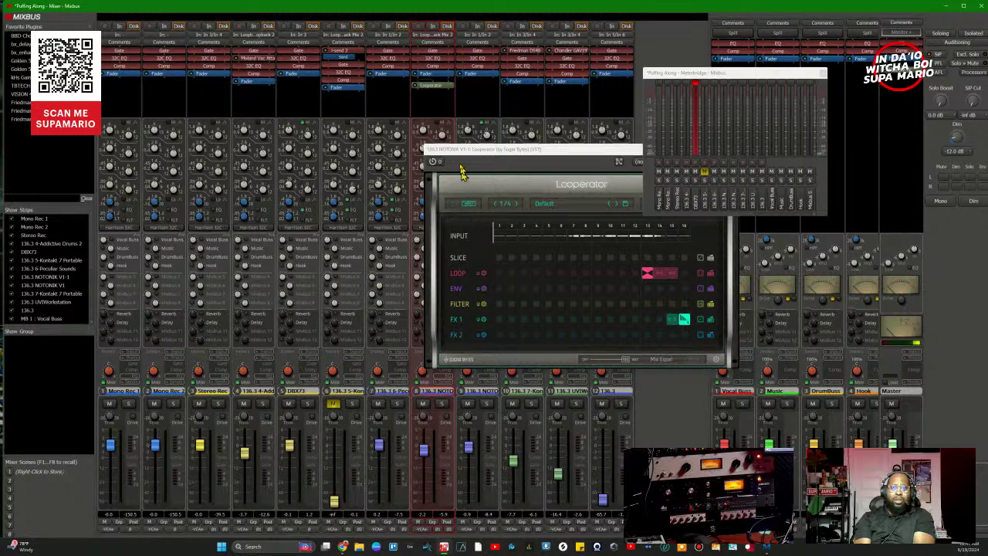
{"action": "left_click", "coordinate": [517, 155]}
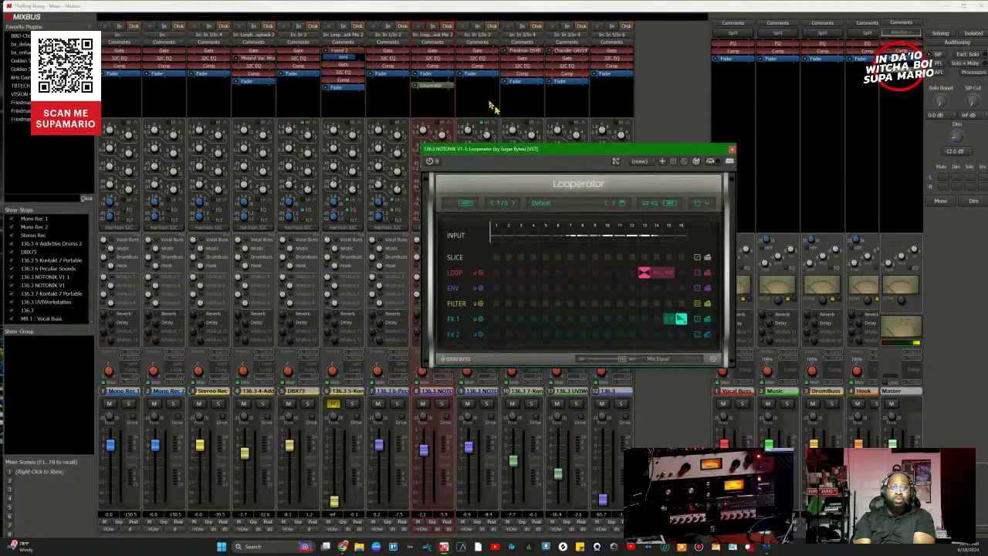
{"action": "left_click_drag", "start_coordinate": [426, 89], "coordinate": [434, 53]}
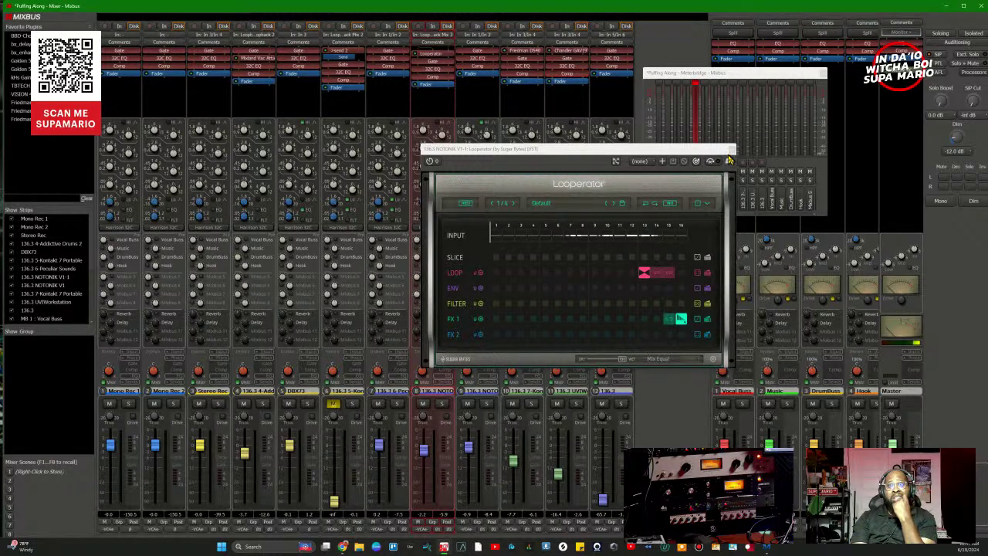
{"action": "left_click", "coordinate": [730, 159]}
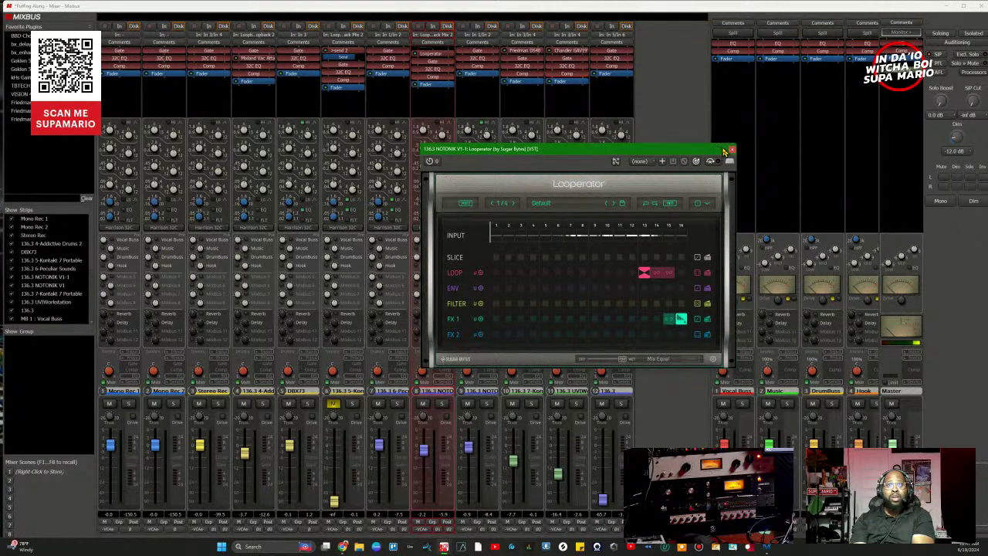
{"action": "left_click", "coordinate": [732, 150]}
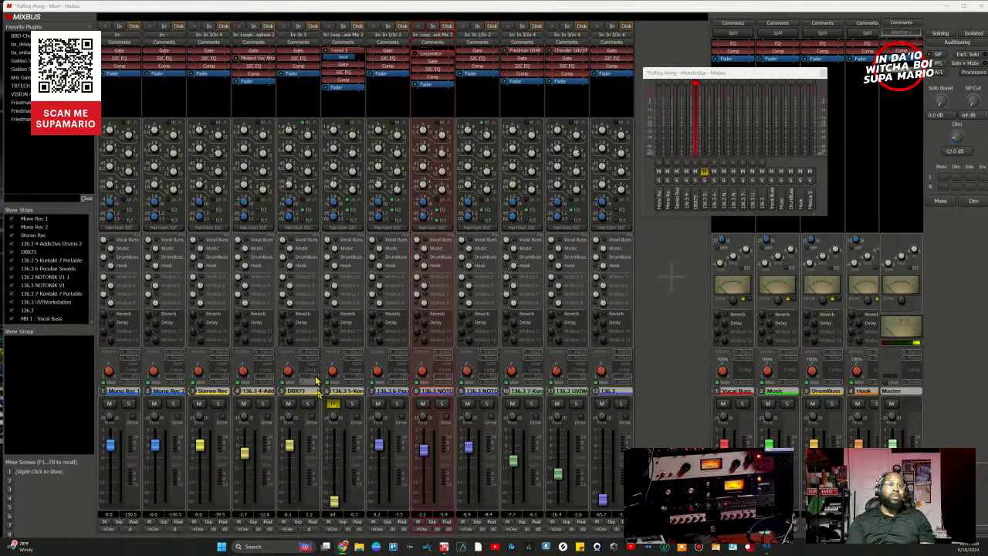
Step: Solo the DBX73 track and open the plugin selector for its mixer strip
{"action": "left_click", "coordinate": [670, 388]}
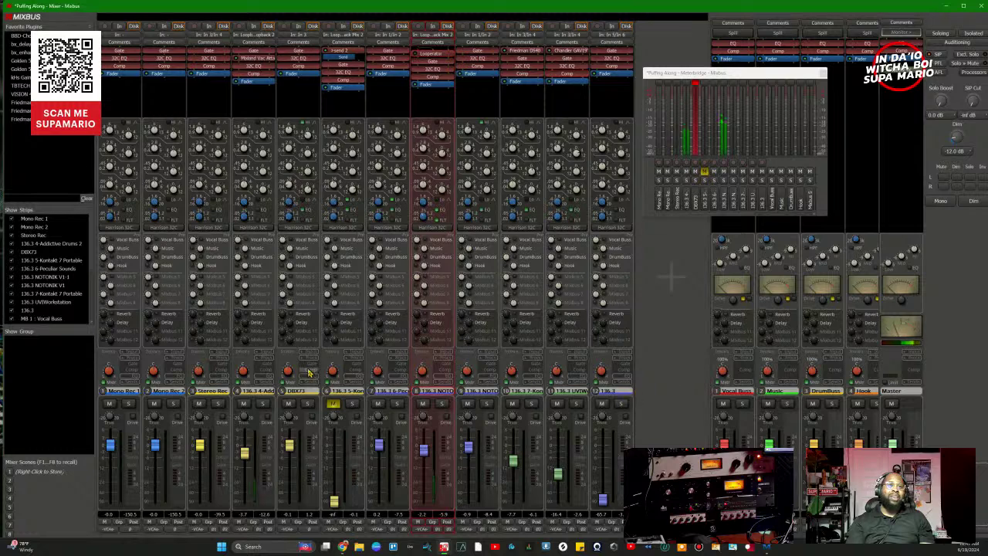
{"action": "left_click", "coordinate": [308, 403]}
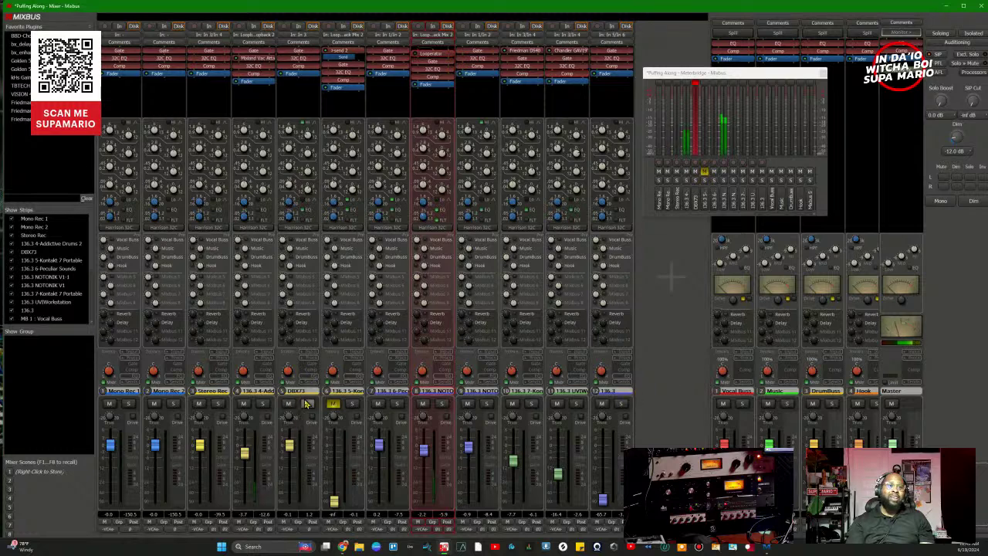
{"action": "right_click", "coordinate": [298, 88]}
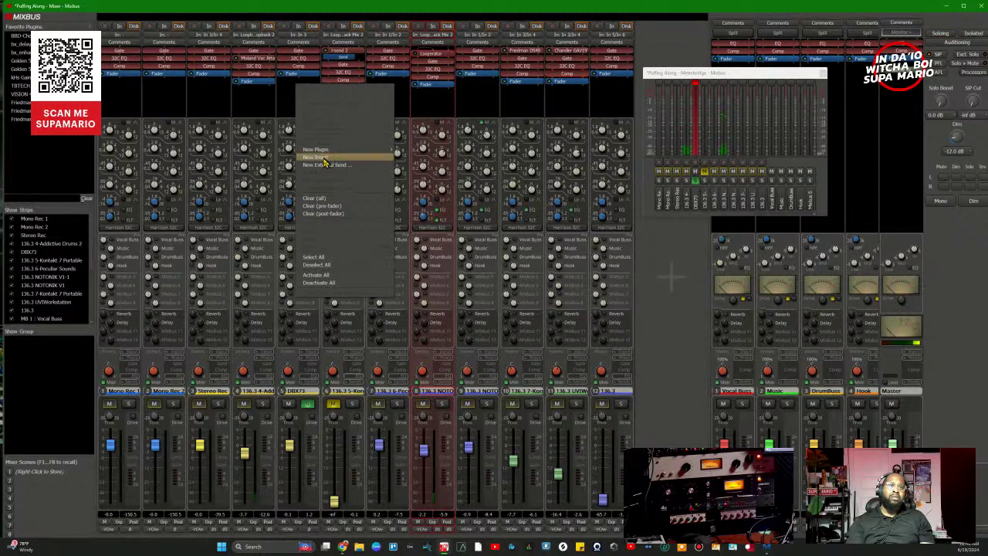
{"action": "mouse_move", "coordinate": [371, 149]}
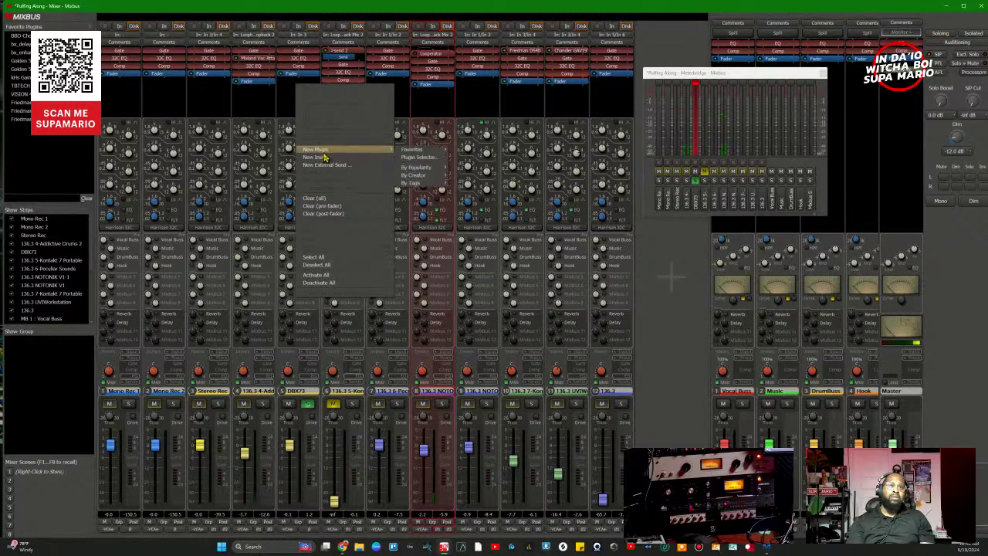
{"action": "left_click", "coordinate": [430, 158]}
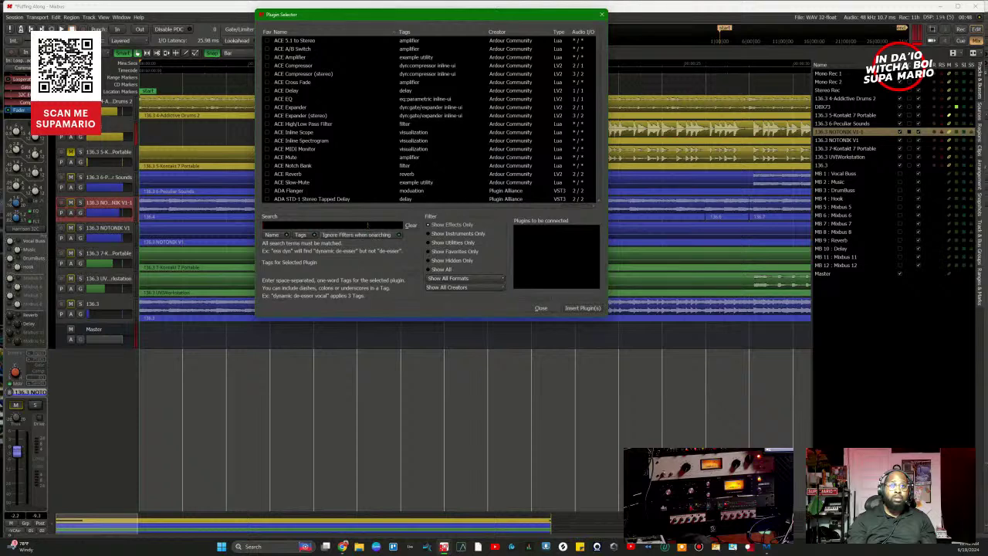
Step: Search the plugin selector by name for khs
{"action": "left_click", "coordinate": [367, 225]}
{"action": "type", "text": "kiloh"}
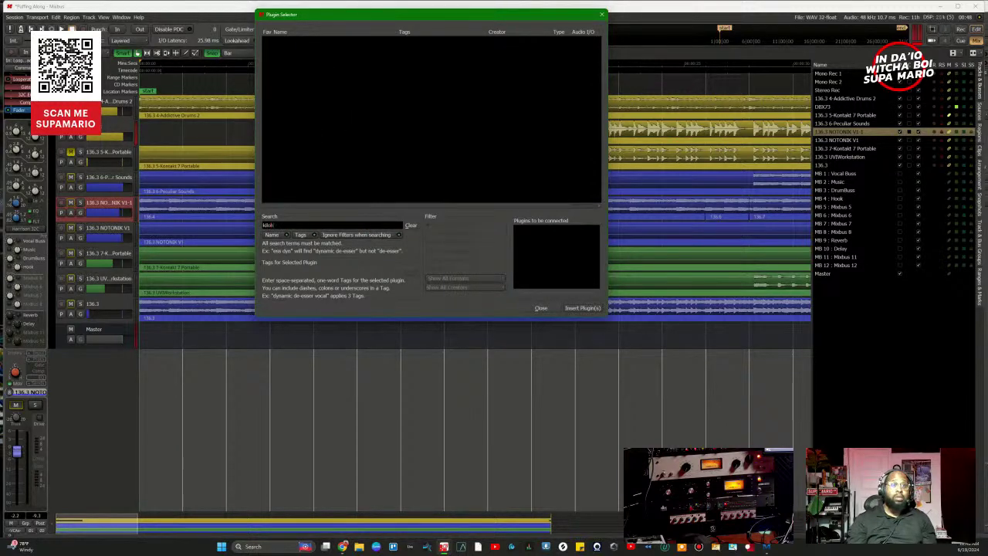
{"action": "key", "text": "BackSpace"}
{"action": "key", "text": "BackSpace"}
{"action": "key", "text": "BackSpace"}
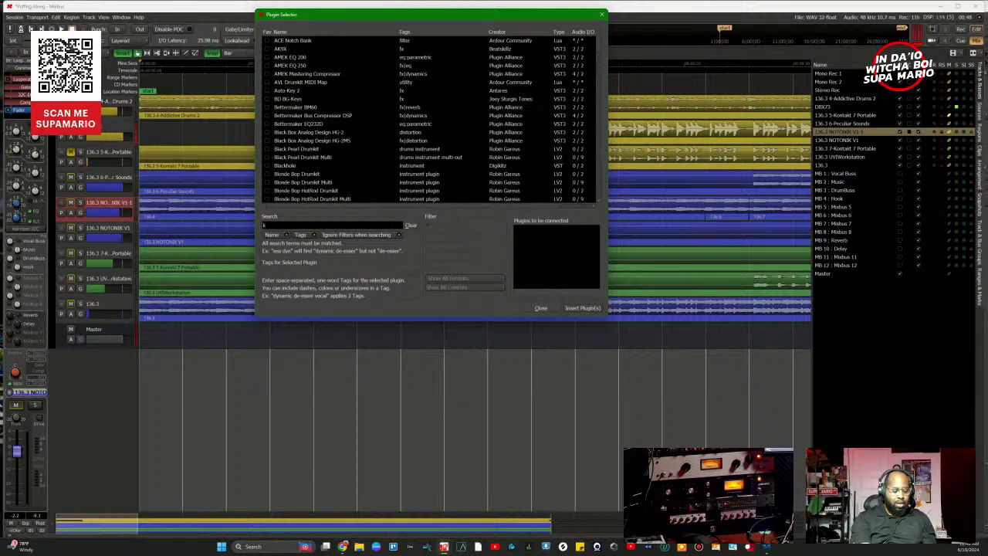
{"action": "type", "text": "hs"}
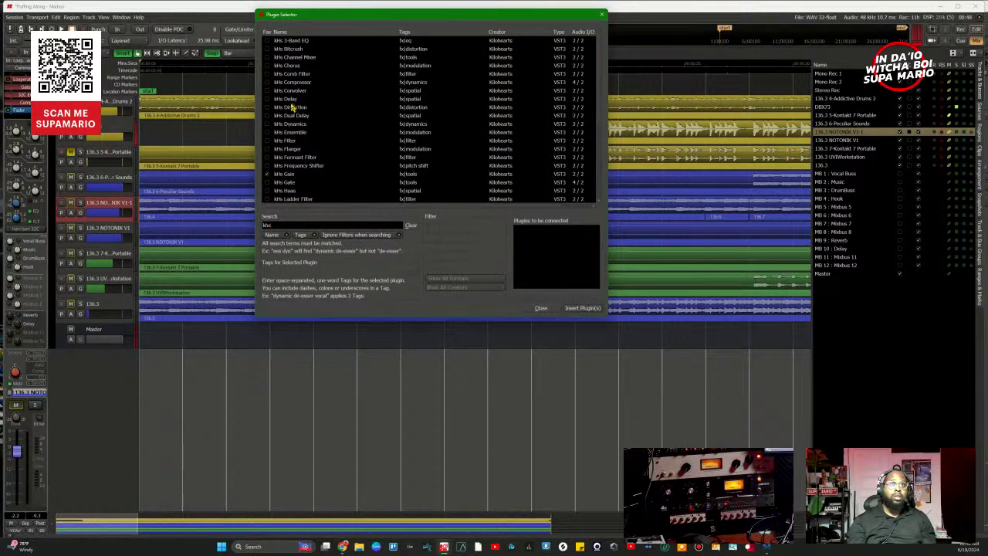
Step: Mark kHs Delay as a favorite, remove kHs Gain from the favorites, and insert kHs Delay on the DBX73 track
{"action": "left_click", "coordinate": [291, 99]}
{"action": "left_click", "coordinate": [278, 174]}
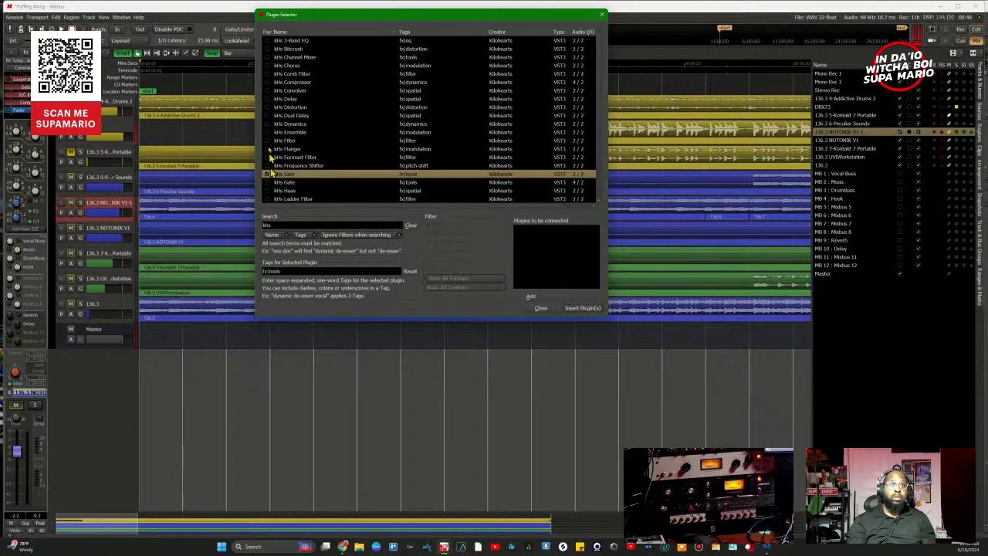
{"action": "left_click", "coordinate": [276, 101]}
{"action": "left_click", "coordinate": [267, 99]}
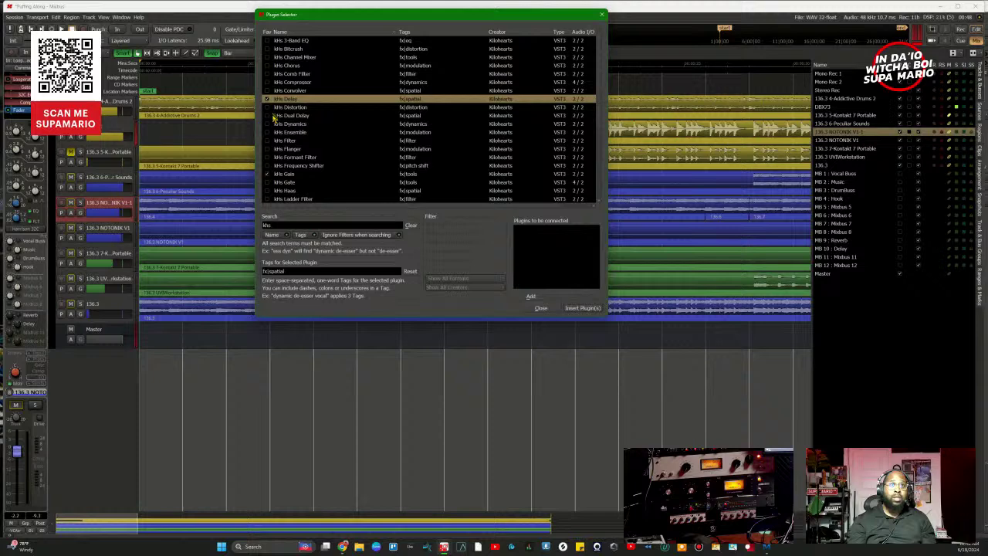
{"action": "left_click", "coordinate": [269, 176]}
{"action": "left_click", "coordinate": [288, 100]}
{"action": "left_click", "coordinate": [581, 308]}
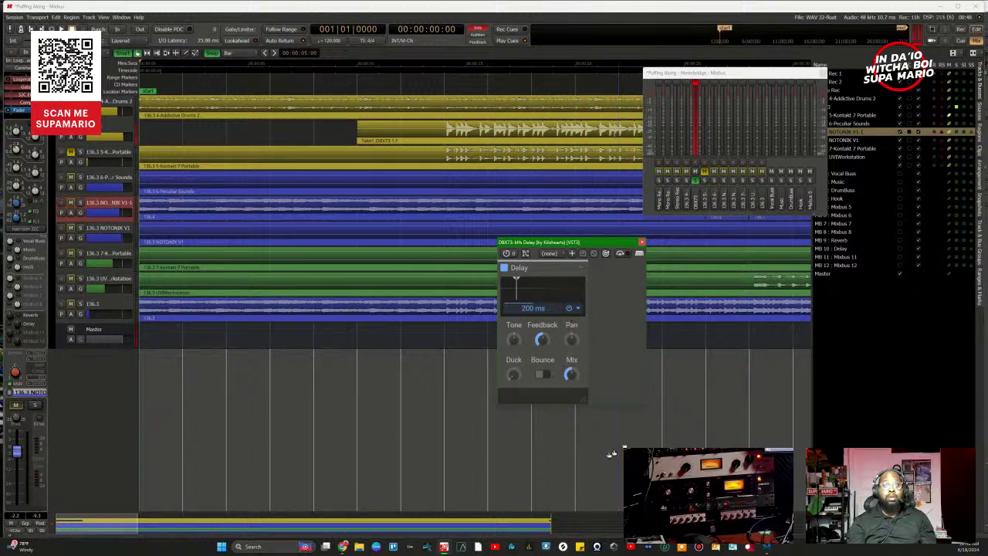
Step: Start playback from the point where the DBX73 waveform begins, to hear the delay
{"action": "key", "text": "alt+m"}
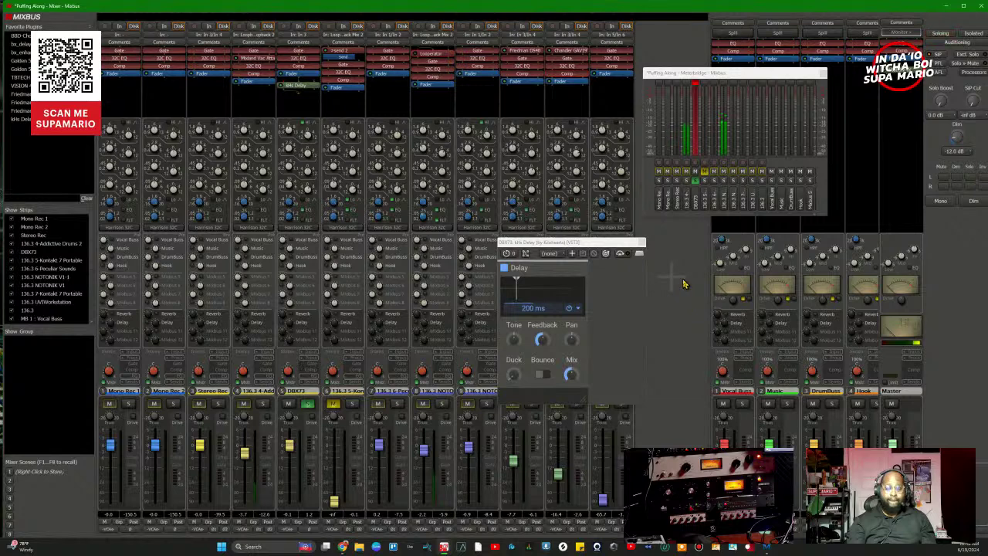
{"action": "key", "text": "alt+m"}
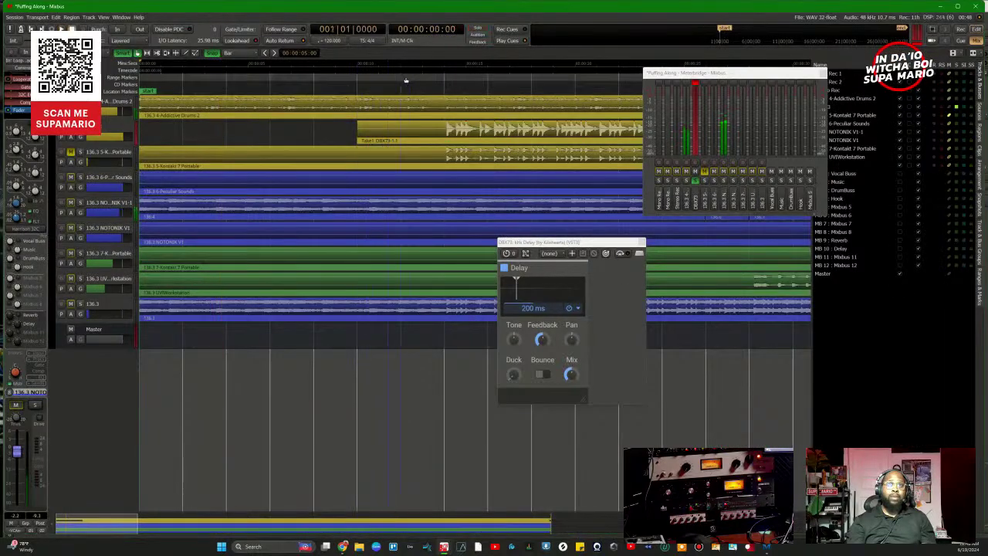
{"action": "left_click", "coordinate": [444, 77]}
{"action": "key", "text": "space"}
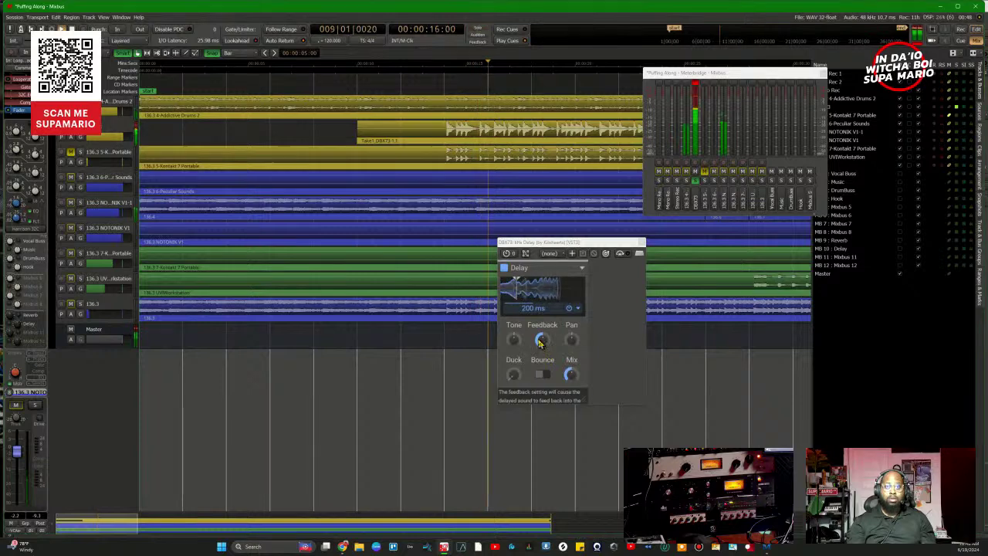
Step: Show the mixer, reset the delay's Tone, and lower it to about -40 % for darker echoes
{"action": "key", "text": "alt+m"}
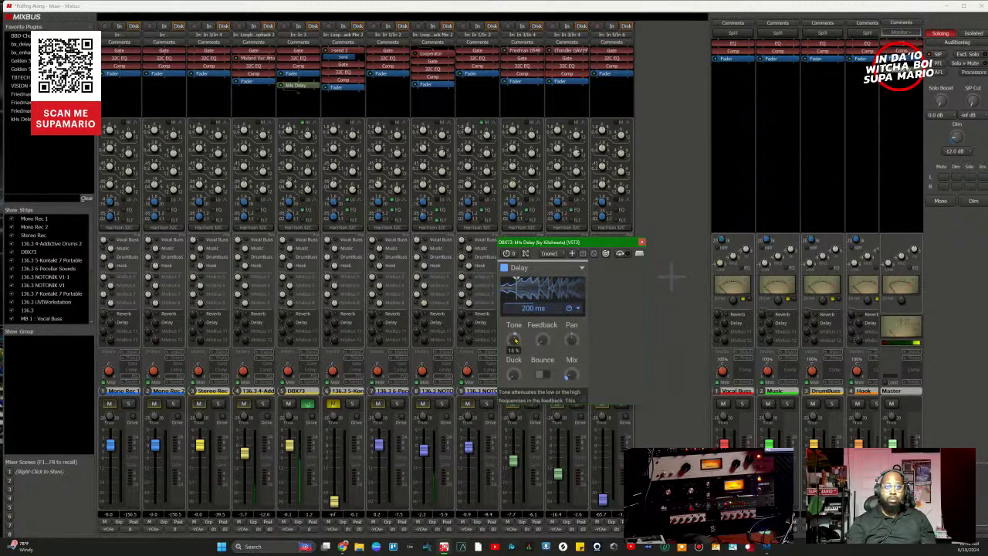
{"action": "double_click", "coordinate": [515, 341]}
{"action": "key", "text": "Return"}
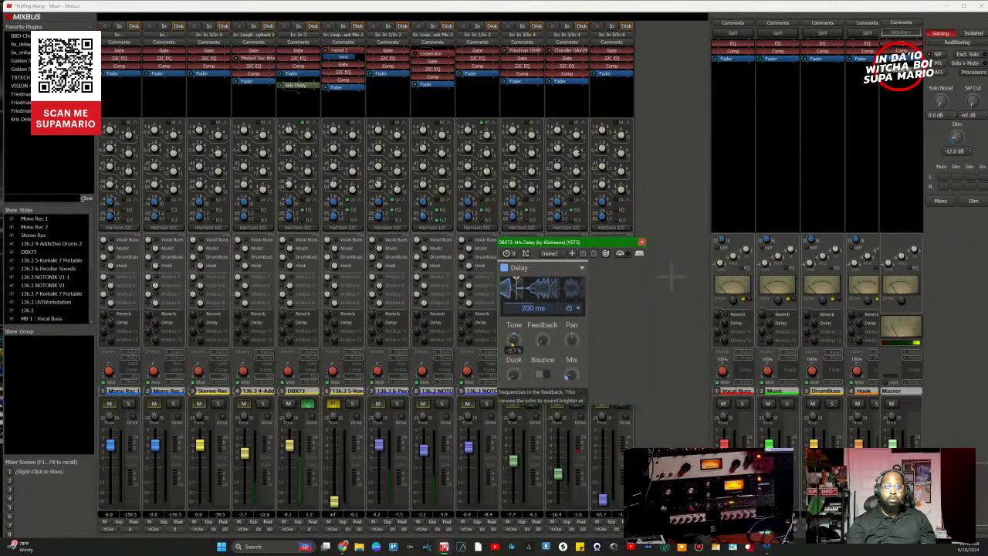
{"action": "scroll", "coordinate": [513, 340], "scroll_direction": "down", "scroll_amount": 3}
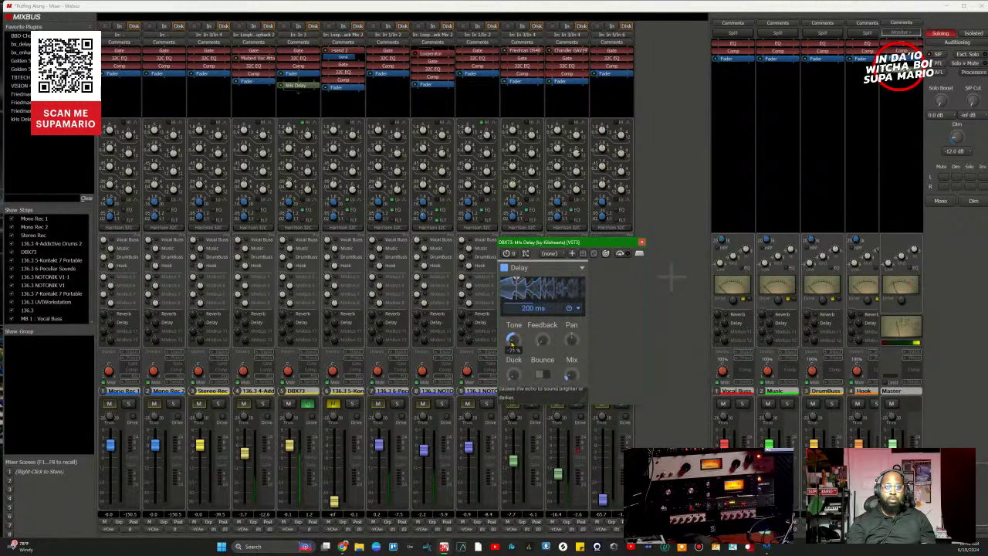
{"action": "scroll", "coordinate": [513, 342], "scroll_direction": "up", "scroll_amount": 1}
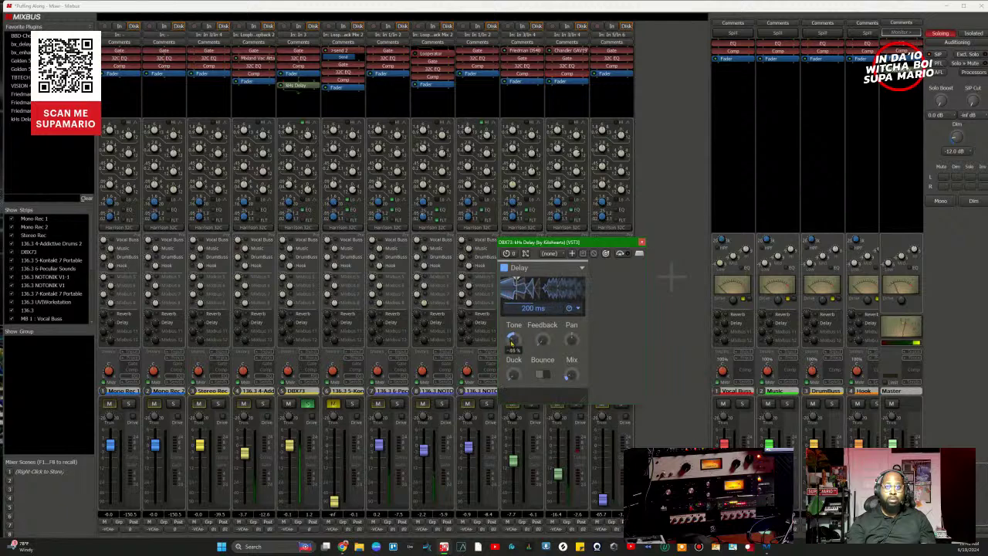
{"action": "scroll", "coordinate": [511, 342], "scroll_direction": "up", "scroll_amount": 1}
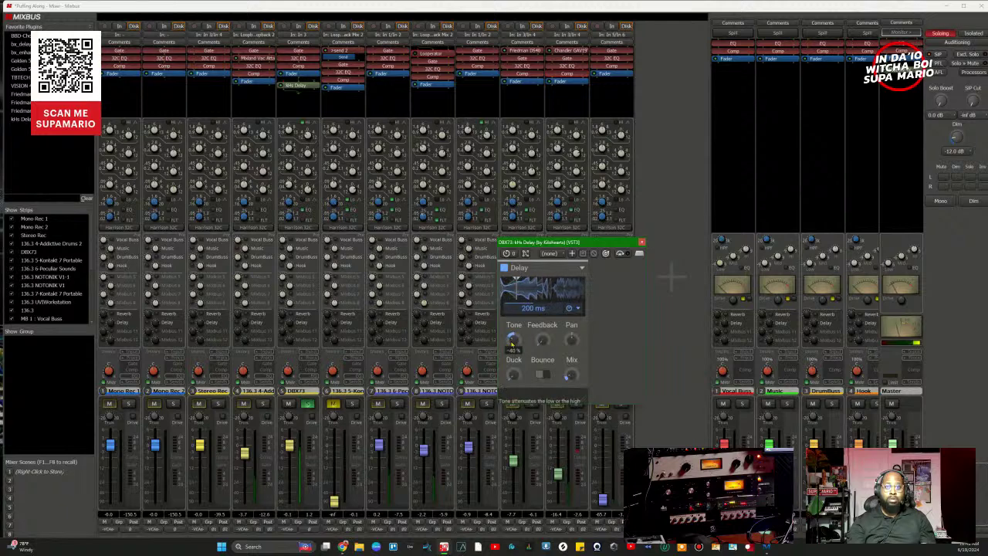
Step: Try the delay's Bounce option, turn it back off, and raise the Duck amount
{"action": "left_click", "coordinate": [547, 376]}
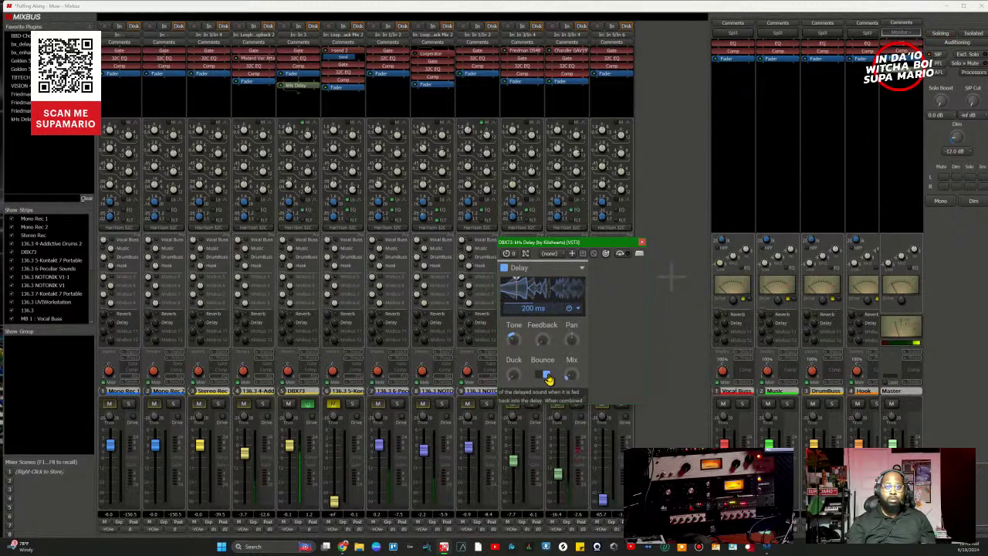
{"action": "left_click", "coordinate": [546, 376]}
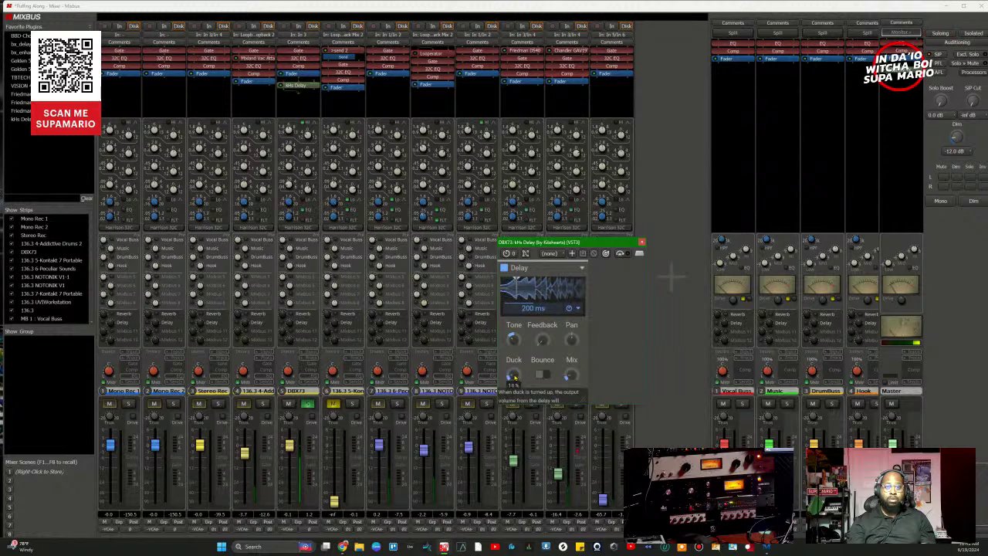
{"action": "left_click_drag", "start_coordinate": [512, 378], "coordinate": [513, 375]}
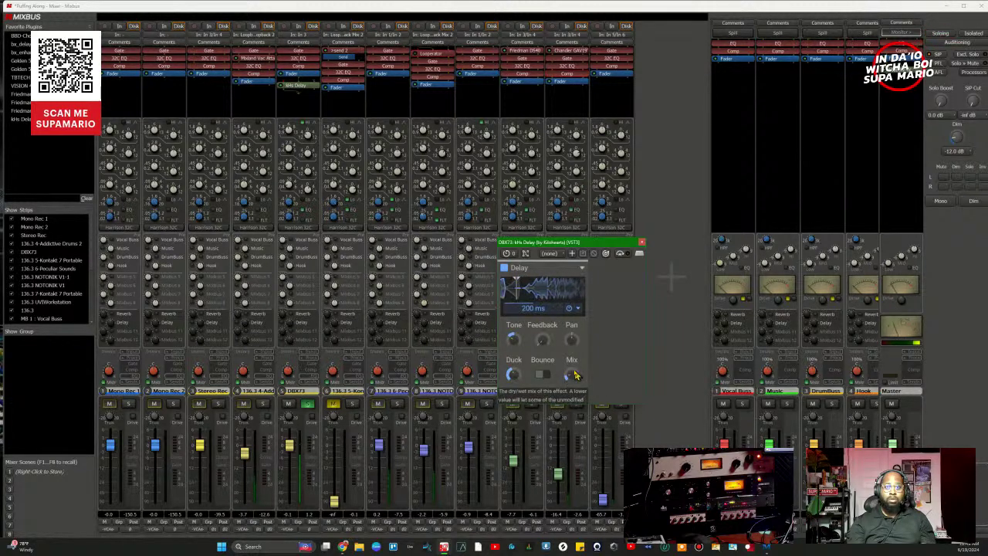
Step: Switch the delay from free time to Sync, audition 6/16 and 3/16, and set it to 2/16
{"action": "left_click_drag", "start_coordinate": [532, 309], "coordinate": [533, 317]}
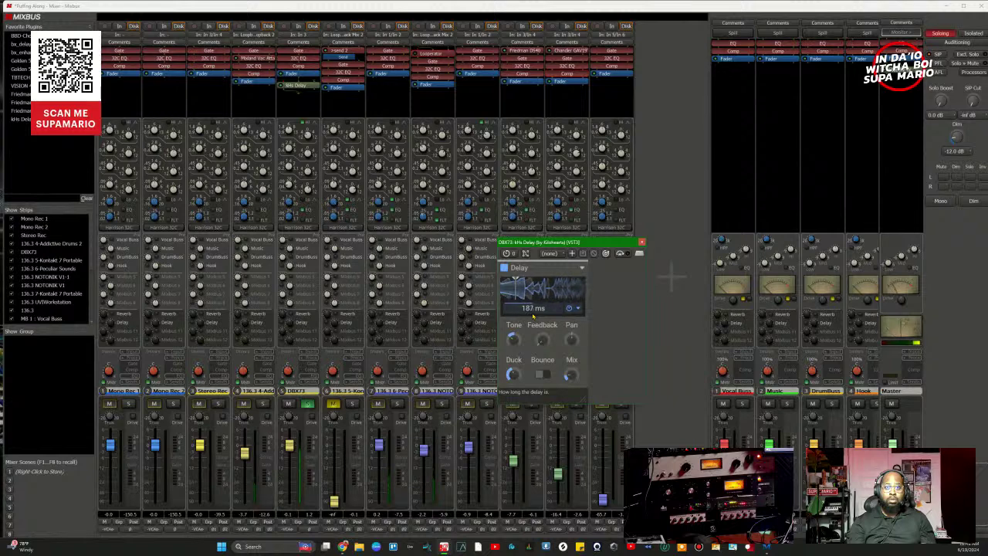
{"action": "left_click", "coordinate": [570, 308]}
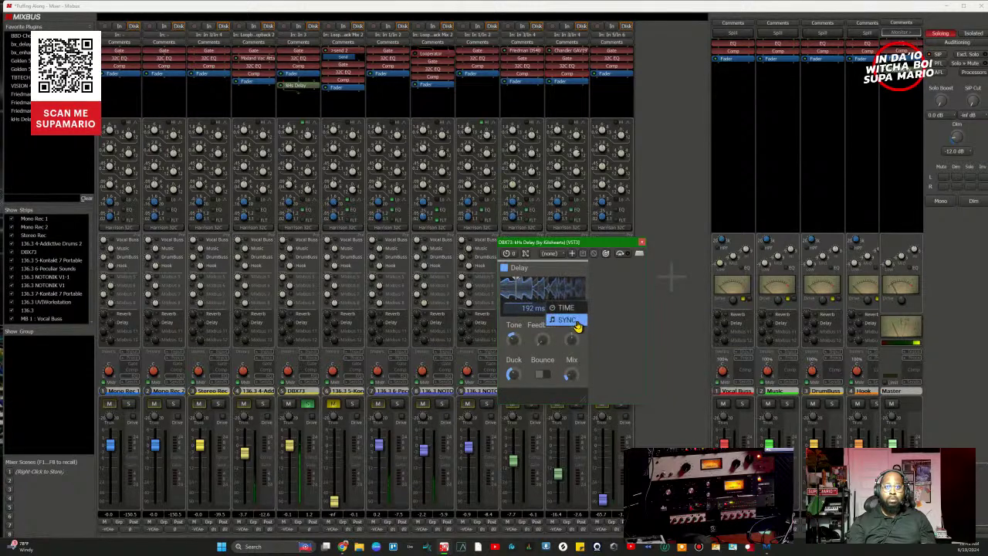
{"action": "left_click", "coordinate": [566, 325]}
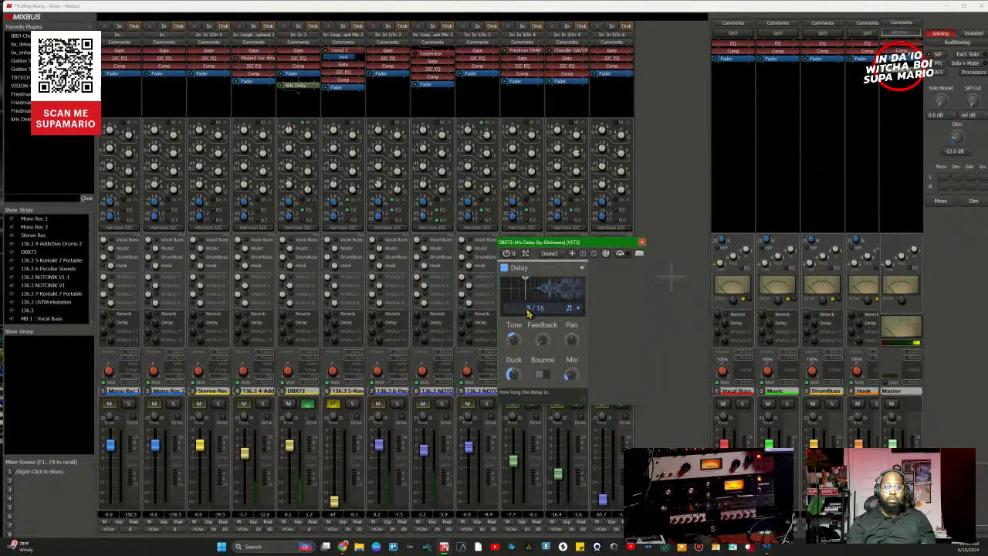
{"action": "scroll", "coordinate": [529, 310], "scroll_direction": "up", "scroll_amount": 2}
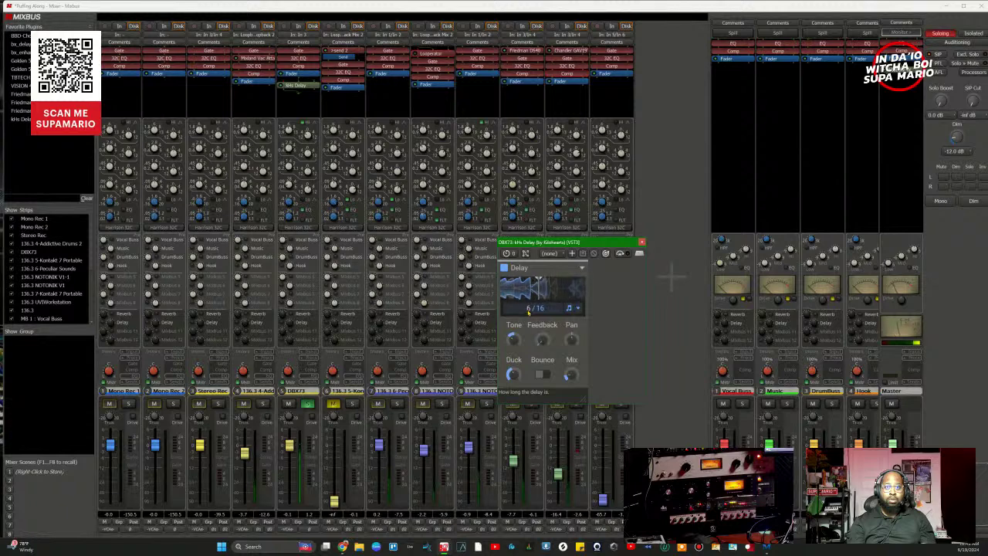
{"action": "scroll", "coordinate": [528, 312], "scroll_direction": "down", "scroll_amount": 1}
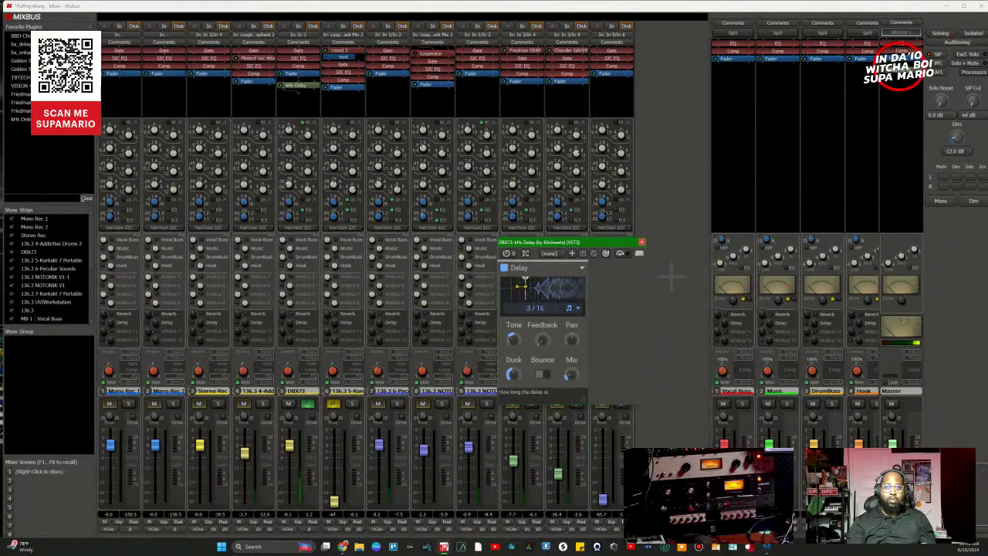
{"action": "left_click_drag", "start_coordinate": [517, 296], "coordinate": [506, 292]}
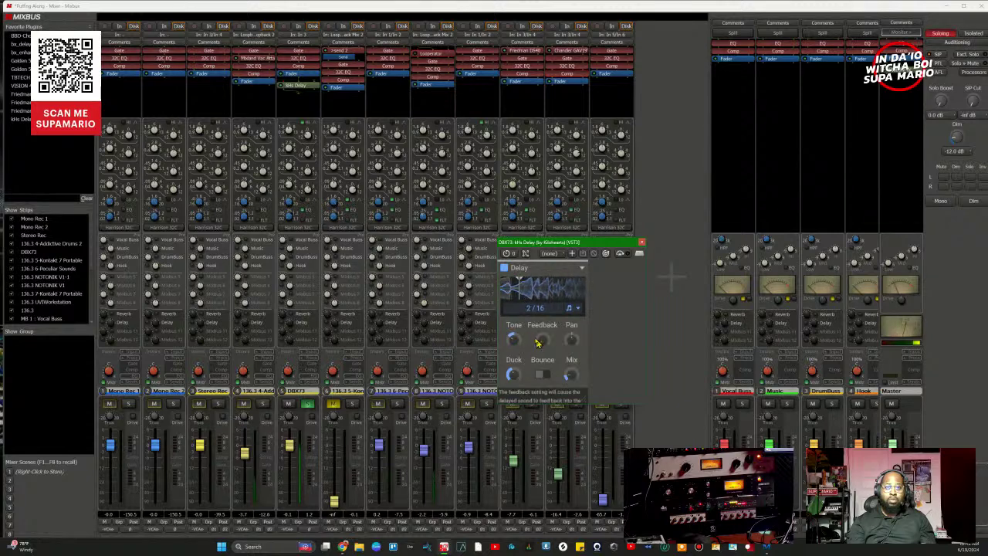
Step: Raise the delay's Feedback slightly and try synced delay times of 1/16, 2/32 and 13/32
{"action": "mouse_move", "coordinate": [541, 341]}
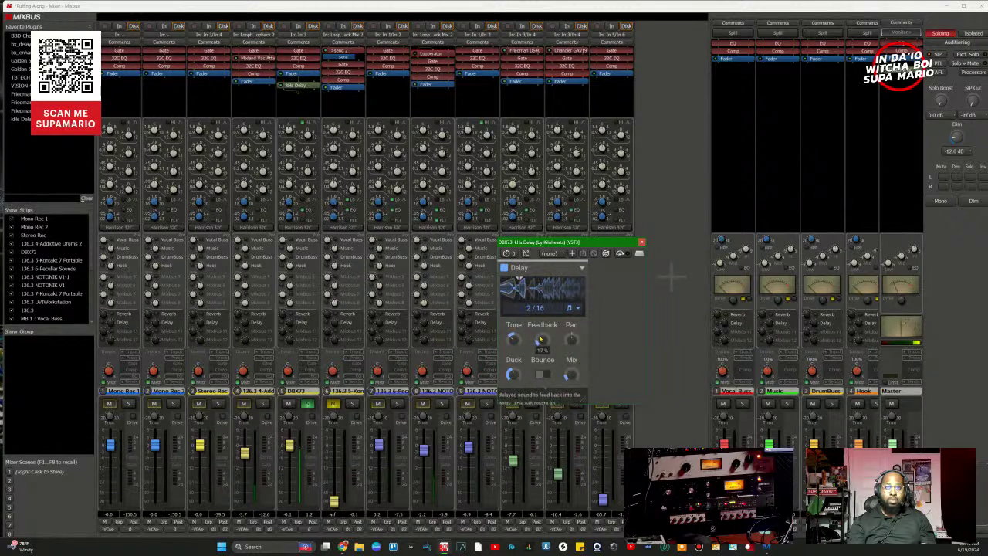
{"action": "scroll", "coordinate": [541, 340], "scroll_direction": "down", "scroll_amount": 1}
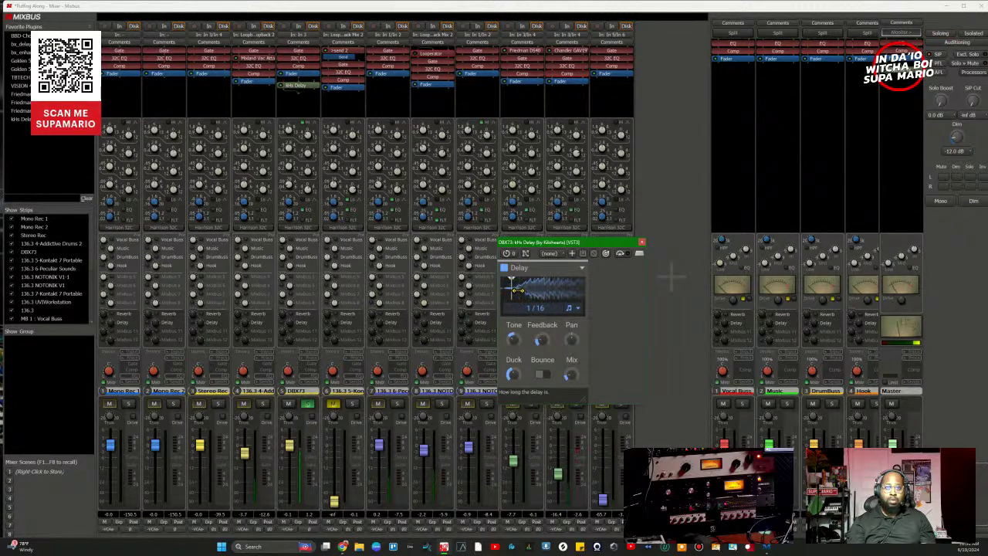
{"action": "scroll", "coordinate": [540, 309], "scroll_direction": "down", "scroll_amount": 1}
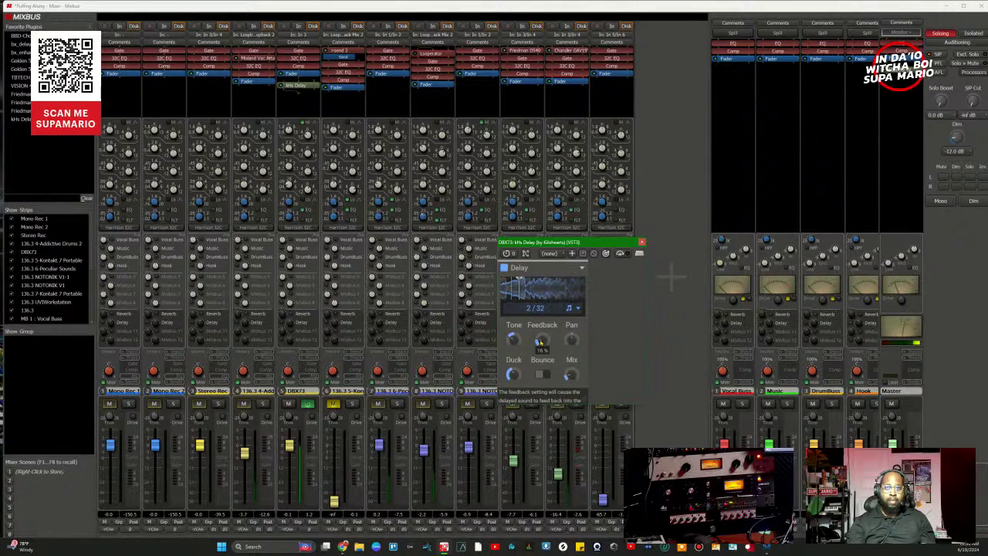
{"action": "scroll", "coordinate": [540, 343], "scroll_direction": "down", "scroll_amount": 2}
{"action": "scroll", "coordinate": [540, 342], "scroll_direction": "down", "scroll_amount": 1}
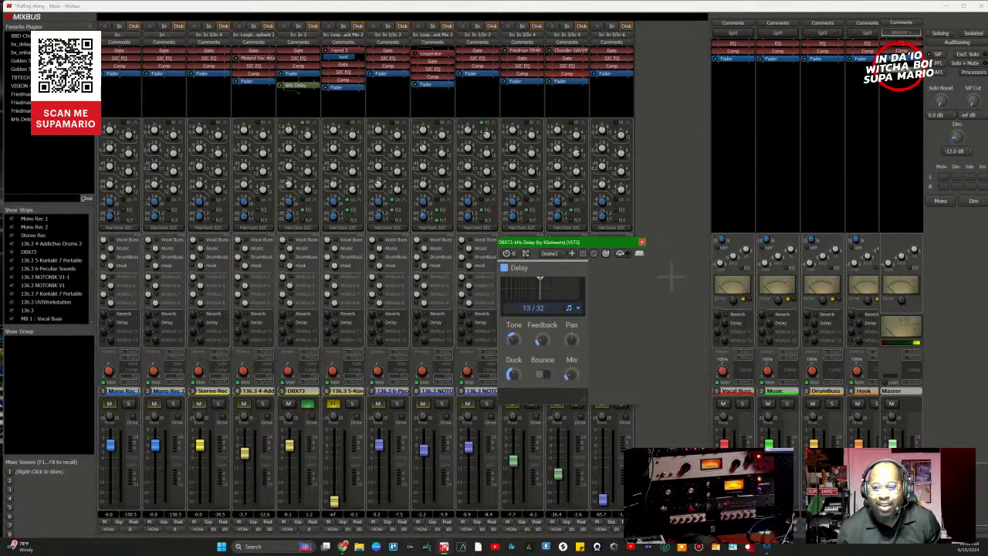
Step: Resume playback and shorten the synced delay time through 3/32 to 2/32
{"action": "left_click", "coordinate": [670, 276]}
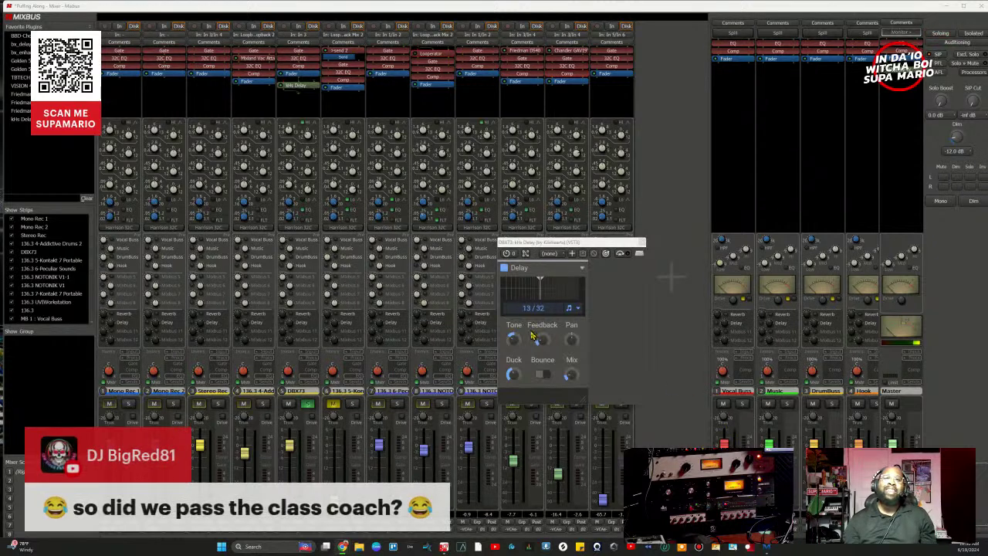
{"action": "left_click_drag", "start_coordinate": [525, 310], "coordinate": [522, 315]}
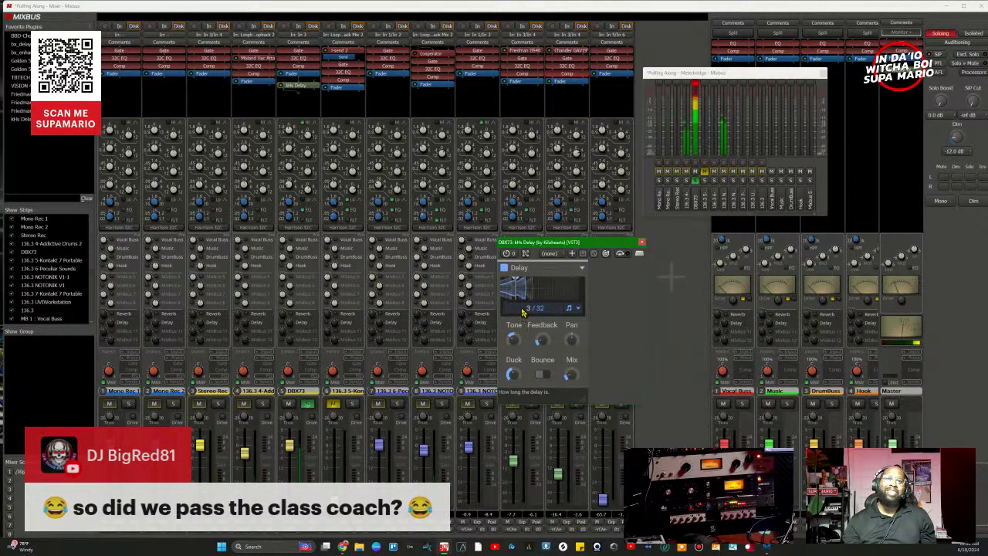
{"action": "left_click_drag", "start_coordinate": [523, 315], "coordinate": [529, 316]}
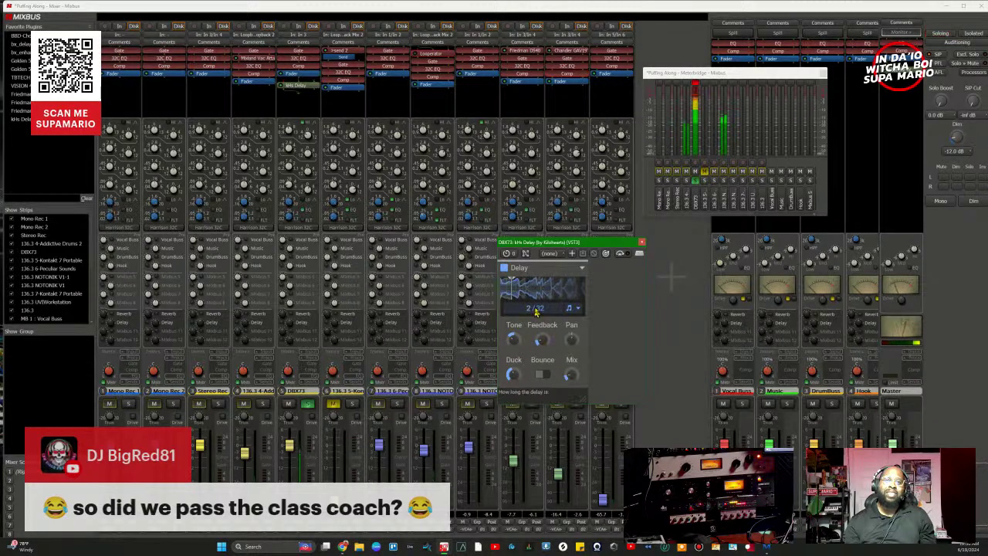
Step: Set the synced delay time to 2/16 and take the DBX73 track out of solo
{"action": "left_click_drag", "start_coordinate": [549, 312], "coordinate": [550, 314]}
{"action": "scroll", "coordinate": [550, 309], "scroll_direction": "up", "scroll_amount": 1}
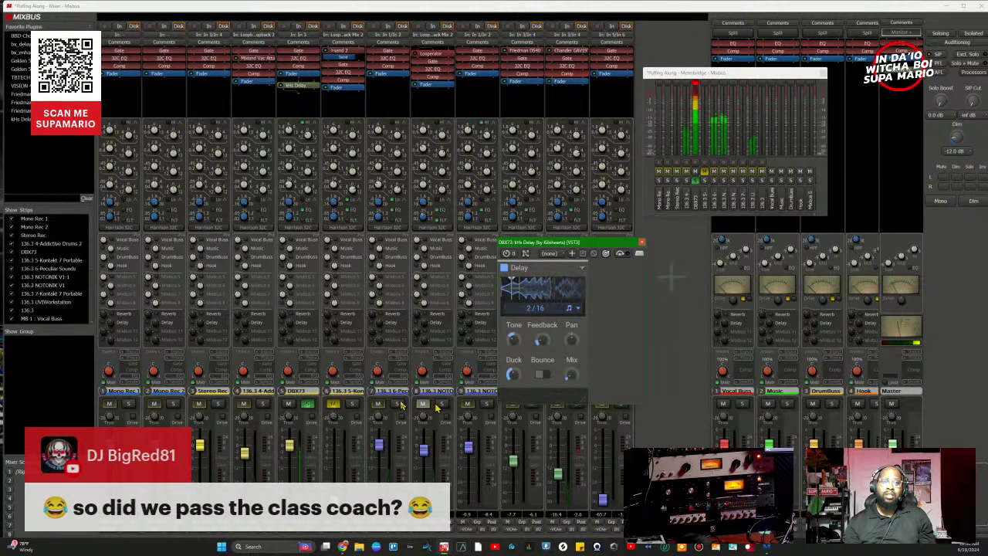
{"action": "left_click", "coordinate": [309, 409]}
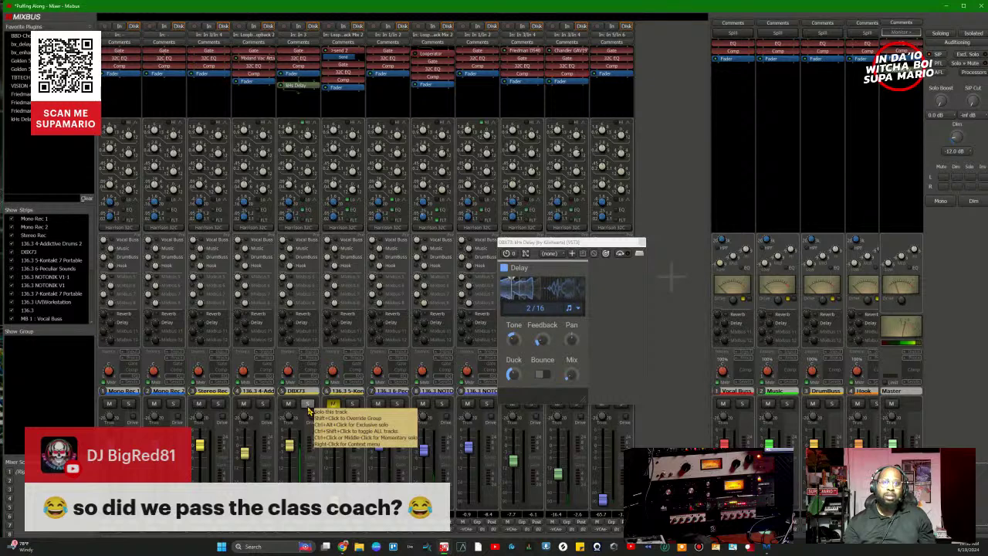
Step: Bring the meterbridge window back into view over the mixer and dim the monitor output
{"action": "left_click", "coordinate": [575, 391]}
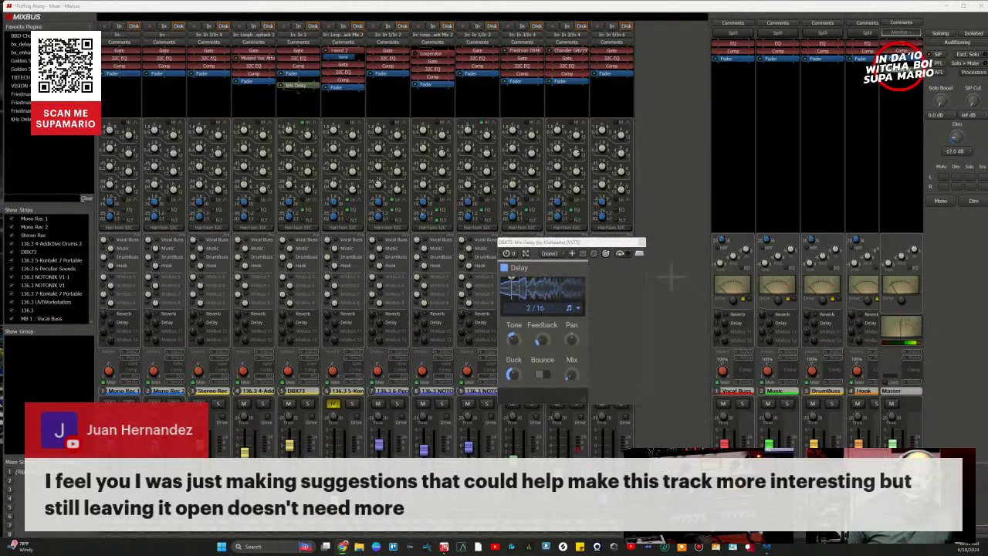
{"action": "key", "text": "alt+b"}
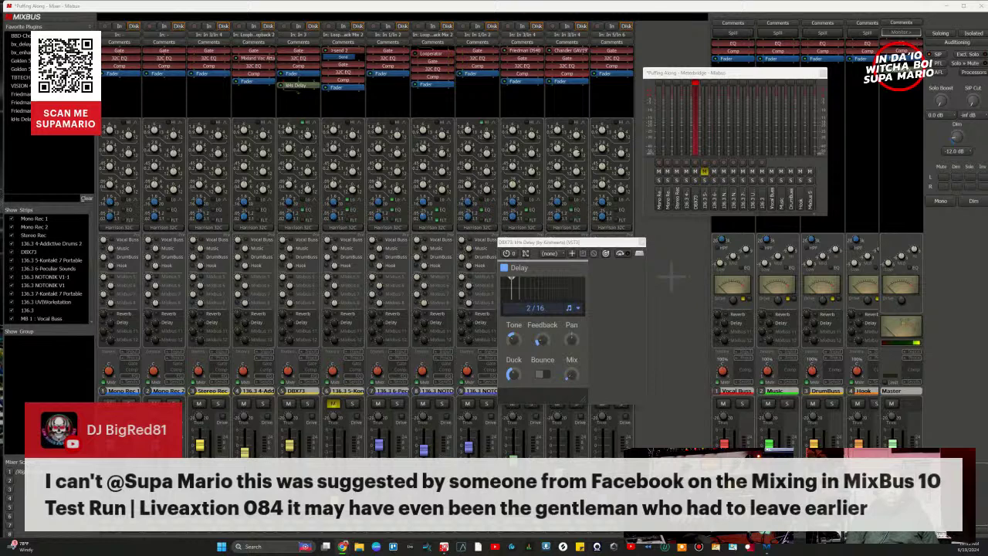
{"action": "left_click", "coordinate": [671, 421]}
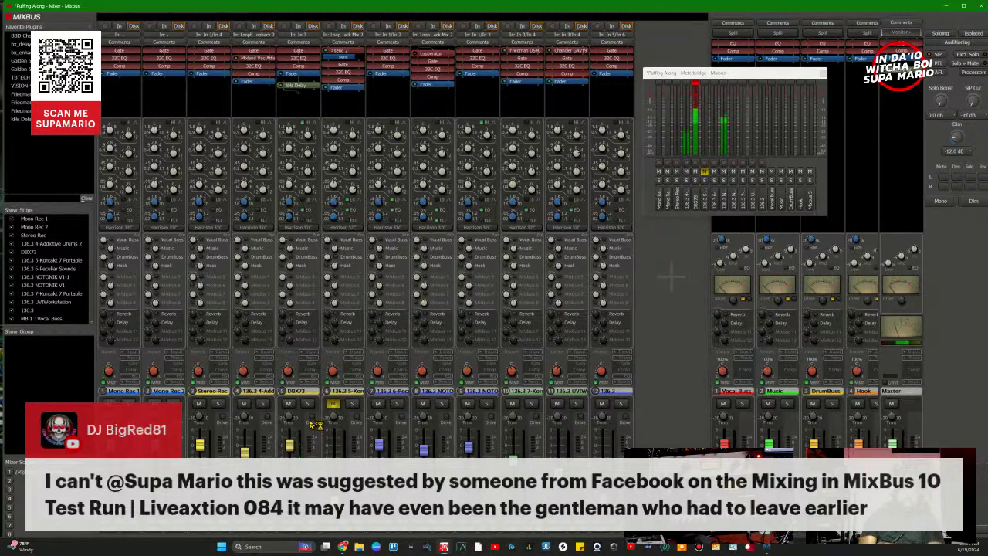
{"action": "left_click", "coordinate": [977, 202]}
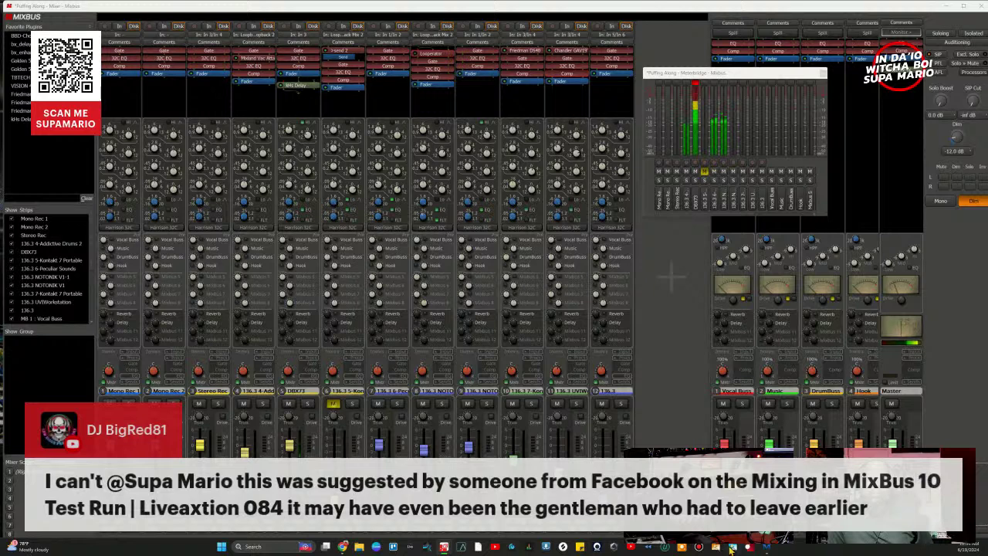
Step: Move the meterbridge over the upper part of the channel strips and close the kHs Delay plugin window
{"action": "left_click_drag", "start_coordinate": [786, 77], "coordinate": [645, 65]}
{"action": "left_click", "coordinate": [652, 247]}
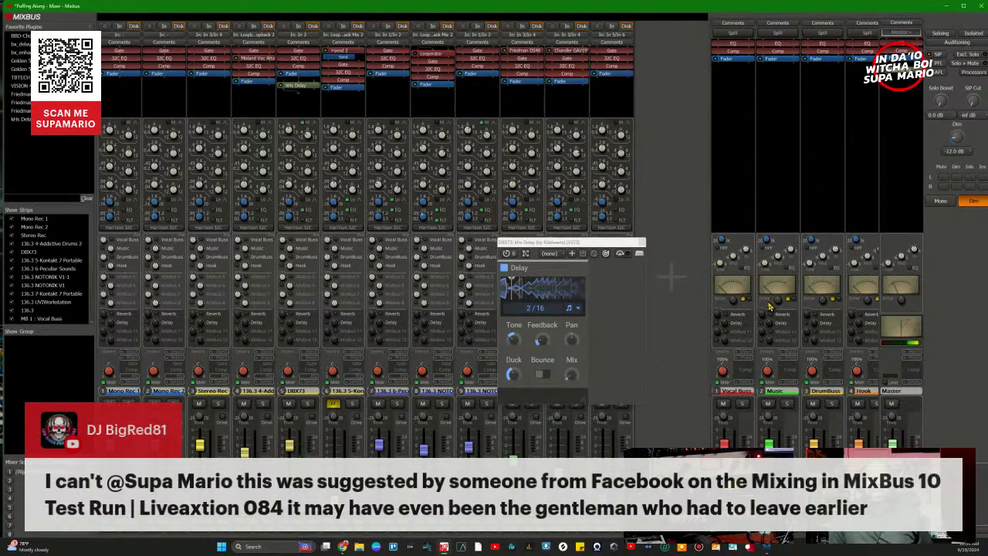
{"action": "left_click", "coordinate": [646, 243]}
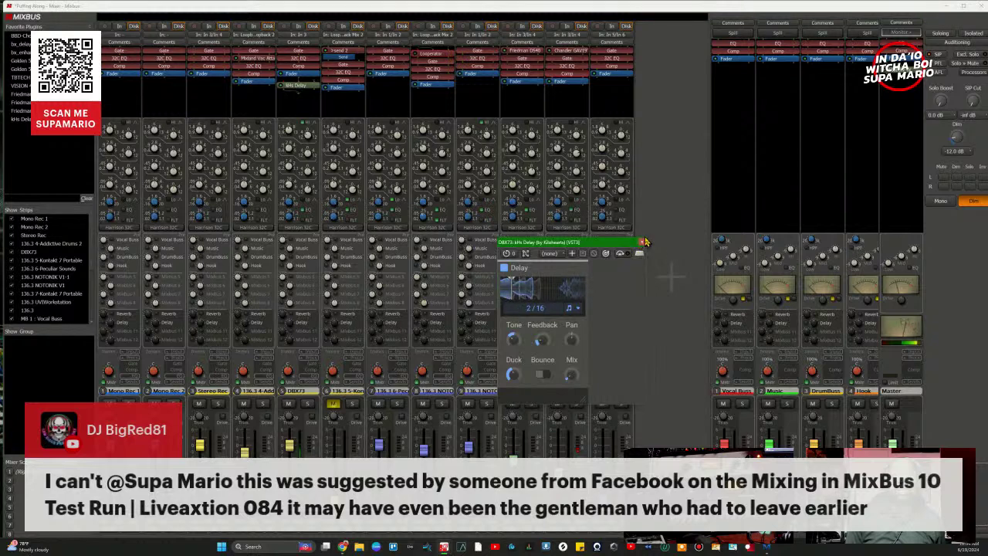
{"action": "left_click", "coordinate": [643, 242]}
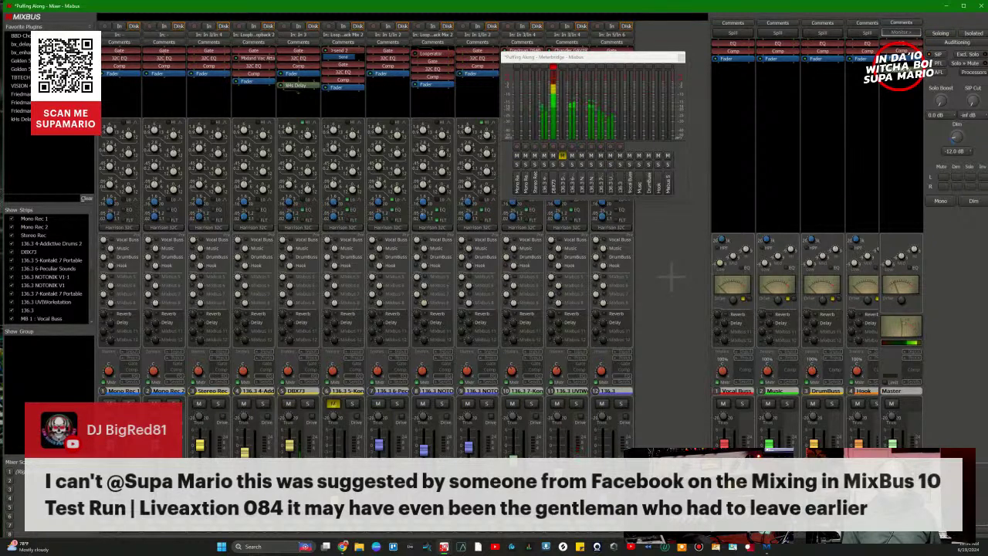
Step: Maximize the mixer window and bring the Delay mix bus strip into view
{"action": "scroll", "coordinate": [796, 309], "scroll_direction": "right", "scroll_amount": 4}
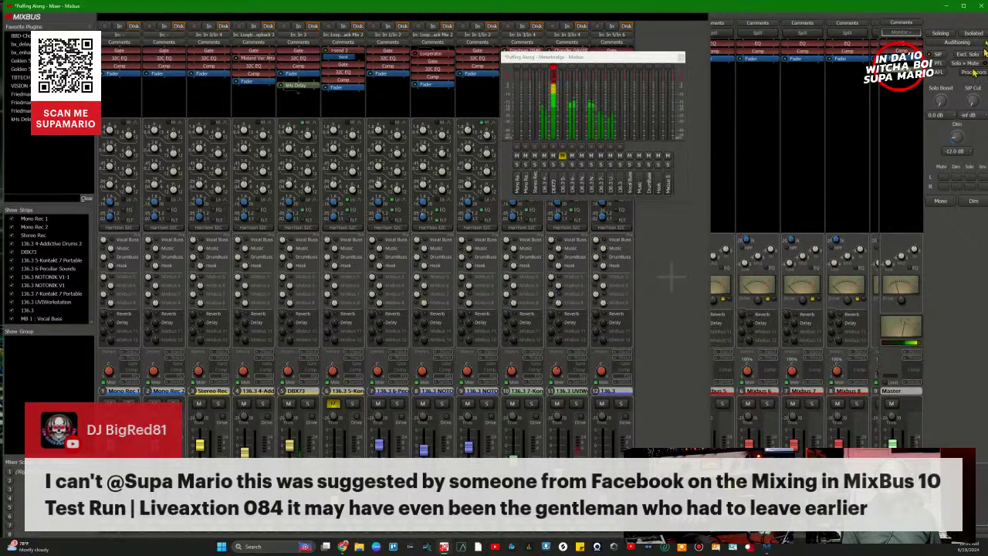
{"action": "left_click", "coordinate": [963, 5]}
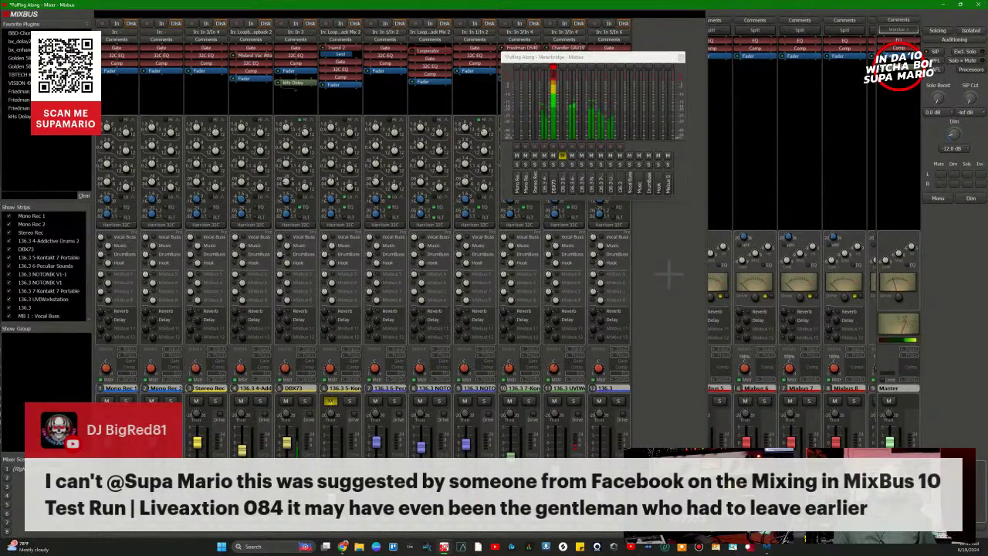
{"action": "scroll", "coordinate": [795, 309], "scroll_direction": "right", "scroll_amount": 4}
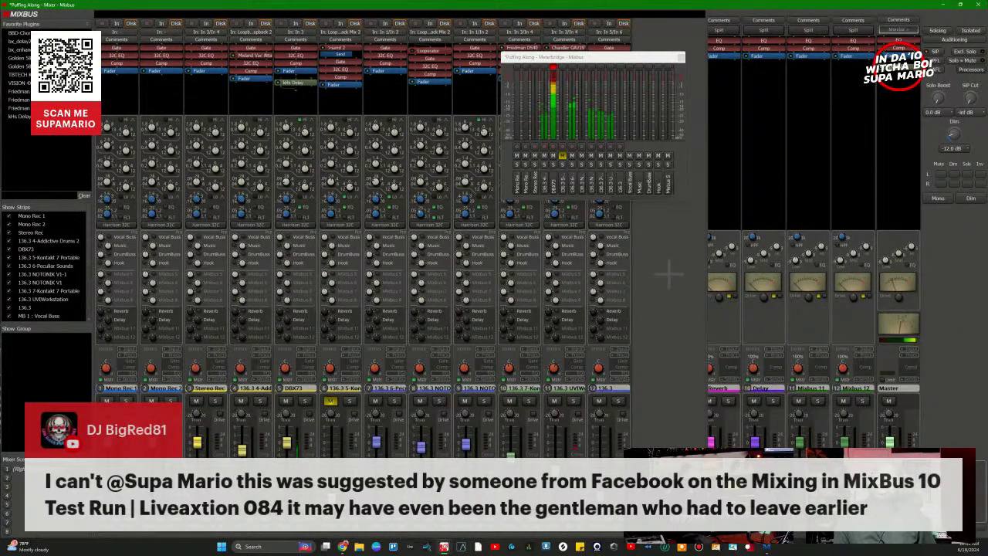
{"action": "scroll", "coordinate": [792, 232], "scroll_direction": "left", "scroll_amount": 1}
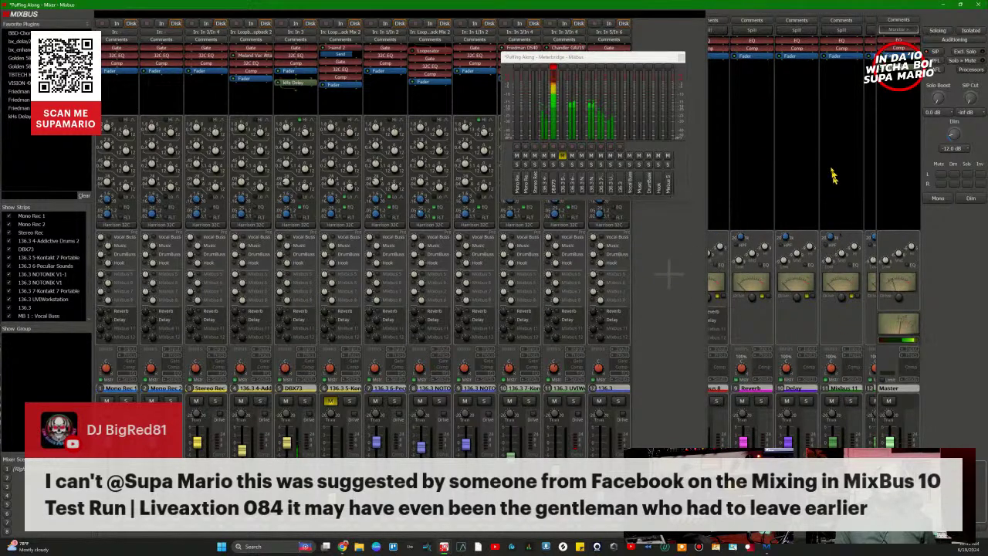
{"action": "right_click", "coordinate": [796, 129]}
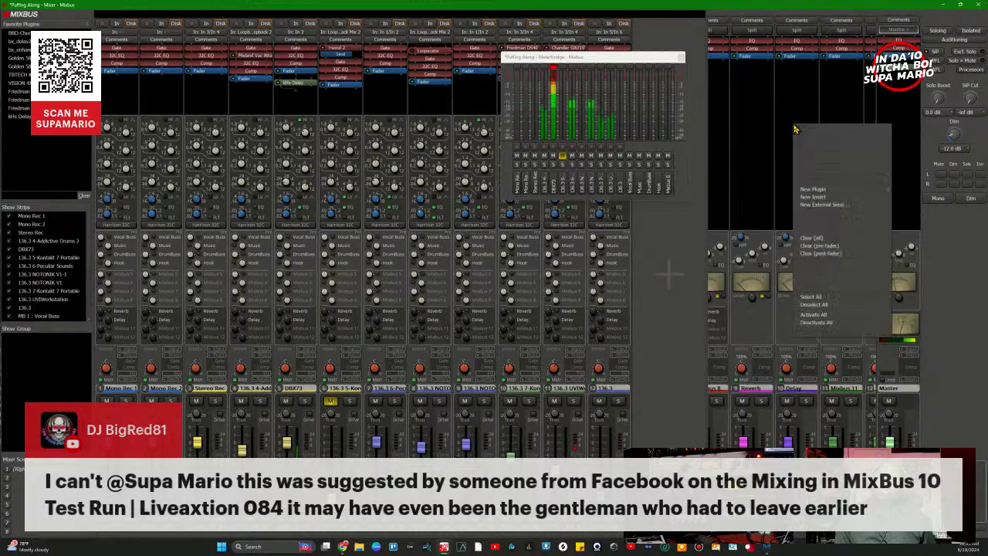
{"action": "left_click", "coordinate": [853, 204]}
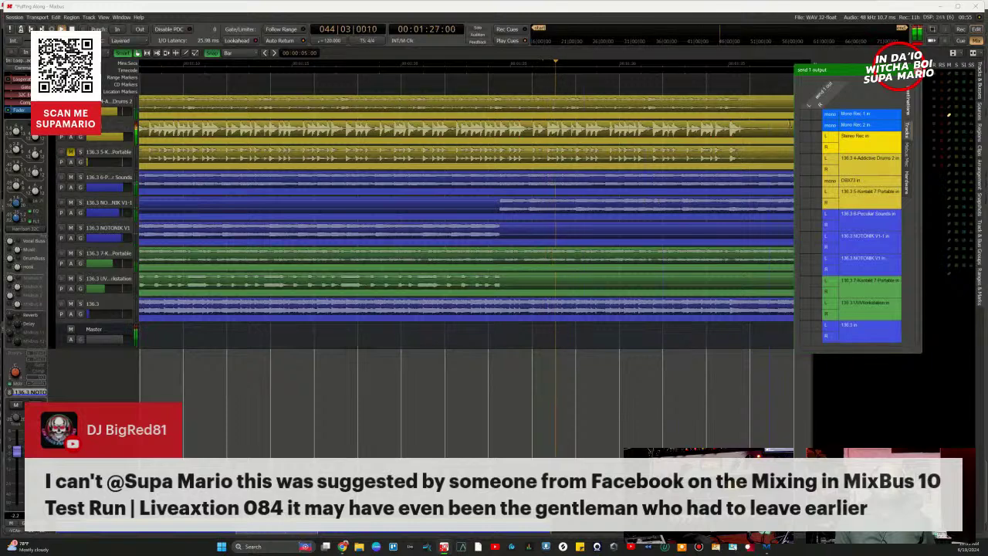
{"action": "left_click", "coordinate": [916, 70]}
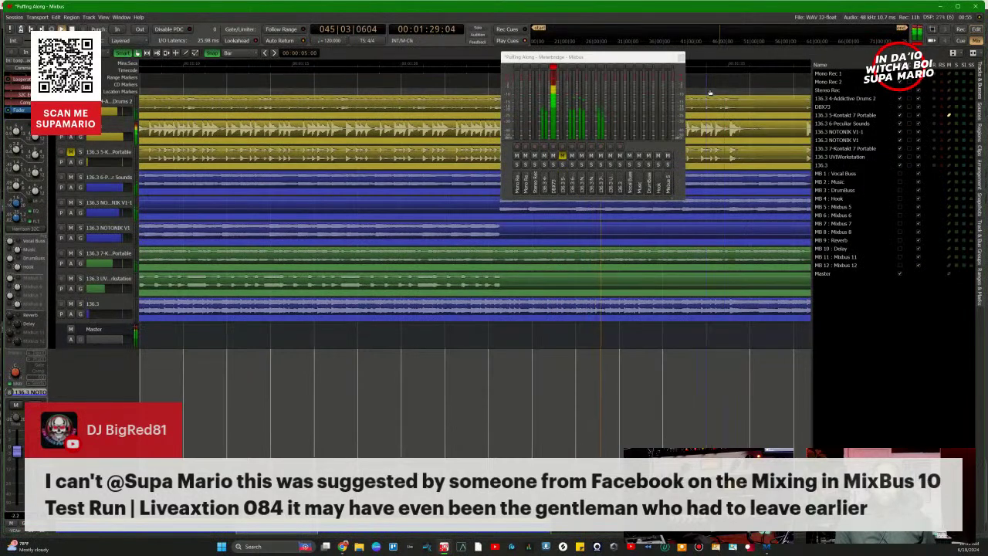
{"action": "key", "text": "alt+m"}
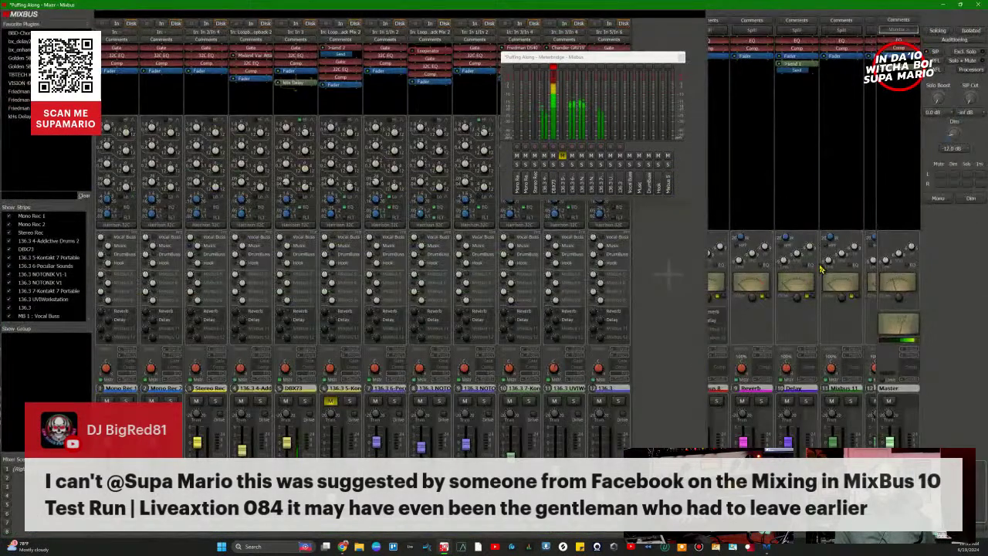
{"action": "right_click", "coordinate": [800, 74]}
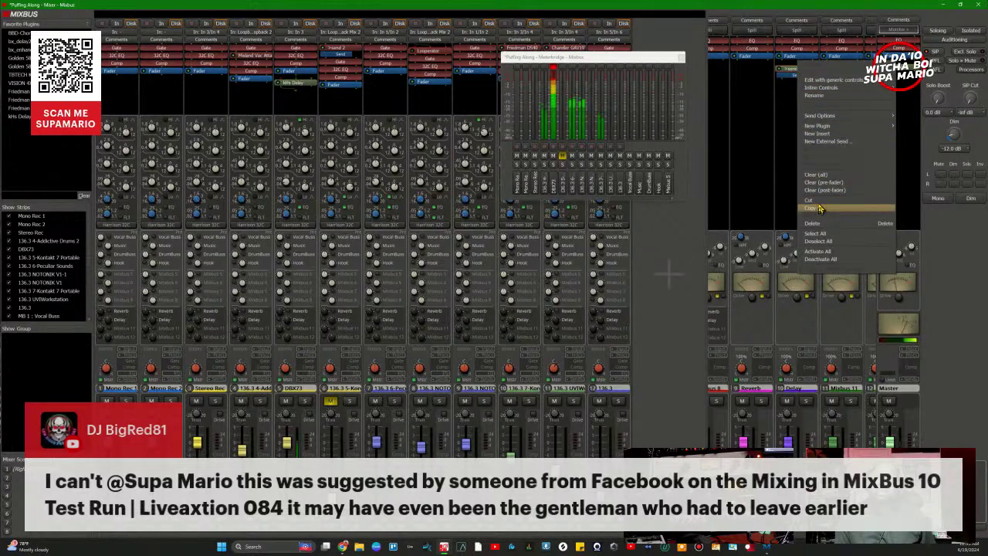
{"action": "left_click", "coordinate": [811, 176]}
Step: Open the plugin selector to add a new plugin to the Delay mix bus and search for "Harri"
{"action": "right_click", "coordinate": [797, 99]}
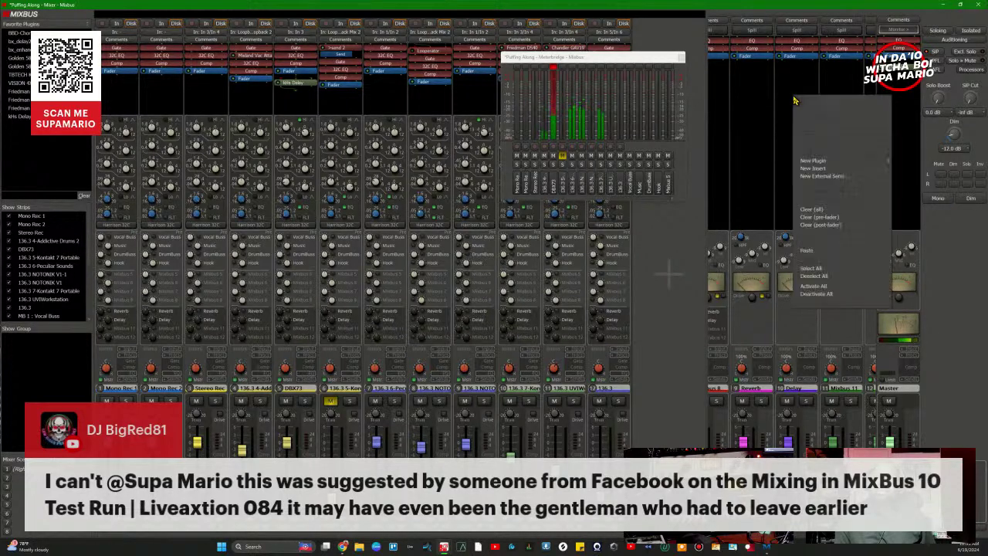
{"action": "mouse_move", "coordinate": [822, 165]}
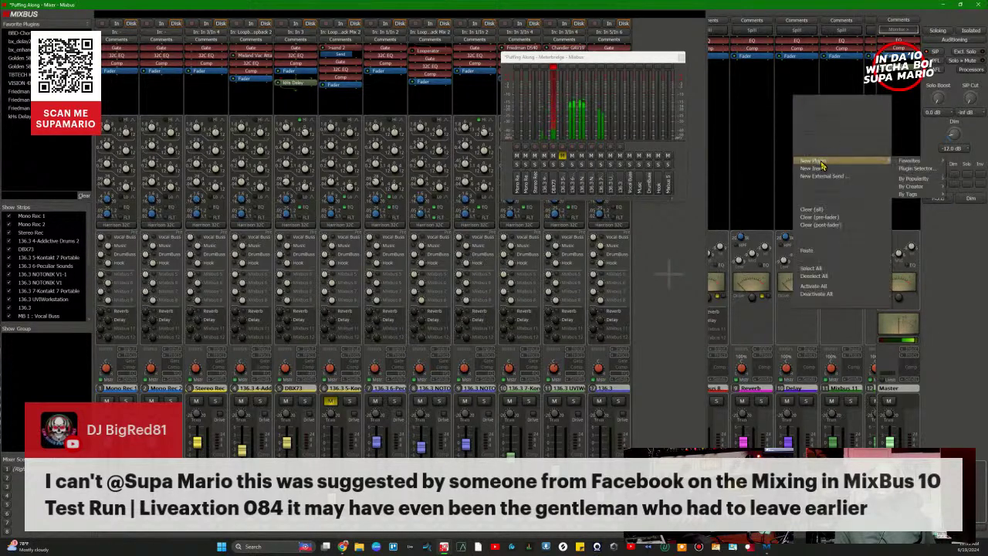
{"action": "left_click", "coordinate": [904, 169]}
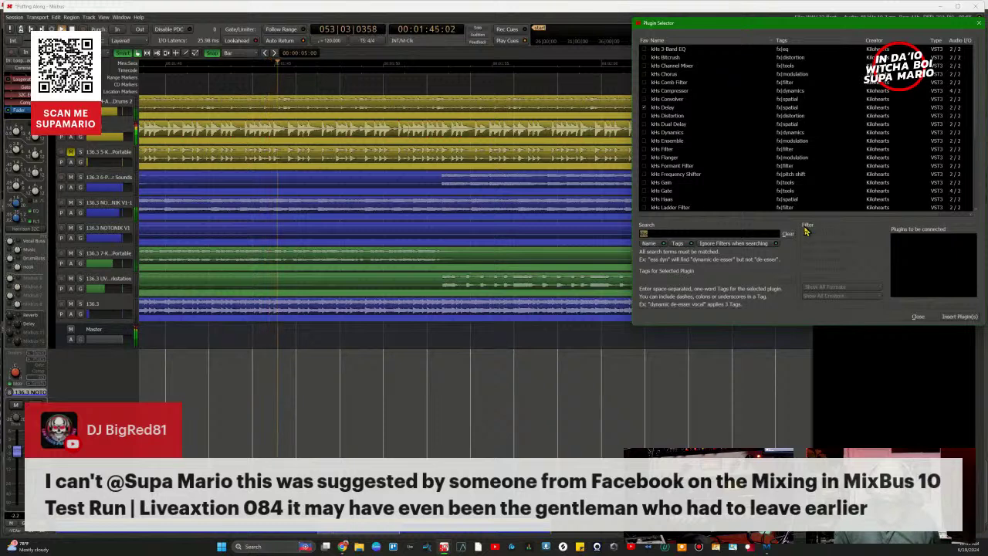
{"action": "left_click", "coordinate": [788, 234]}
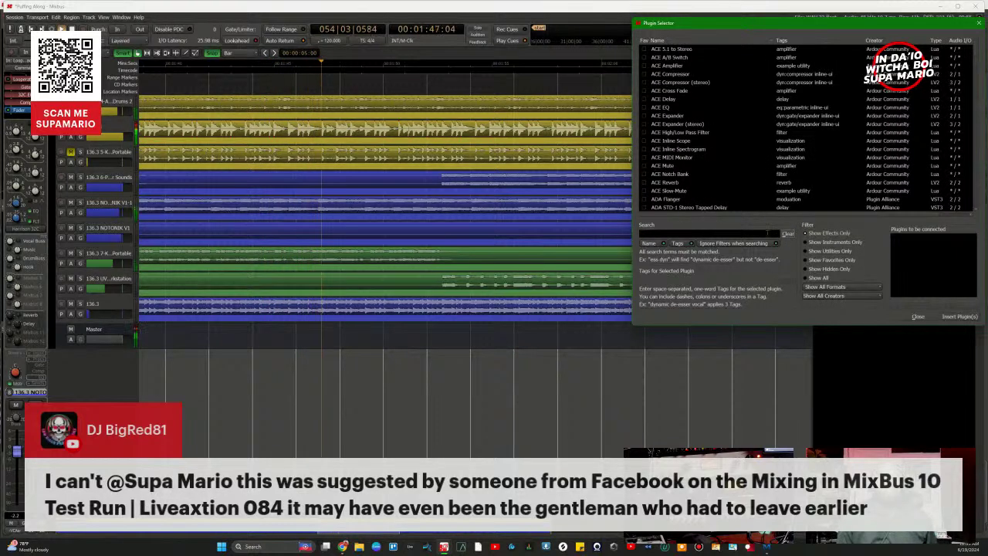
{"action": "type", "text": "Harri"}
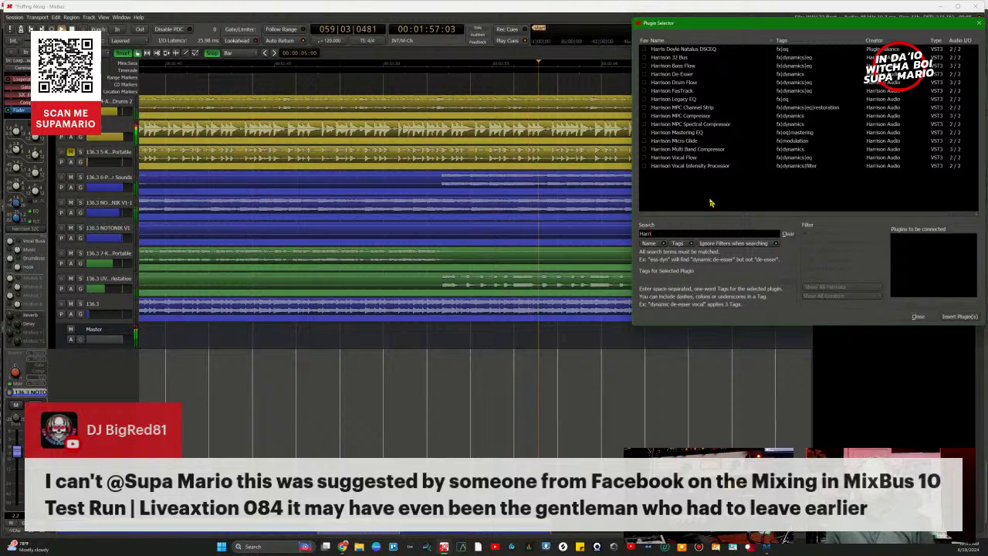
Step: Replace the plugin search term with "XT" to find the Harrison XT plugins
{"action": "key", "text": "BackSpace"}
{"action": "key", "text": "BackSpace"}
{"action": "key", "text": "BackSpace"}
{"action": "key", "text": "BackSpace"}
{"action": "key", "text": "BackSpace"}
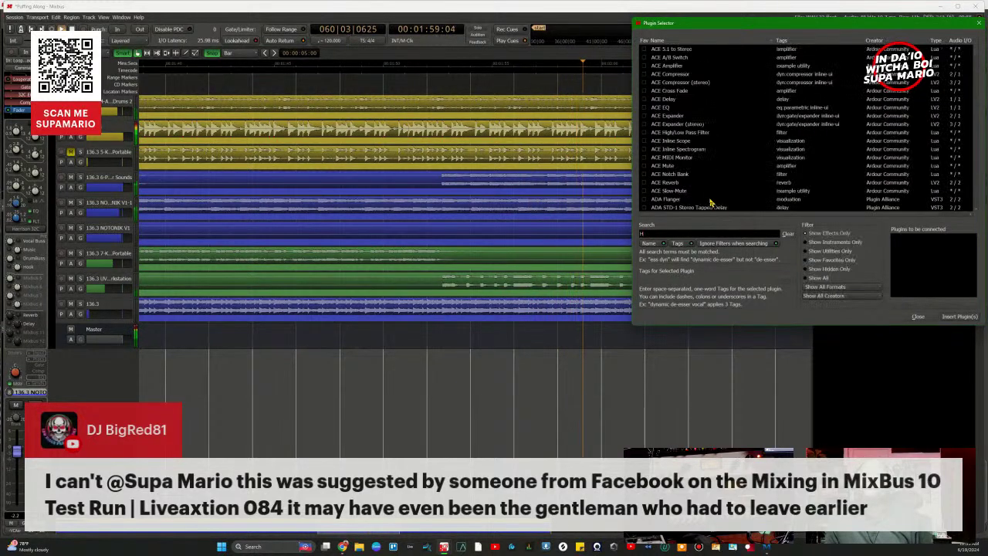
{"action": "scroll", "coordinate": [690, 168], "scroll_direction": "down", "scroll_amount": 5}
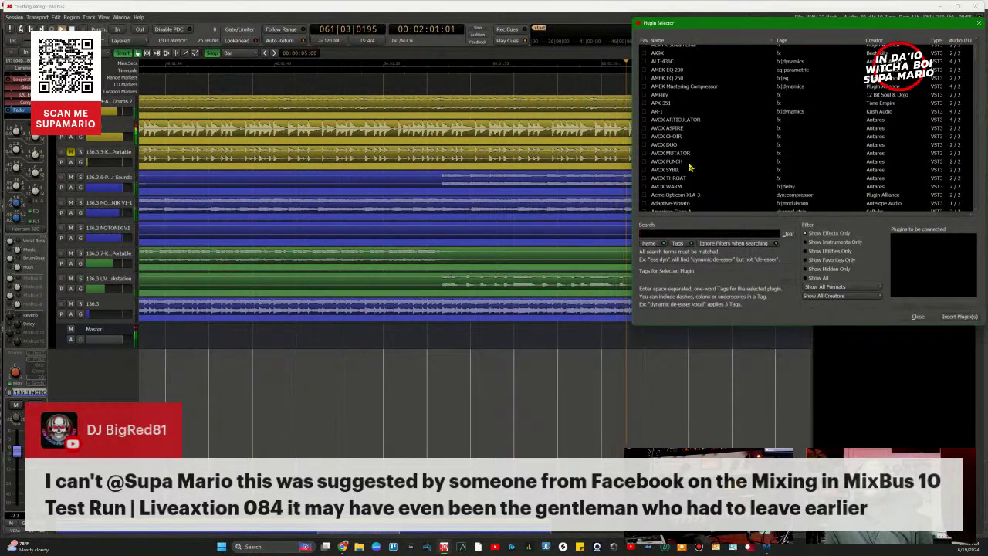
{"action": "type", "text": "XT"}
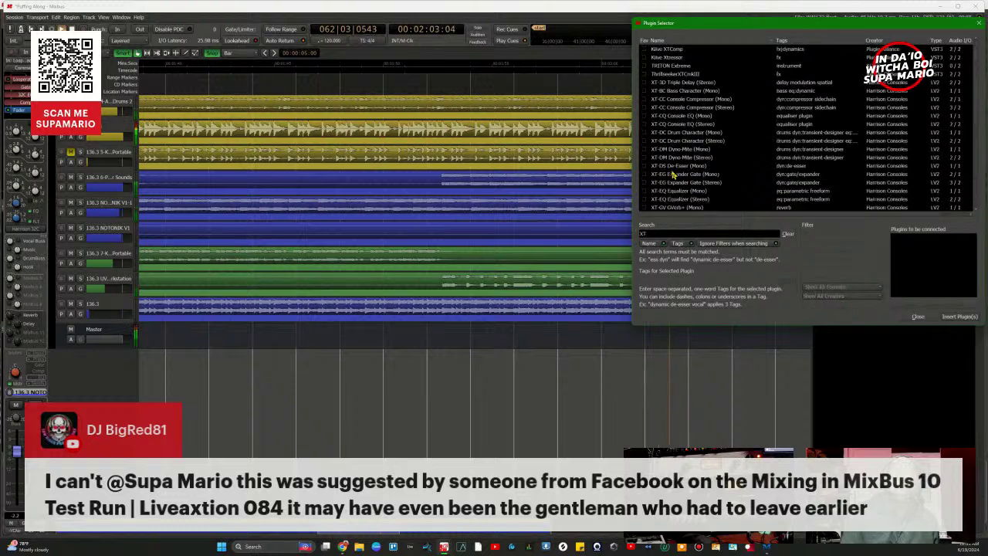
Step: Look through the Harrison XT plugins for an effect suited to the Delay bus, and clear the search term
{"action": "scroll", "coordinate": [694, 171], "scroll_direction": "down", "scroll_amount": 3}
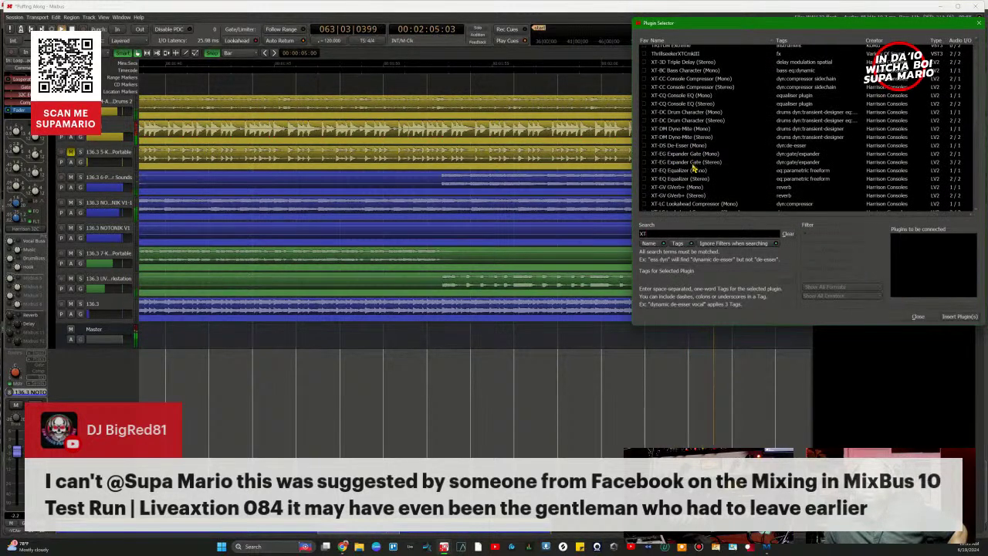
{"action": "scroll", "coordinate": [694, 179], "scroll_direction": "down", "scroll_amount": 5}
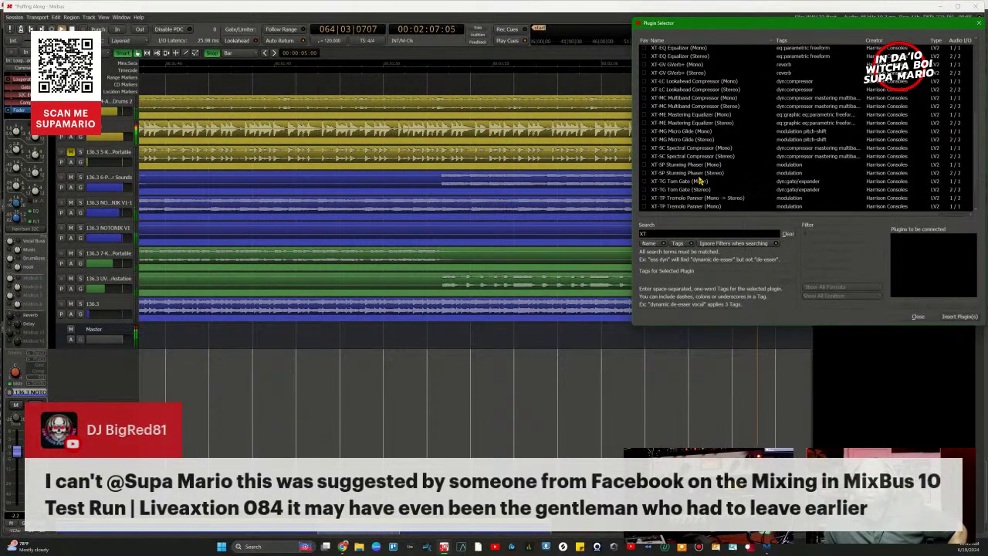
{"action": "scroll", "coordinate": [705, 177], "scroll_direction": "up", "scroll_amount": 8}
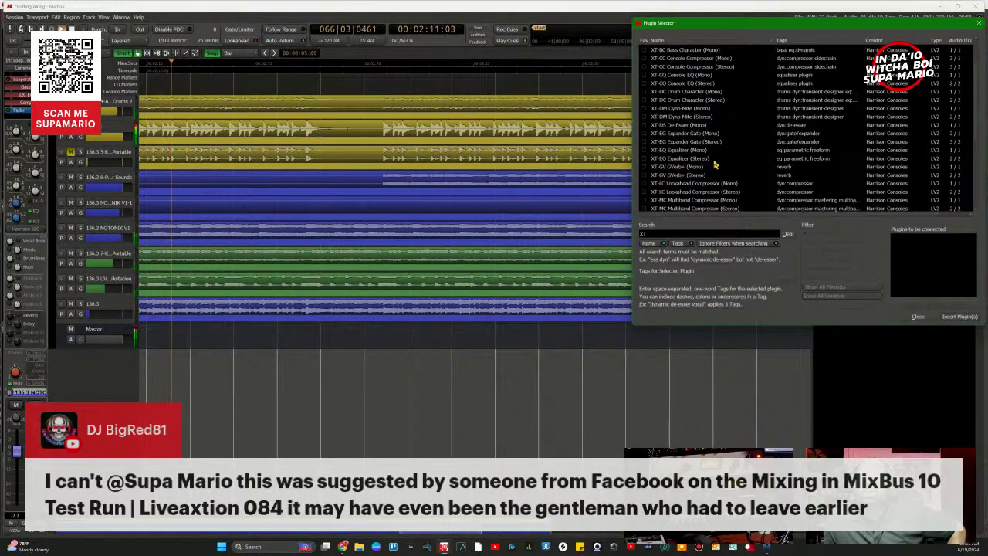
{"action": "scroll", "coordinate": [718, 167], "scroll_direction": "up", "scroll_amount": 1}
{"action": "scroll", "coordinate": [720, 171], "scroll_direction": "down", "scroll_amount": 5}
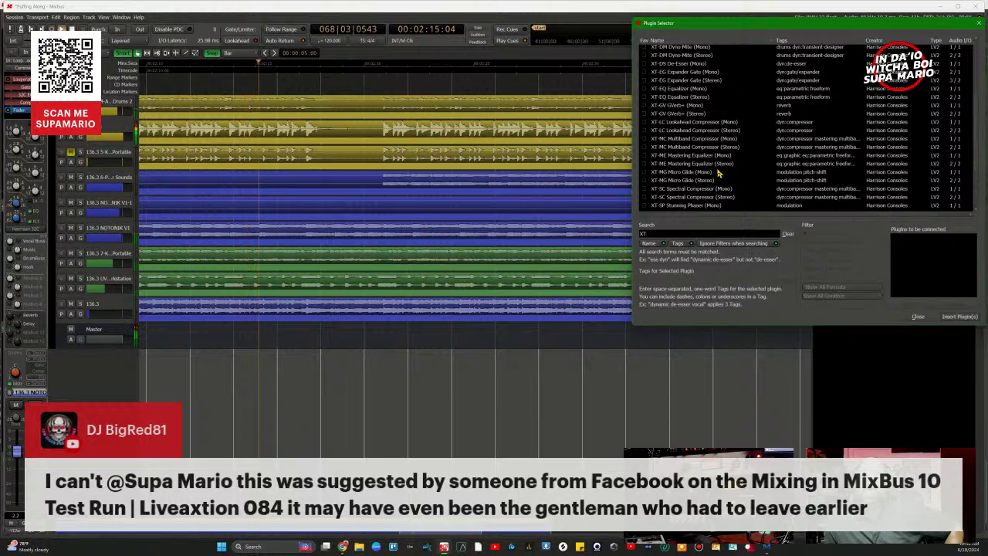
{"action": "scroll", "coordinate": [722, 156], "scroll_direction": "down", "scroll_amount": 1}
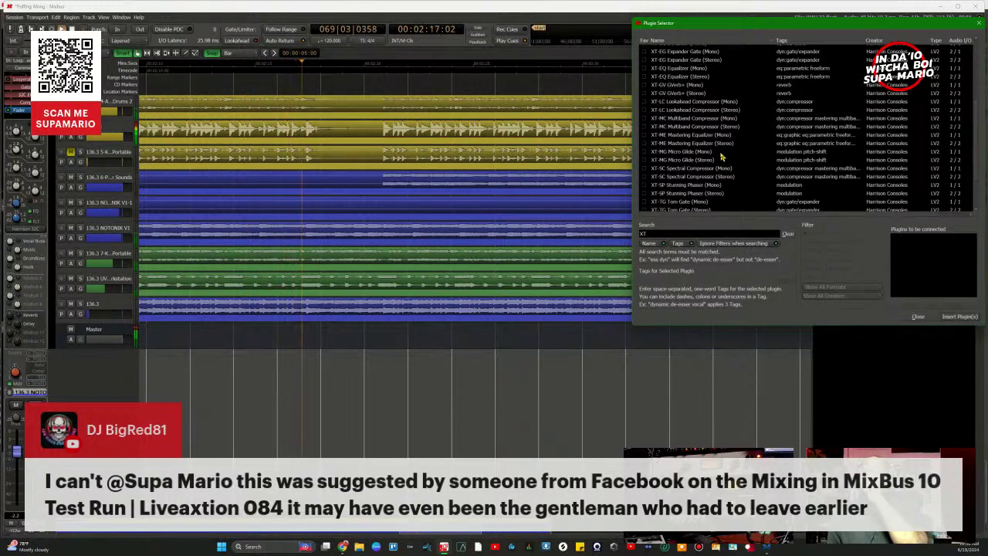
{"action": "scroll", "coordinate": [722, 158], "scroll_direction": "down", "scroll_amount": 2}
{"action": "scroll", "coordinate": [725, 157], "scroll_direction": "down", "scroll_amount": 1}
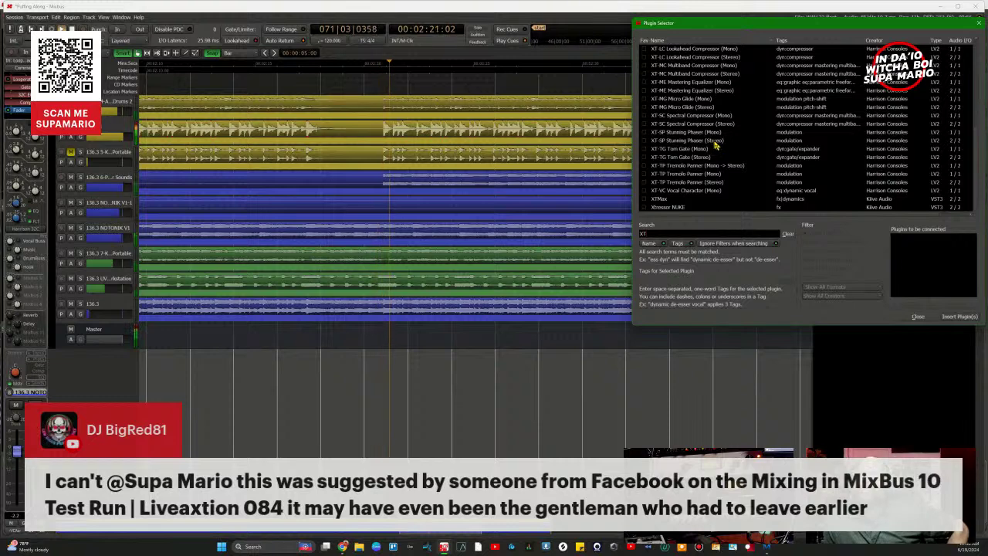
{"action": "scroll", "coordinate": [726, 143], "scroll_direction": "up", "scroll_amount": 3}
{"action": "scroll", "coordinate": [733, 131], "scroll_direction": "up", "scroll_amount": 3}
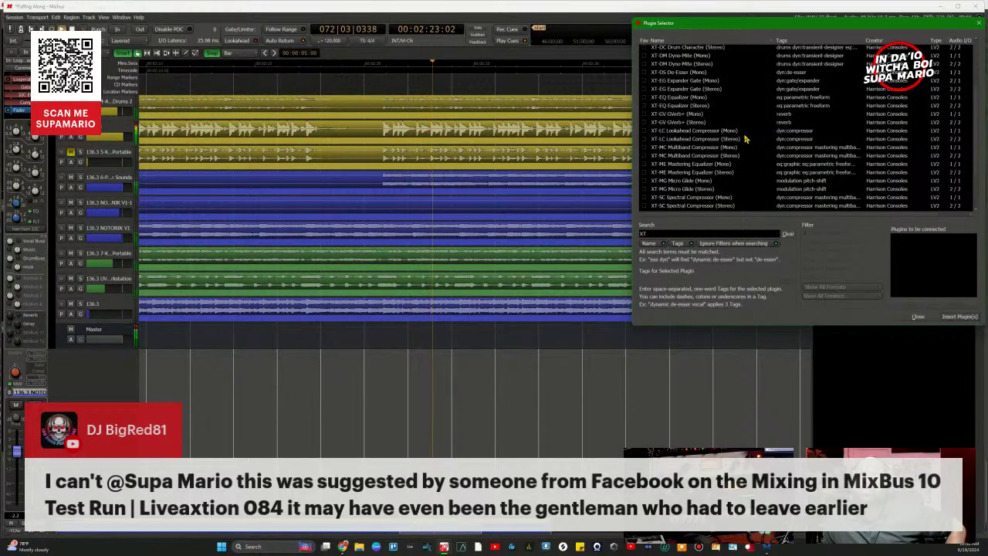
{"action": "scroll", "coordinate": [717, 121], "scroll_direction": "up", "scroll_amount": 2}
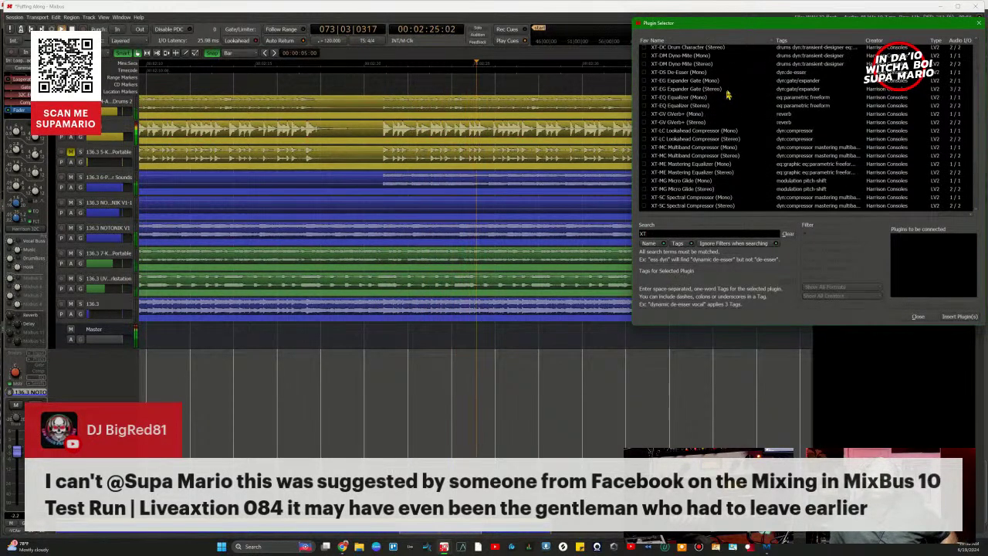
{"action": "key", "text": "BackSpace"}
{"action": "key", "text": "BackSpace"}
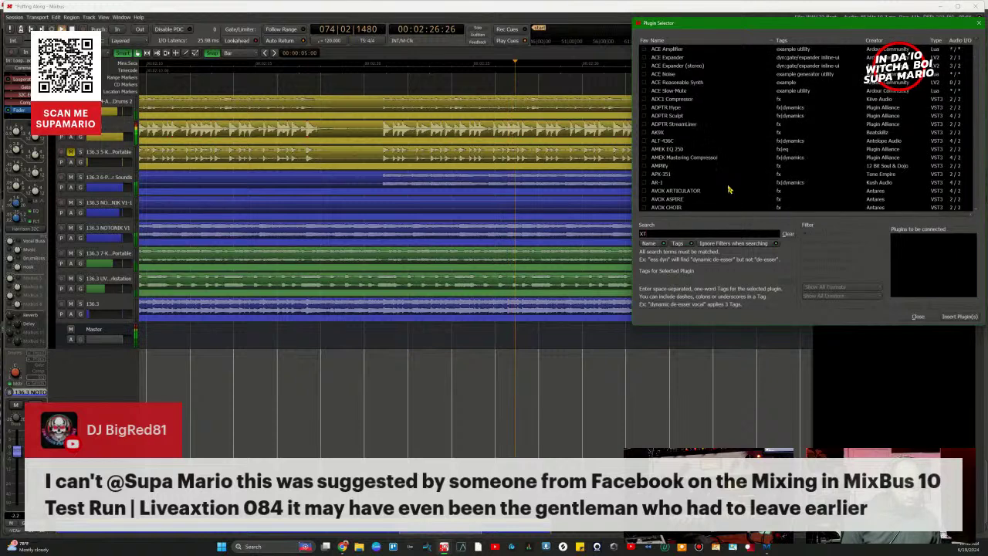
Step: Search the plugin list for "delay" and remove bx_delay2500 and kHs Delay from the favorites
{"action": "type", "text": "del"}
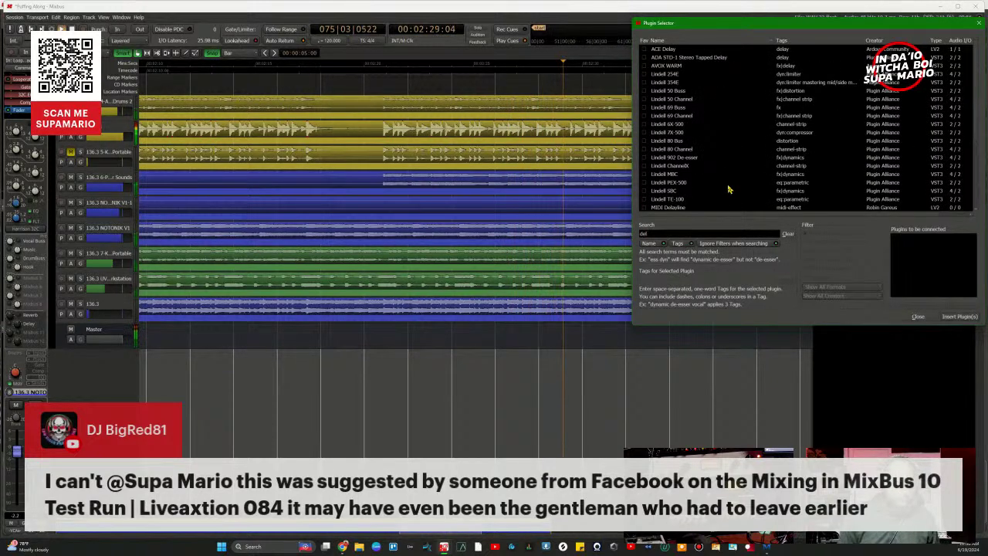
{"action": "type", "text": "ay"}
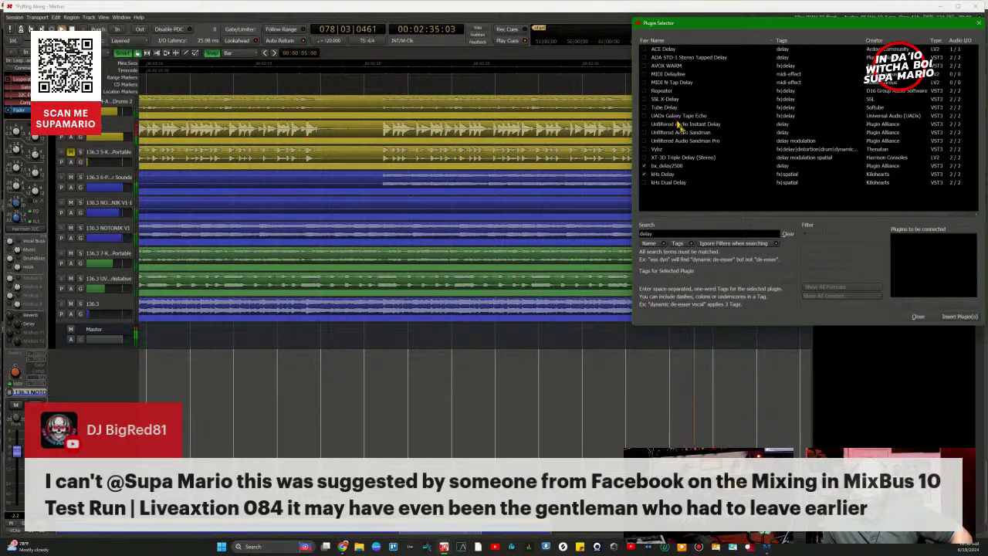
{"action": "left_click", "coordinate": [643, 167]}
{"action": "left_click", "coordinate": [645, 174]}
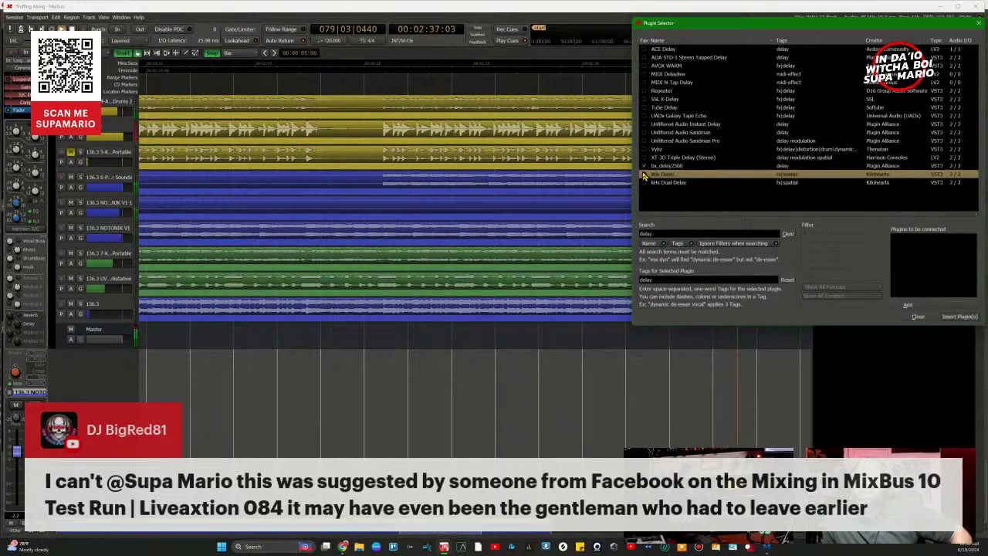
{"action": "left_click", "coordinate": [644, 167]}
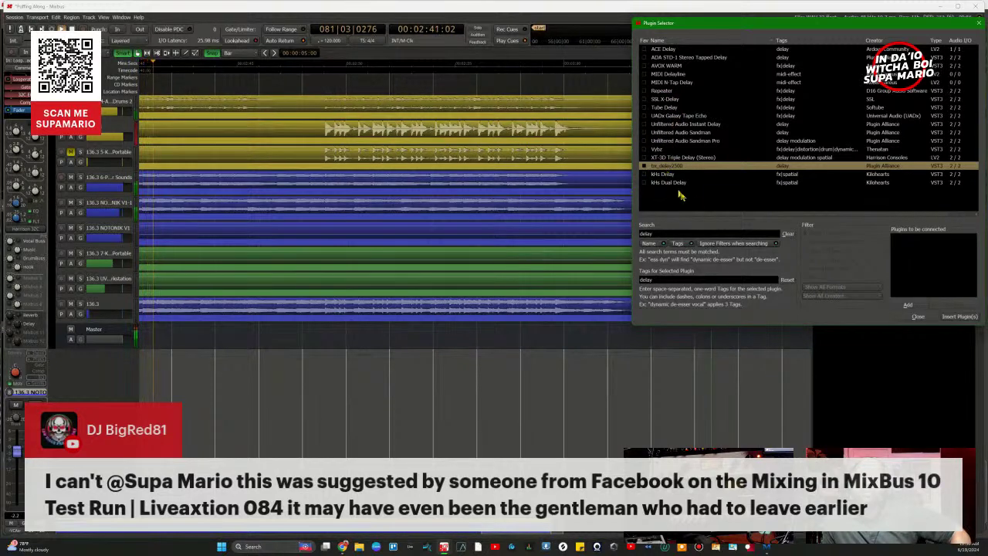
Step: Insert bx_delay2500 on the Delay mix bus and return the playhead to the session start
{"action": "double_click", "coordinate": [672, 168]}
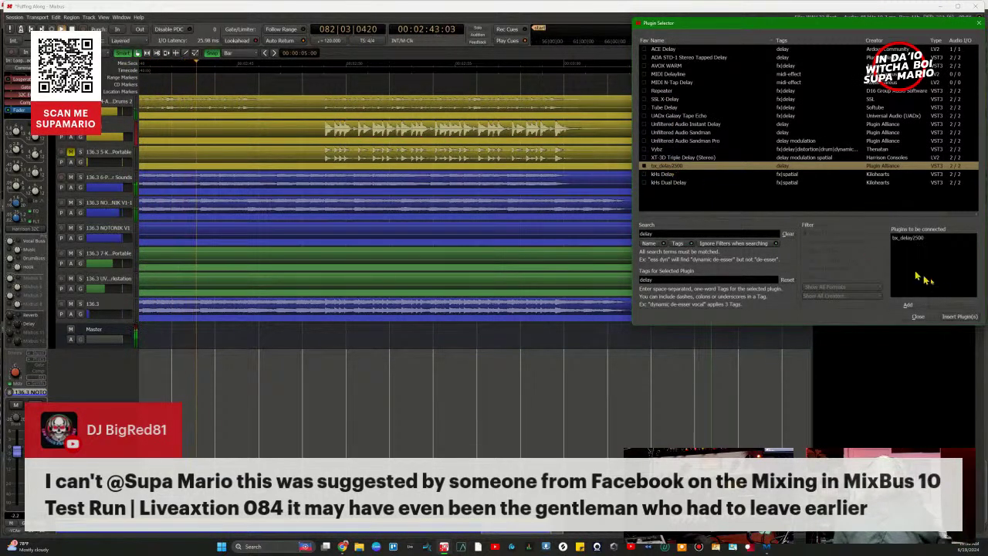
{"action": "left_click", "coordinate": [966, 317]}
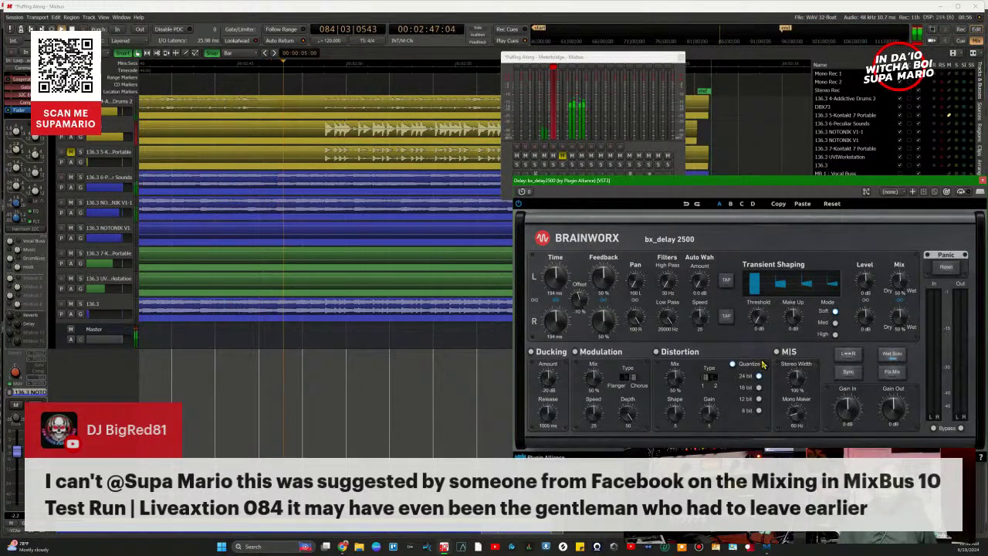
{"action": "left_click", "coordinate": [434, 124]}
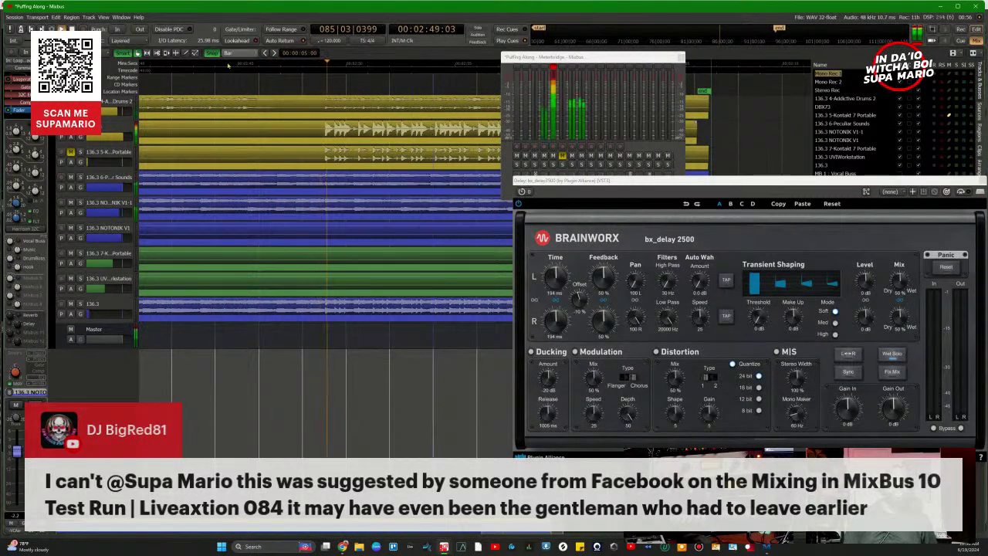
{"action": "key", "text": "Home"}
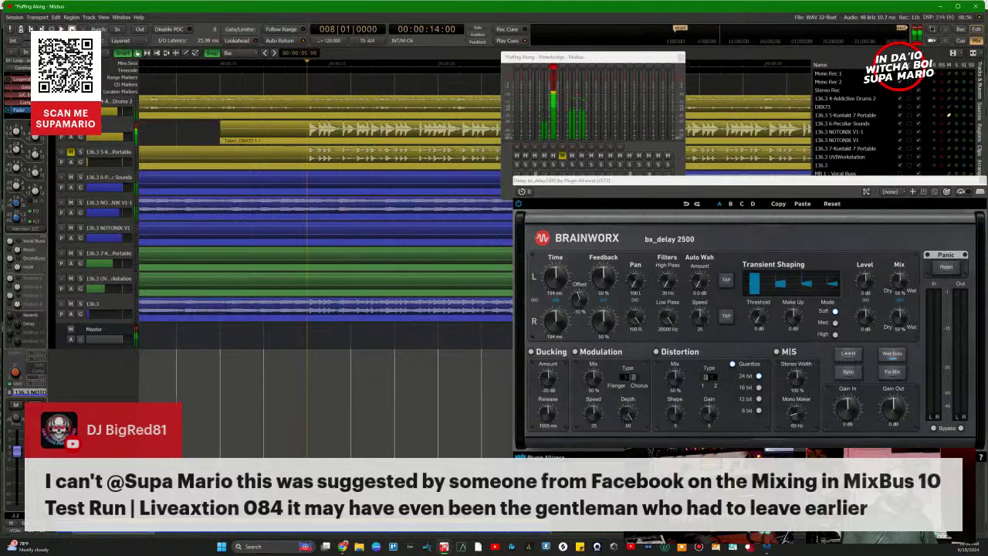
{"action": "key", "text": "Home"}
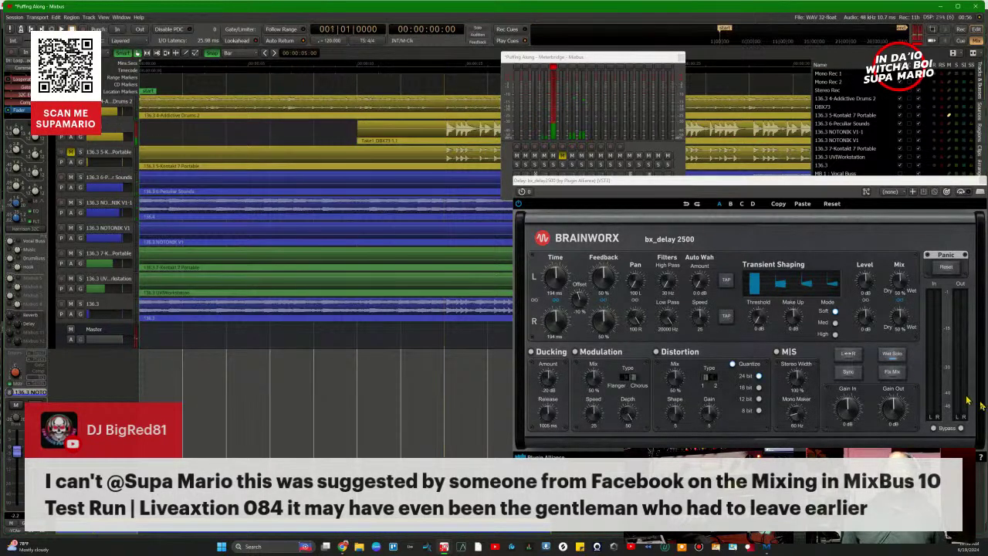
Step: Show the mixer with the bx_delay2500 window moved aside and try to hide all its inline controls on the Delay bus
{"action": "key", "text": "alt+m"}
{"action": "left_click_drag", "start_coordinate": [796, 189], "coordinate": [354, 130]}
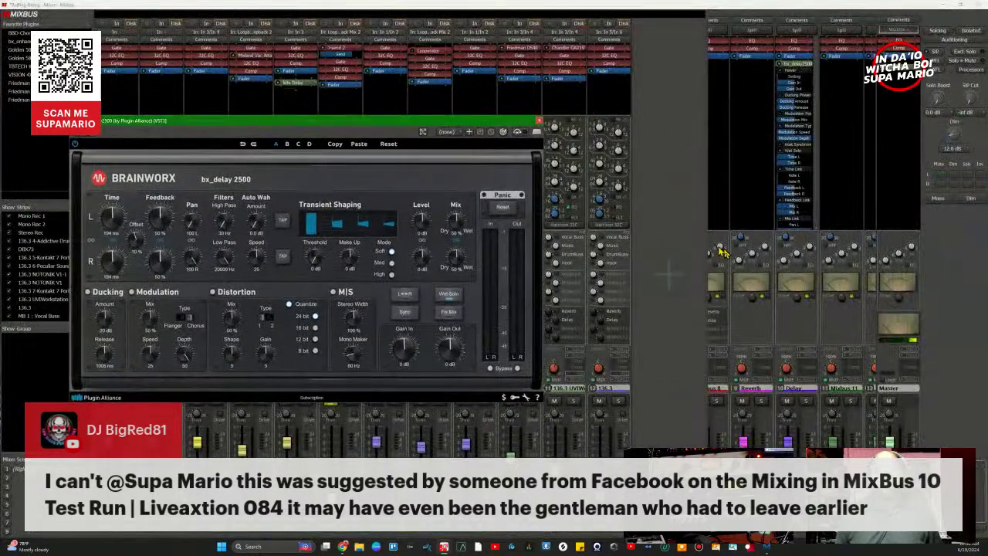
{"action": "right_click", "coordinate": [788, 70]}
{"action": "mouse_move", "coordinate": [832, 92]}
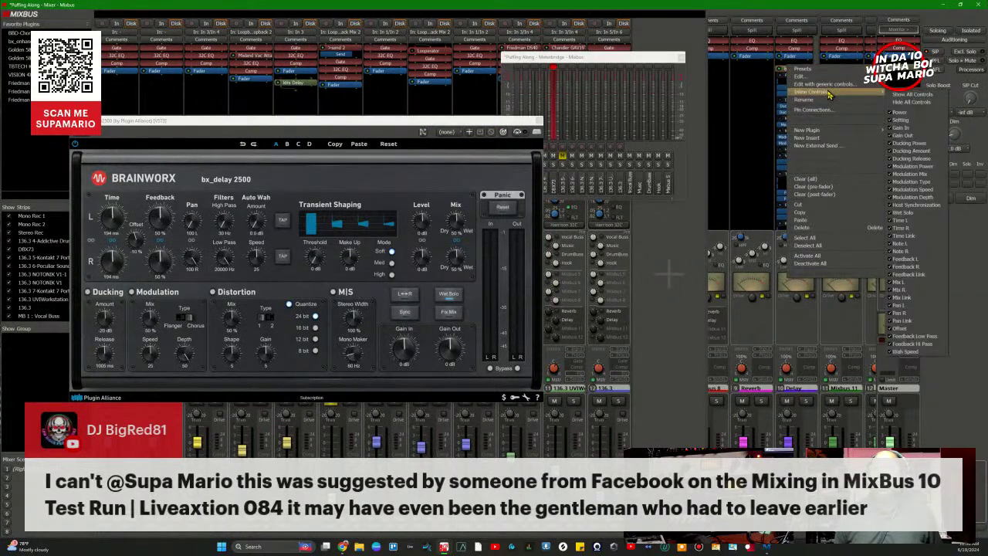
{"action": "left_click", "coordinate": [893, 101]}
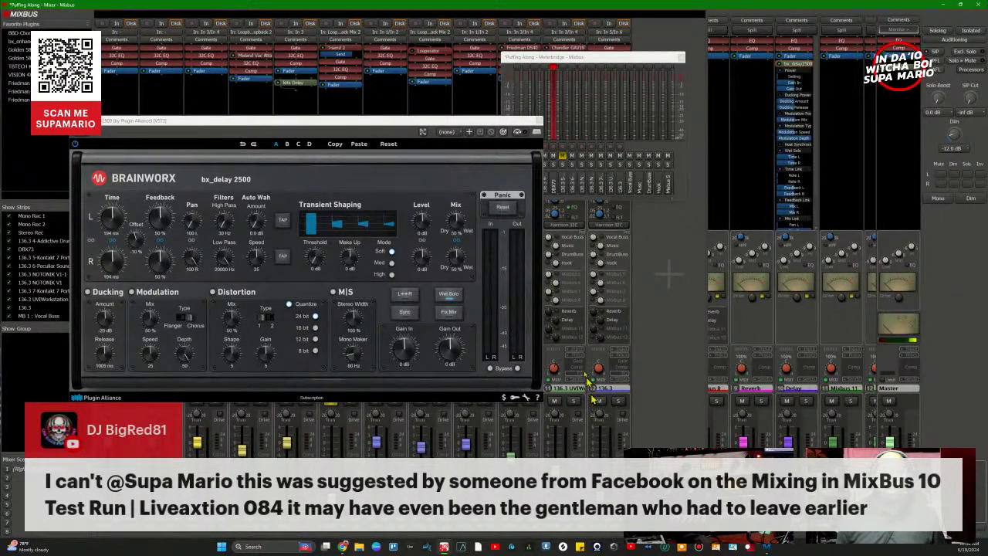
{"action": "left_click_drag", "start_coordinate": [469, 128], "coordinate": [414, 120]}
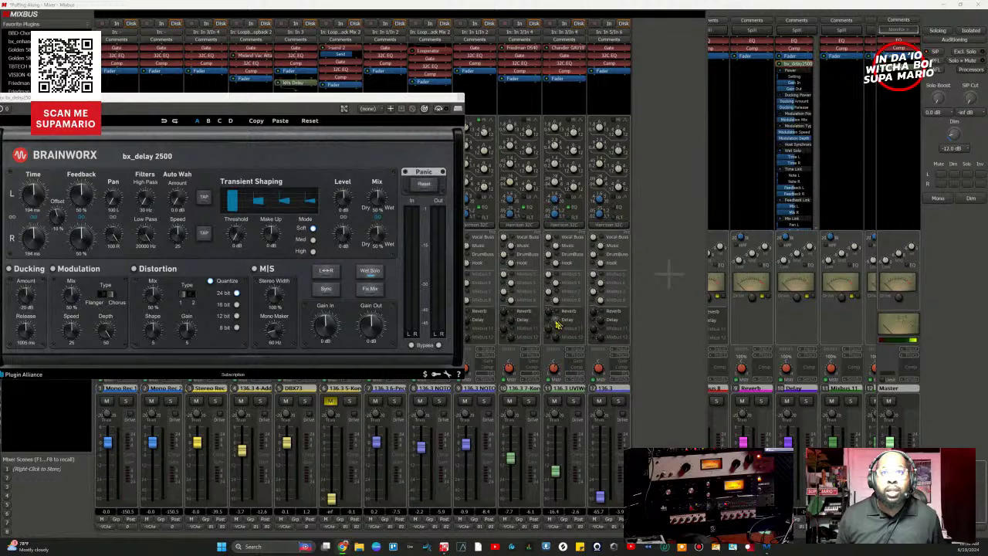
Step: Enable the Delay send on the 136.3 UVIWorkstation track and solo that track while playing from around bar 15
{"action": "key", "text": "alt+b"}
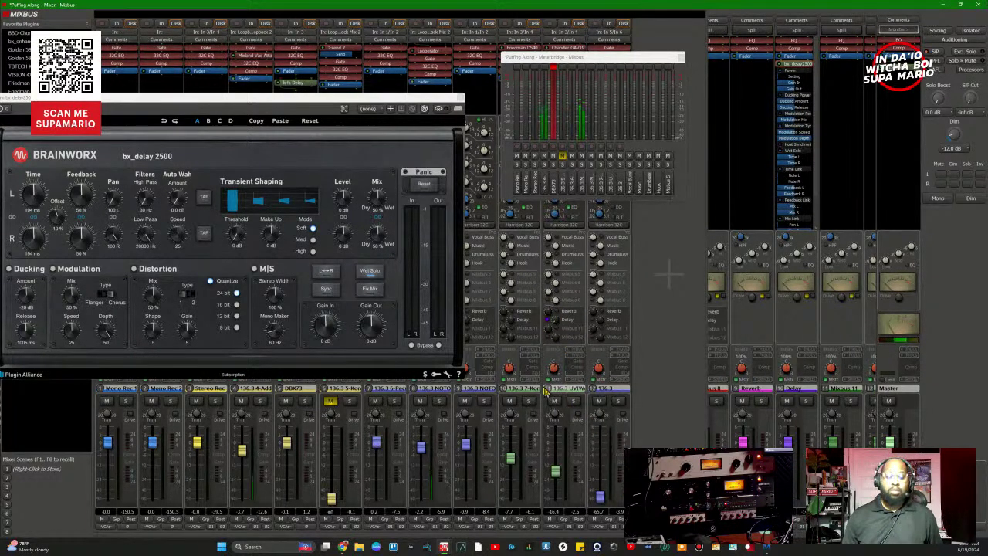
{"action": "key", "text": "alt+m"}
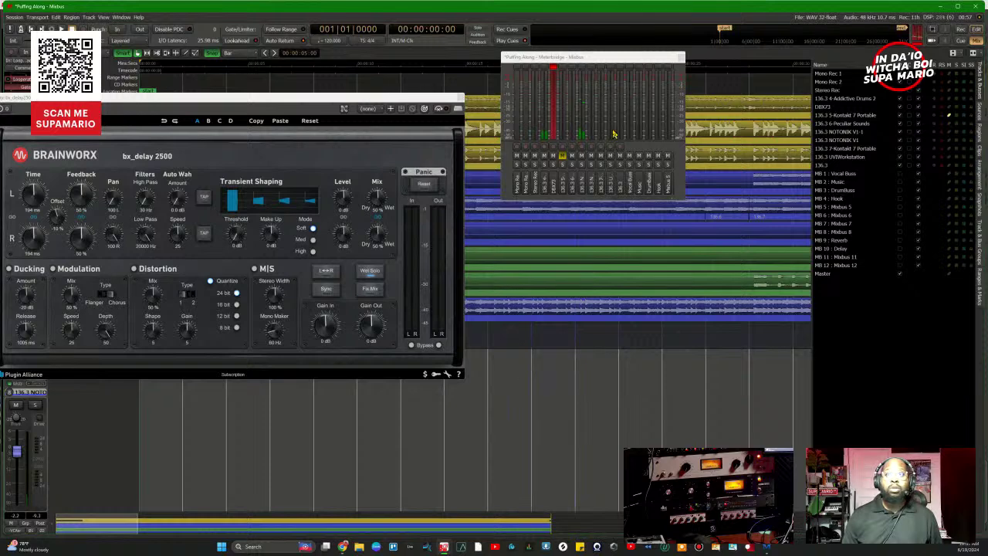
{"action": "left_click", "coordinate": [750, 67]}
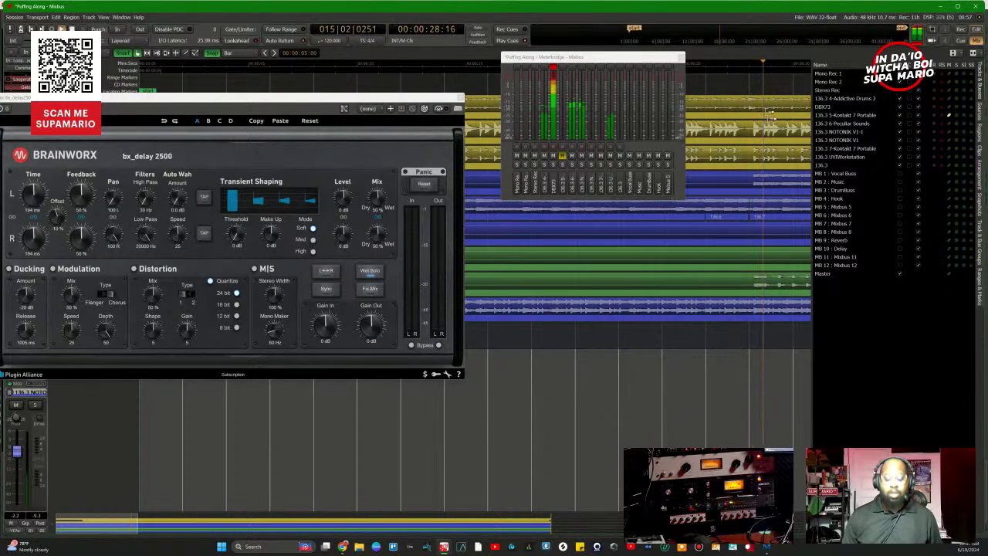
{"action": "key", "text": "alt+m"}
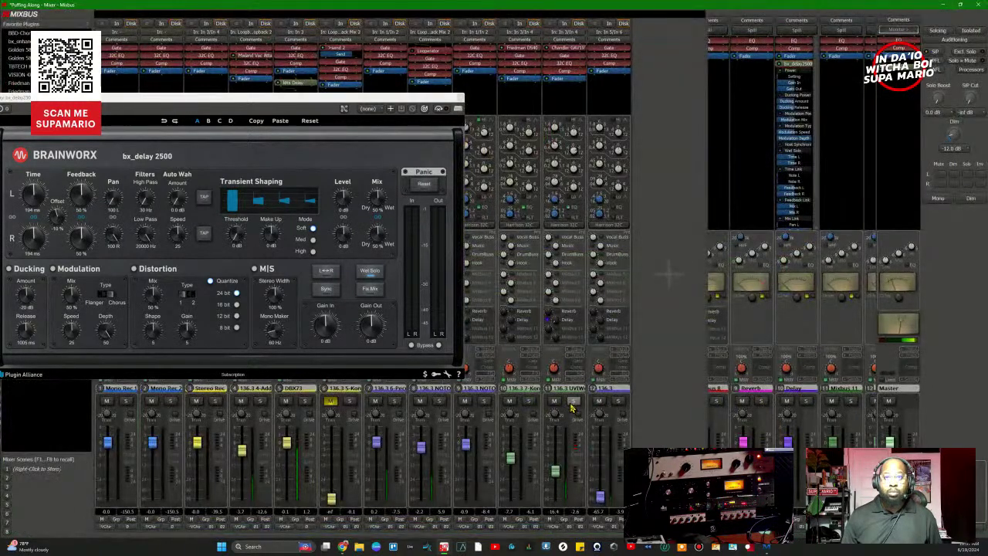
{"action": "left_click", "coordinate": [573, 396]}
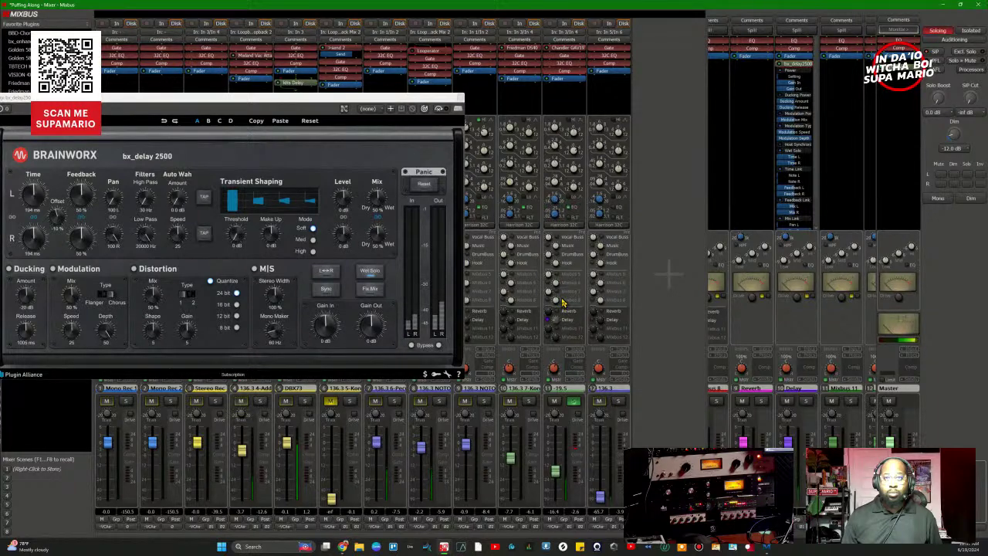
Step: Set bx_delay 2500's feedback to 0% and time to about 486 ms, adjusting the UVIWorkstation track's Delay send
{"action": "left_click_drag", "start_coordinate": [438, 118], "coordinate": [666, 107]}
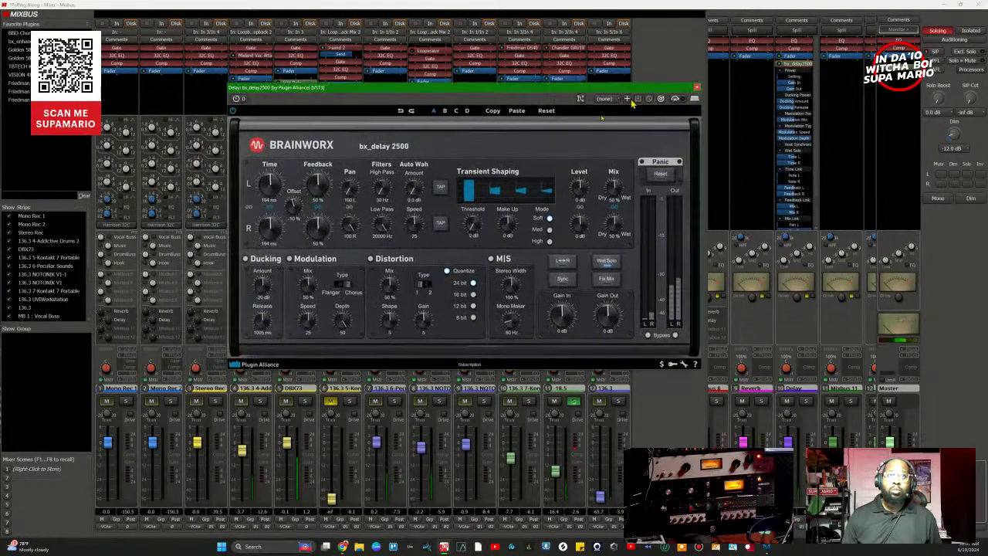
{"action": "scroll", "coordinate": [272, 199], "scroll_direction": "up", "scroll_amount": 3}
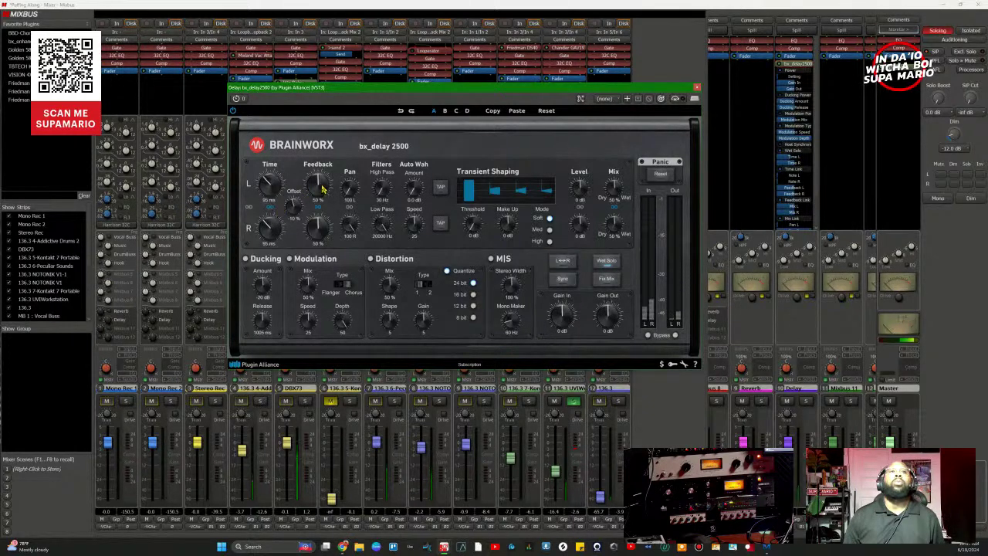
{"action": "scroll", "coordinate": [272, 185], "scroll_direction": "up", "scroll_amount": 2}
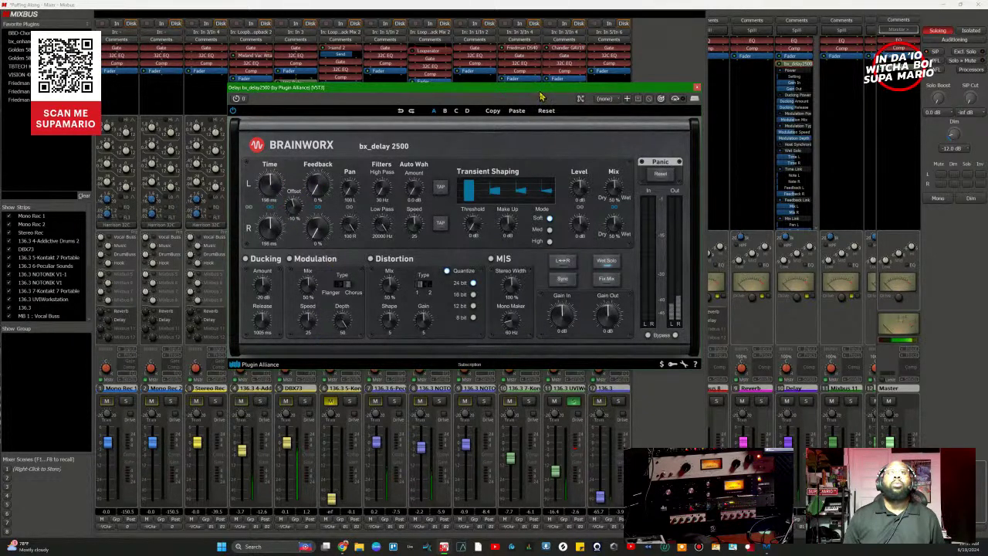
{"action": "left_click_drag", "start_coordinate": [543, 88], "coordinate": [564, 26]}
{"action": "left_click", "coordinate": [559, 320]}
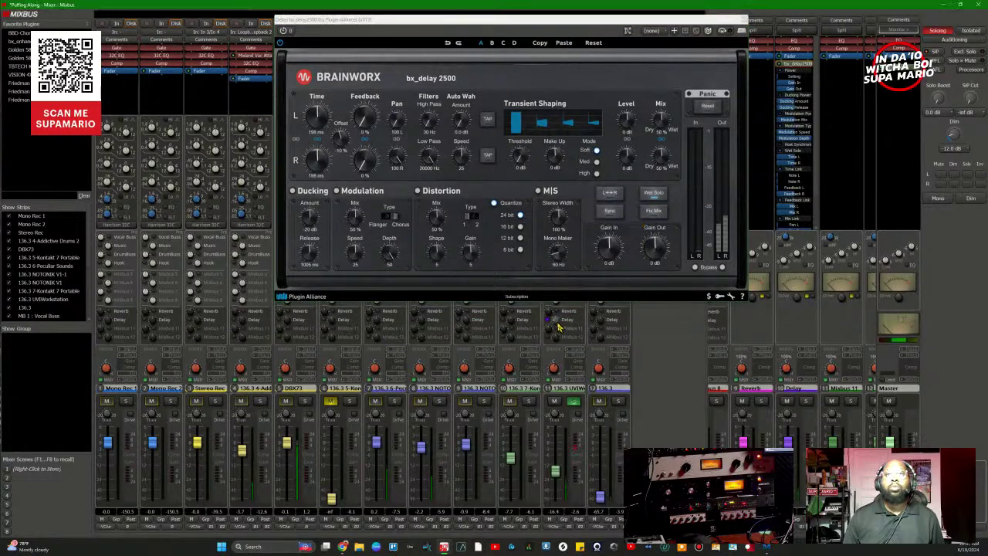
{"action": "left_click_drag", "start_coordinate": [320, 123], "coordinate": [319, 107]}
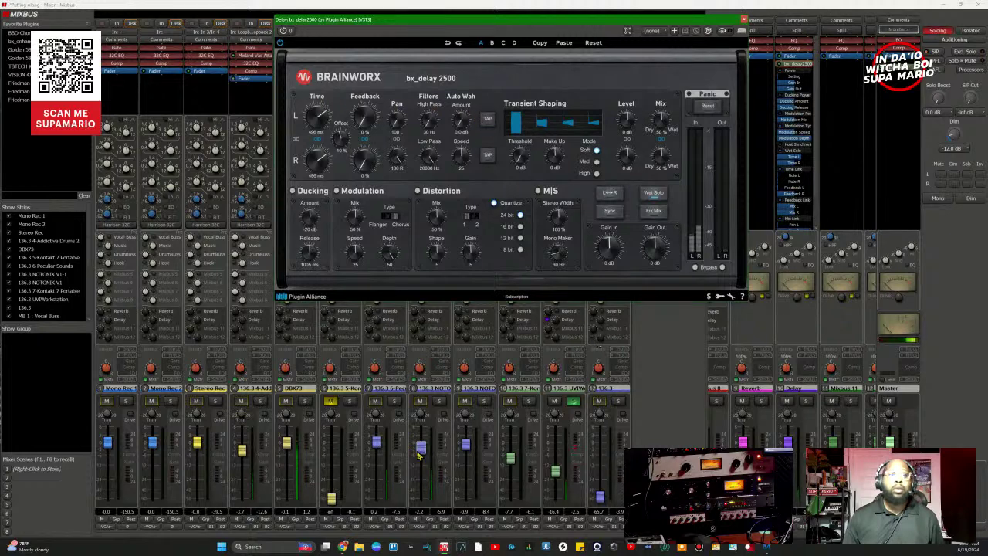
Step: Solo the DBX73 track as well and tap in a delay time of 432 ms by ear
{"action": "left_click", "coordinate": [305, 402]}
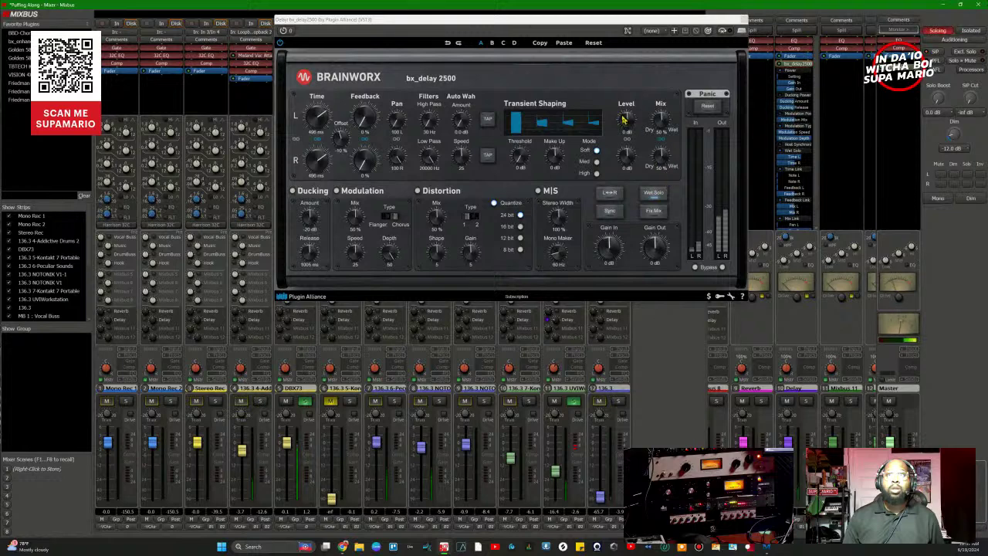
{"action": "left_click", "coordinate": [489, 122]}
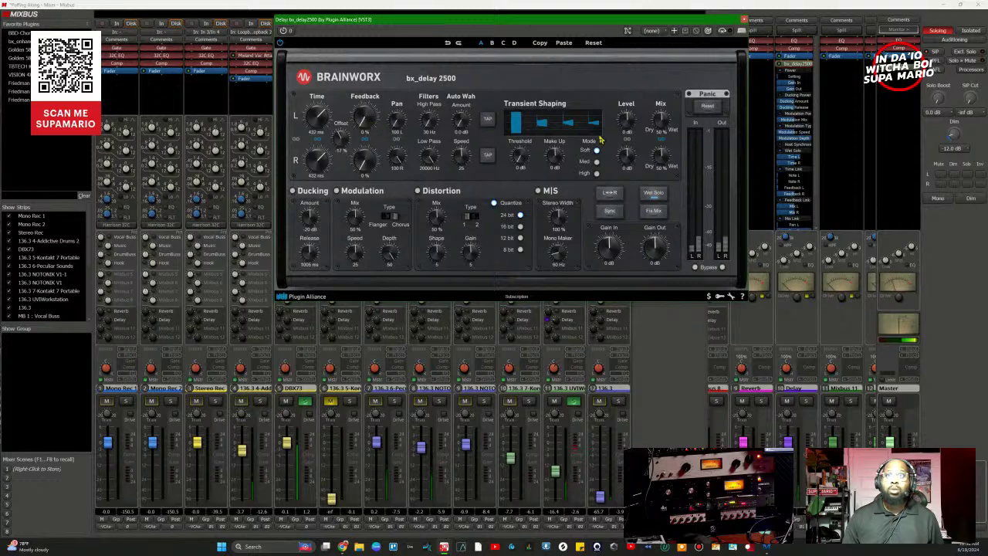
Step: Set the delay's feedback to about 16%, its high-pass filter to about 396 Hz and its mix to 100%, with ducking enabled
{"action": "left_click_drag", "start_coordinate": [374, 124], "coordinate": [362, 108]}
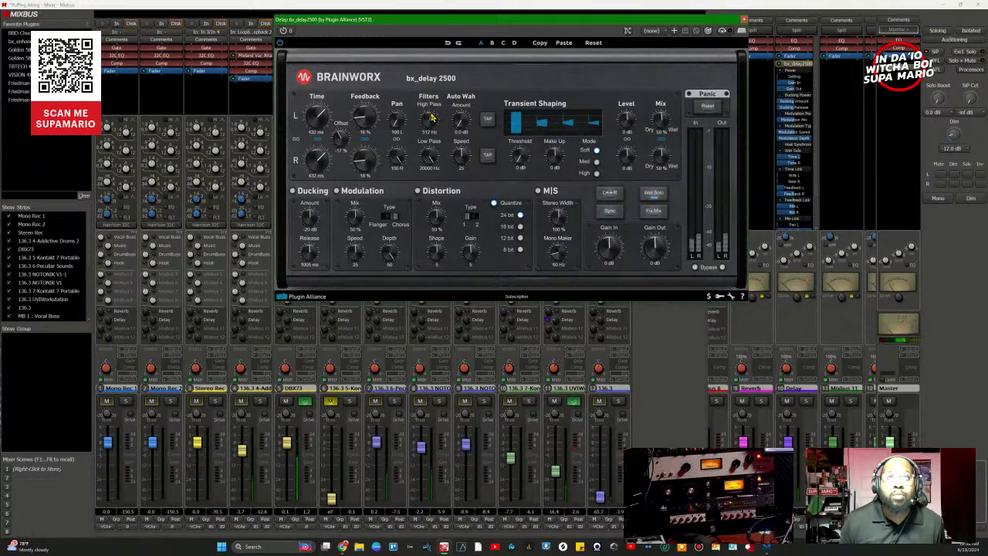
{"action": "left_click_drag", "start_coordinate": [432, 117], "coordinate": [432, 101]}
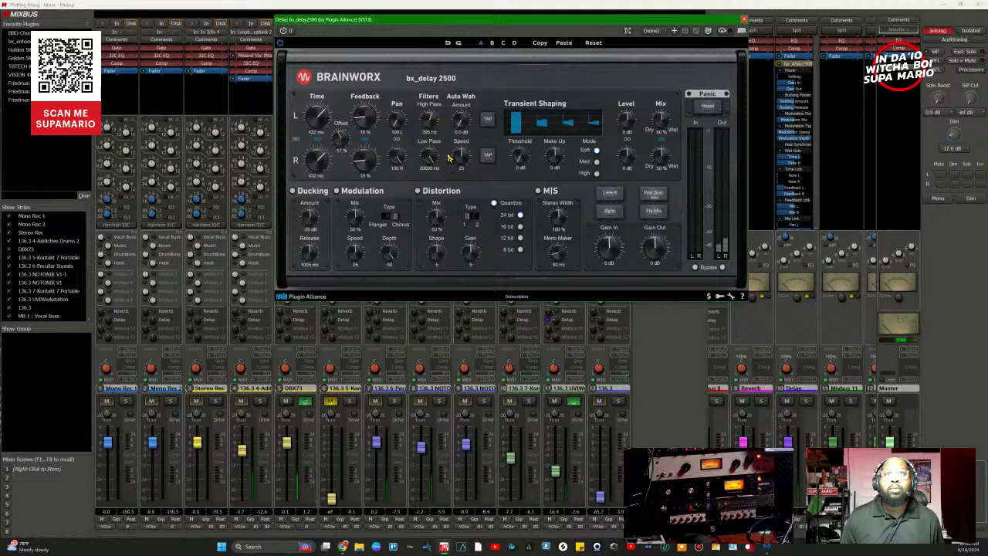
{"action": "double_click", "coordinate": [313, 207]}
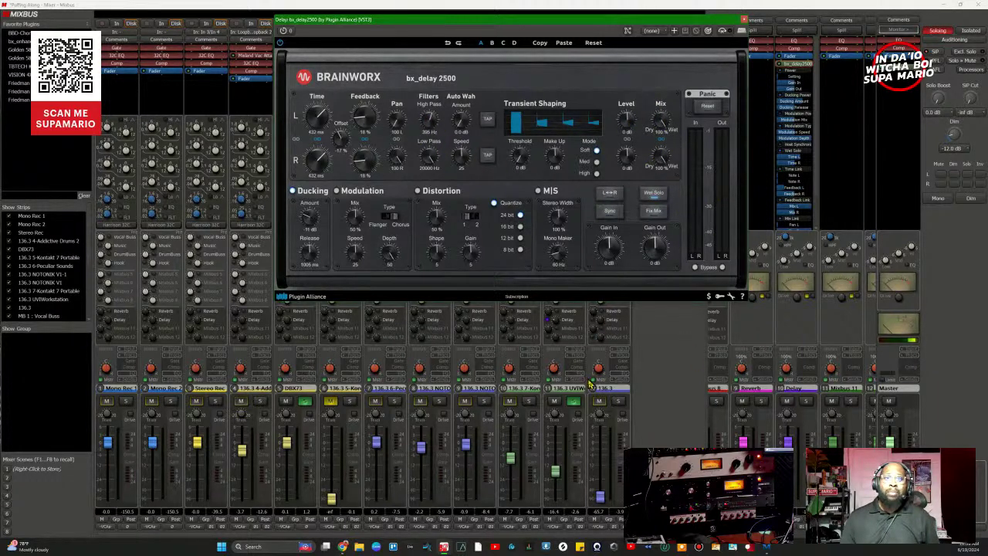
Step: Raise the Delay send level on the 136.3 UVIWorkstation track
{"action": "left_click", "coordinate": [556, 331]}
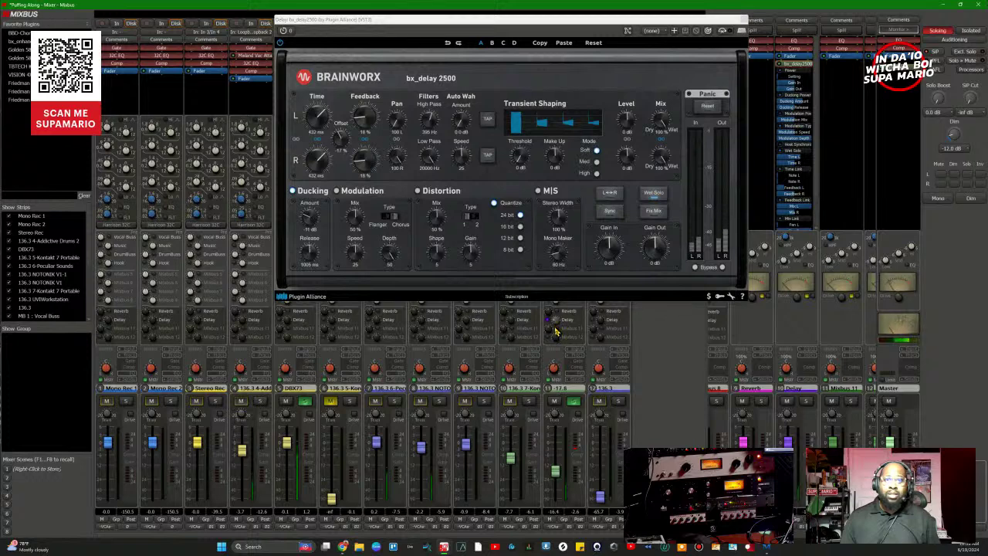
{"action": "scroll", "coordinate": [556, 331], "scroll_direction": "up", "scroll_amount": 1}
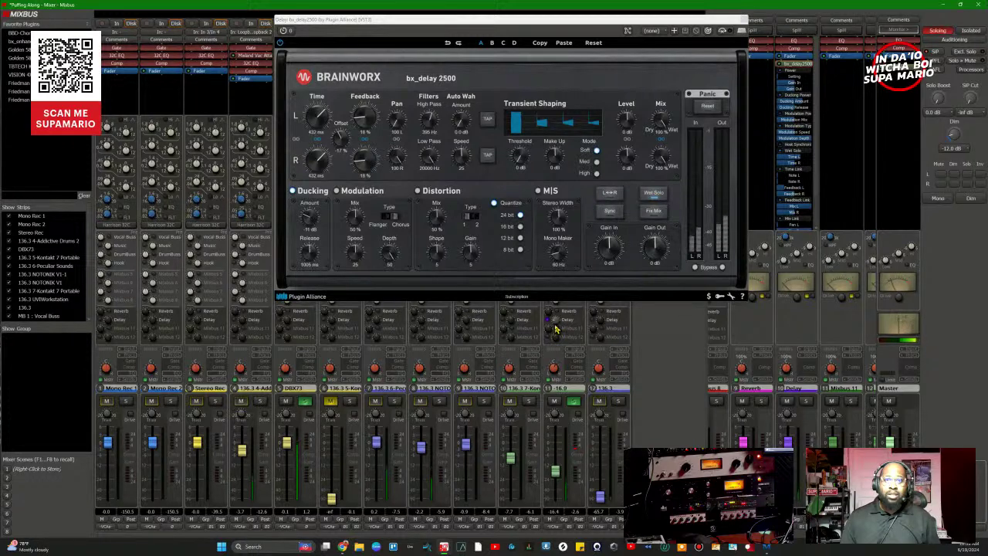
{"action": "scroll", "coordinate": [555, 331], "scroll_direction": "up", "scroll_amount": 1}
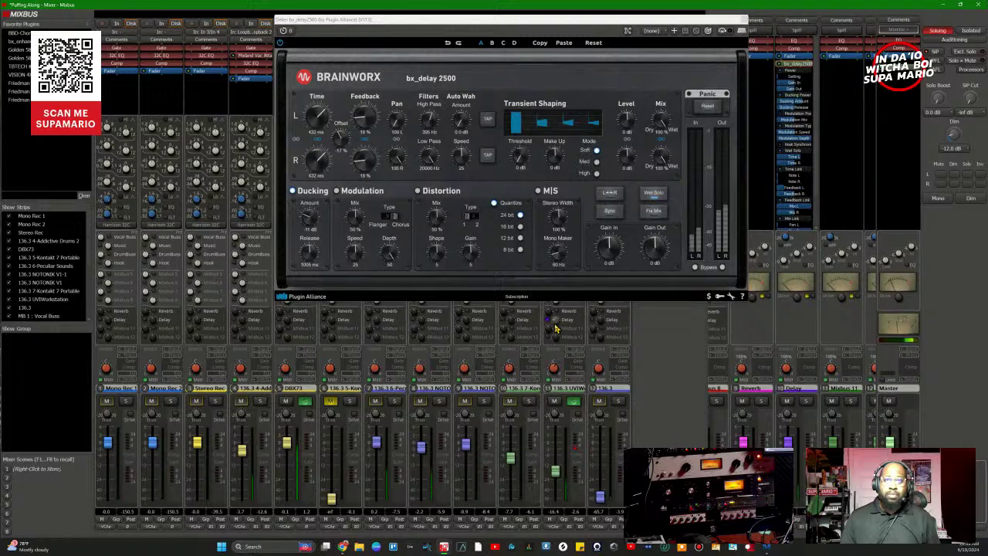
{"action": "scroll", "coordinate": [557, 325], "scroll_direction": "up", "scroll_amount": 1}
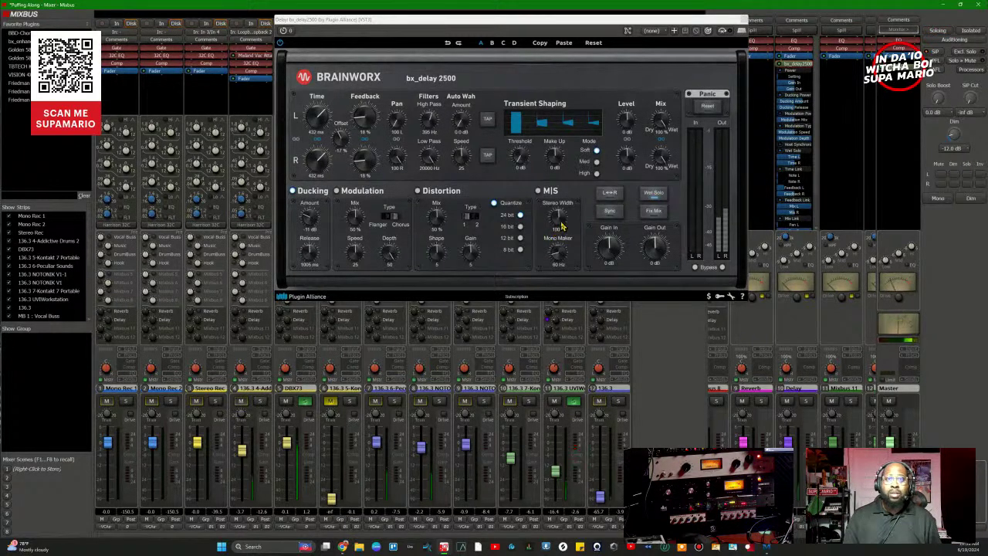
Step: Widen bx_delay 2500's stereo width to 116% and hide the plugin's inline controls on the Delay bus strip
{"action": "left_click_drag", "start_coordinate": [554, 230], "coordinate": [564, 217]}
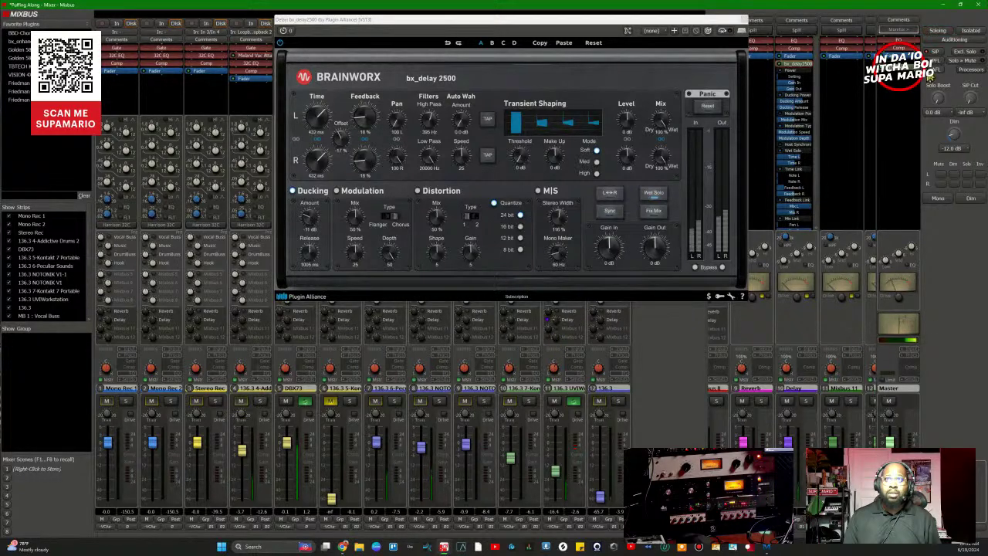
{"action": "right_click", "coordinate": [804, 64]}
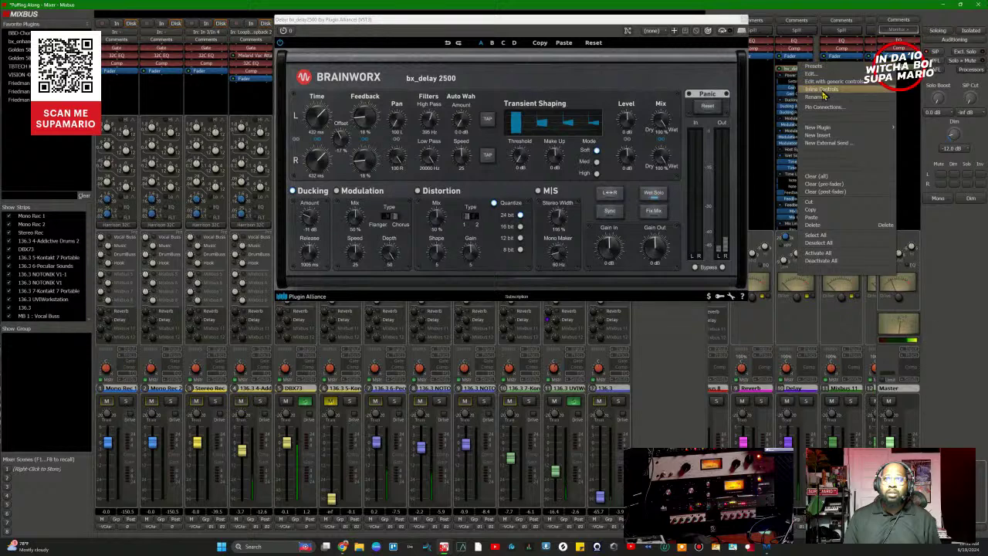
{"action": "left_click", "coordinate": [824, 90]}
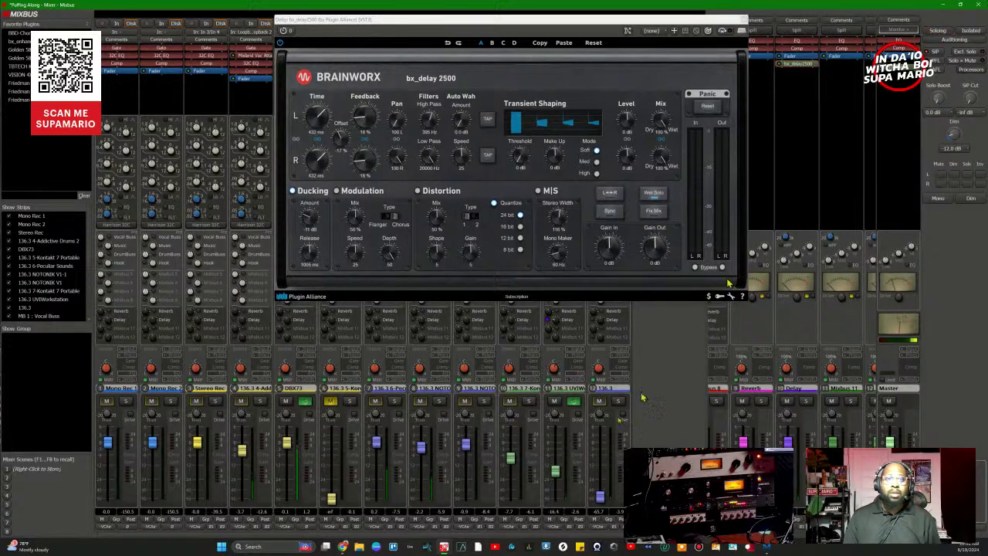
Step: Unsolo the UVIWorkstation and DBX73 tracks and set bx_delay 2500's high-pass filter to about 335 Hz
{"action": "left_click", "coordinate": [574, 401]}
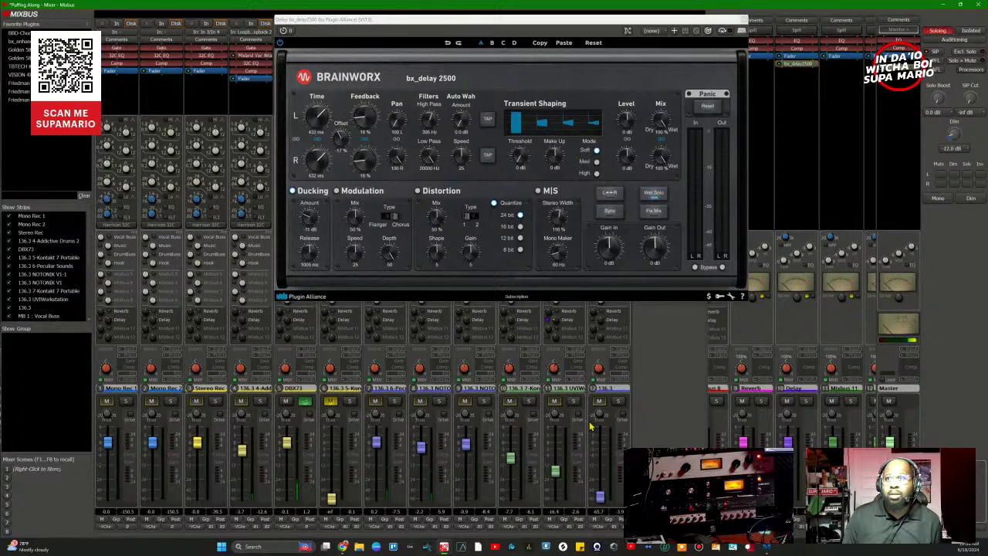
{"action": "left_click", "coordinate": [305, 401]}
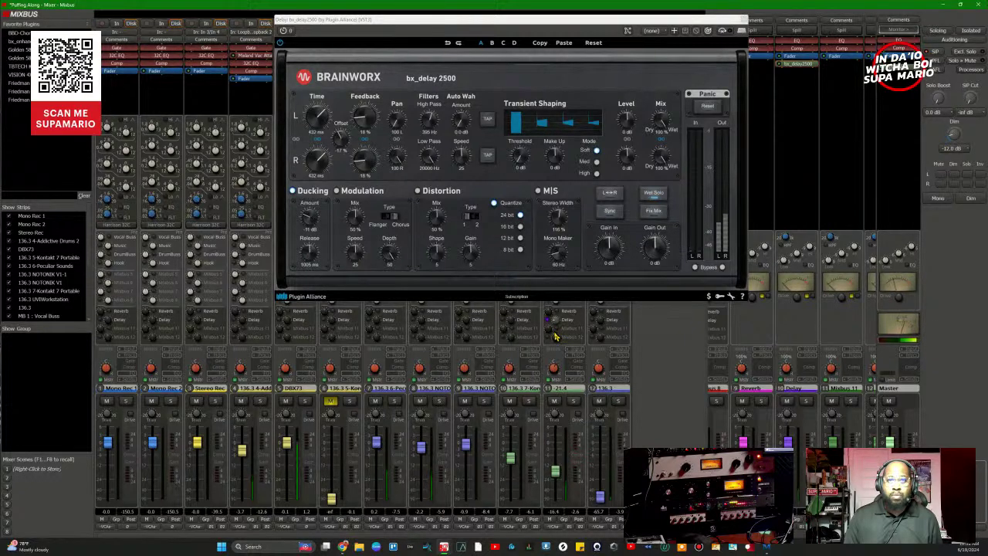
{"action": "left_click", "coordinate": [425, 127]}
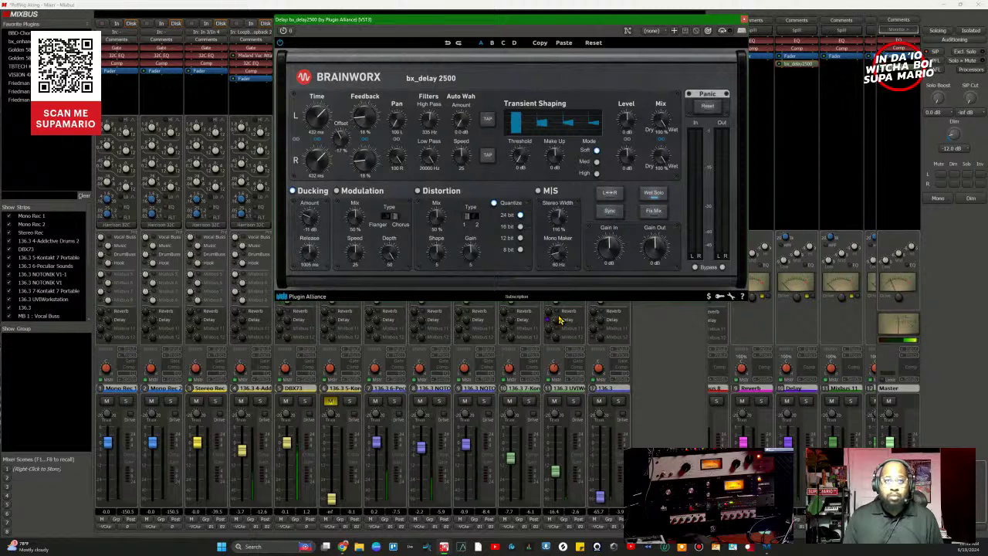
{"action": "left_click", "coordinate": [746, 20]}
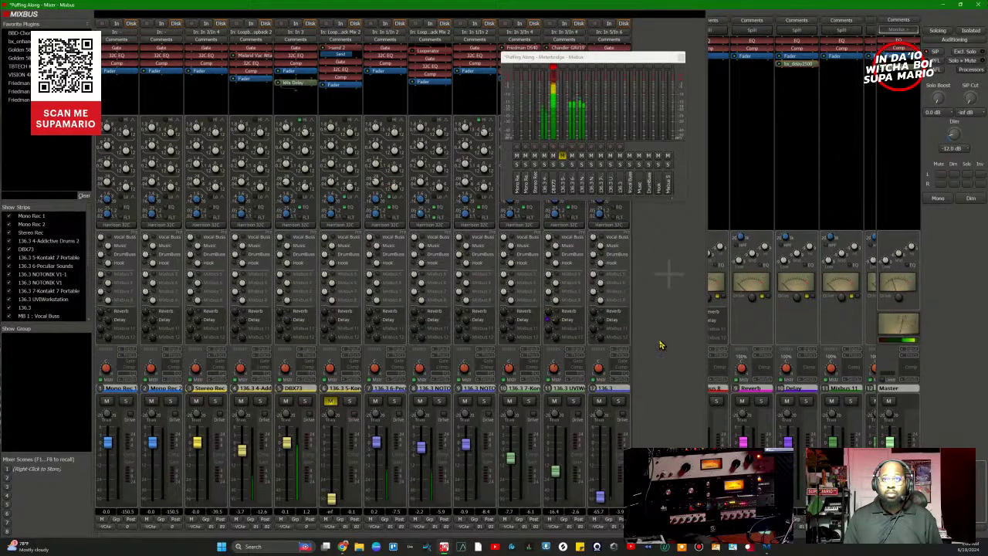
Step: Solo the 136.3 7-Kontakt 7 Portable track and raise its Delay send to about -22.5
{"action": "key", "text": "alt+m"}
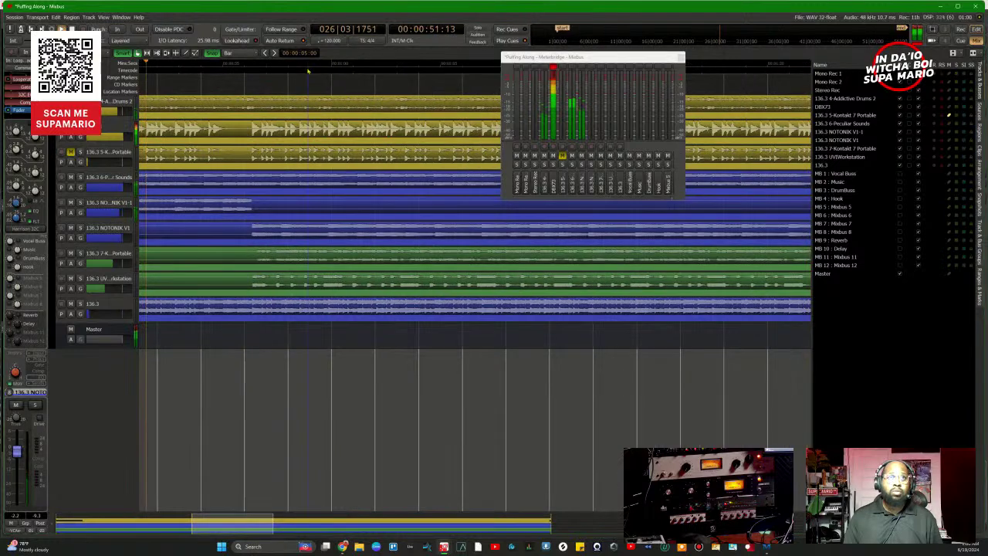
{"action": "scroll", "coordinate": [309, 78], "scroll_direction": "down", "scroll_amount": 3}
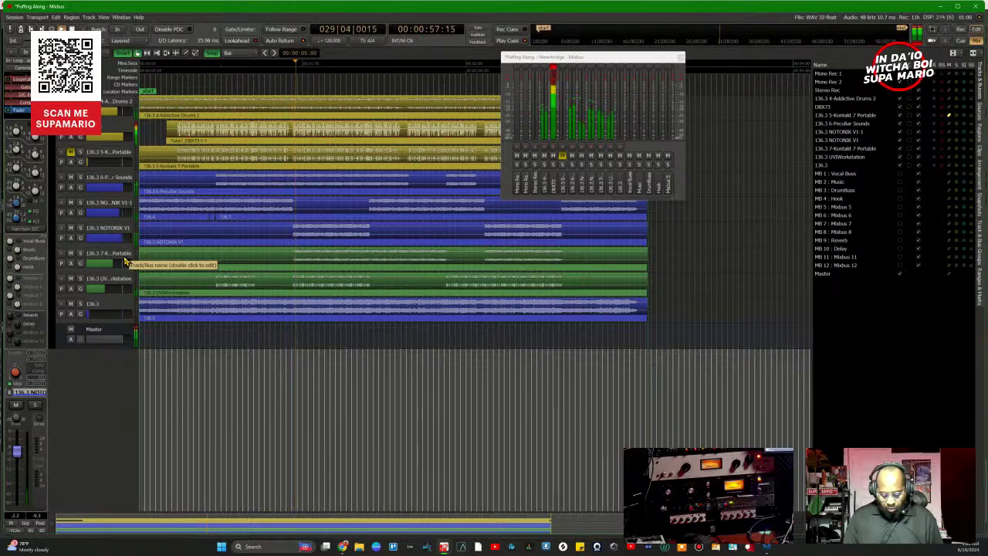
{"action": "key", "text": "alt+m"}
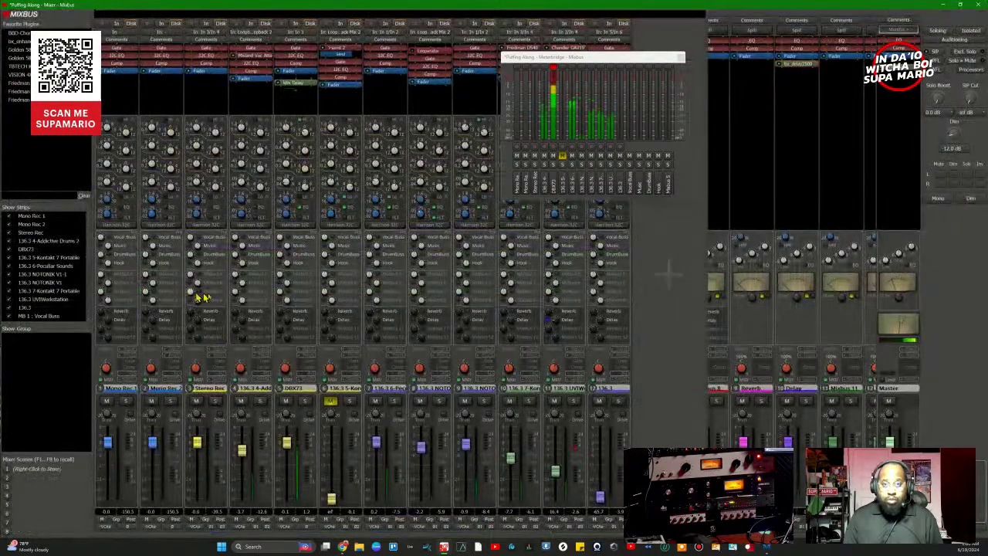
{"action": "left_click", "coordinate": [528, 402]}
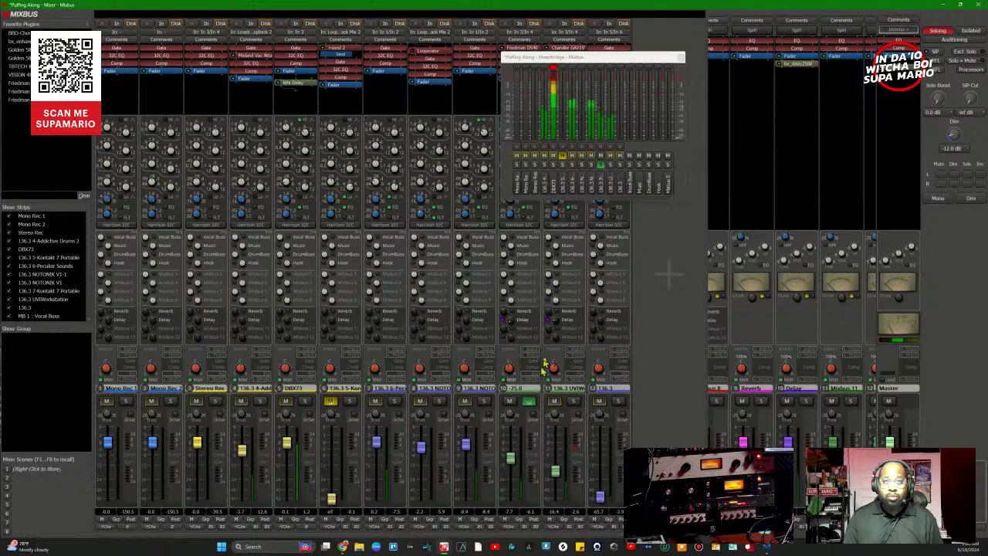
{"action": "left_click", "coordinate": [506, 319]}
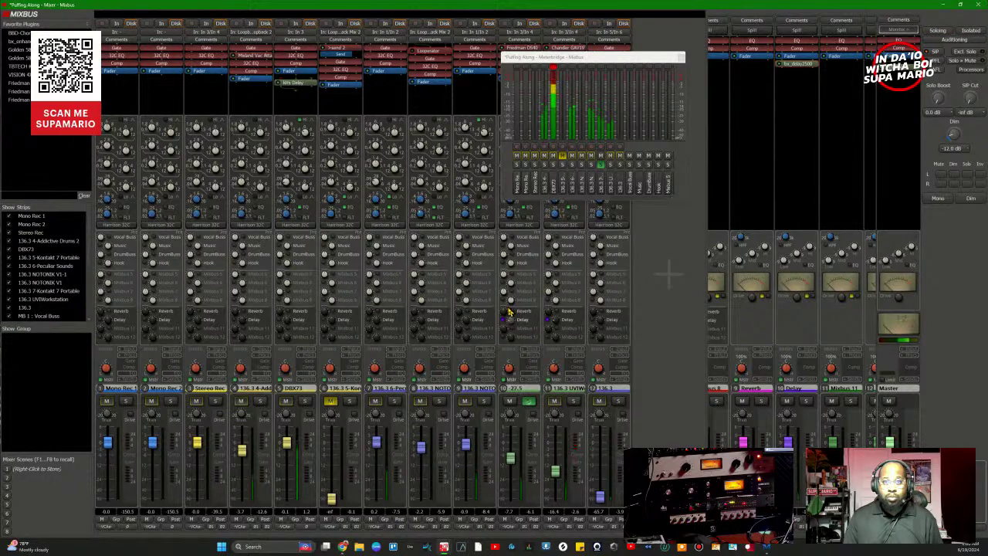
Step: Audition the UVIWorkstation track alone and together with 7-Kontakt 7 Portable, playing from about 56 seconds
{"action": "left_click", "coordinate": [573, 400]}
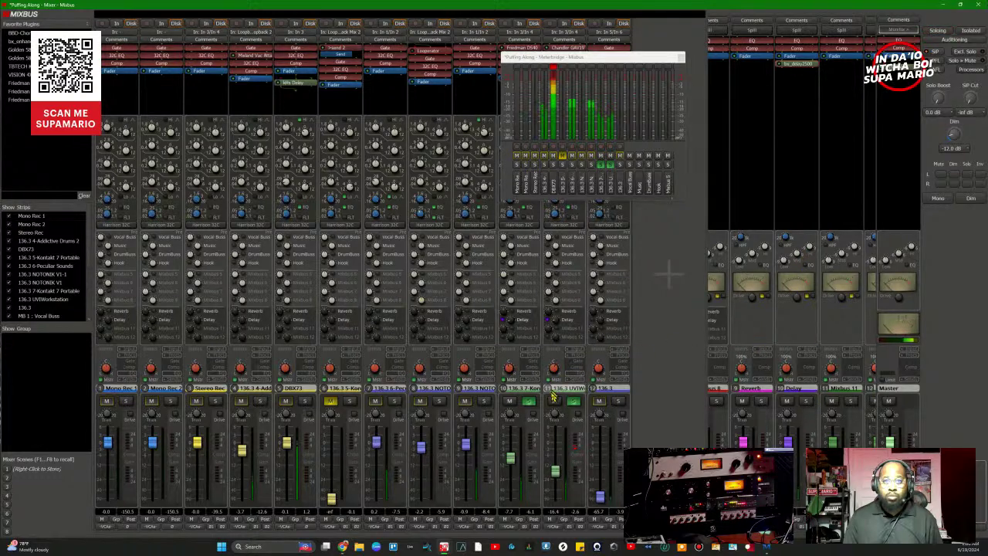
{"action": "left_click", "coordinate": [575, 402]}
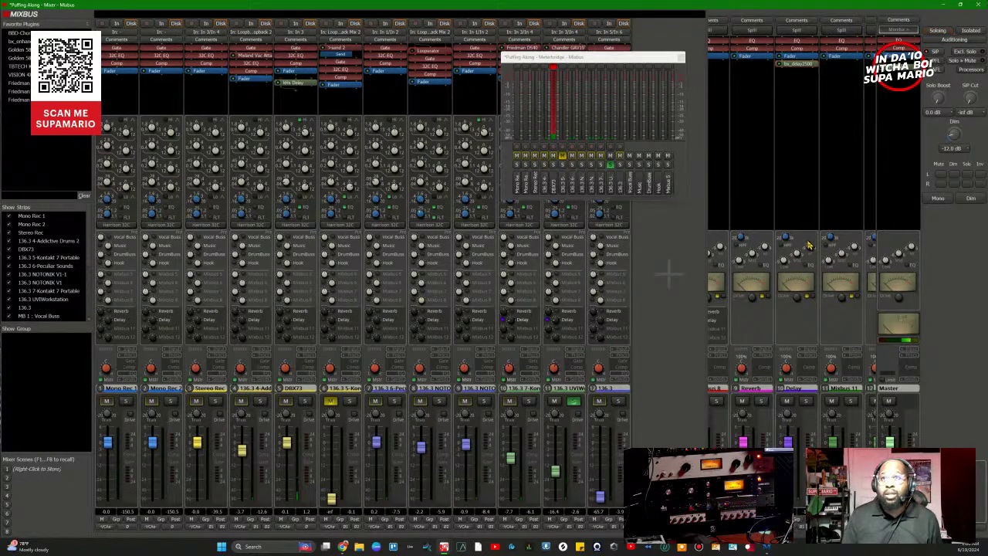
{"action": "mouse_move", "coordinate": [808, 234]}
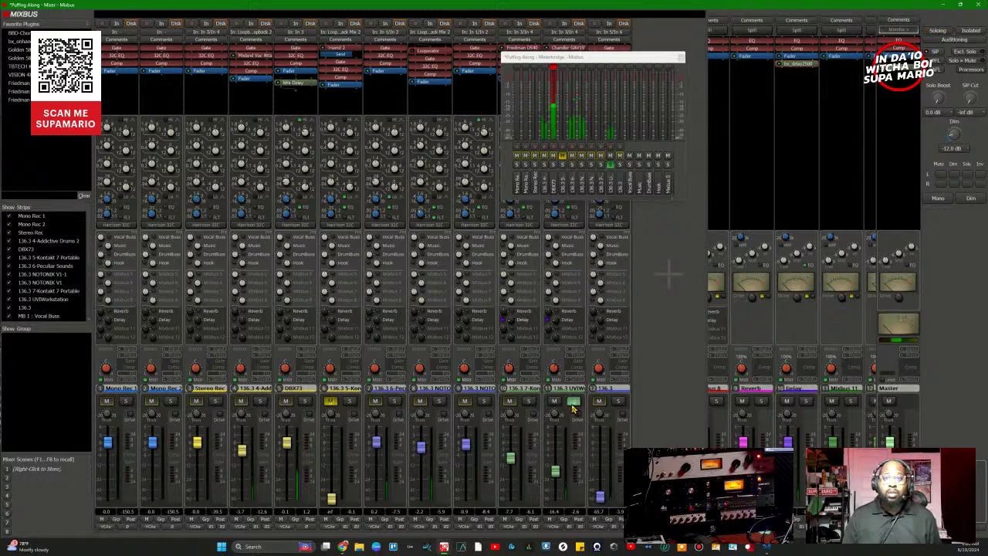
{"action": "left_click", "coordinate": [529, 403]}
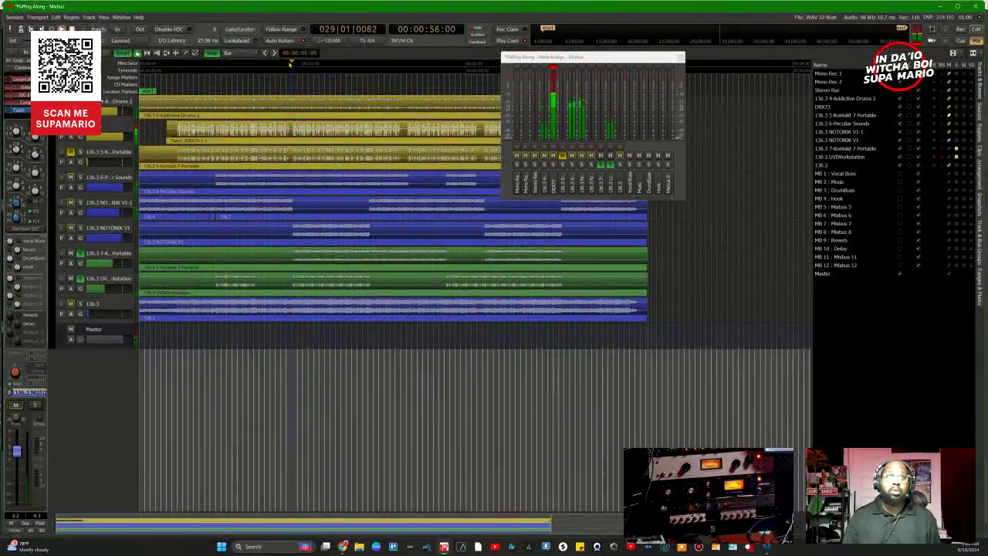
{"action": "left_click", "coordinate": [290, 69]}
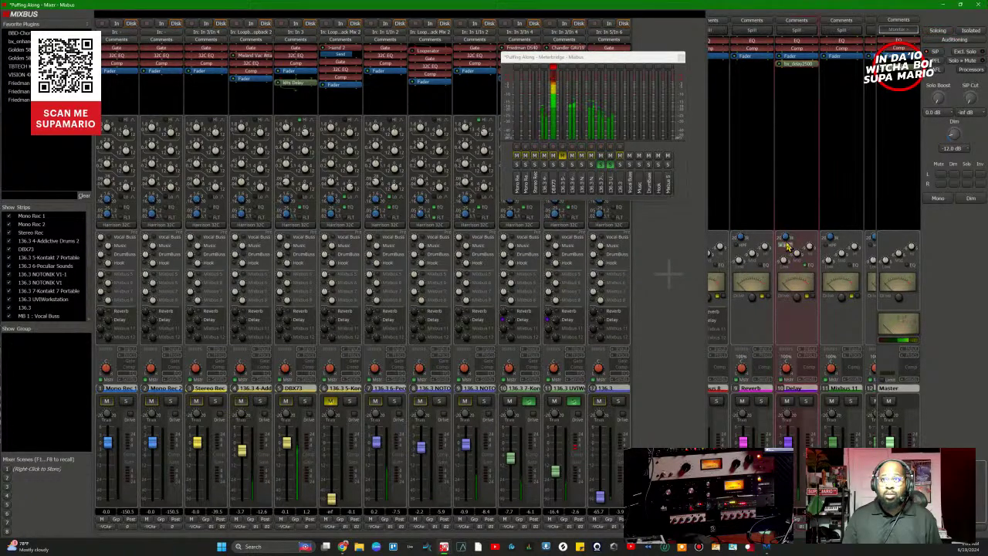
Step: Solo the Delay mix bus, set its high-pass filter to about 244 Hz and raise its saturation drive
{"action": "mouse_move", "coordinate": [786, 231]}
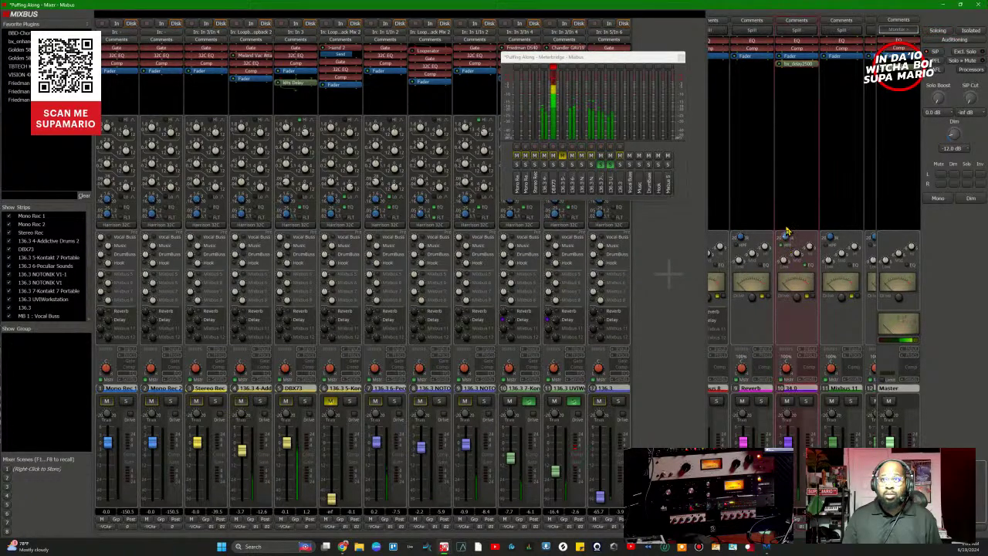
{"action": "left_click", "coordinate": [804, 403]}
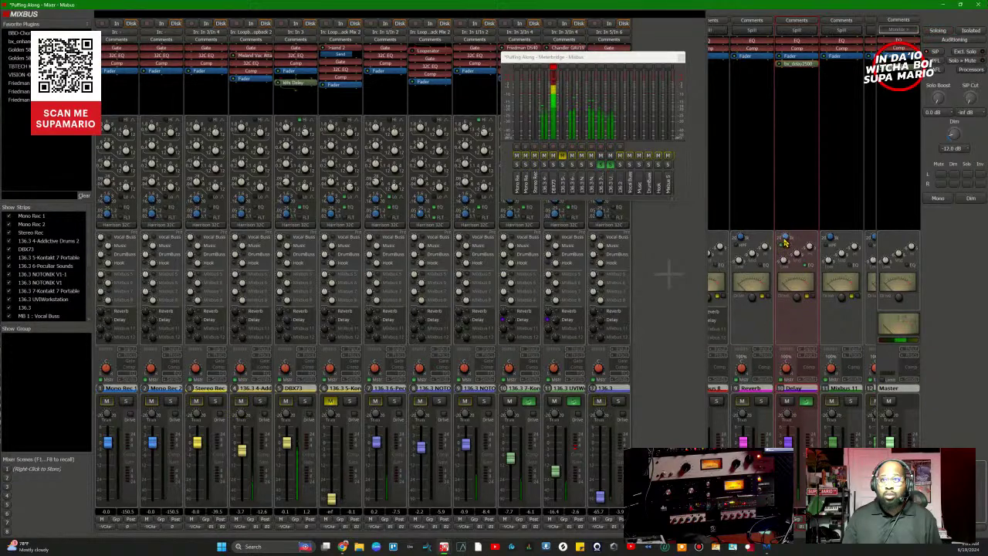
{"action": "left_click_drag", "start_coordinate": [786, 239], "coordinate": [788, 207]}
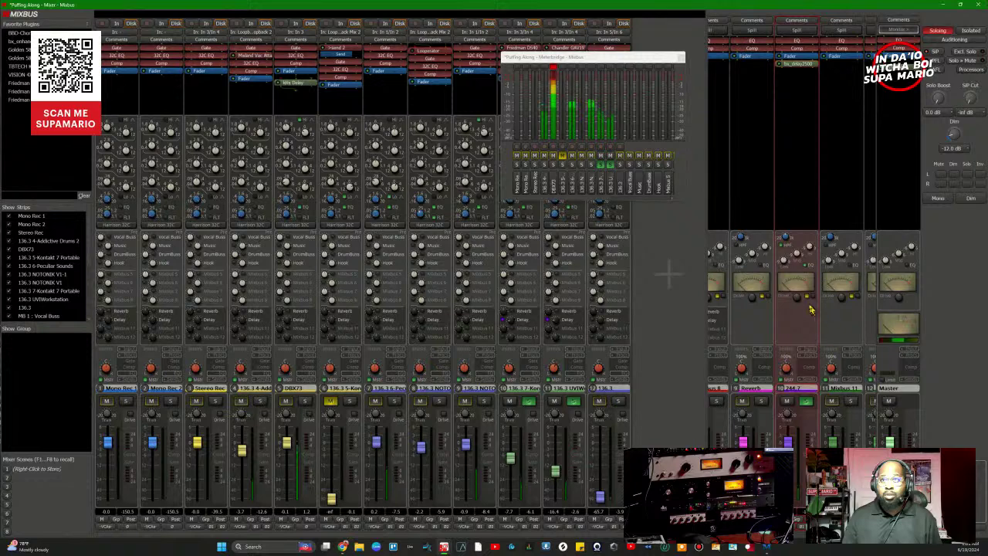
{"action": "left_click_drag", "start_coordinate": [796, 297], "coordinate": [798, 273]}
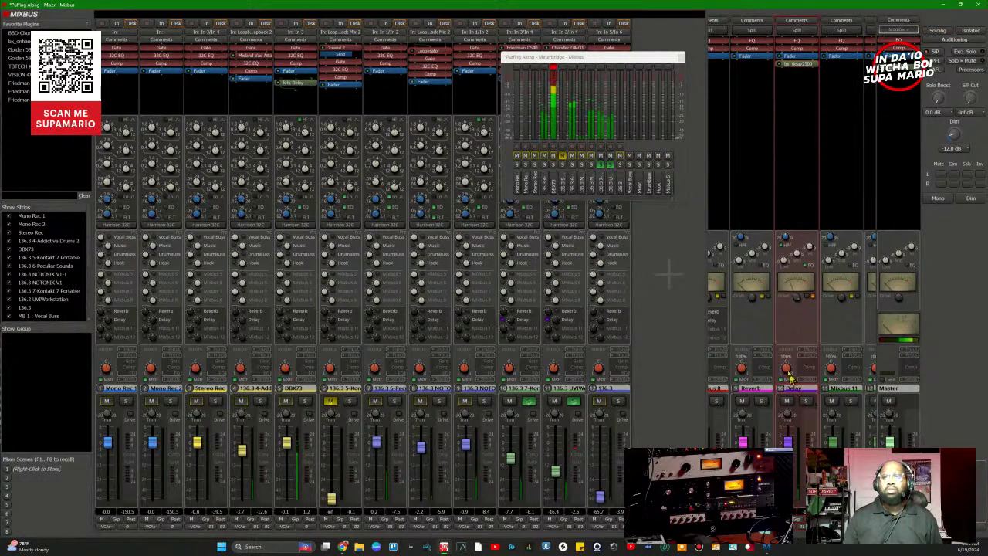
Step: Adjust the panning of the 136.3 7-Kontakt 7 Portable track and clear the solos on it and UVIWorkstation
{"action": "left_click", "coordinate": [550, 383]}
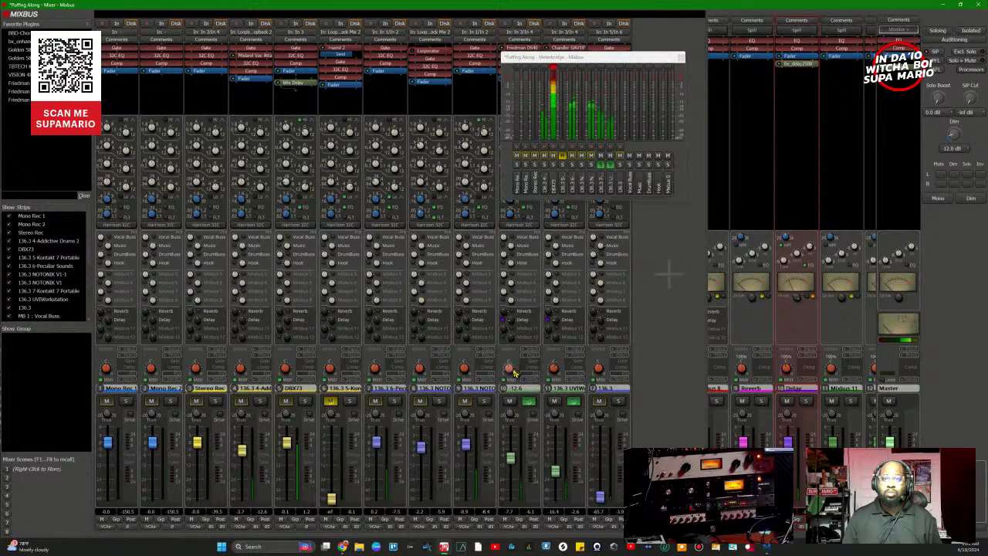
{"action": "left_click", "coordinate": [573, 401]}
{"action": "left_click", "coordinate": [531, 402]}
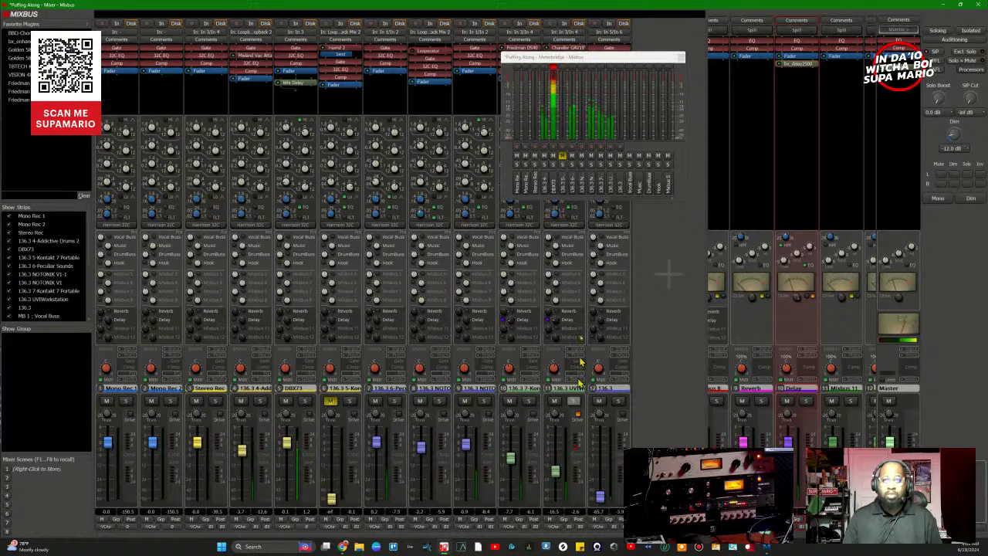
Step: Solo the DBX73 track and move its kHs Delay ahead of the fader
{"action": "left_click", "coordinate": [305, 401]}
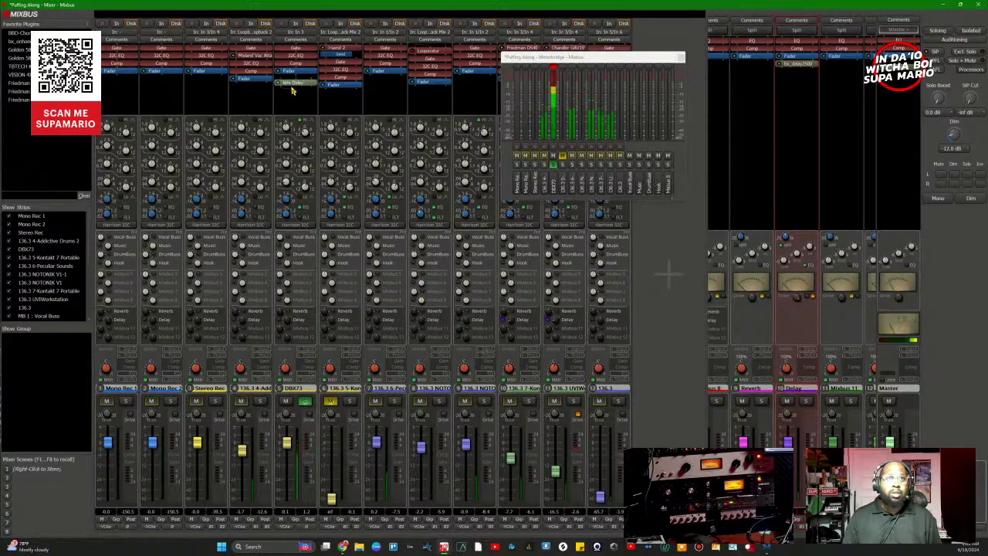
{"action": "left_click_drag", "start_coordinate": [290, 80], "coordinate": [289, 74]}
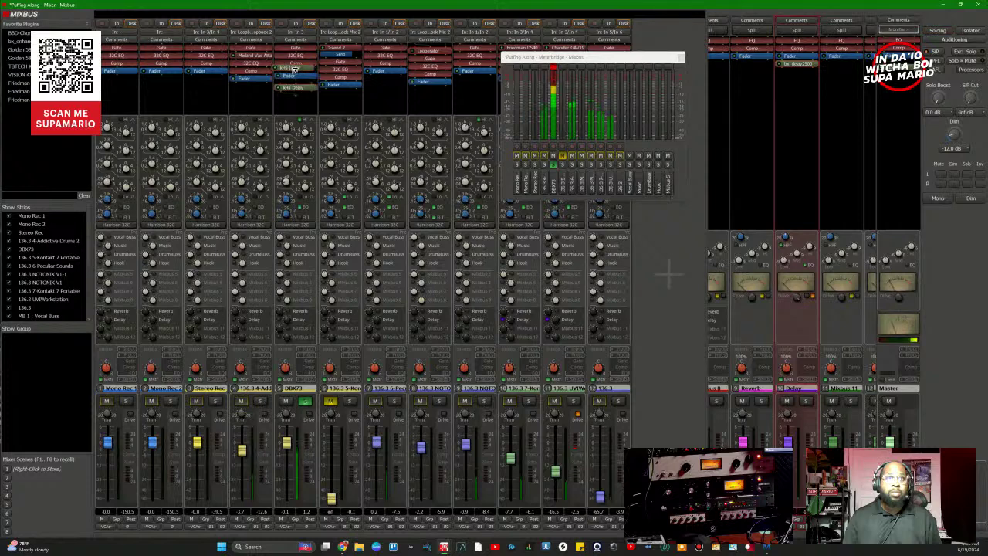
Step: Search the plugin selector for "limiter" and insert kHs Limiter after the fader on the DBX73 track
{"action": "left_click", "coordinate": [299, 107]}
{"action": "right_click", "coordinate": [303, 100]}
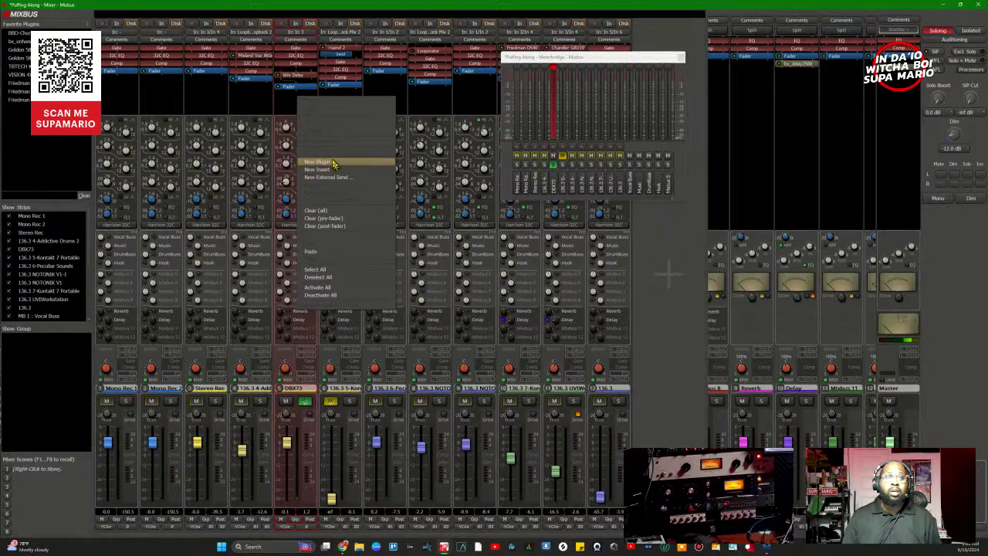
{"action": "mouse_move", "coordinate": [335, 163]}
{"action": "left_click", "coordinate": [407, 176]}
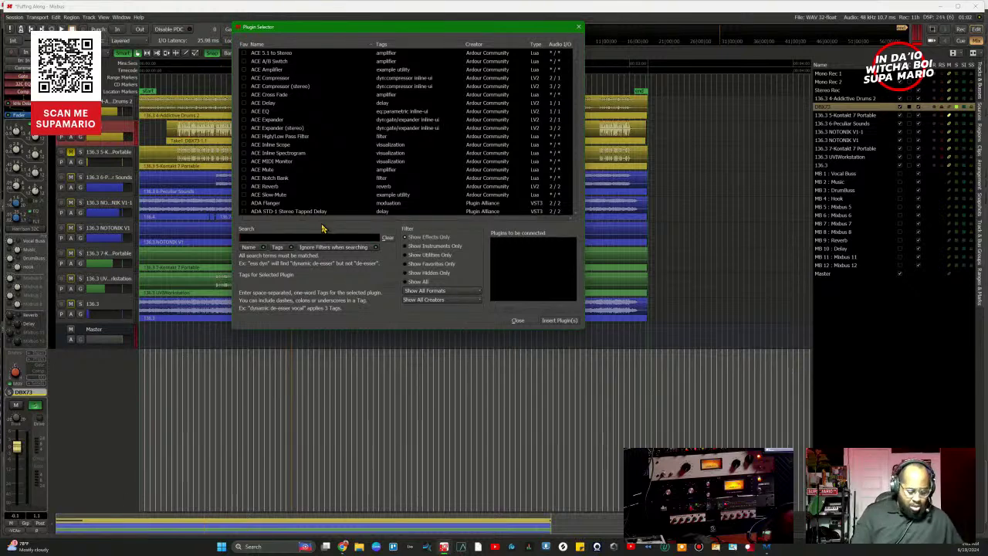
{"action": "type", "text": "sil"}
{"action": "key", "text": "BackSpace"}
{"action": "key", "text": "BackSpace"}
{"action": "key", "text": "BackSpace"}
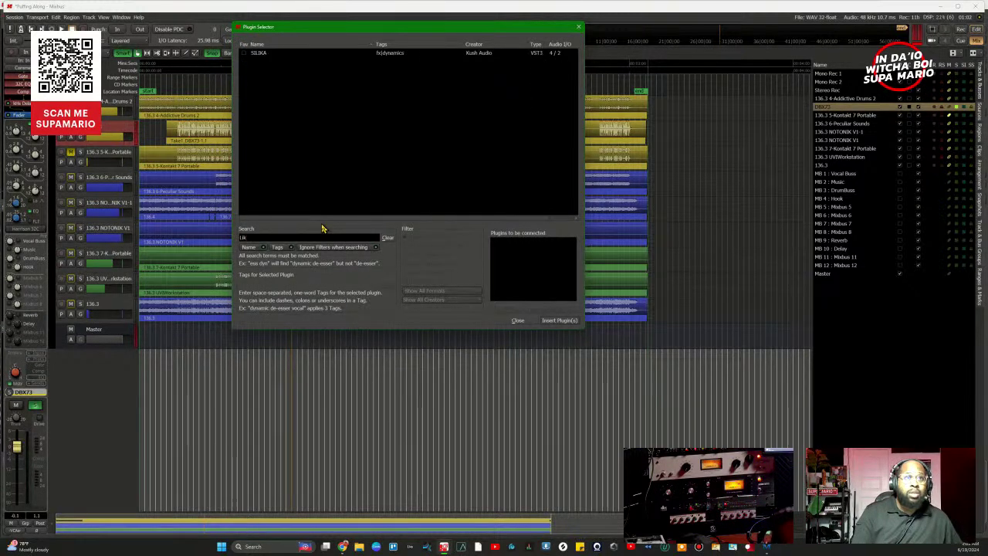
{"action": "type", "text": "limiter"}
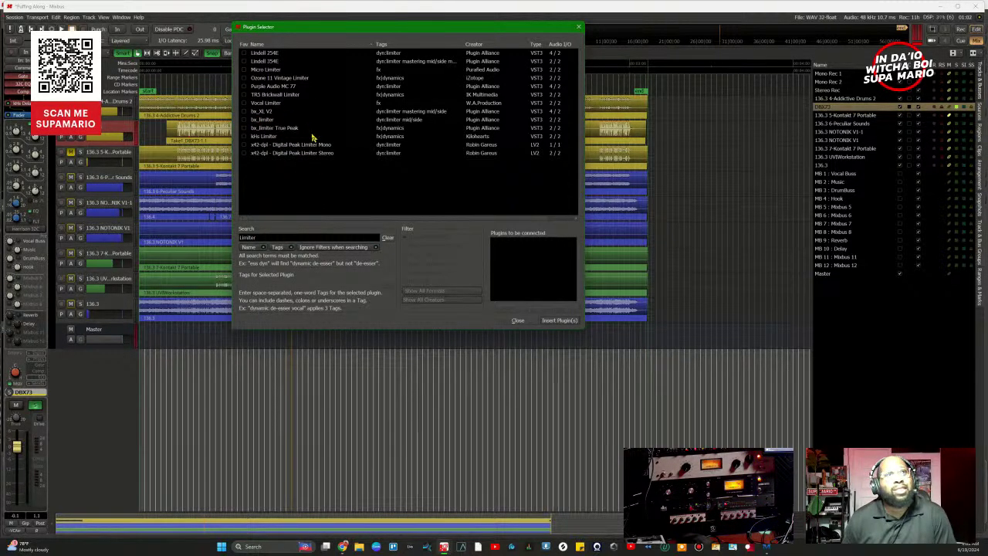
{"action": "left_click", "coordinate": [274, 69]}
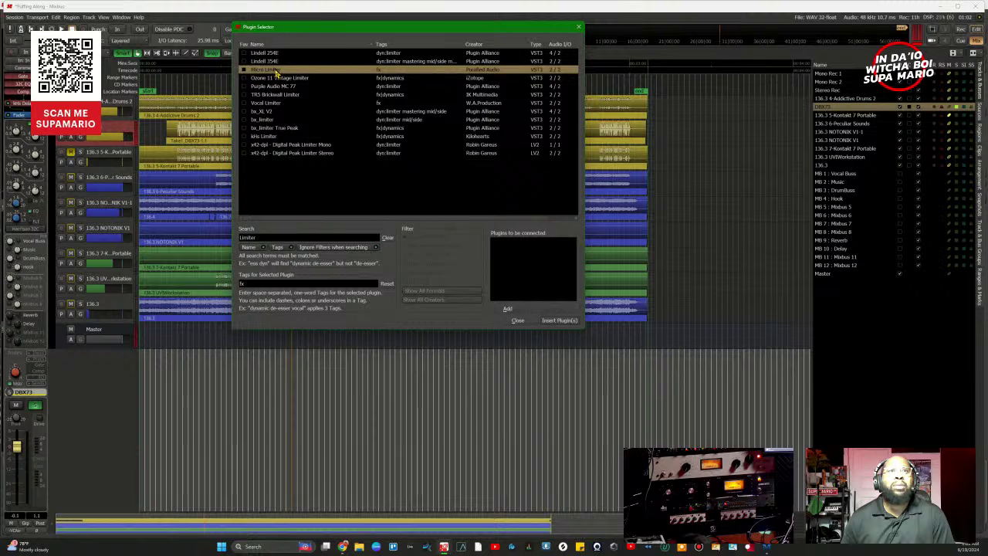
{"action": "left_click", "coordinate": [261, 136]}
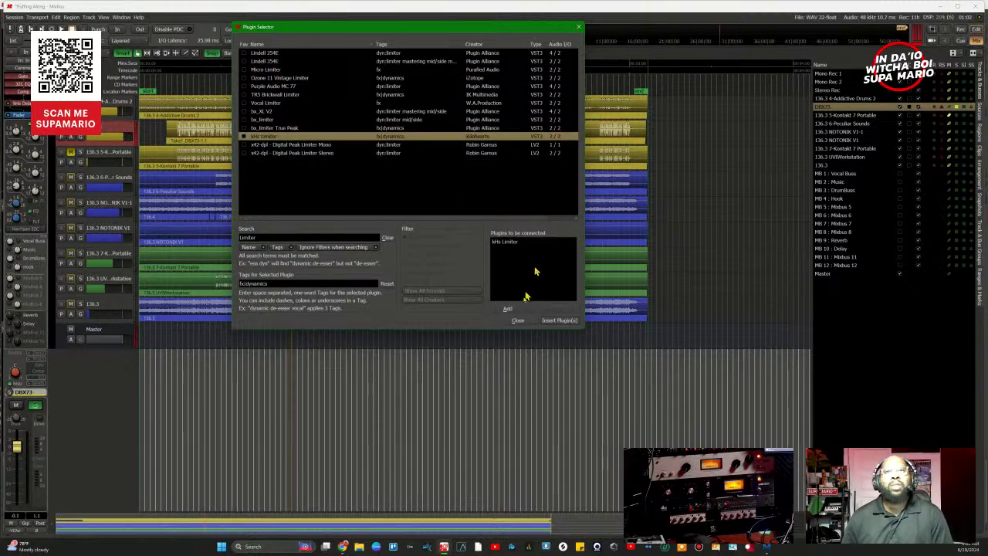
{"action": "left_click", "coordinate": [562, 320]}
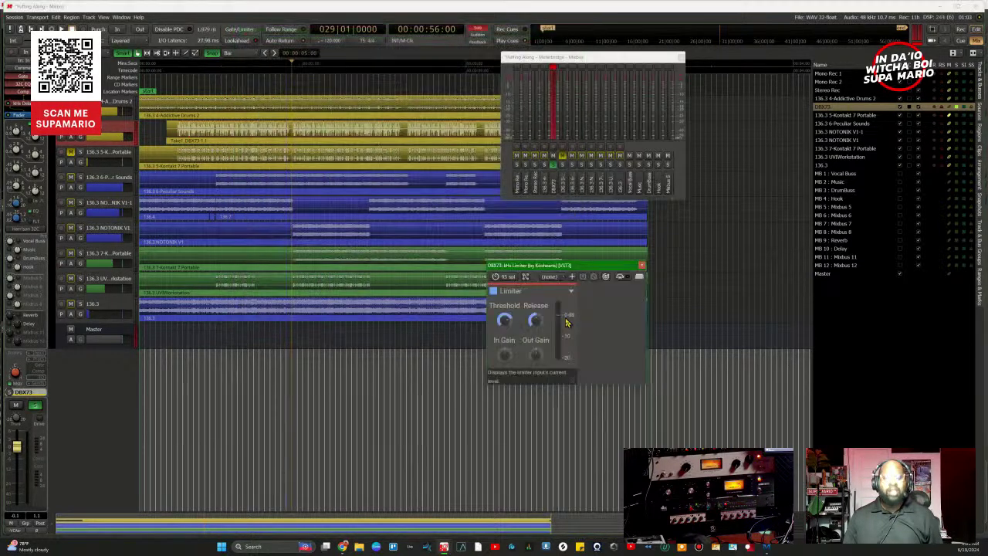
Step: Turn the kHs Limiter's release down to its minimum on DBX73 and compare the sound with the limiter bypassed
{"action": "key", "text": "alt+m"}
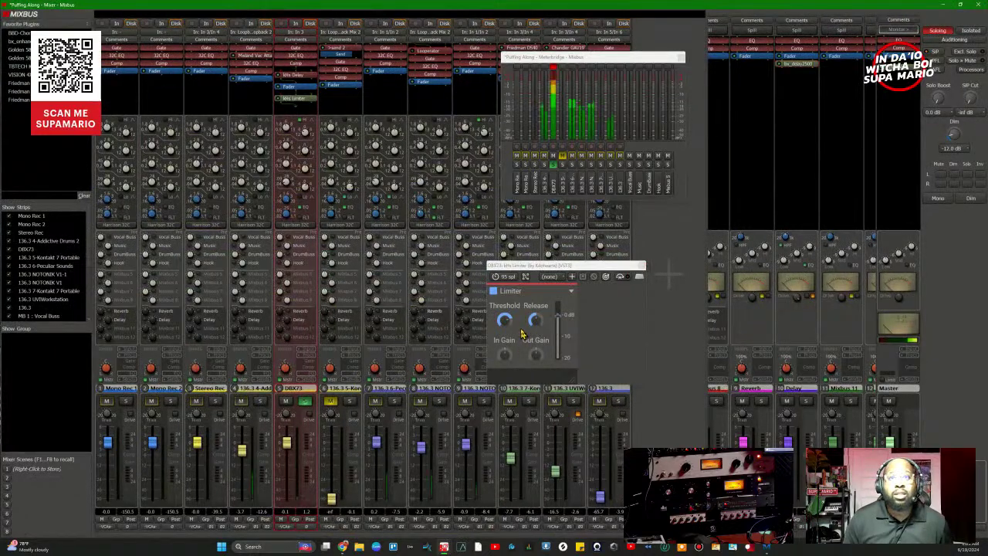
{"action": "left_click", "coordinate": [535, 323]}
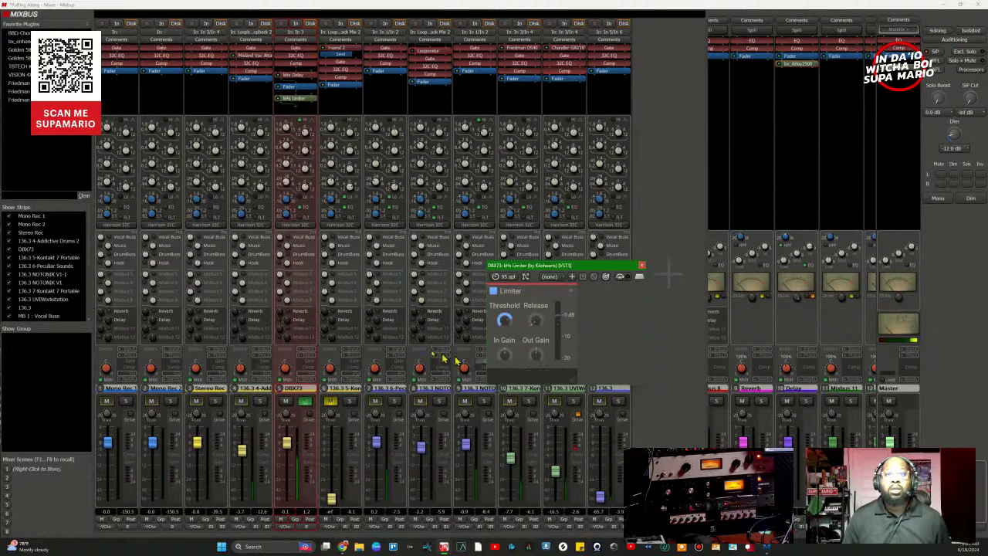
{"action": "left_click", "coordinate": [492, 293]}
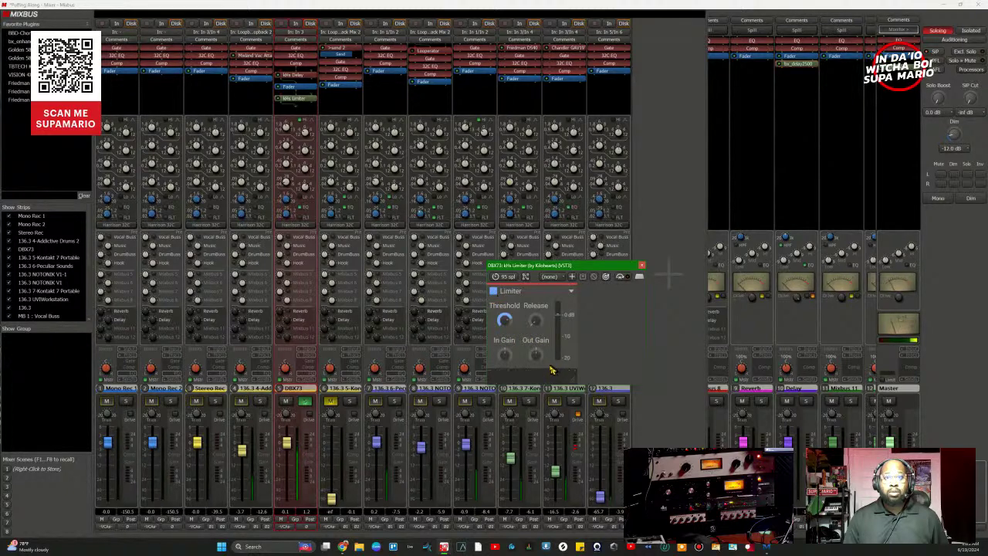
Step: Try about +3.12 dB of output gain on the kHs Limiter, compare it with bypass, and close the plugin
{"action": "mouse_move", "coordinate": [538, 357]}
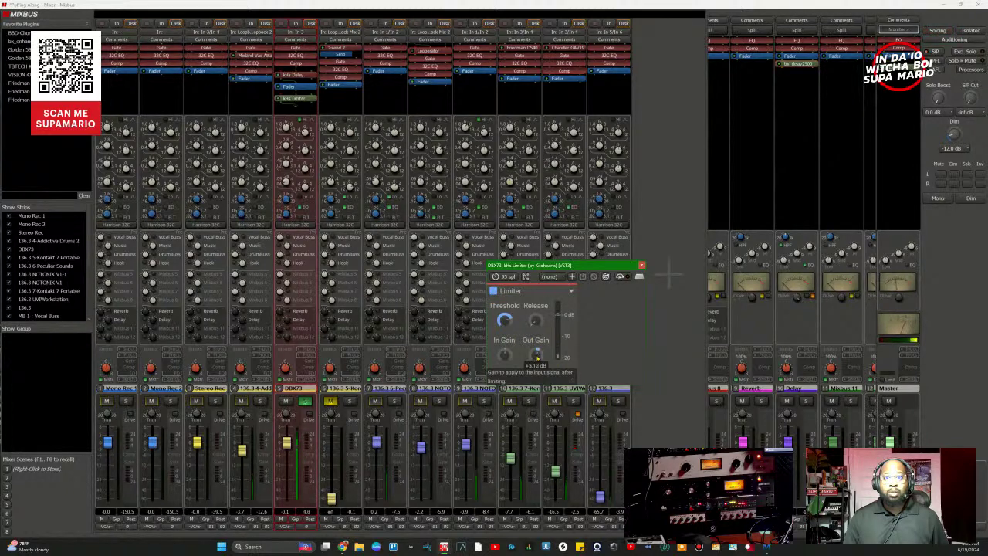
{"action": "scroll", "coordinate": [537, 358], "scroll_direction": "up", "scroll_amount": 1}
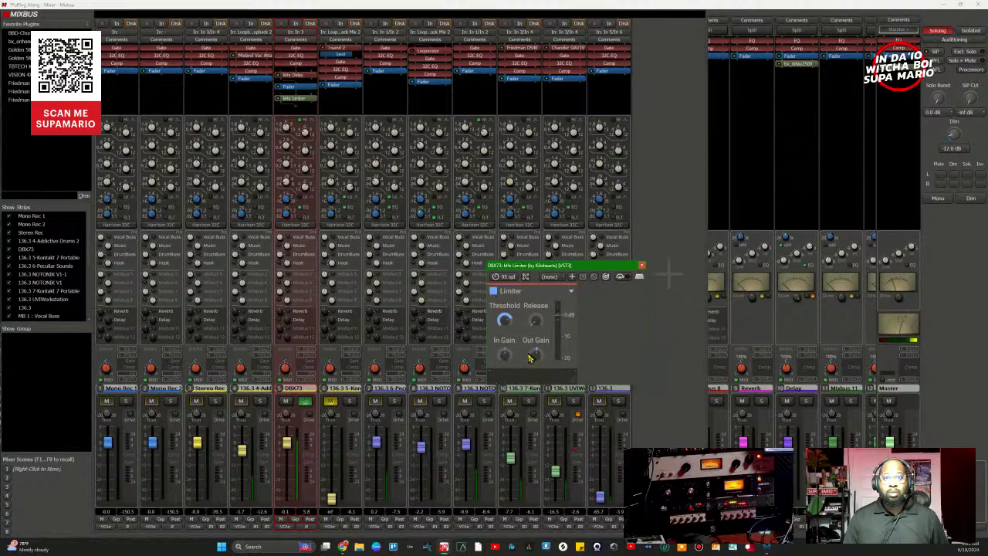
{"action": "left_click", "coordinate": [495, 292]}
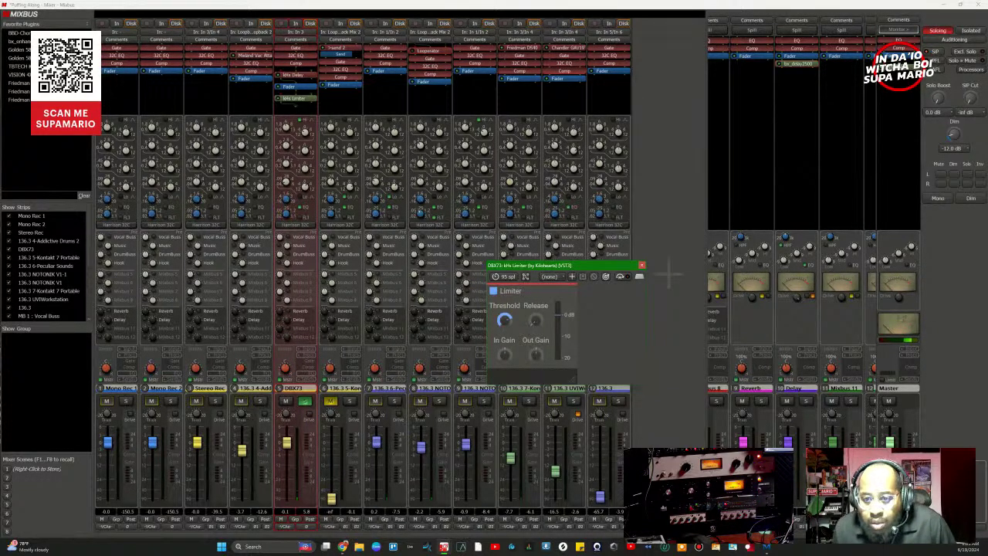
{"action": "left_click", "coordinate": [669, 274]}
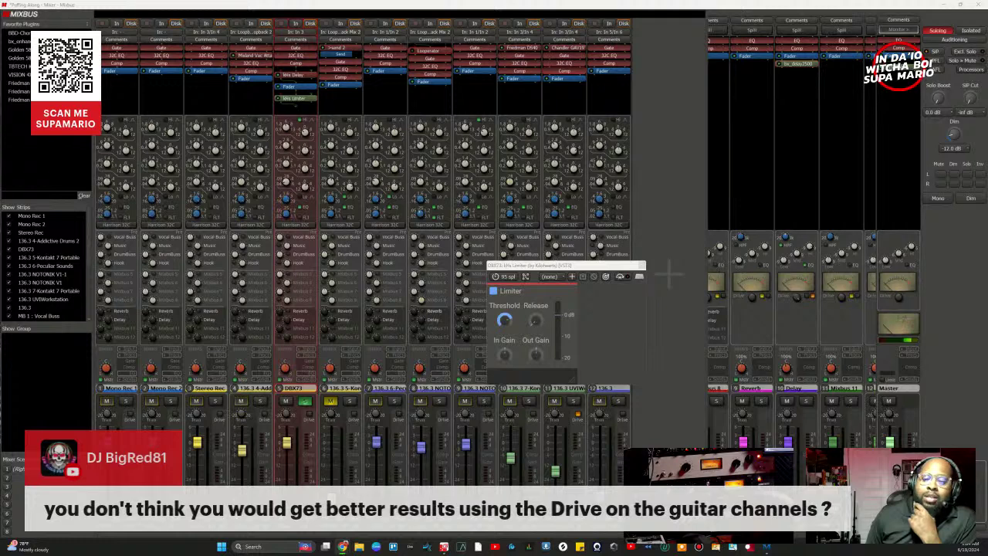
{"action": "left_click", "coordinate": [640, 276]}
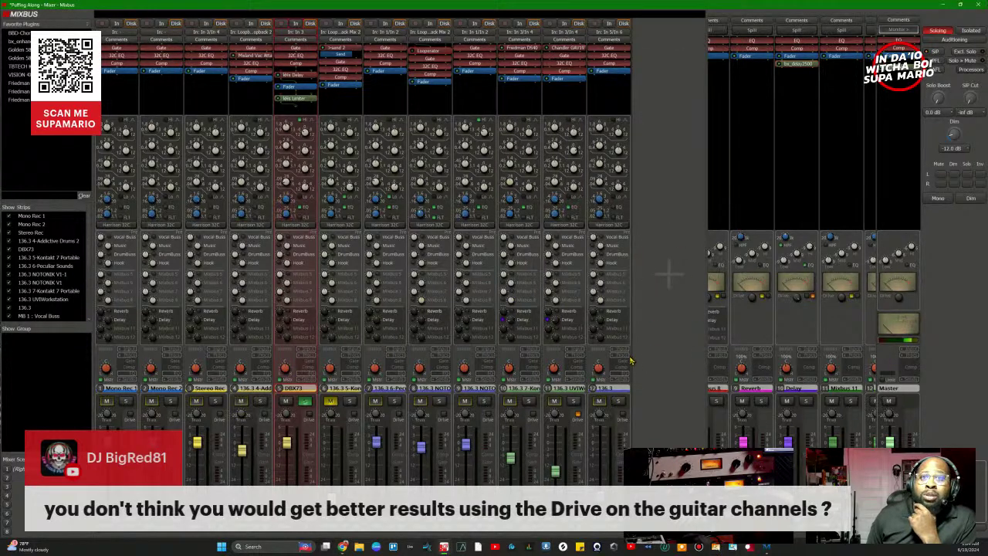